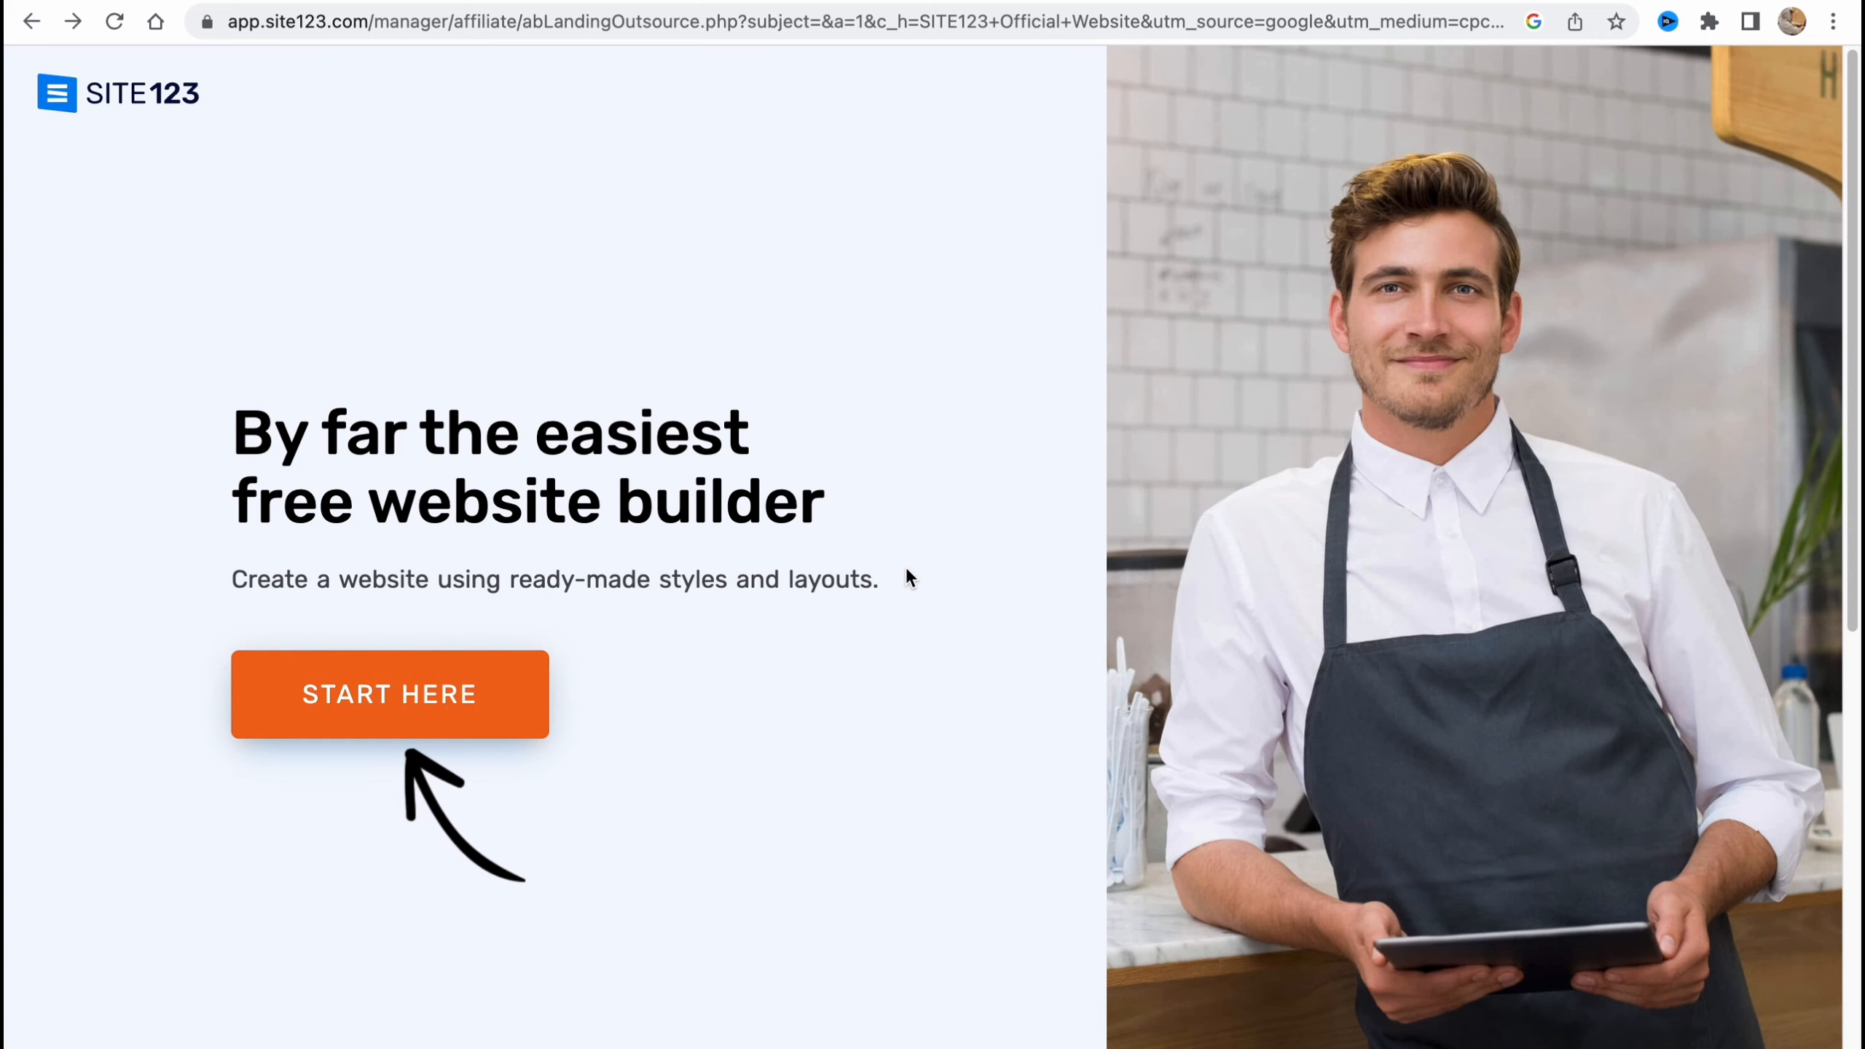
Start building a new free website and choose the Website type with the Business category.
scroll(906, 566, "down", 6)
scroll(867, 554, "up", 5)
scroll(801, 584, "up", 3)
left_click(438, 716)
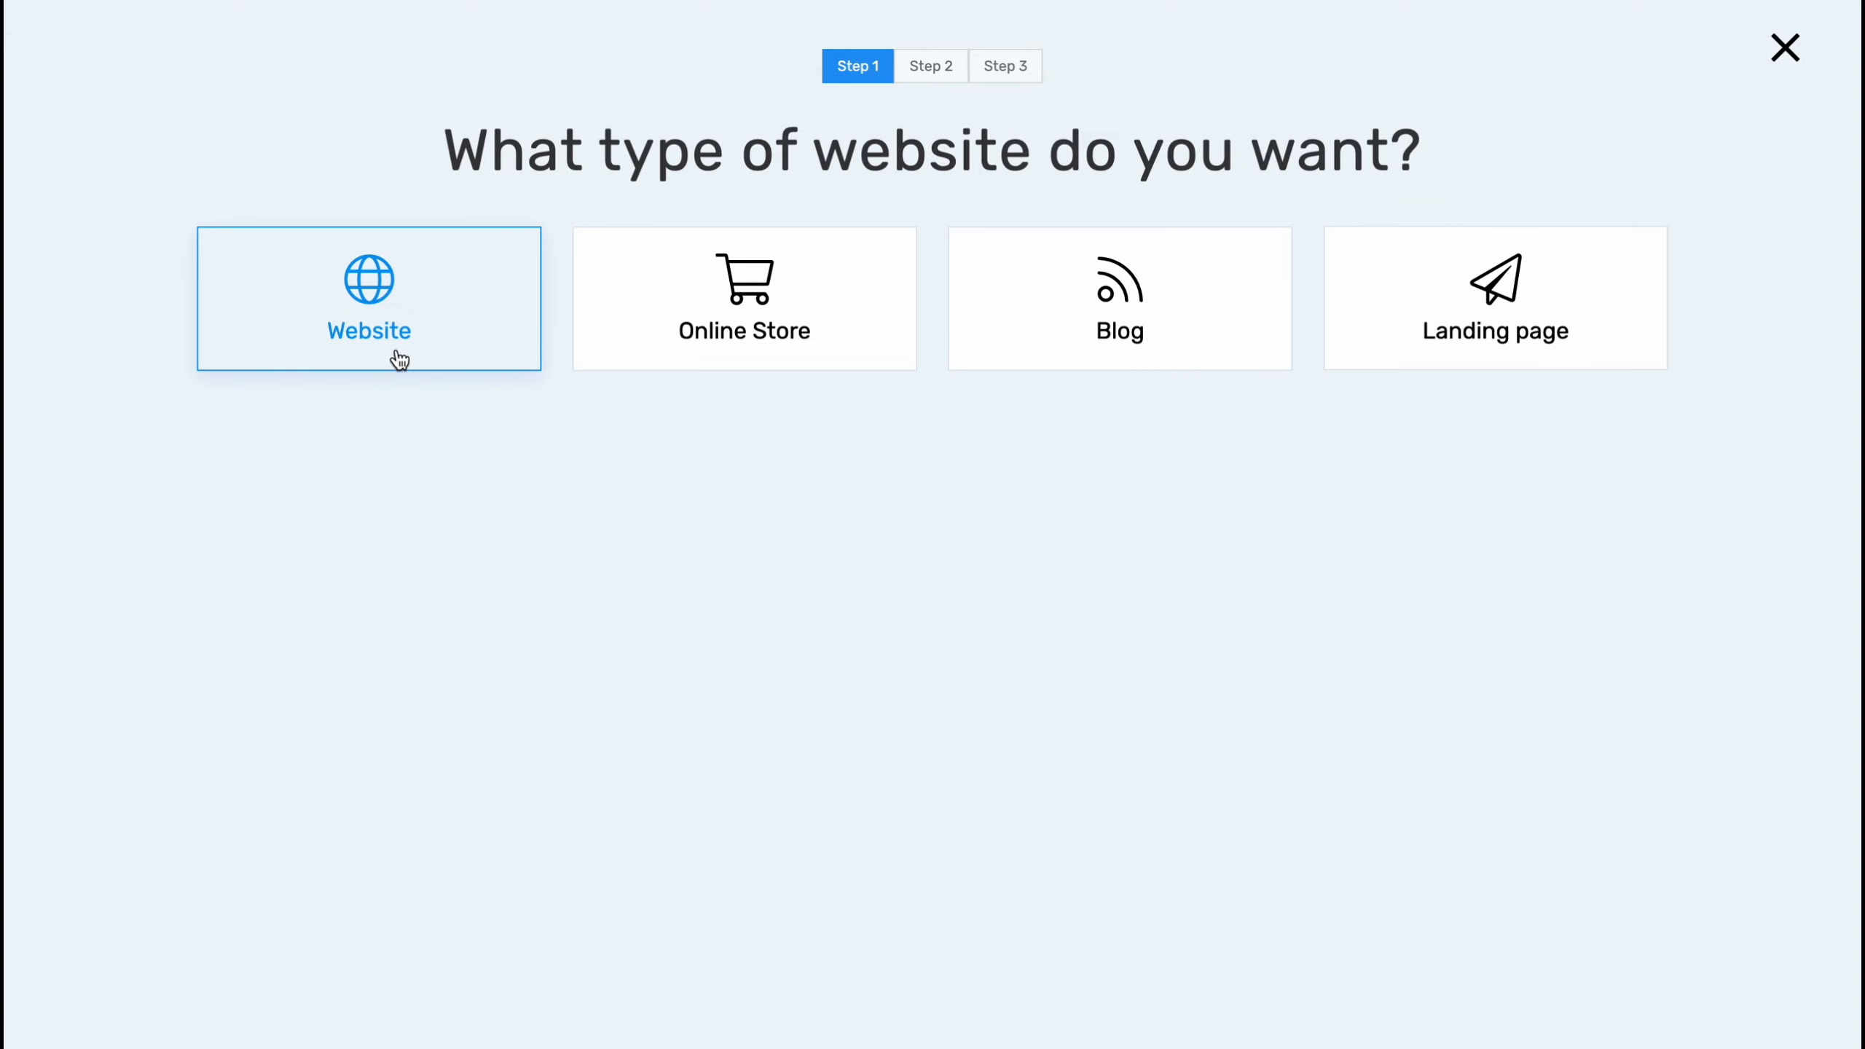
left_click(395, 291)
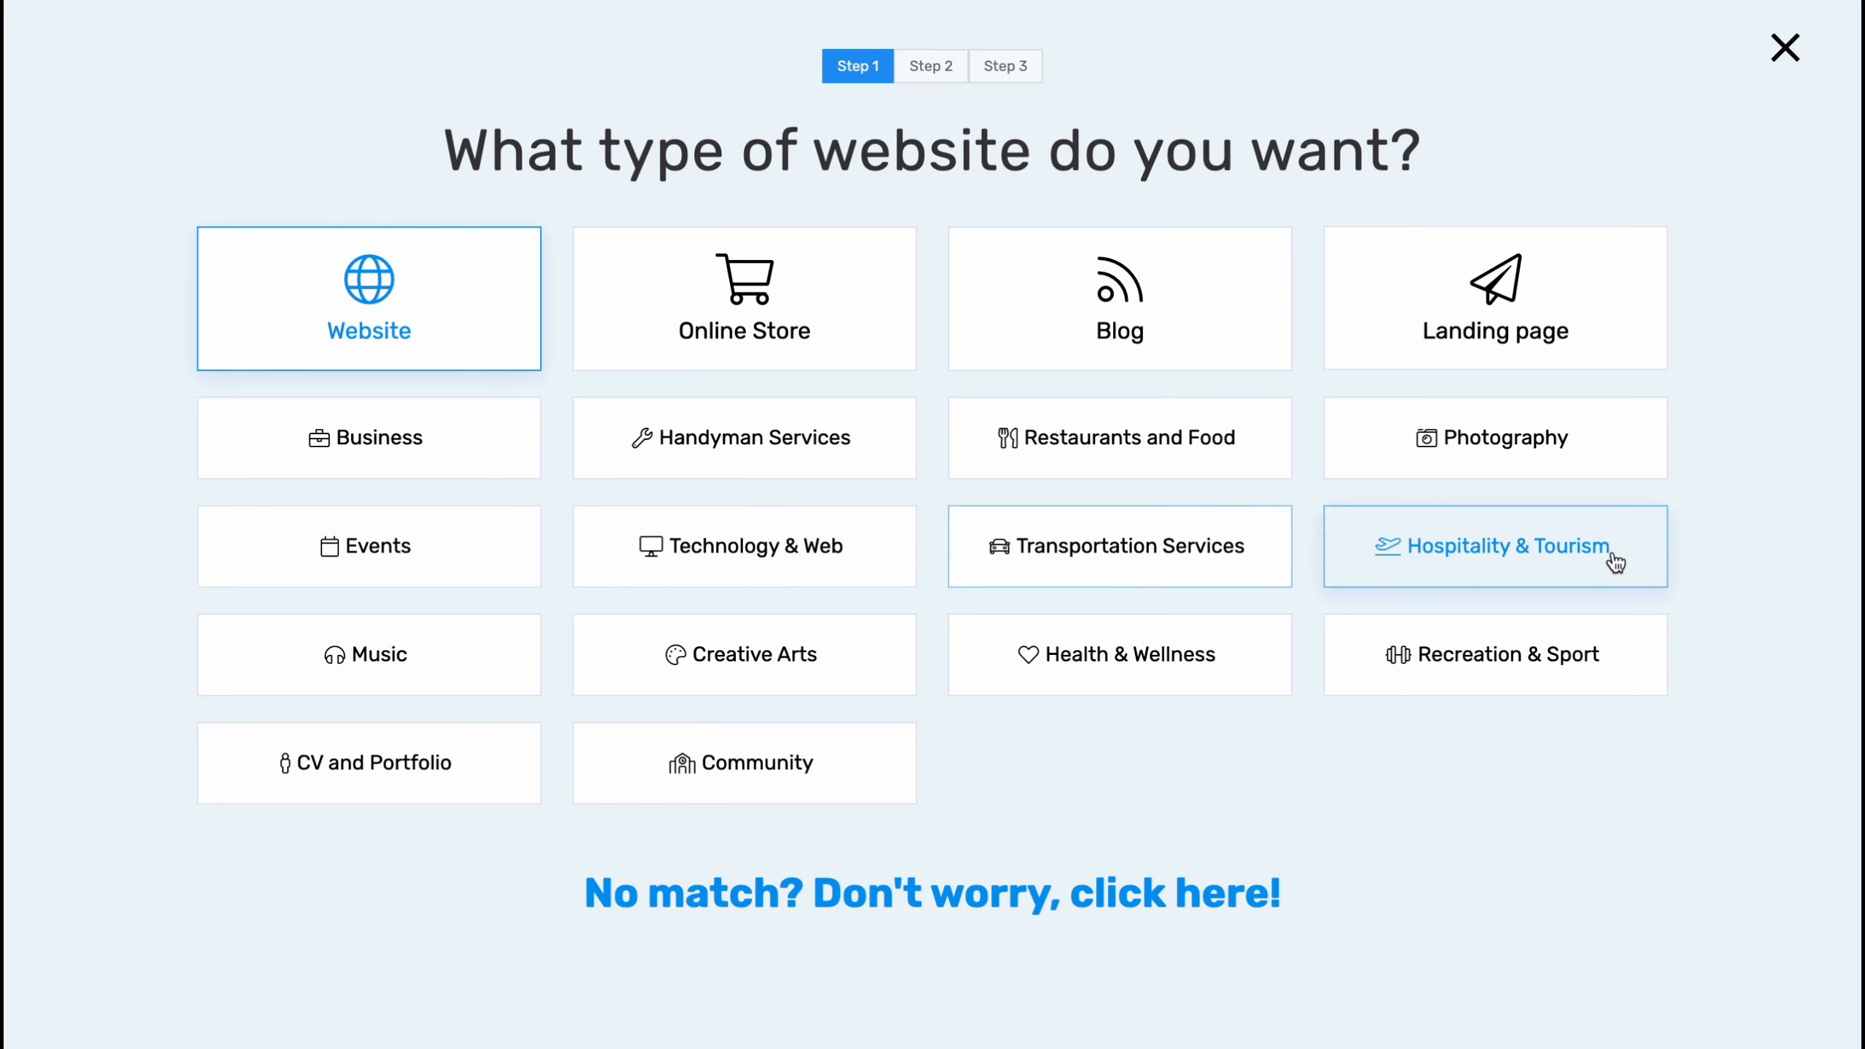
left_click(397, 450)
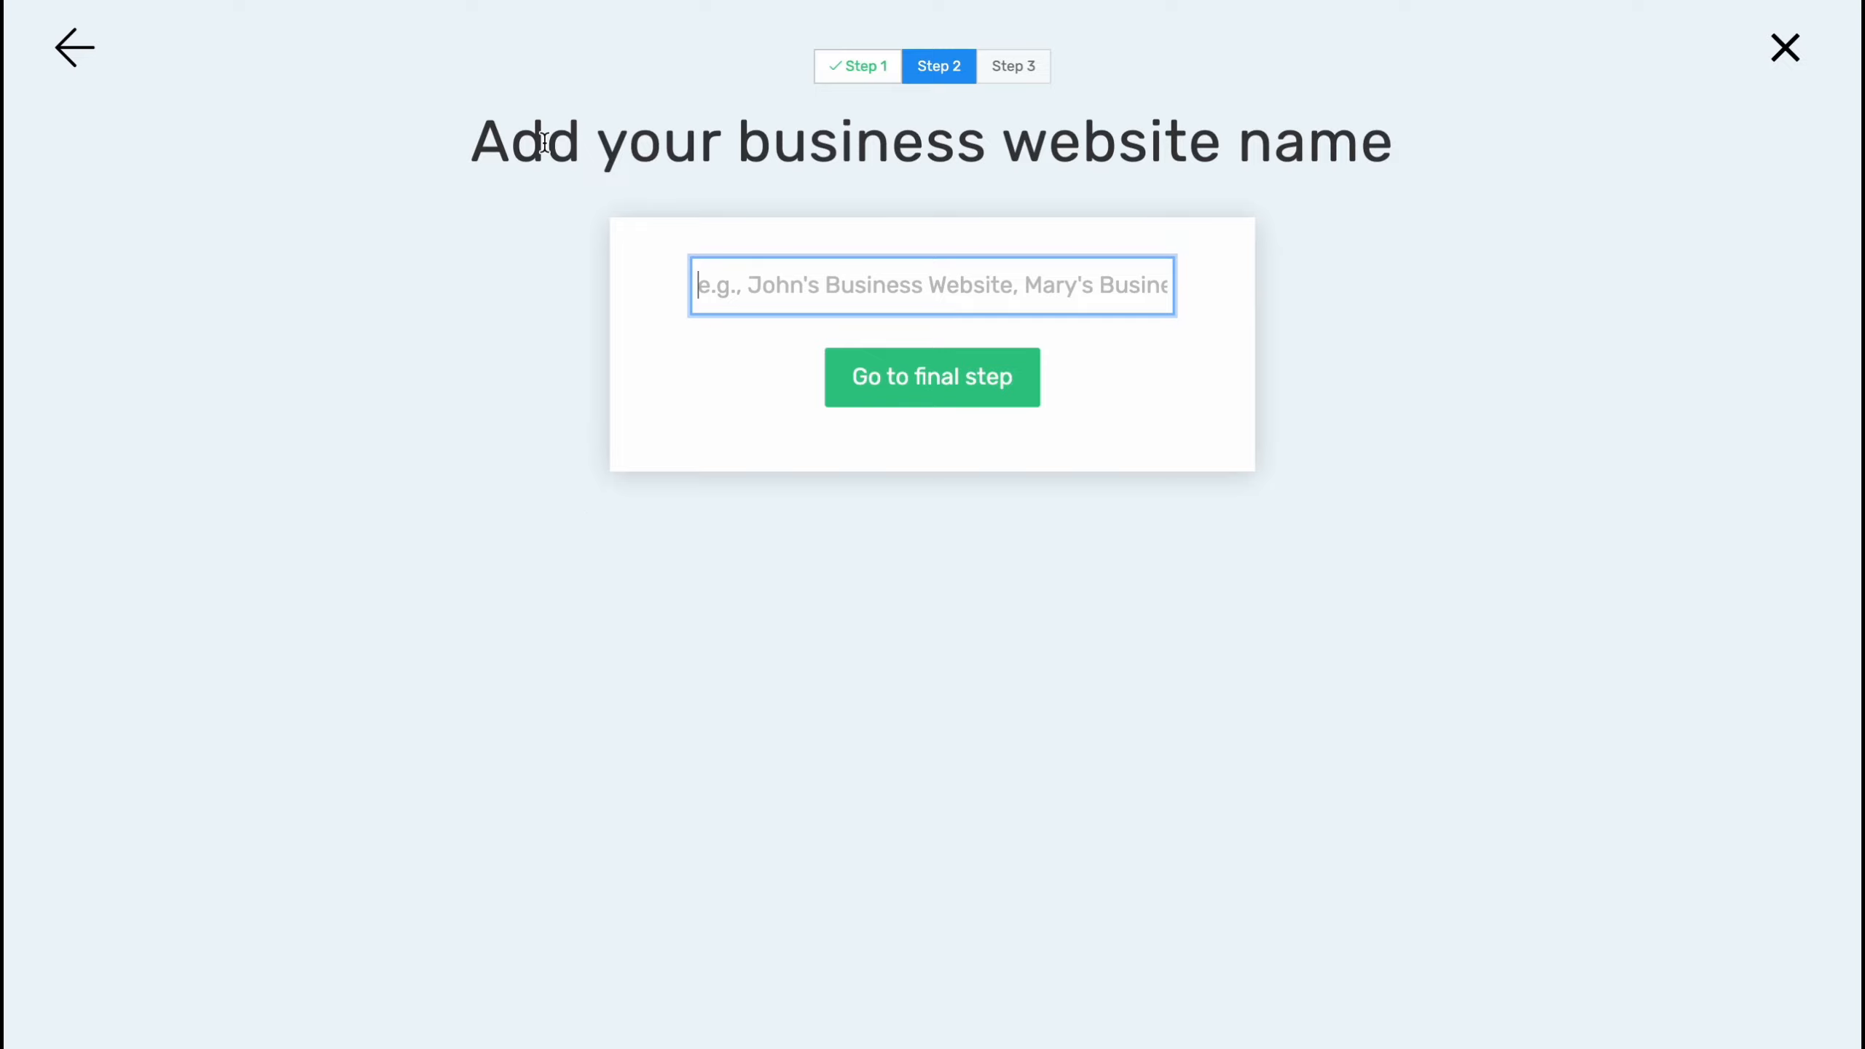
Name the website HelperMan, go to the final step and sign up with a Google account.
type("HelperMan")
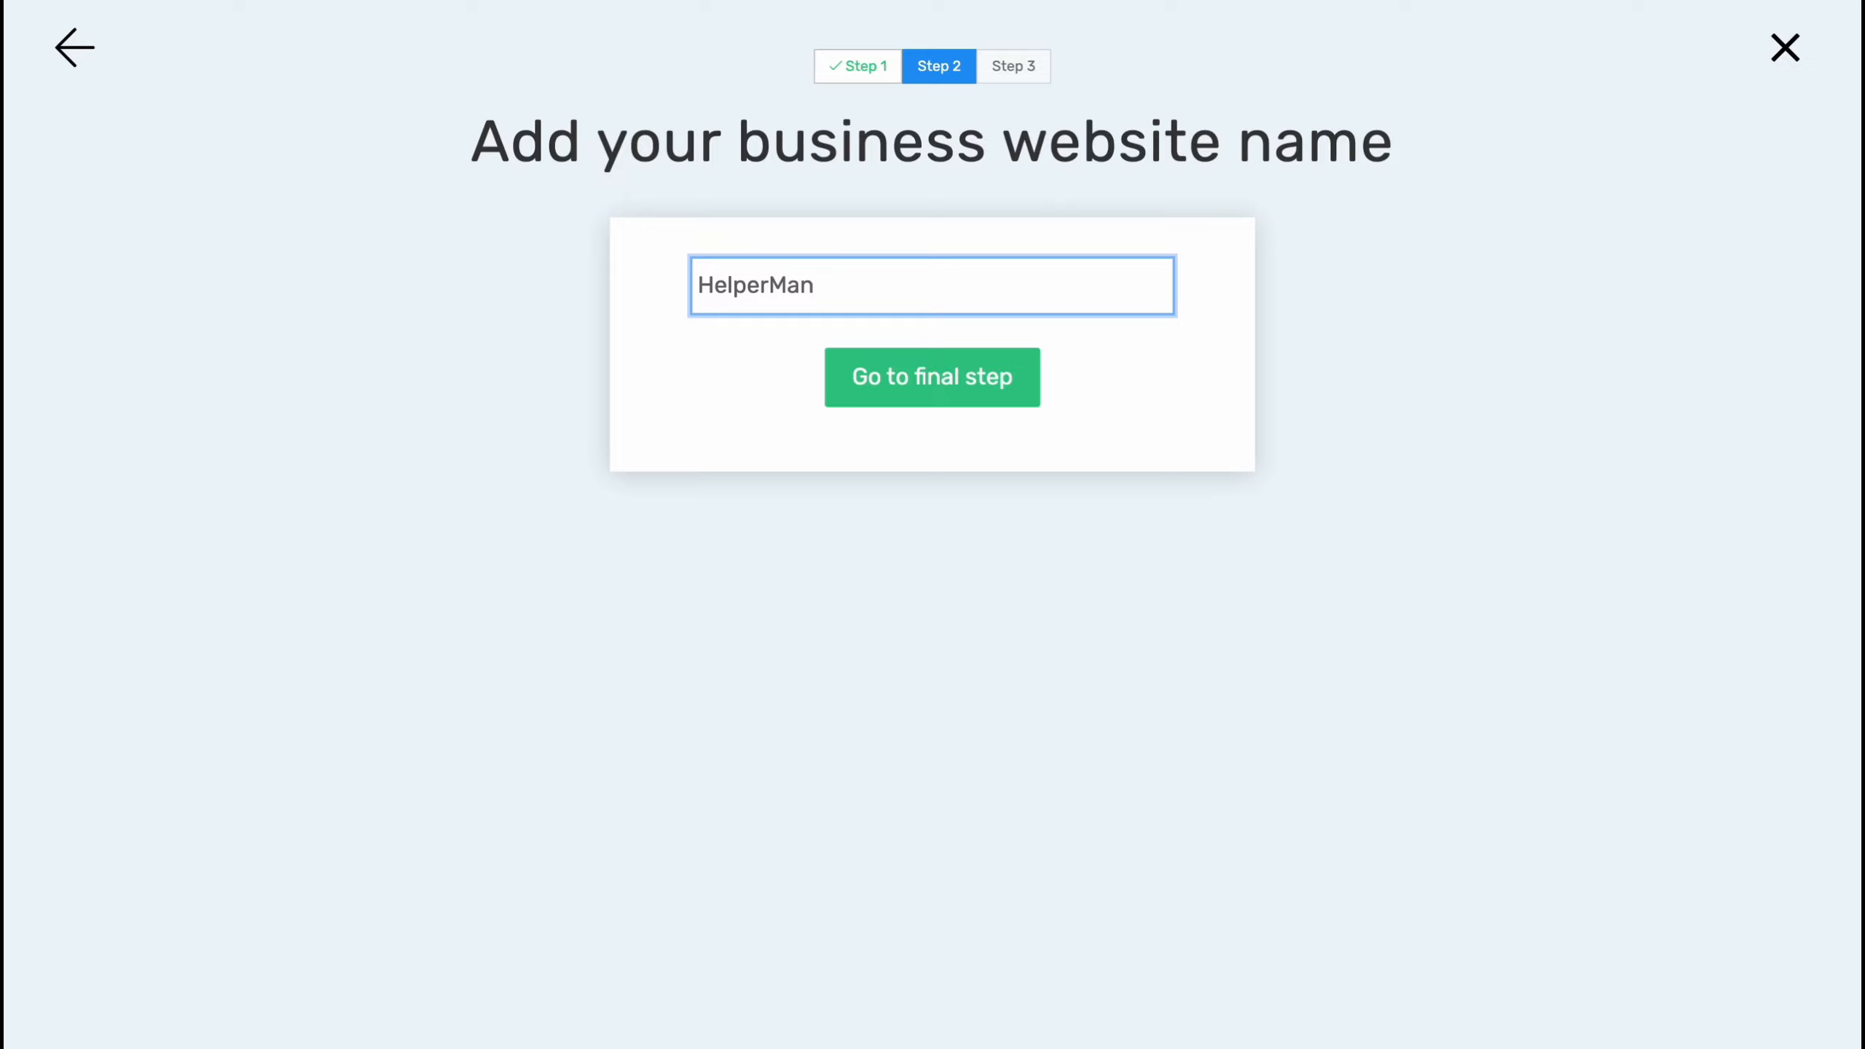
left_click(940, 399)
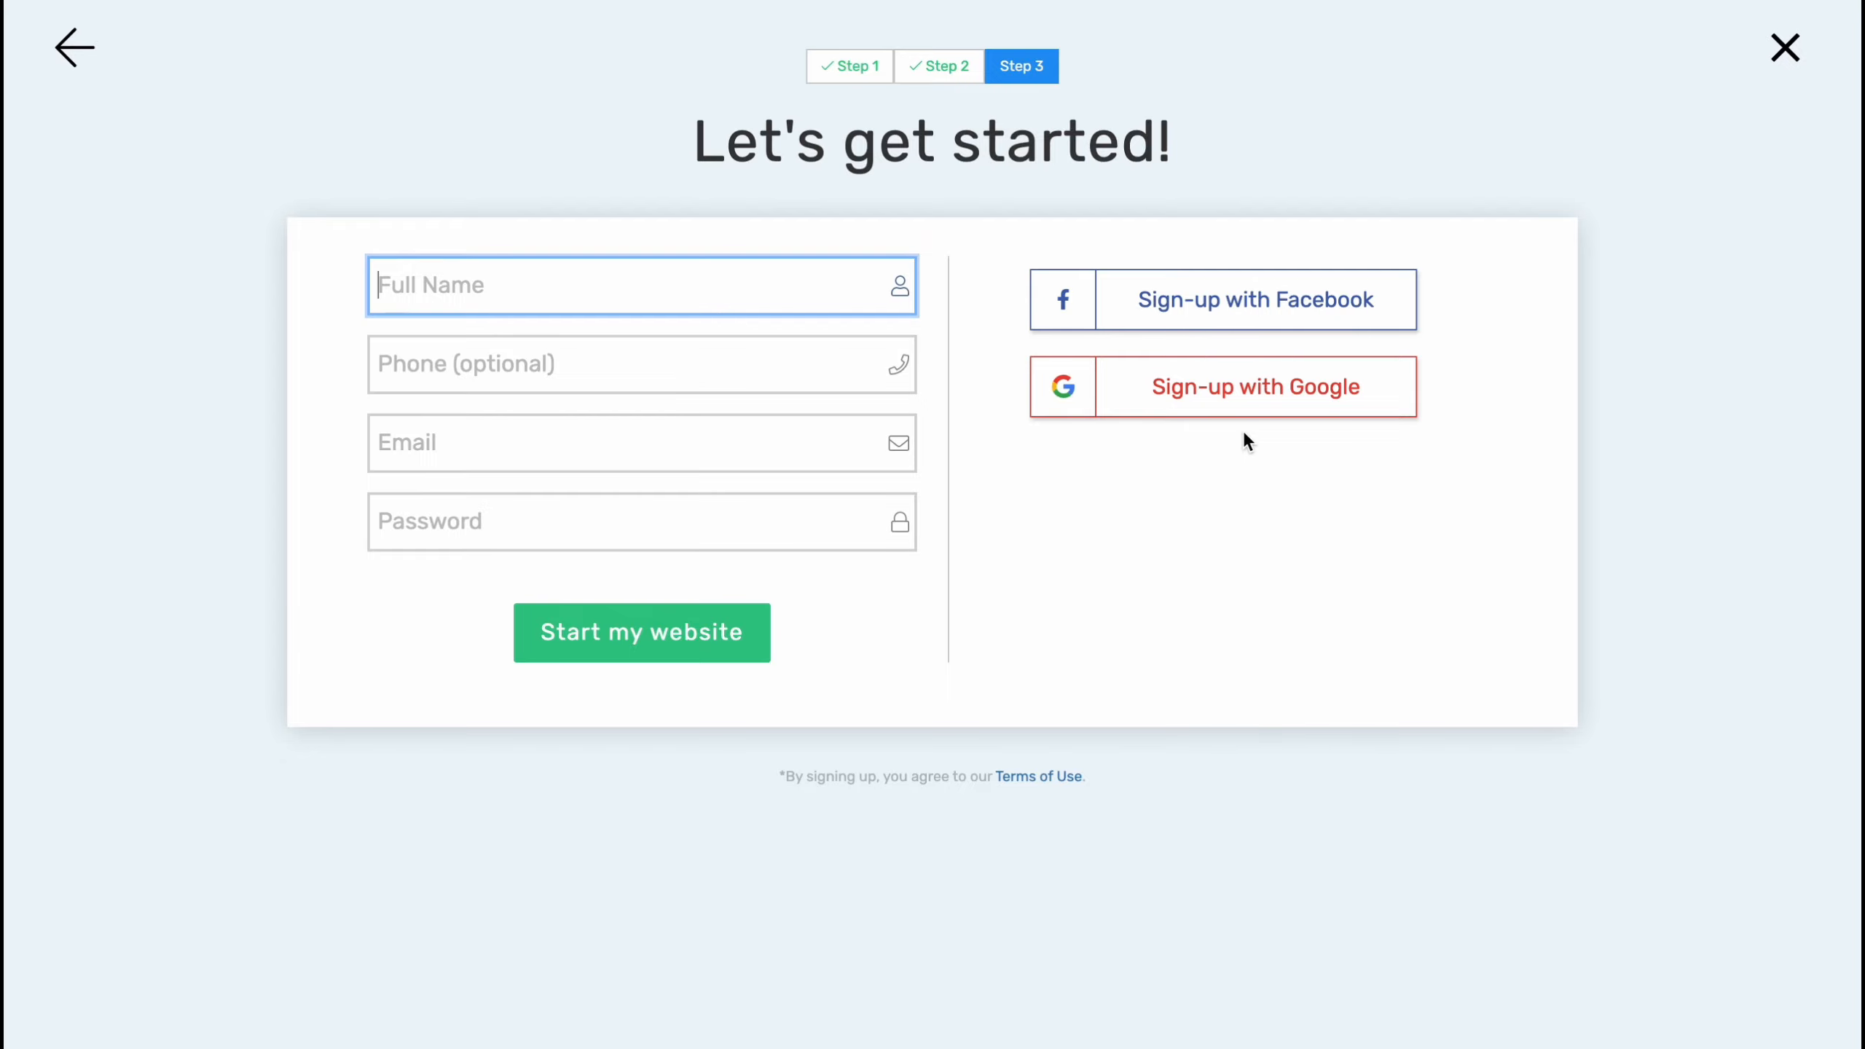
left_click(1237, 398)
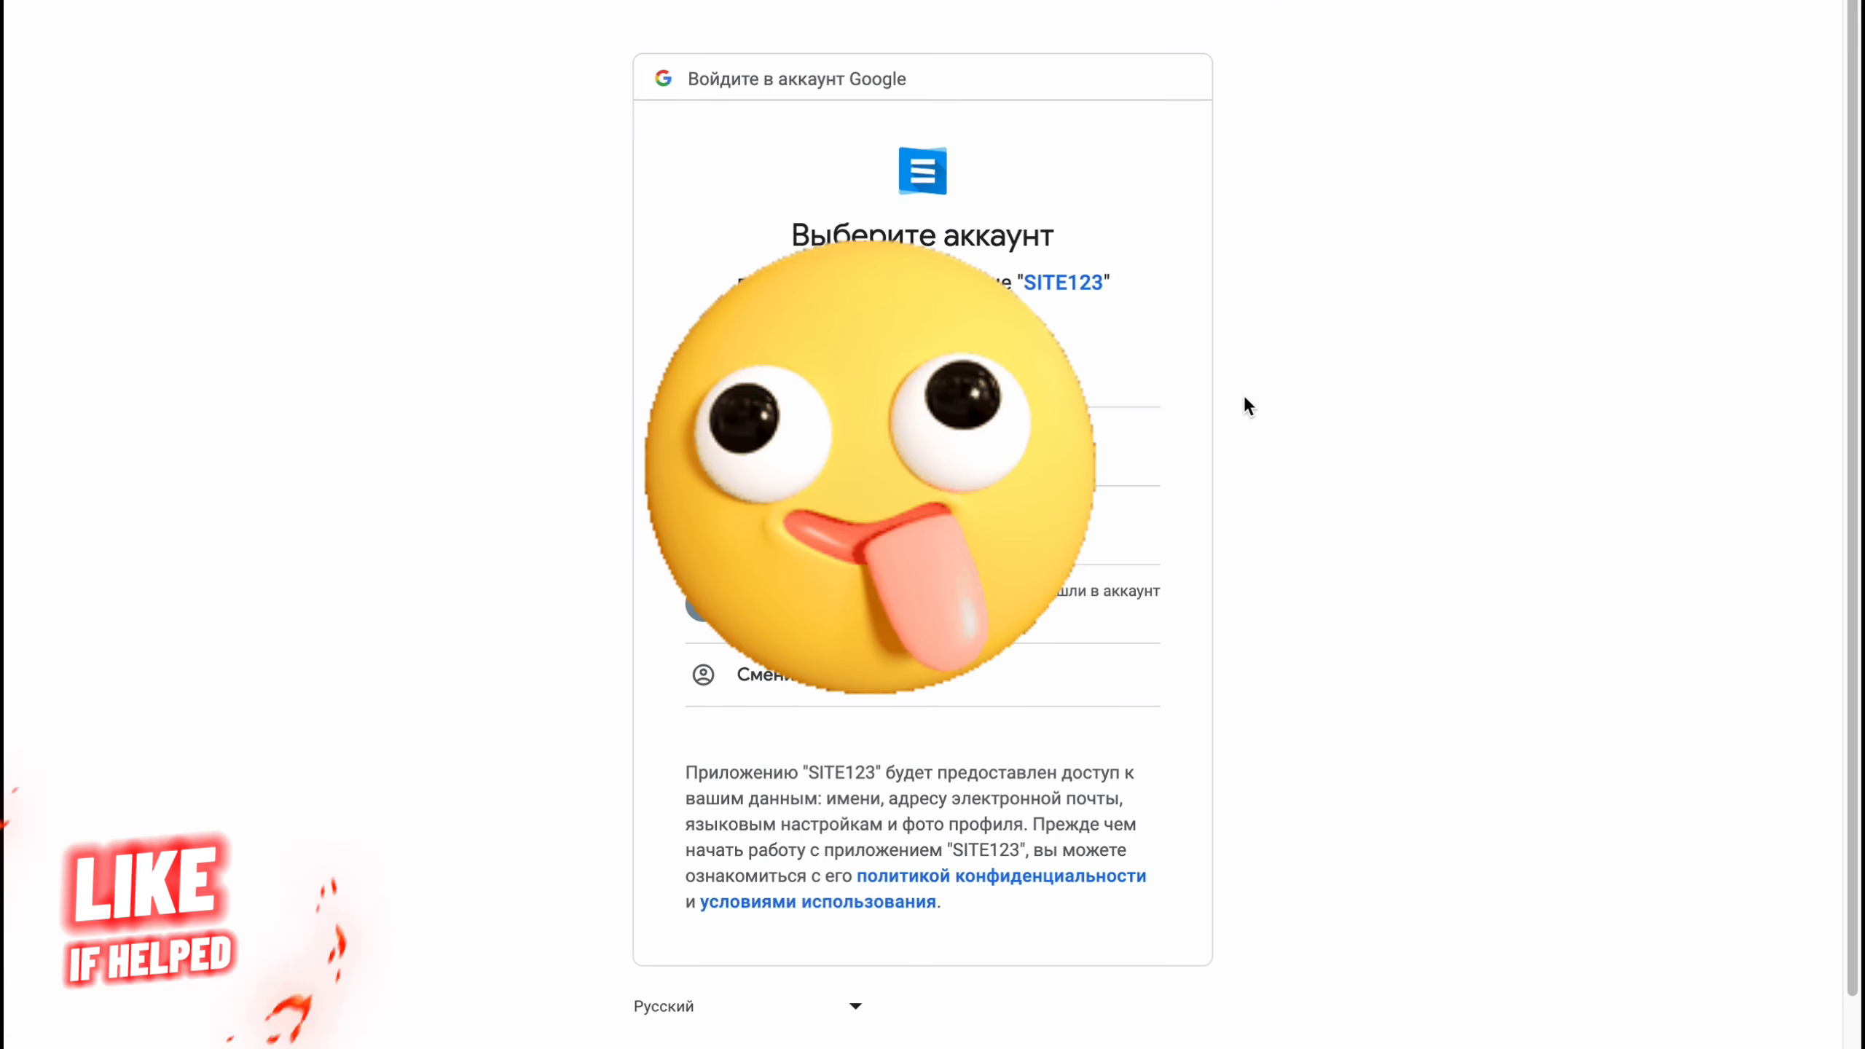
left_click(889, 526)
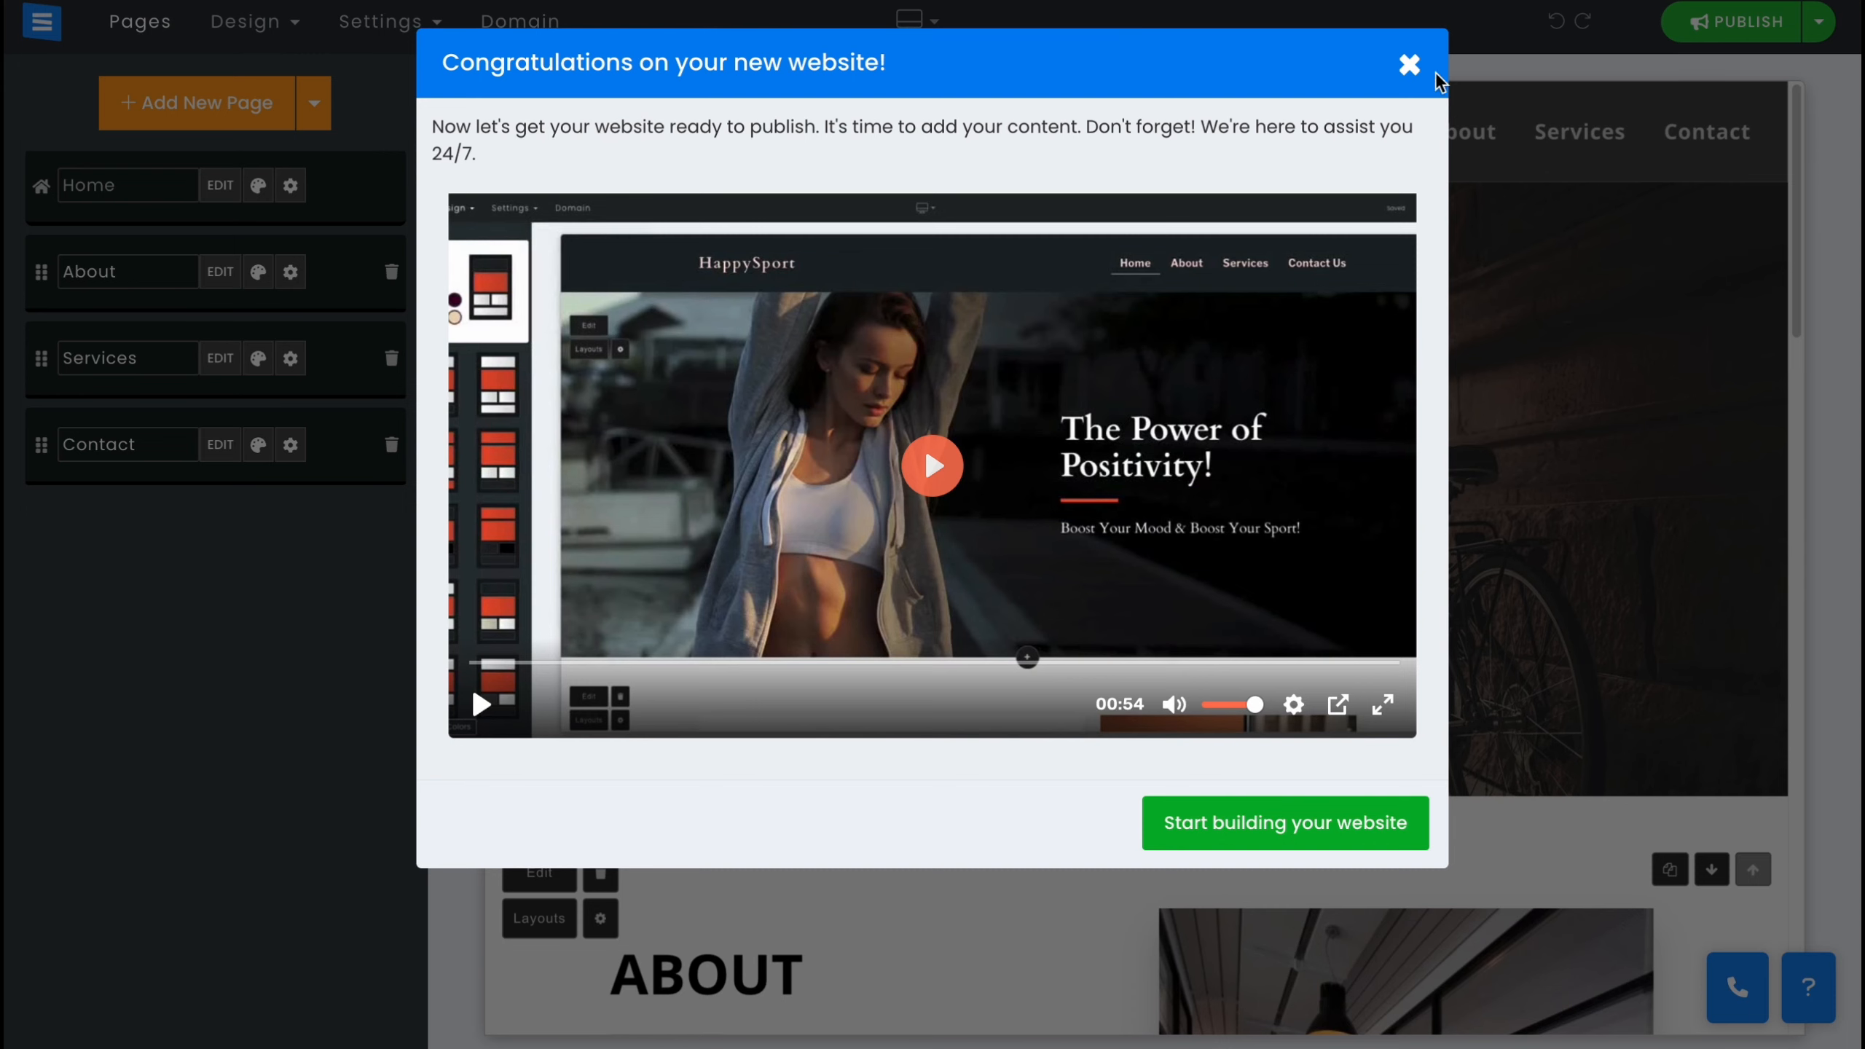
Dismiss the welcome video dialog and the support chat popup to reach the page editor.
left_click(1409, 65)
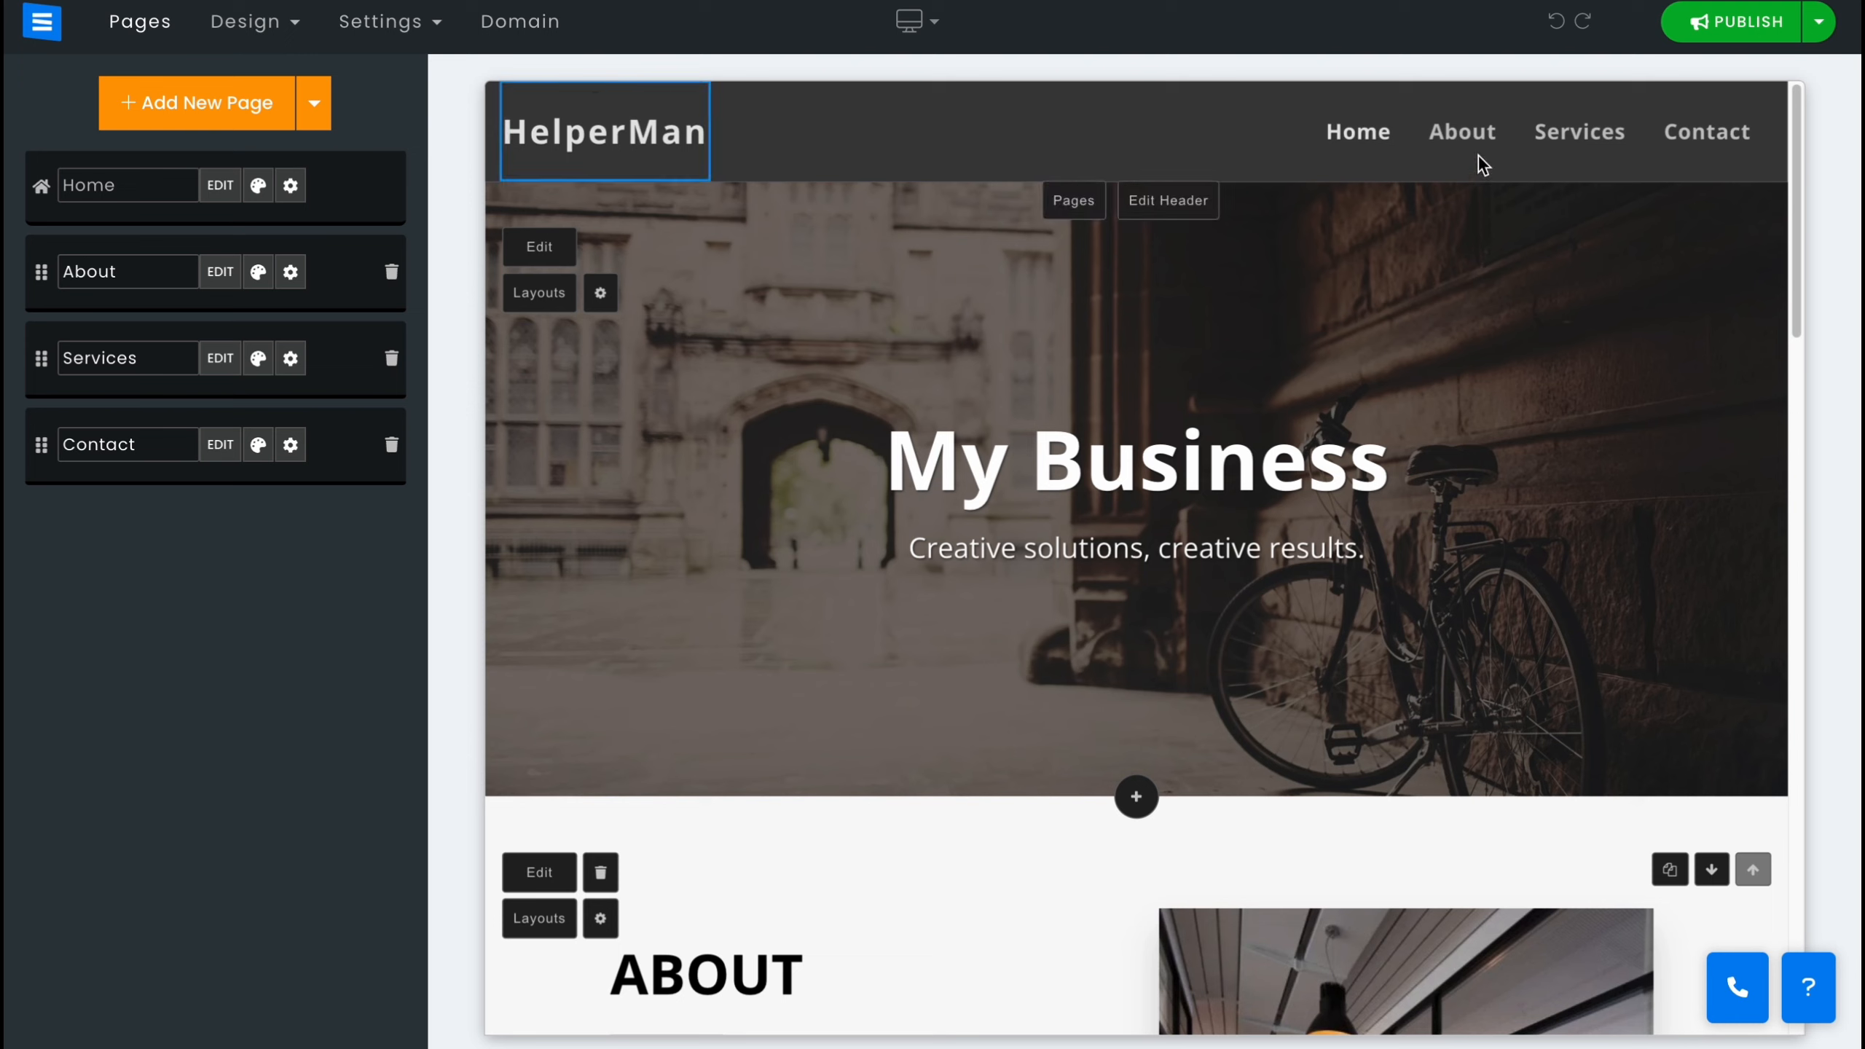
left_click(1137, 459)
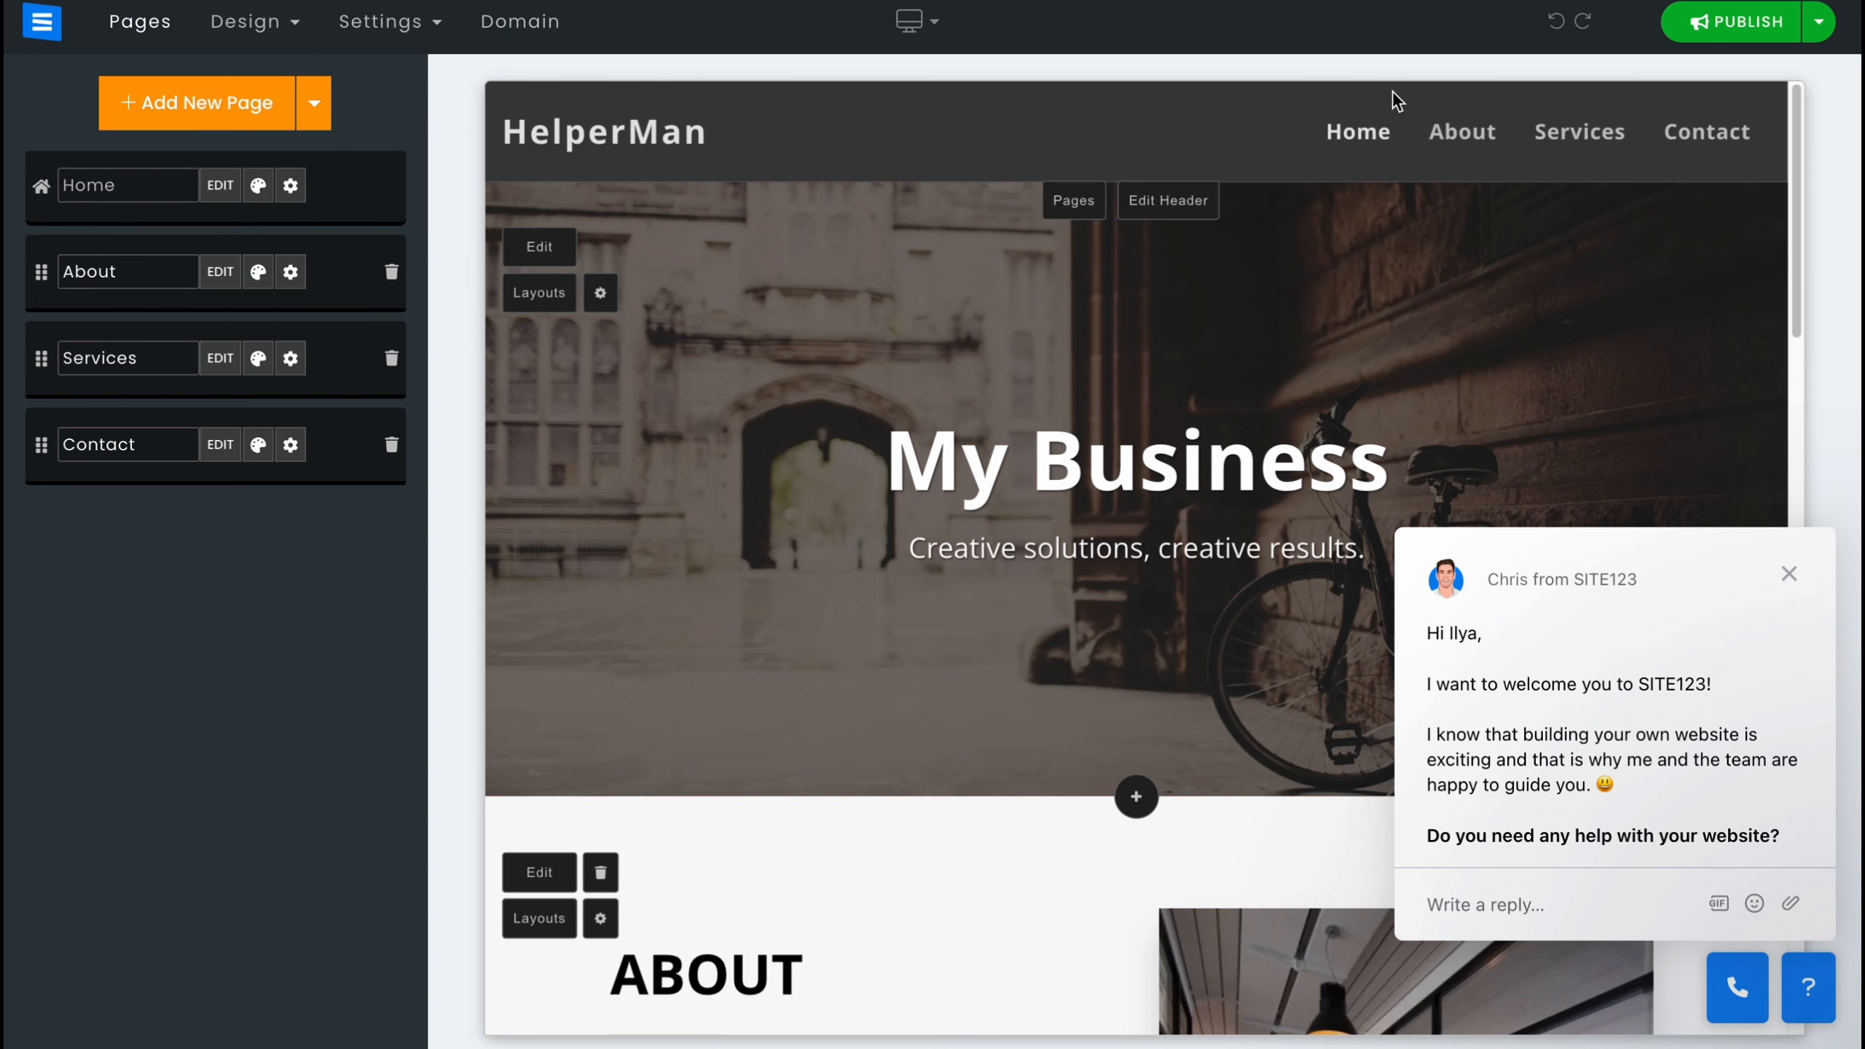
left_click(1788, 582)
left_click(149, 34)
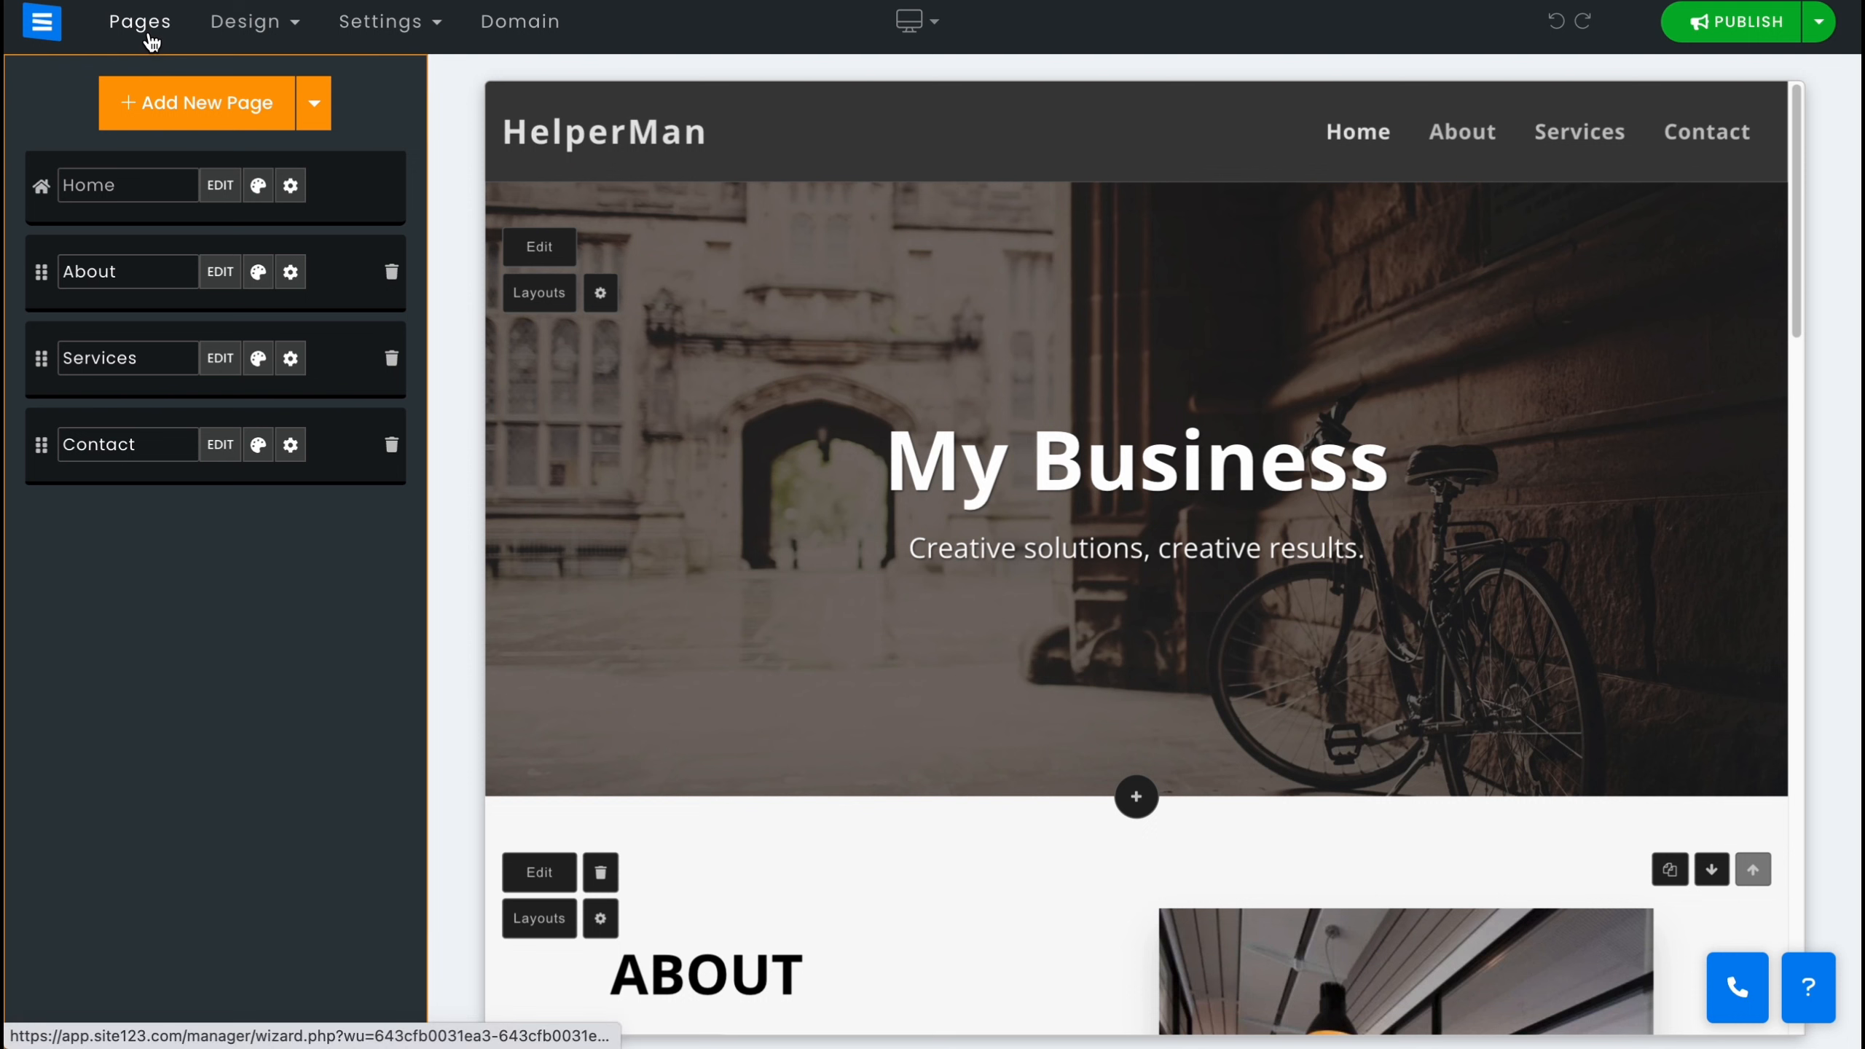
mouse_move(215, 27)
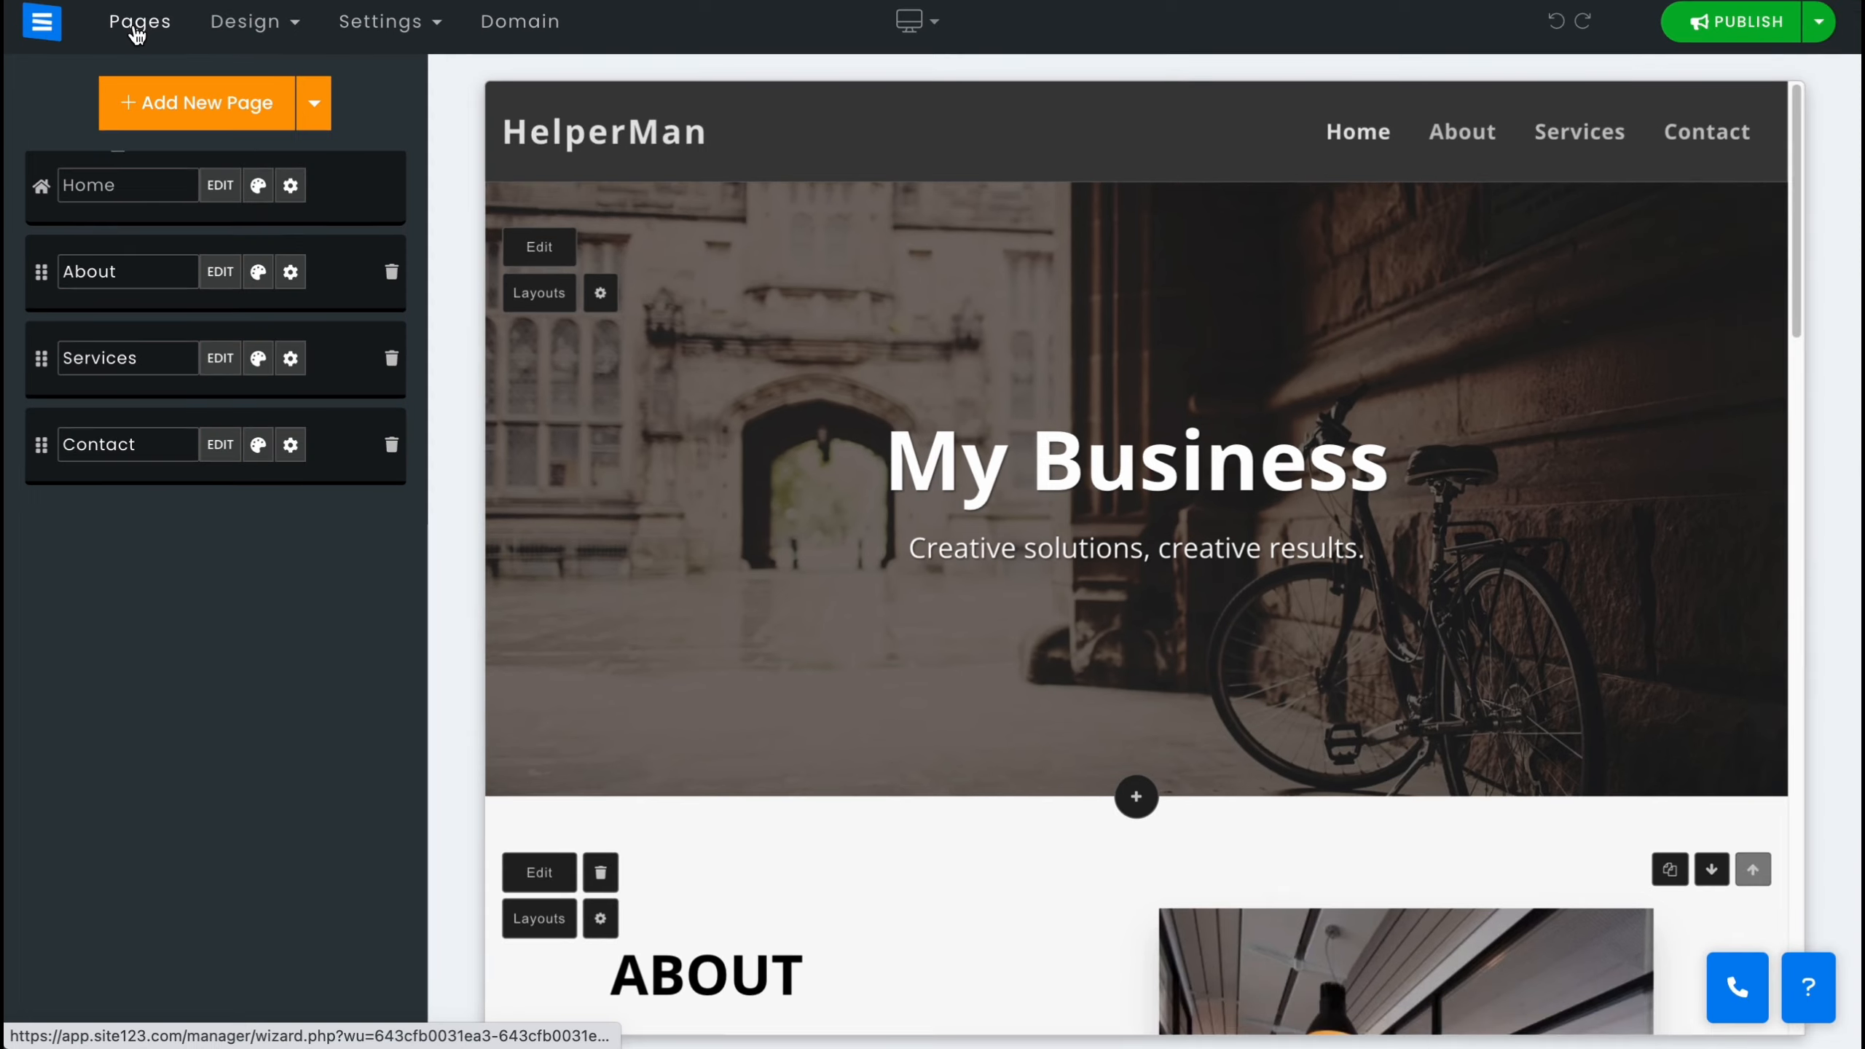
left_click(134, 35)
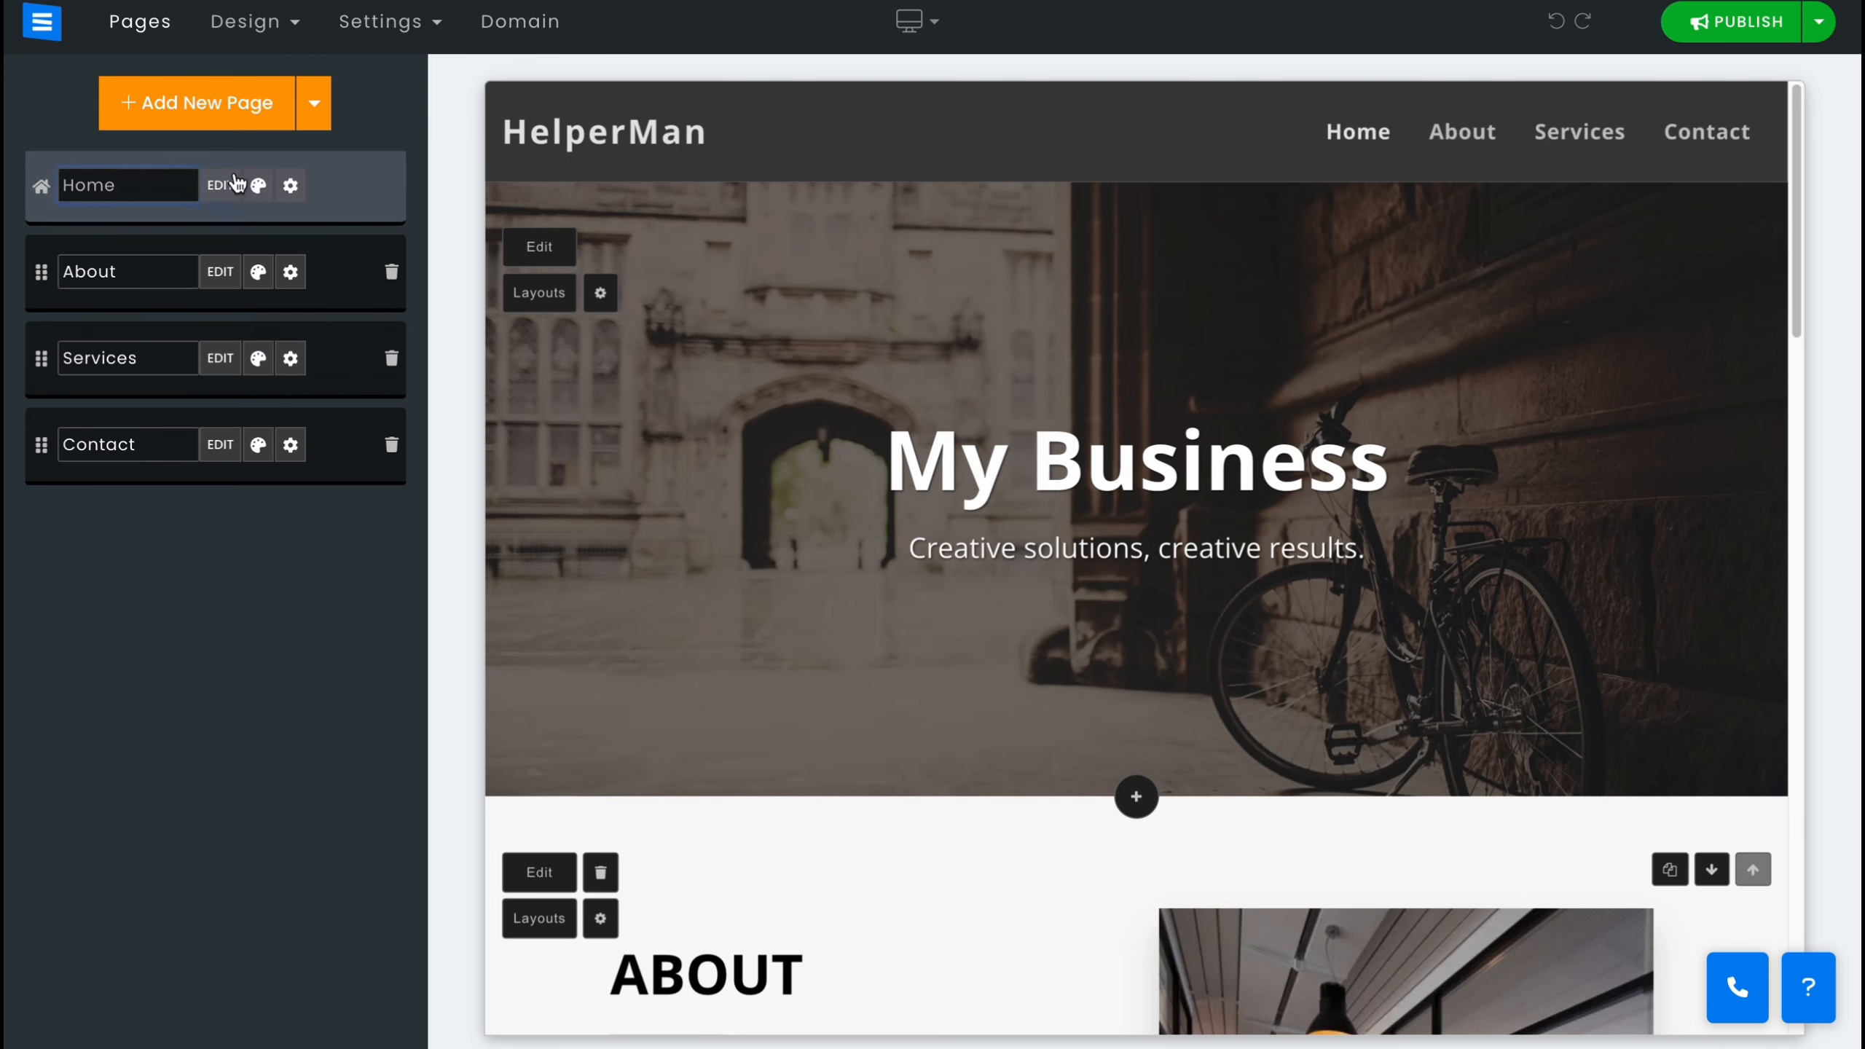
Try several different header layouts for the Home page.
left_click(260, 186)
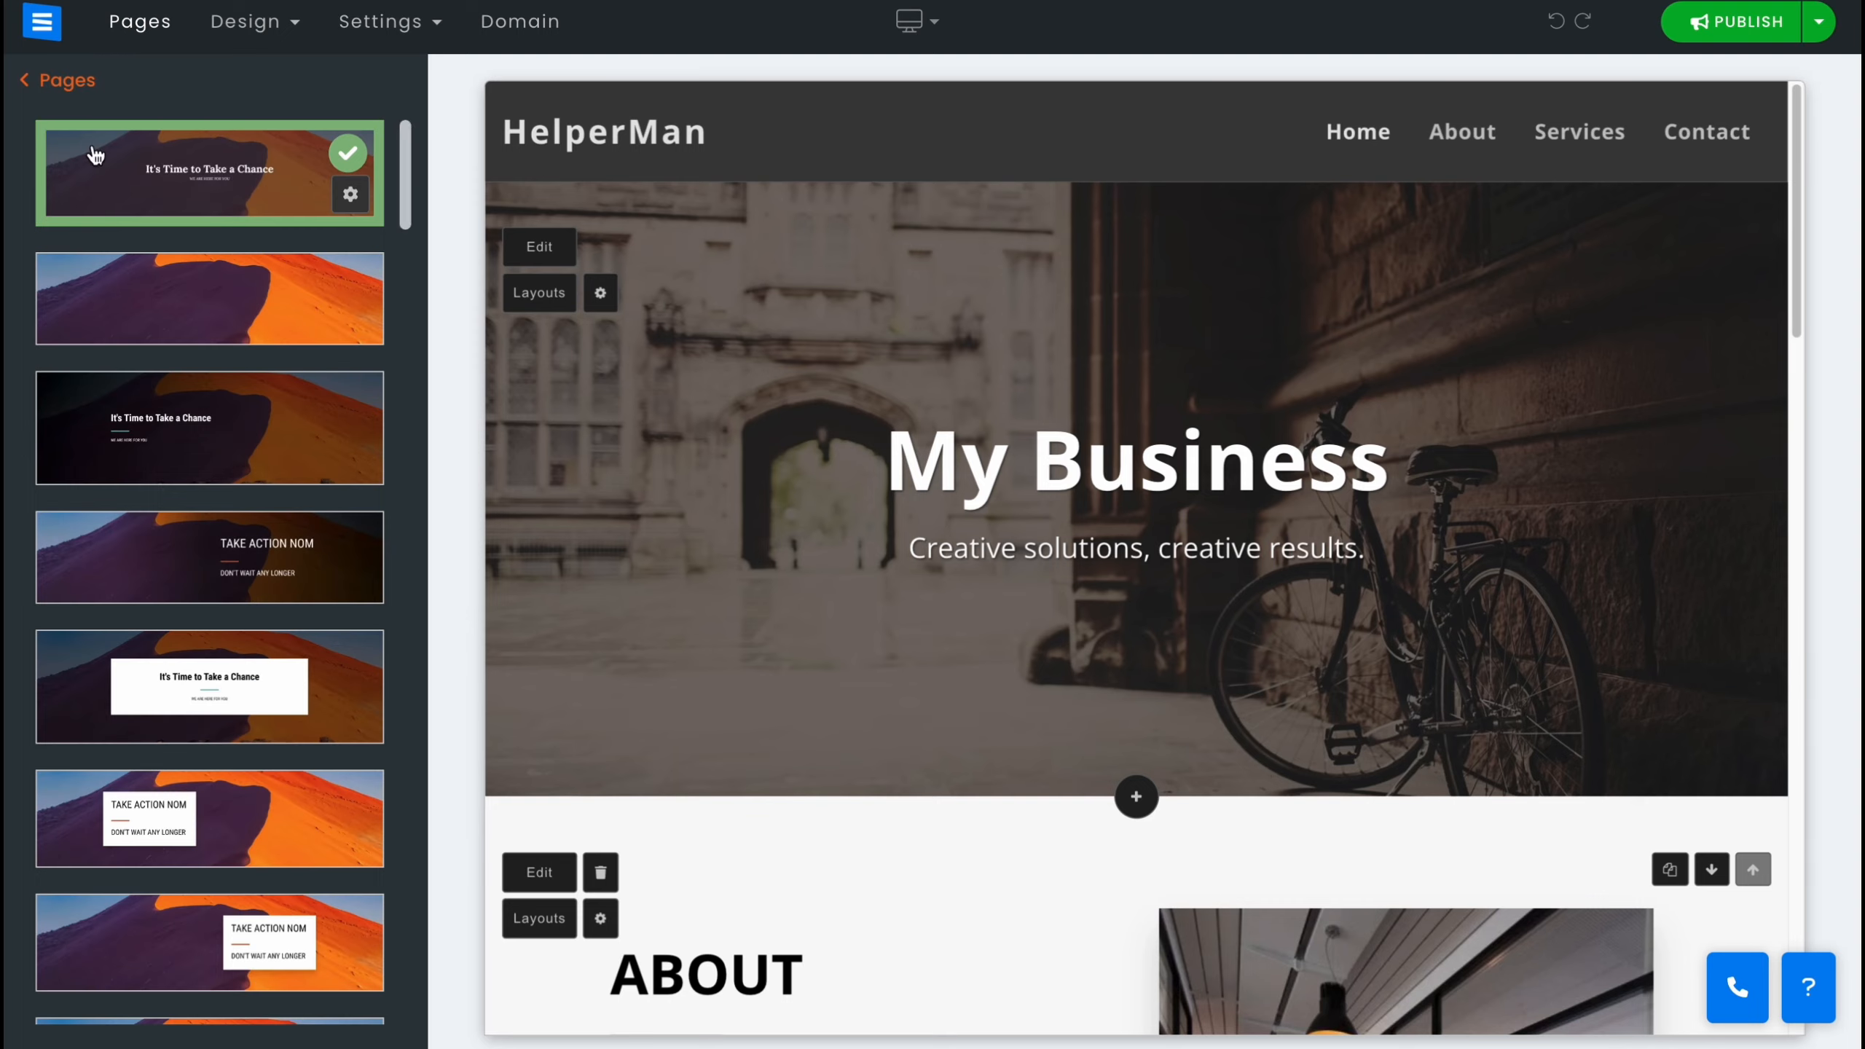
left_click(205, 179)
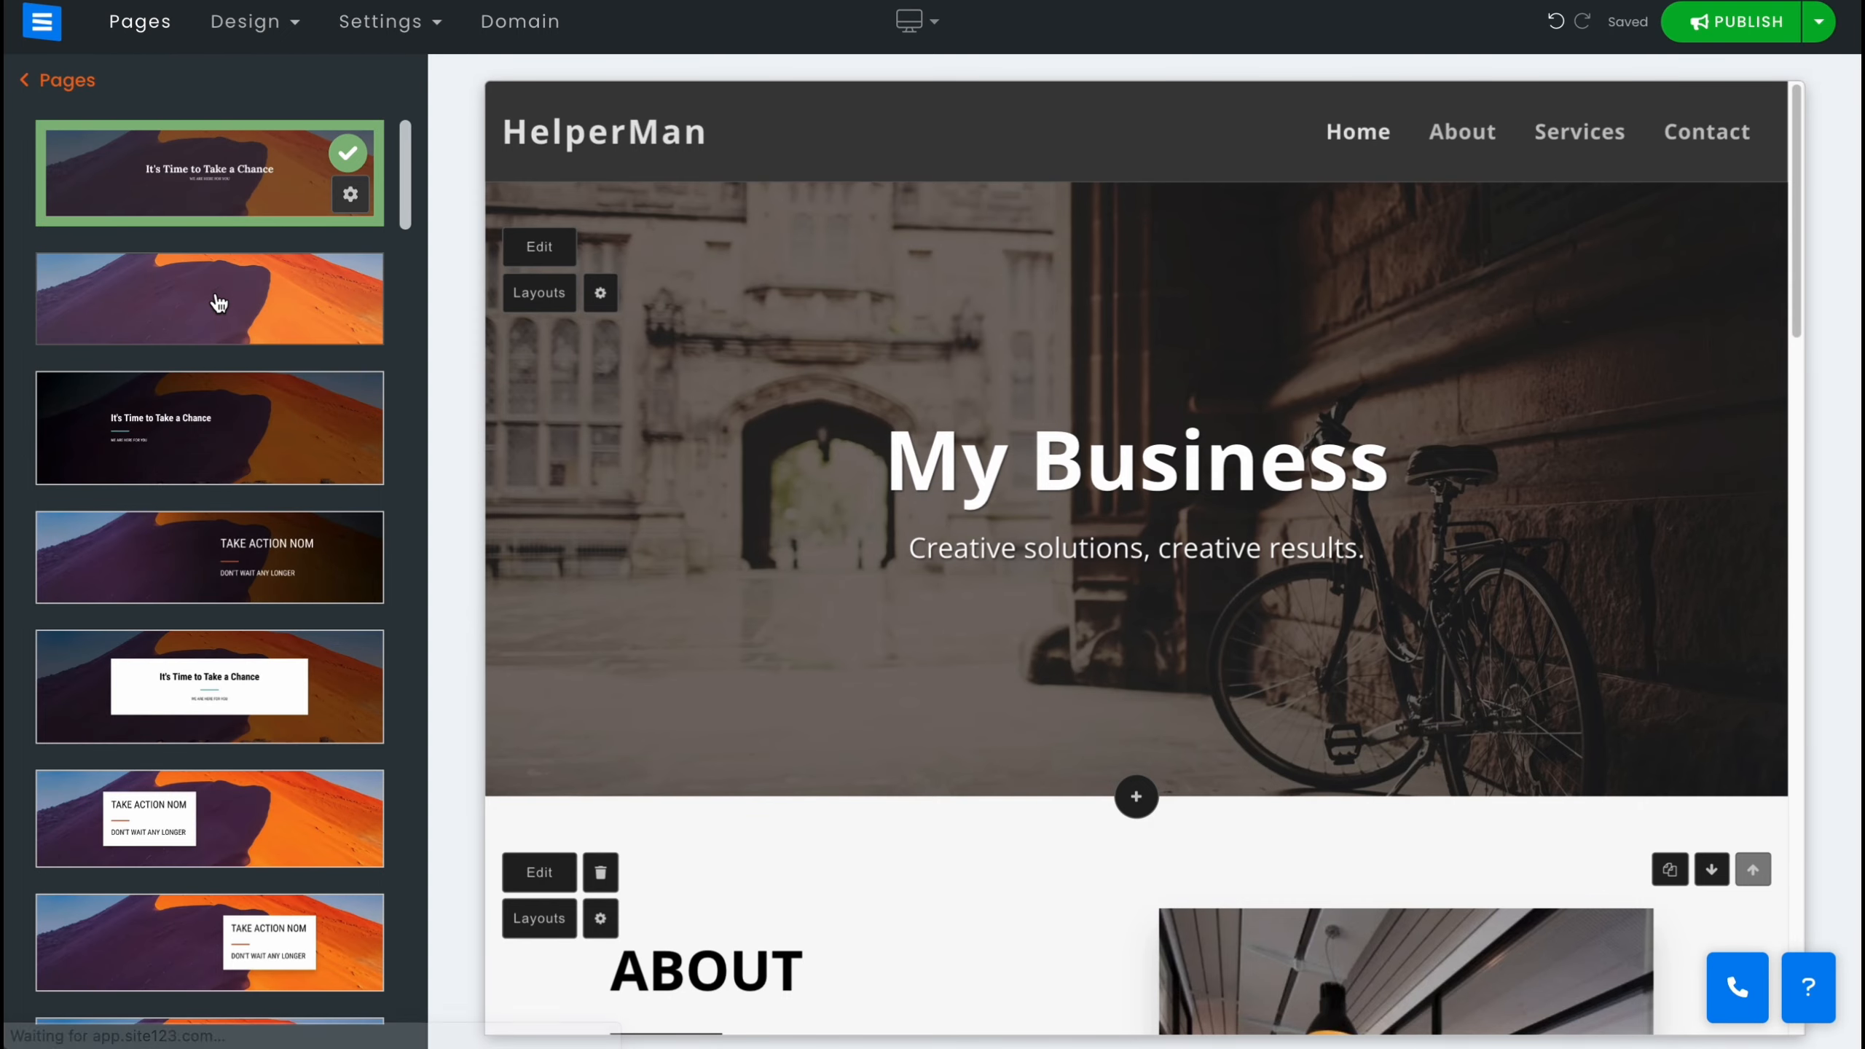
left_click(220, 300)
left_click(243, 420)
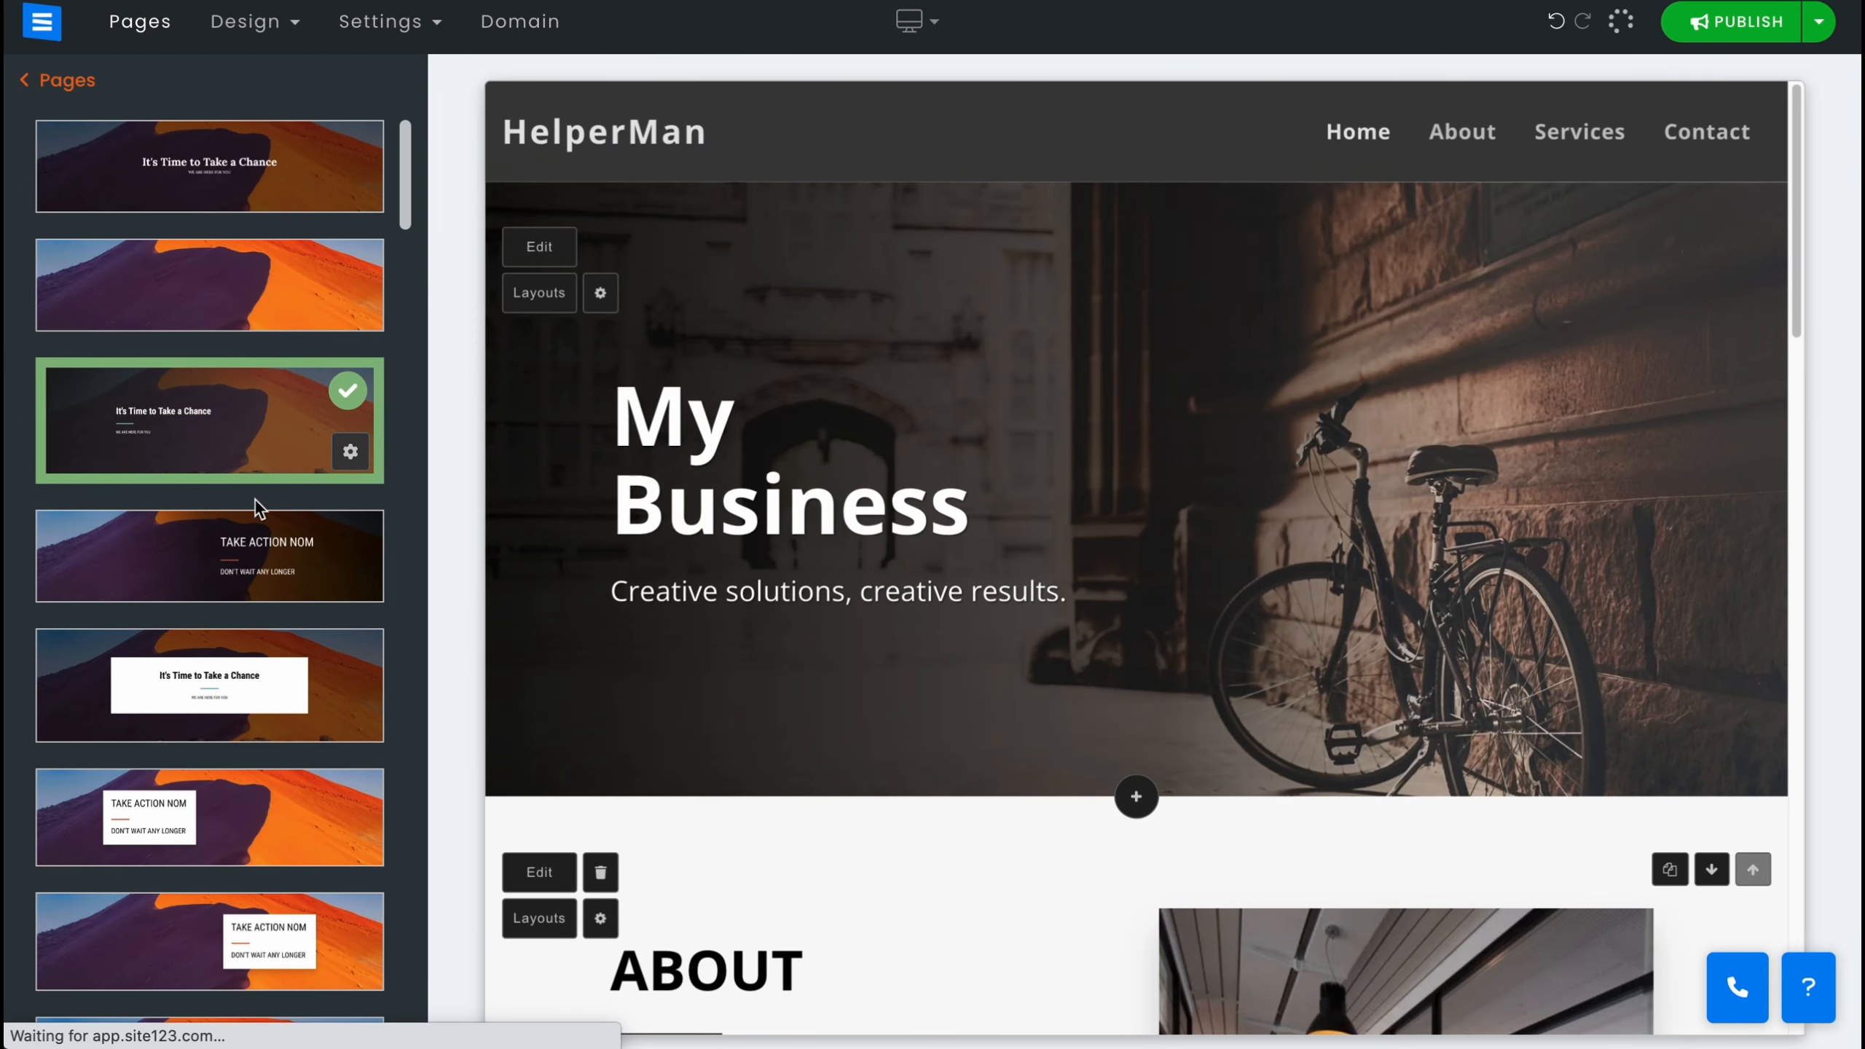
left_click(241, 572)
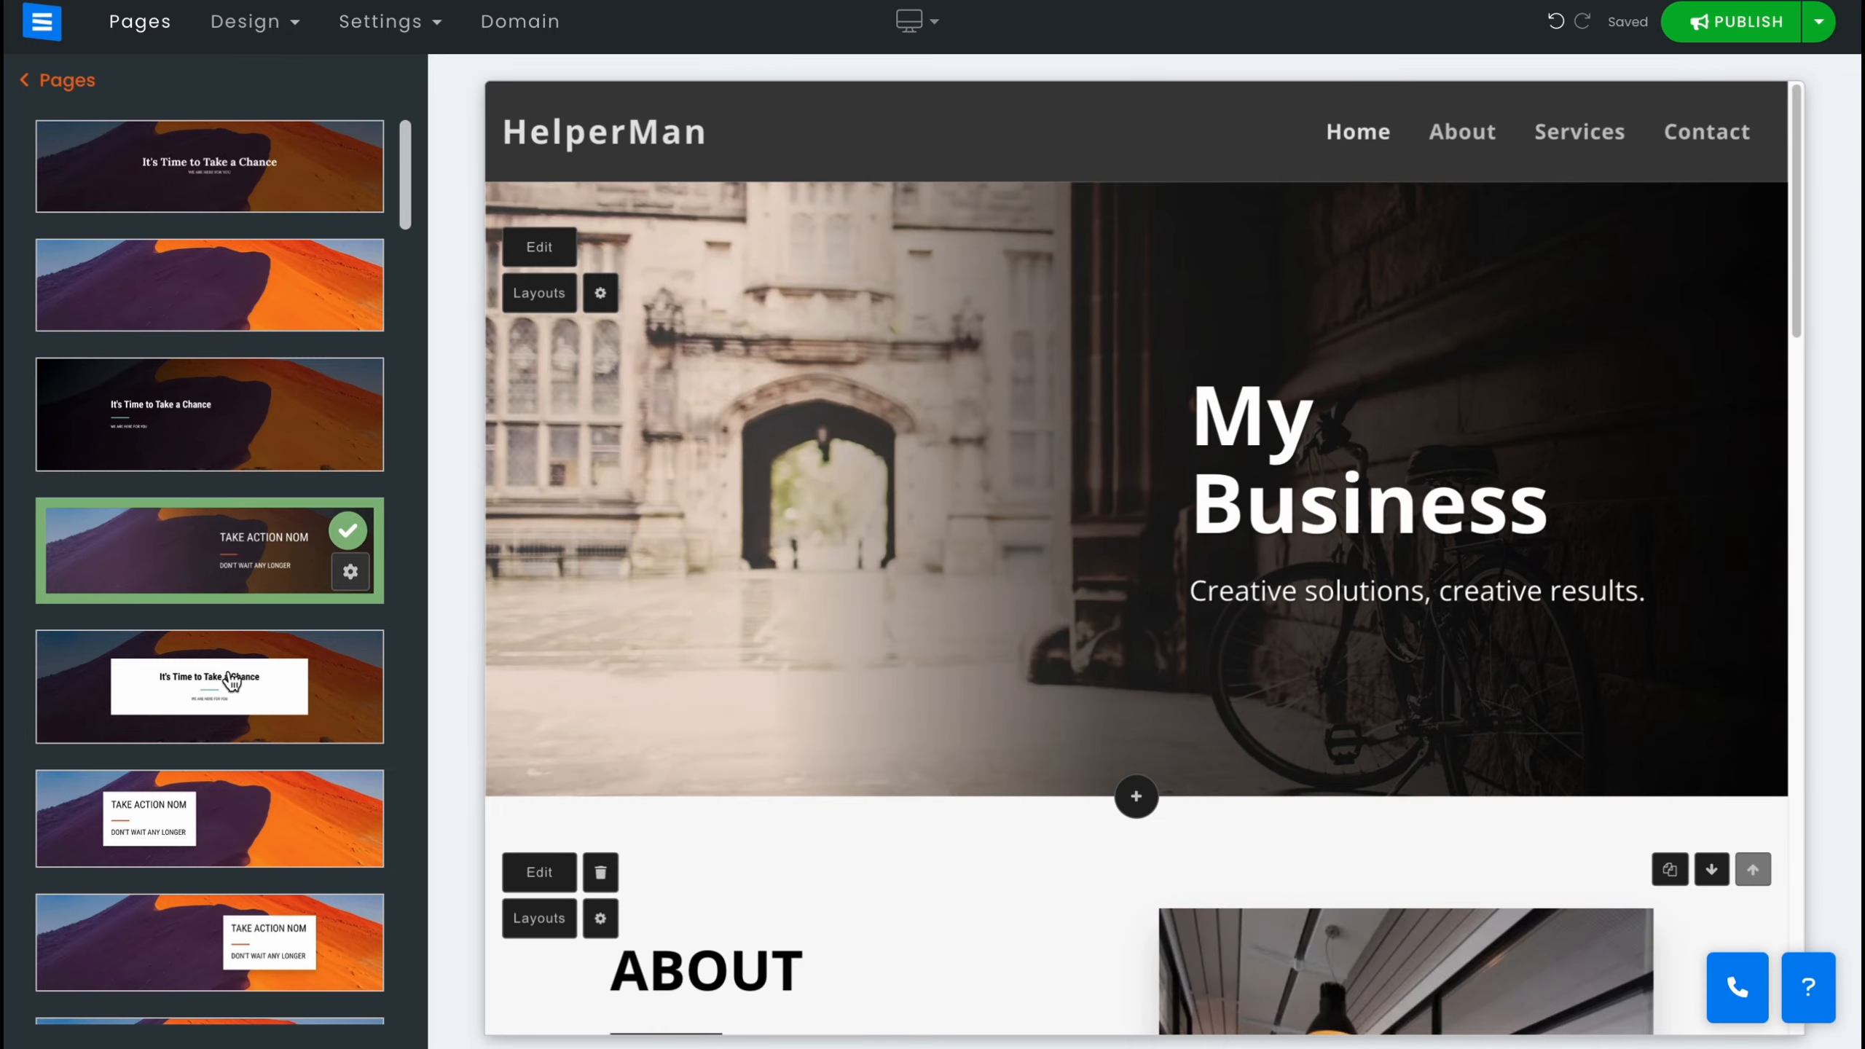
left_click(230, 694)
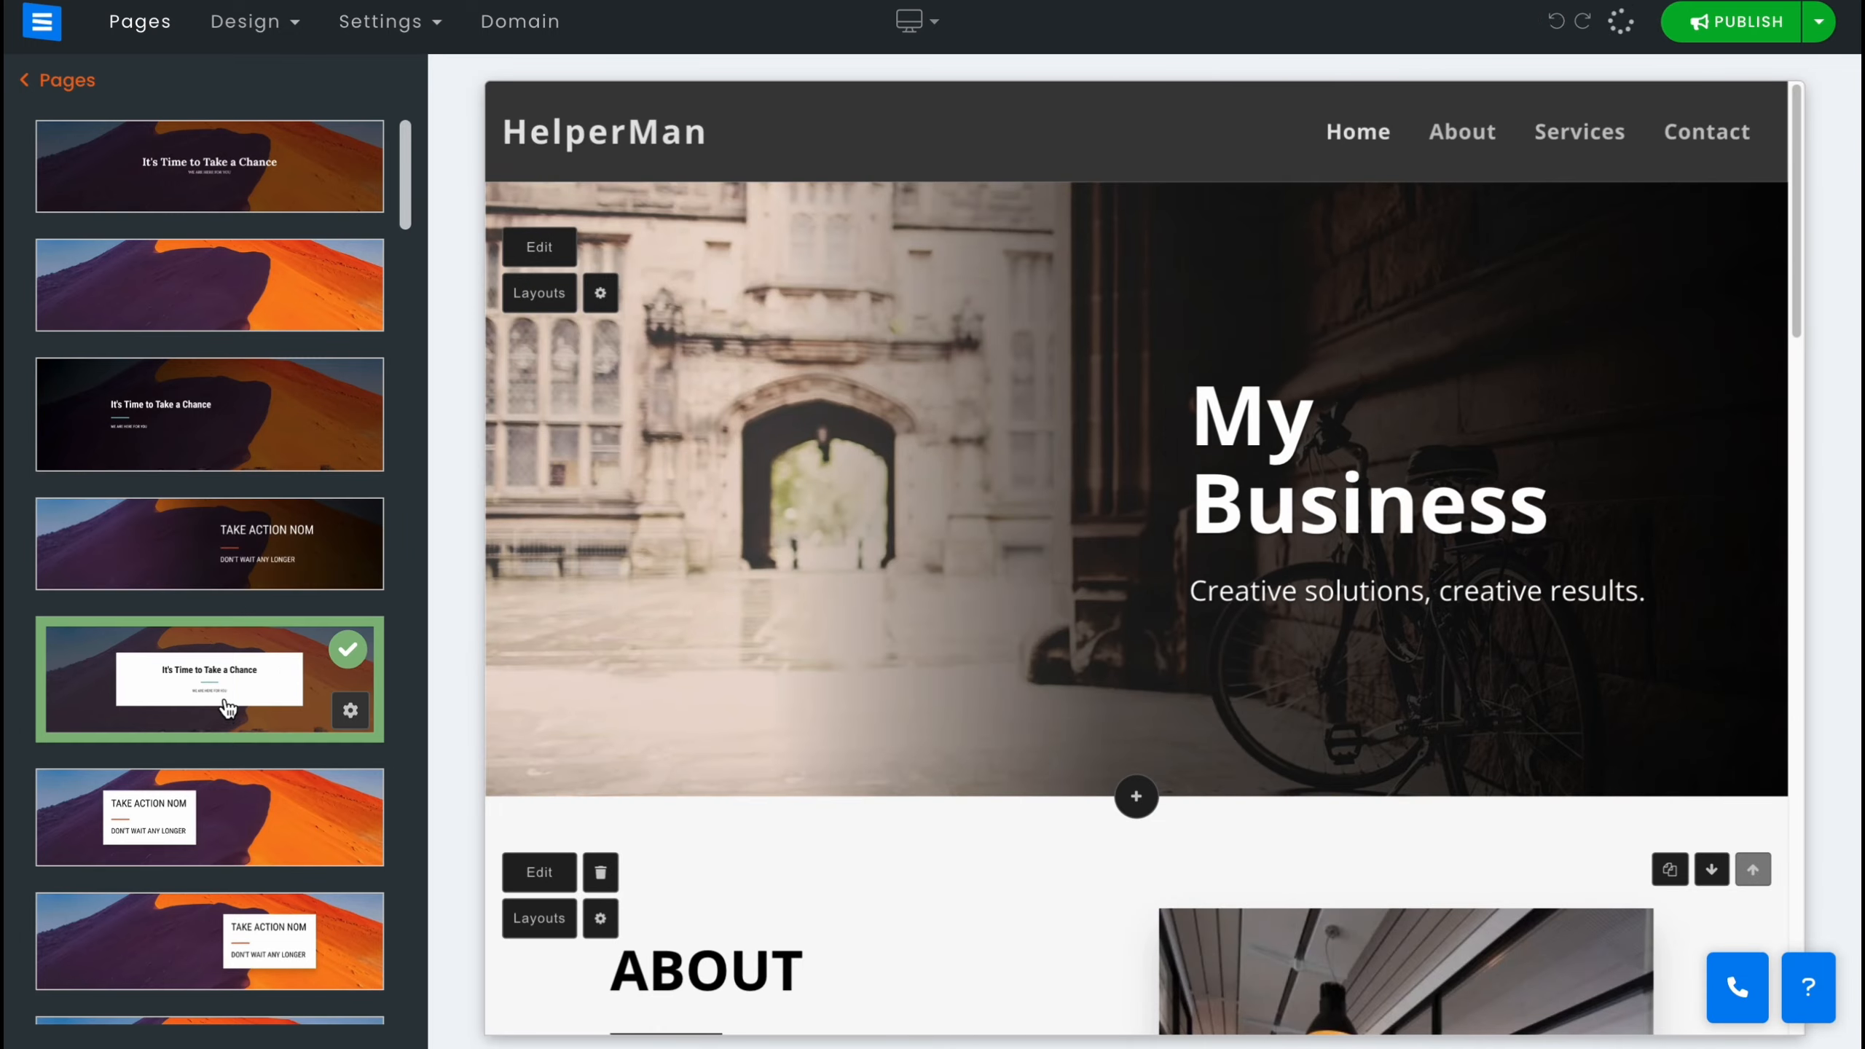
left_click(220, 811)
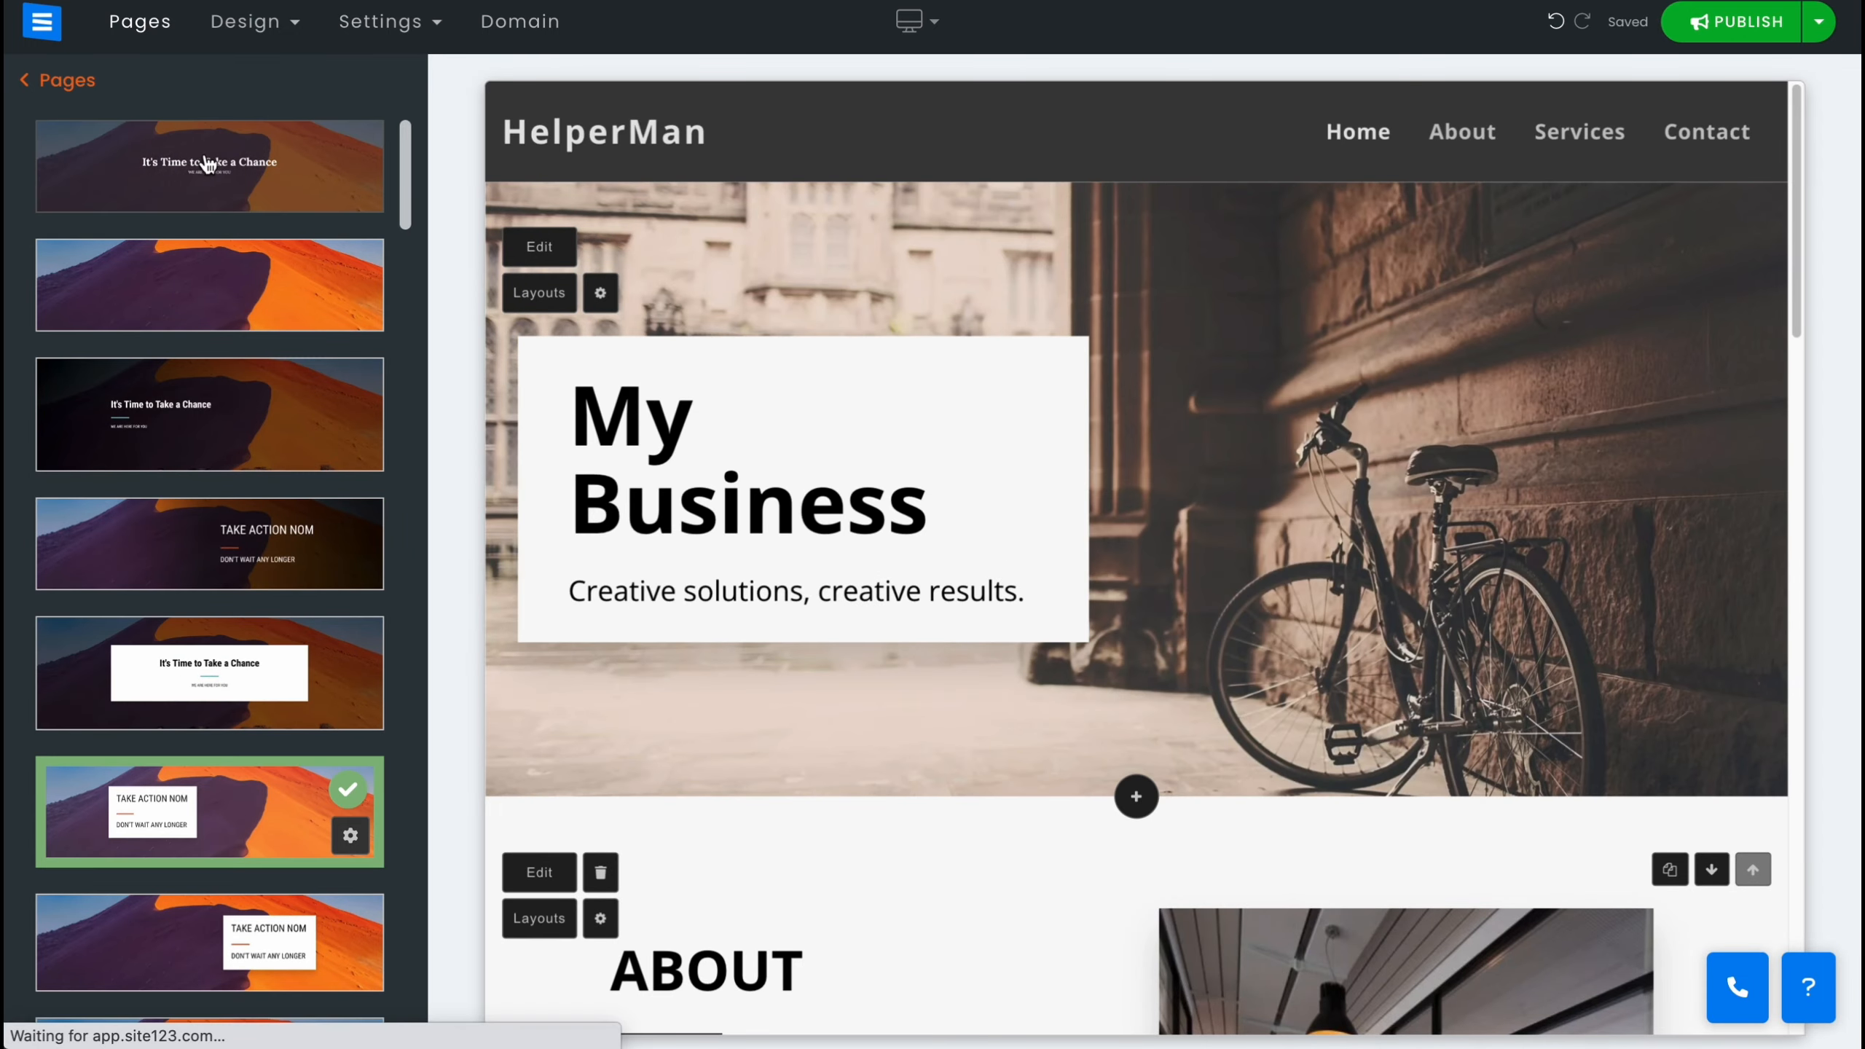
left_click(201, 167)
Try a contact-form header layout for Home, restore the first centered layout and return to the page list.
scroll(213, 661, "down", 15)
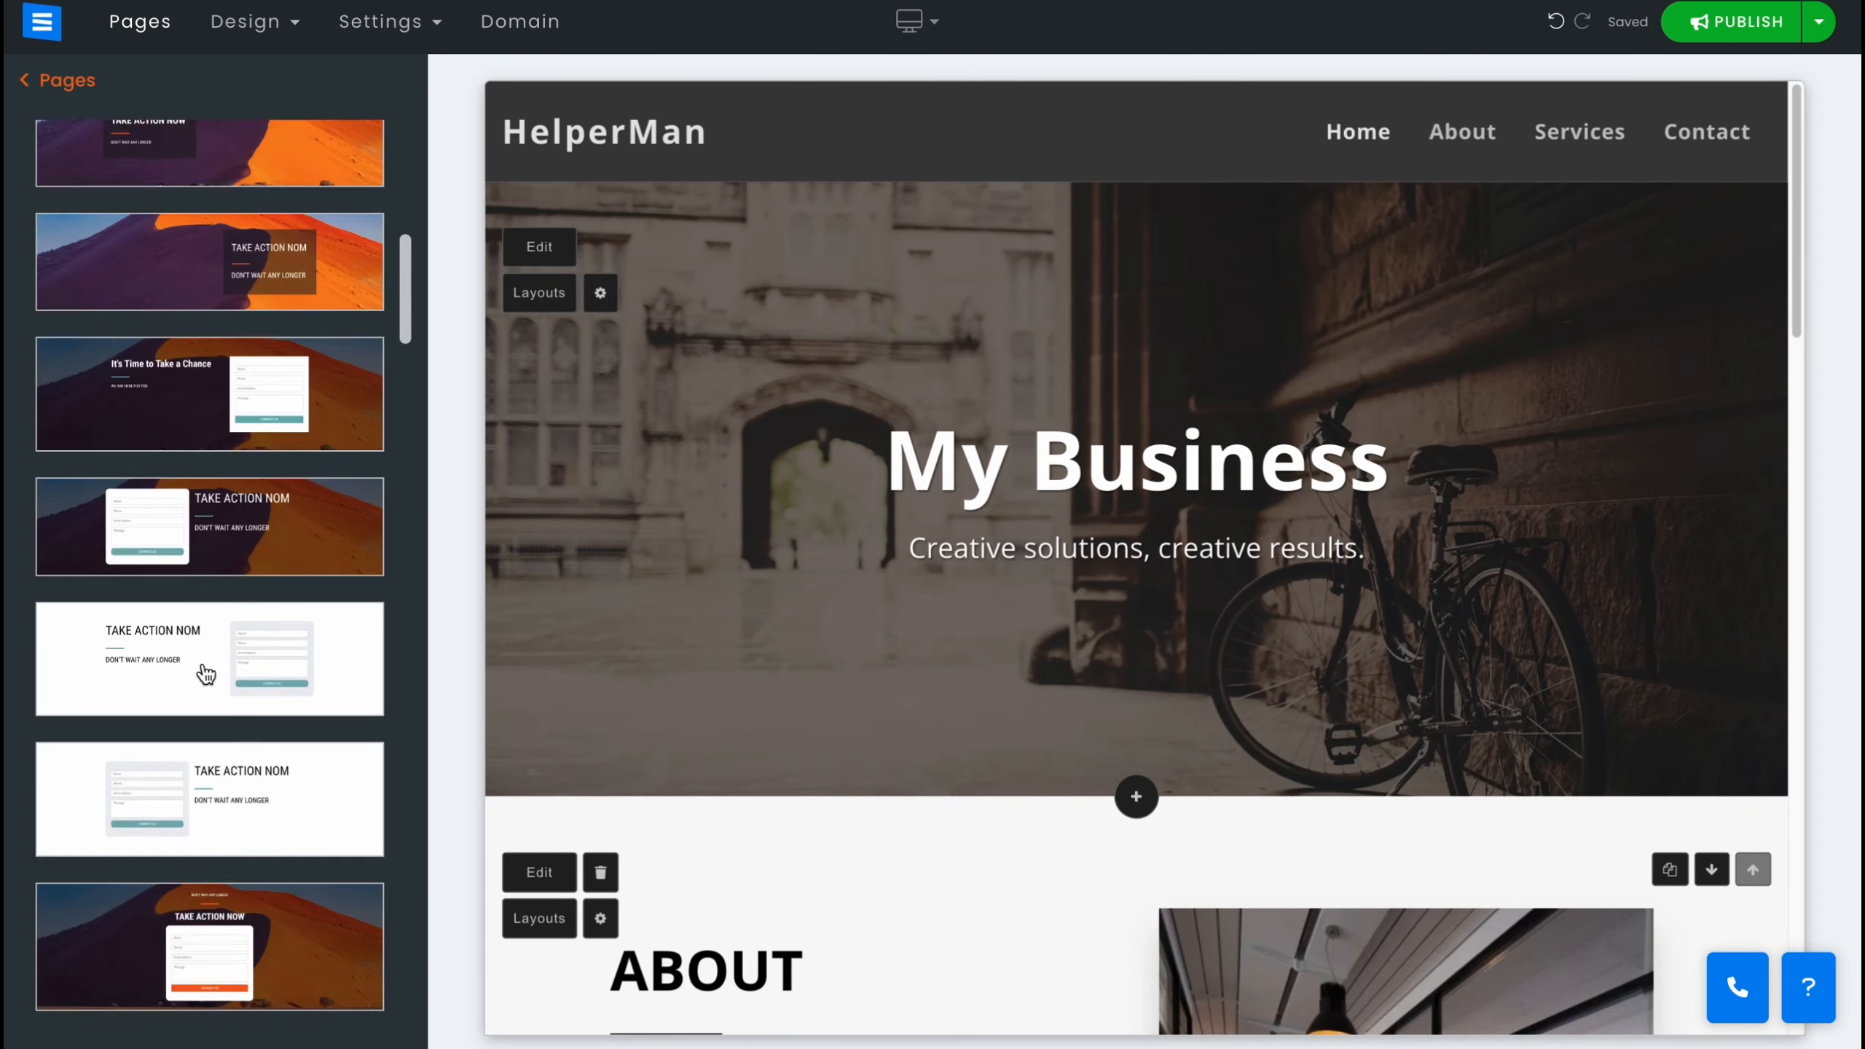
left_click(214, 440)
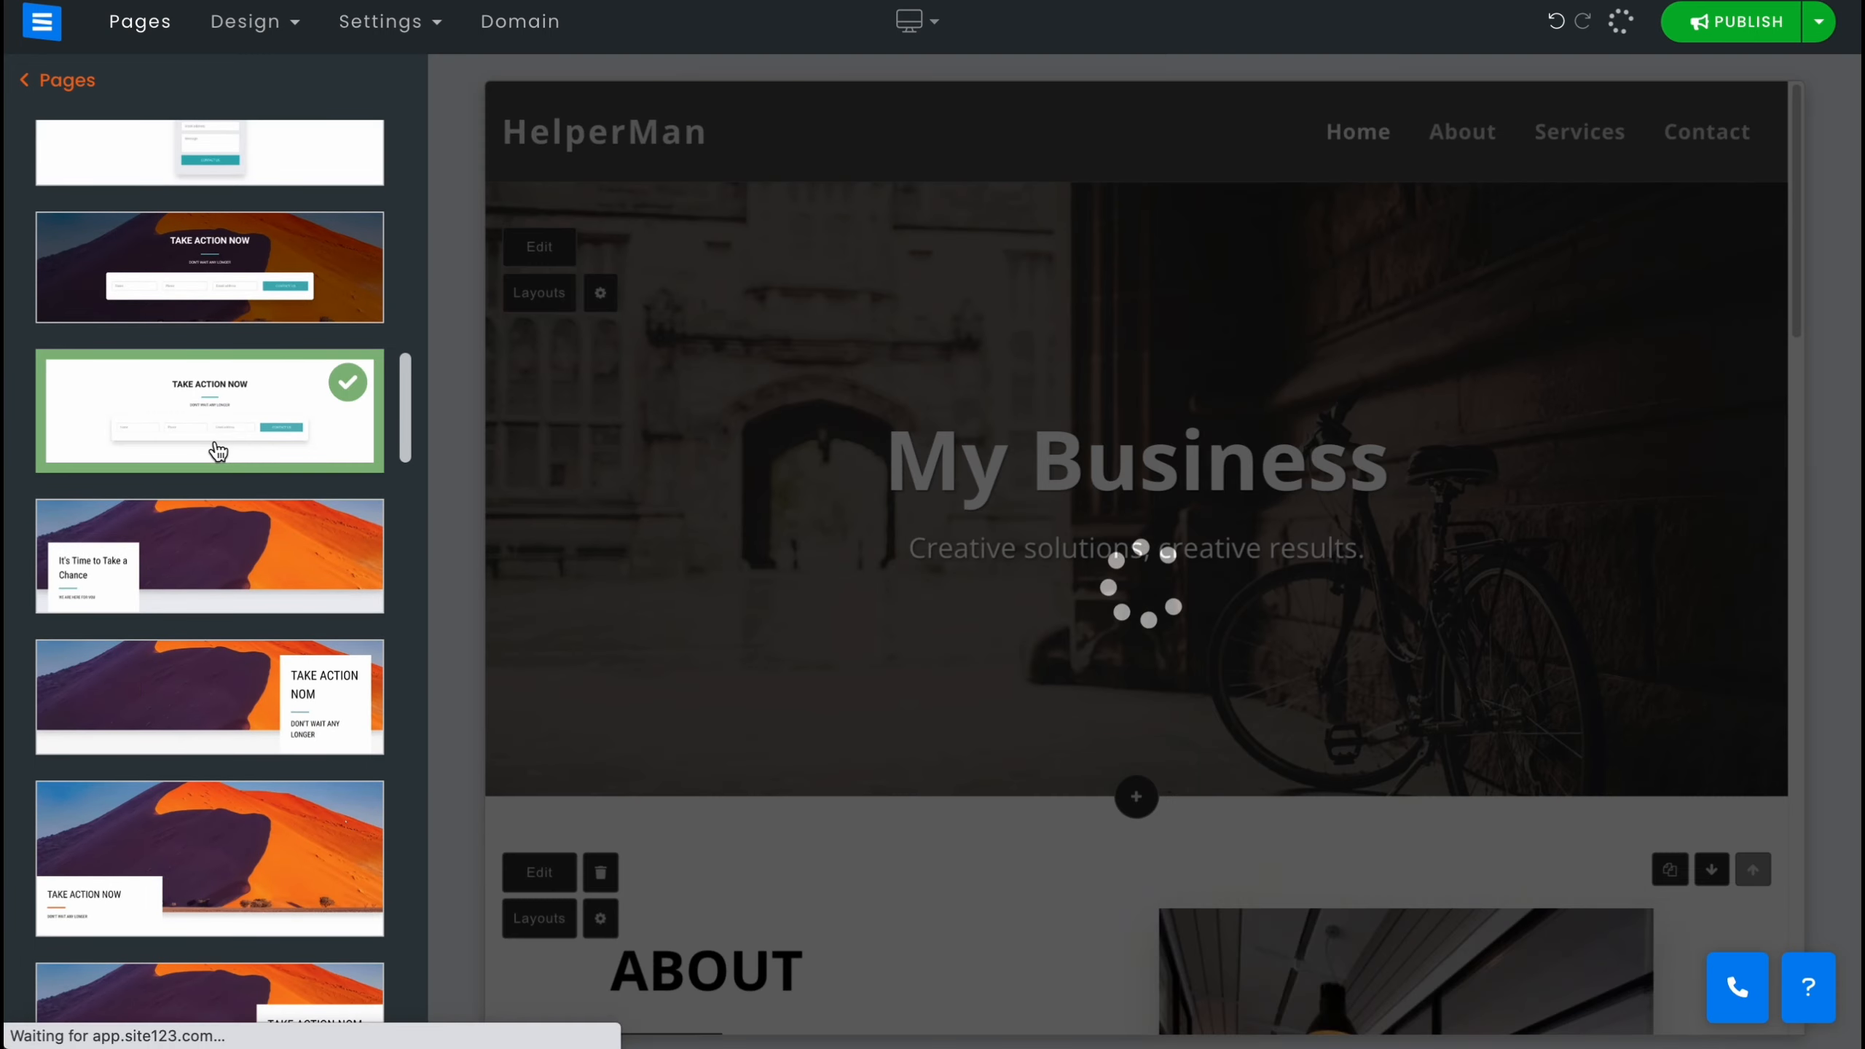
scroll(199, 492, "up", 12)
scroll(199, 503, "down", 5)
scroll(263, 275, "up", 5)
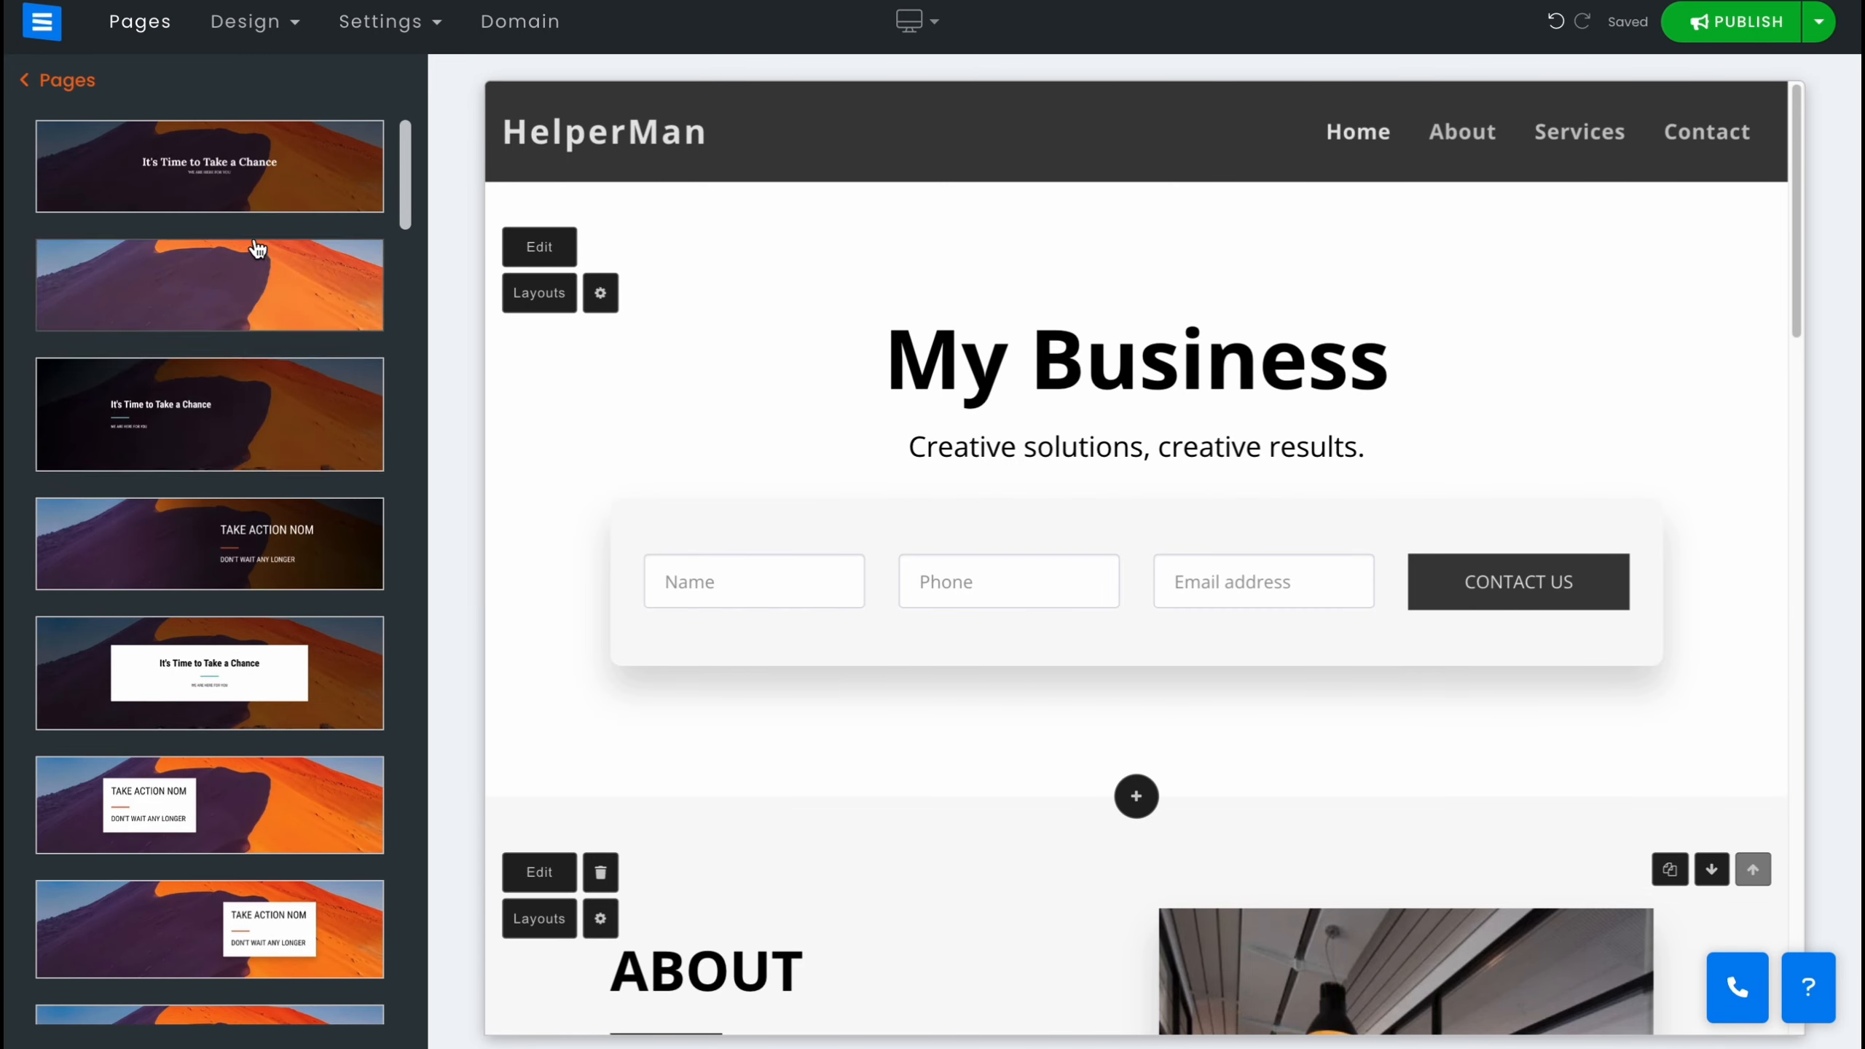
left_click(245, 200)
scroll(280, 661, "down", 10)
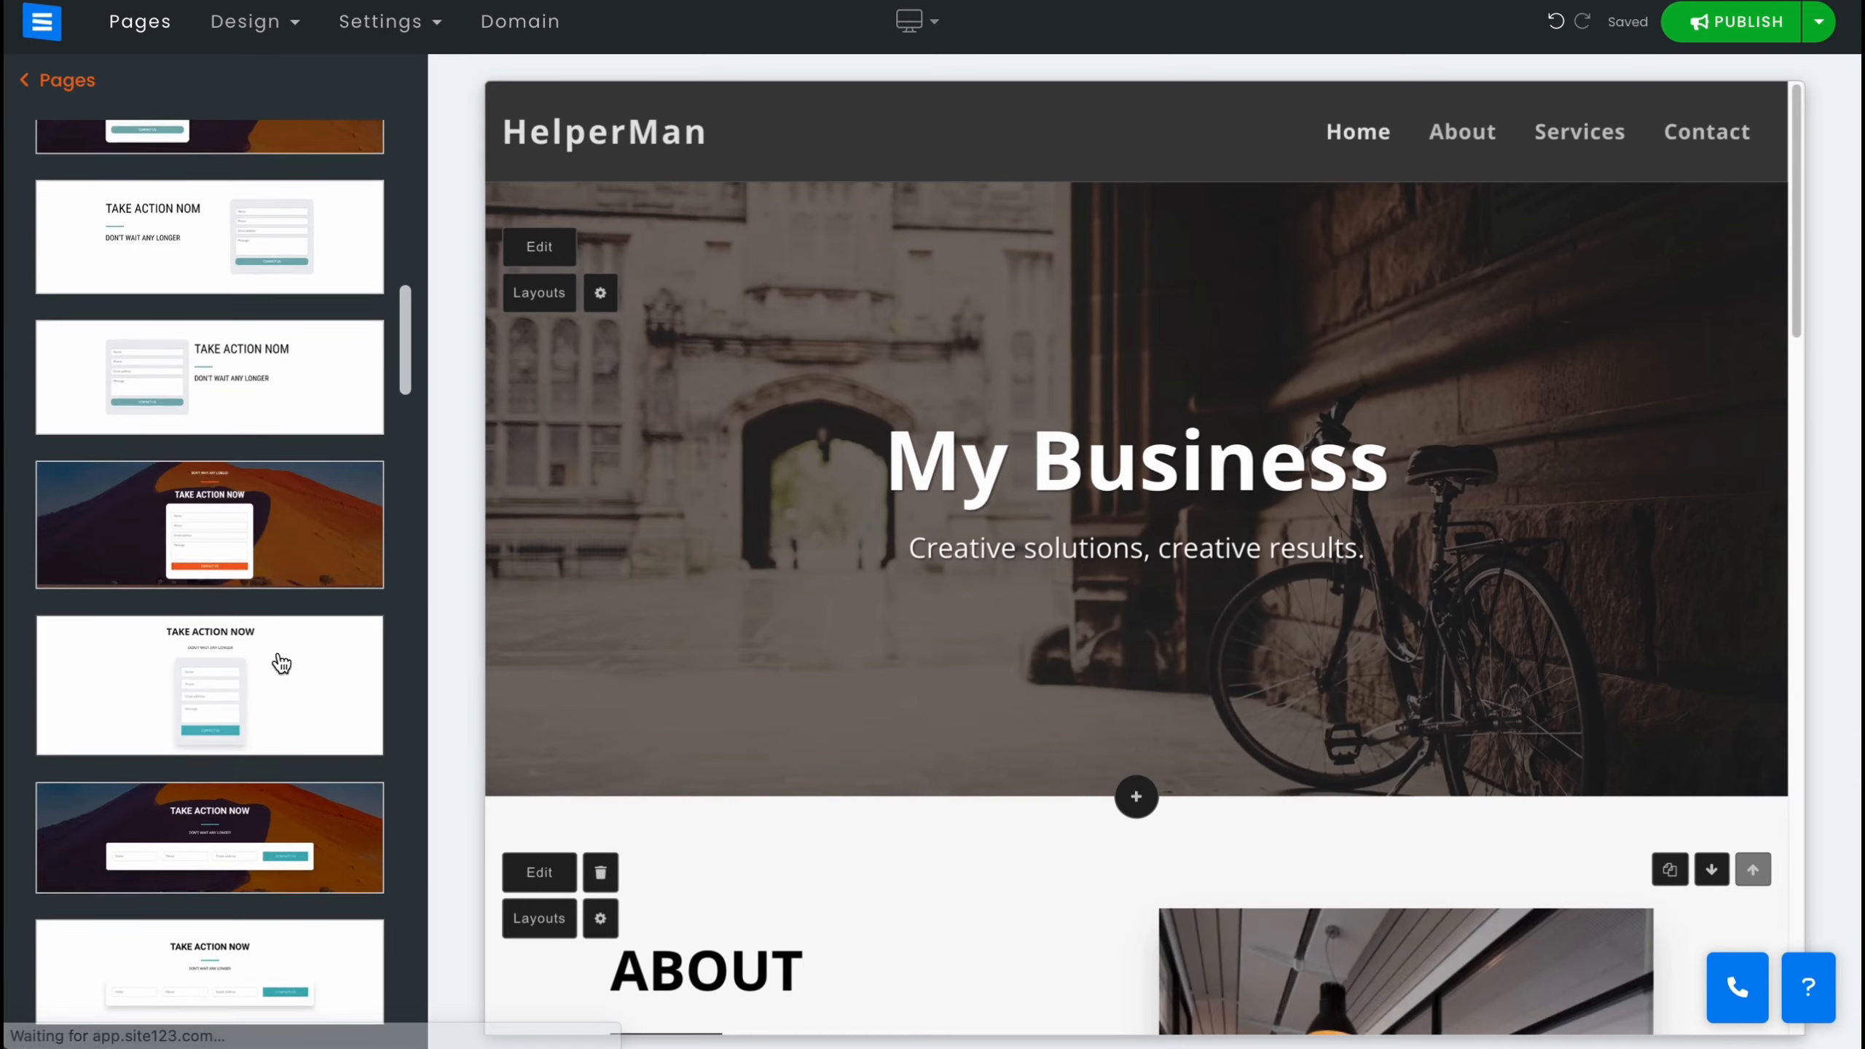
scroll(269, 661, "down", 1)
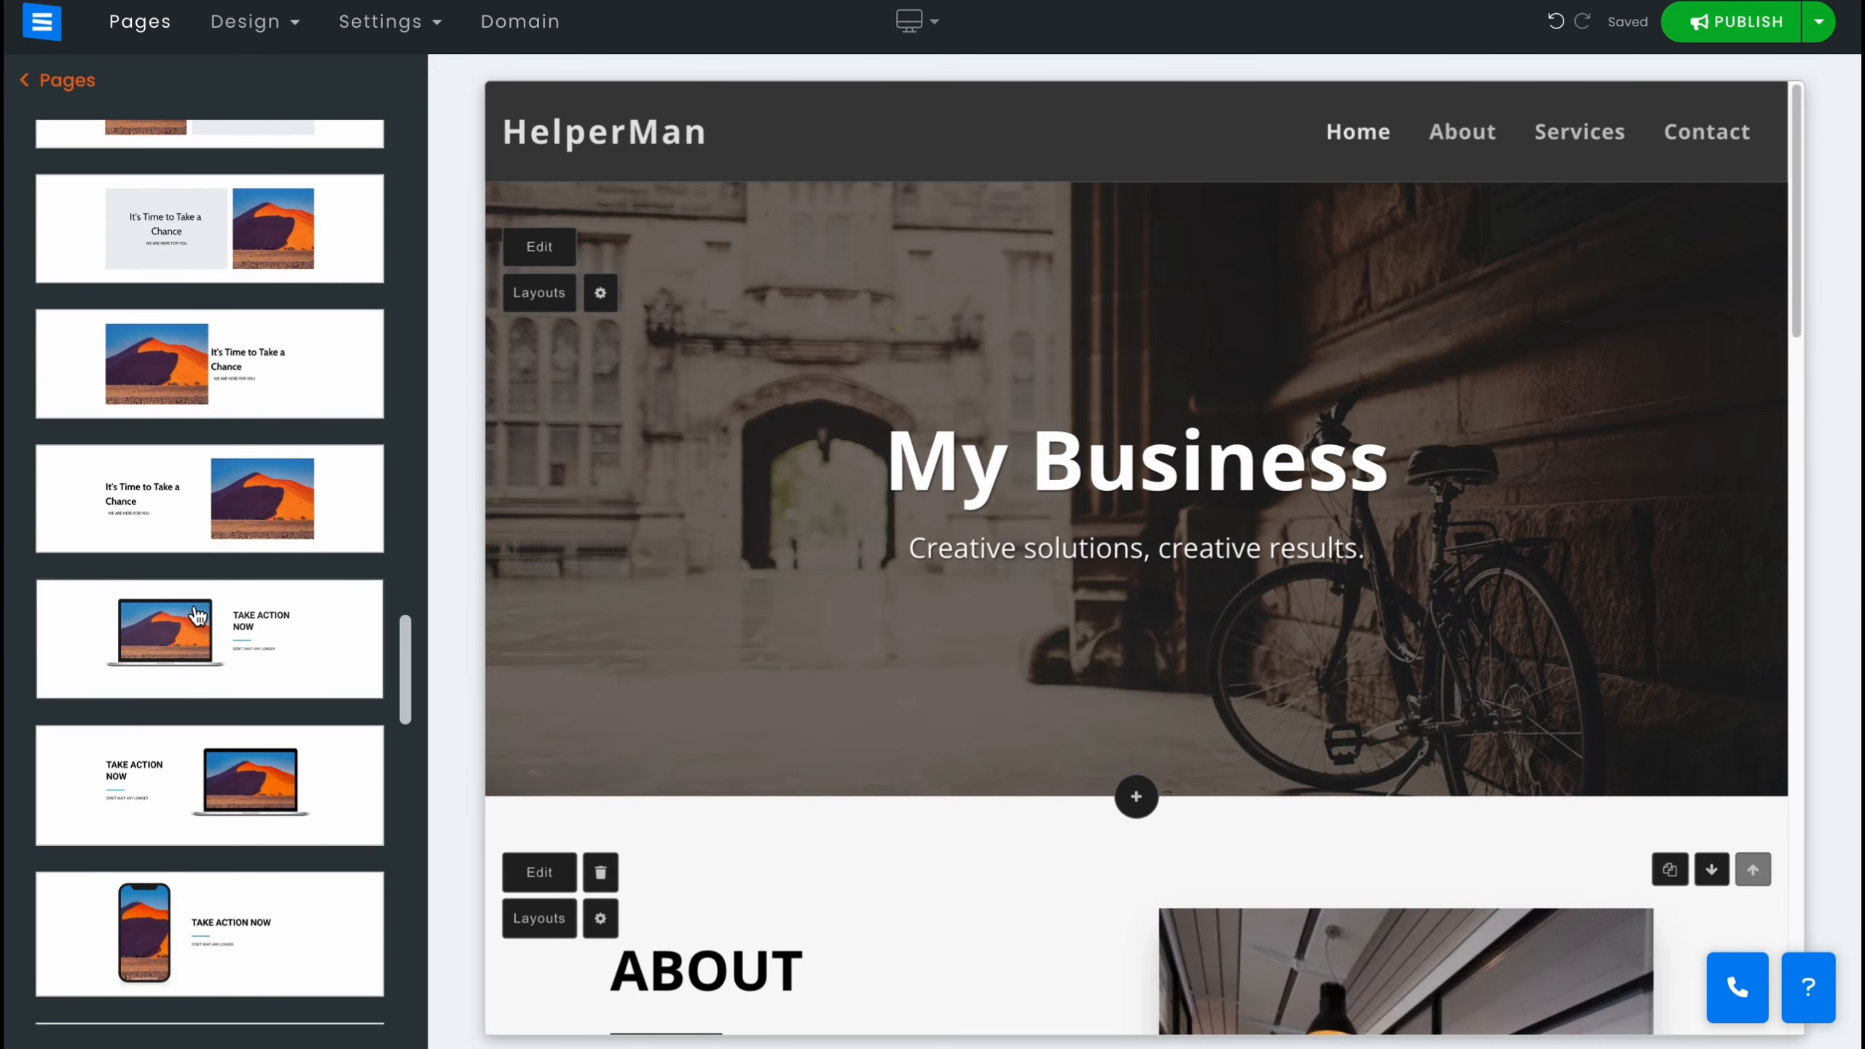
left_click(66, 84)
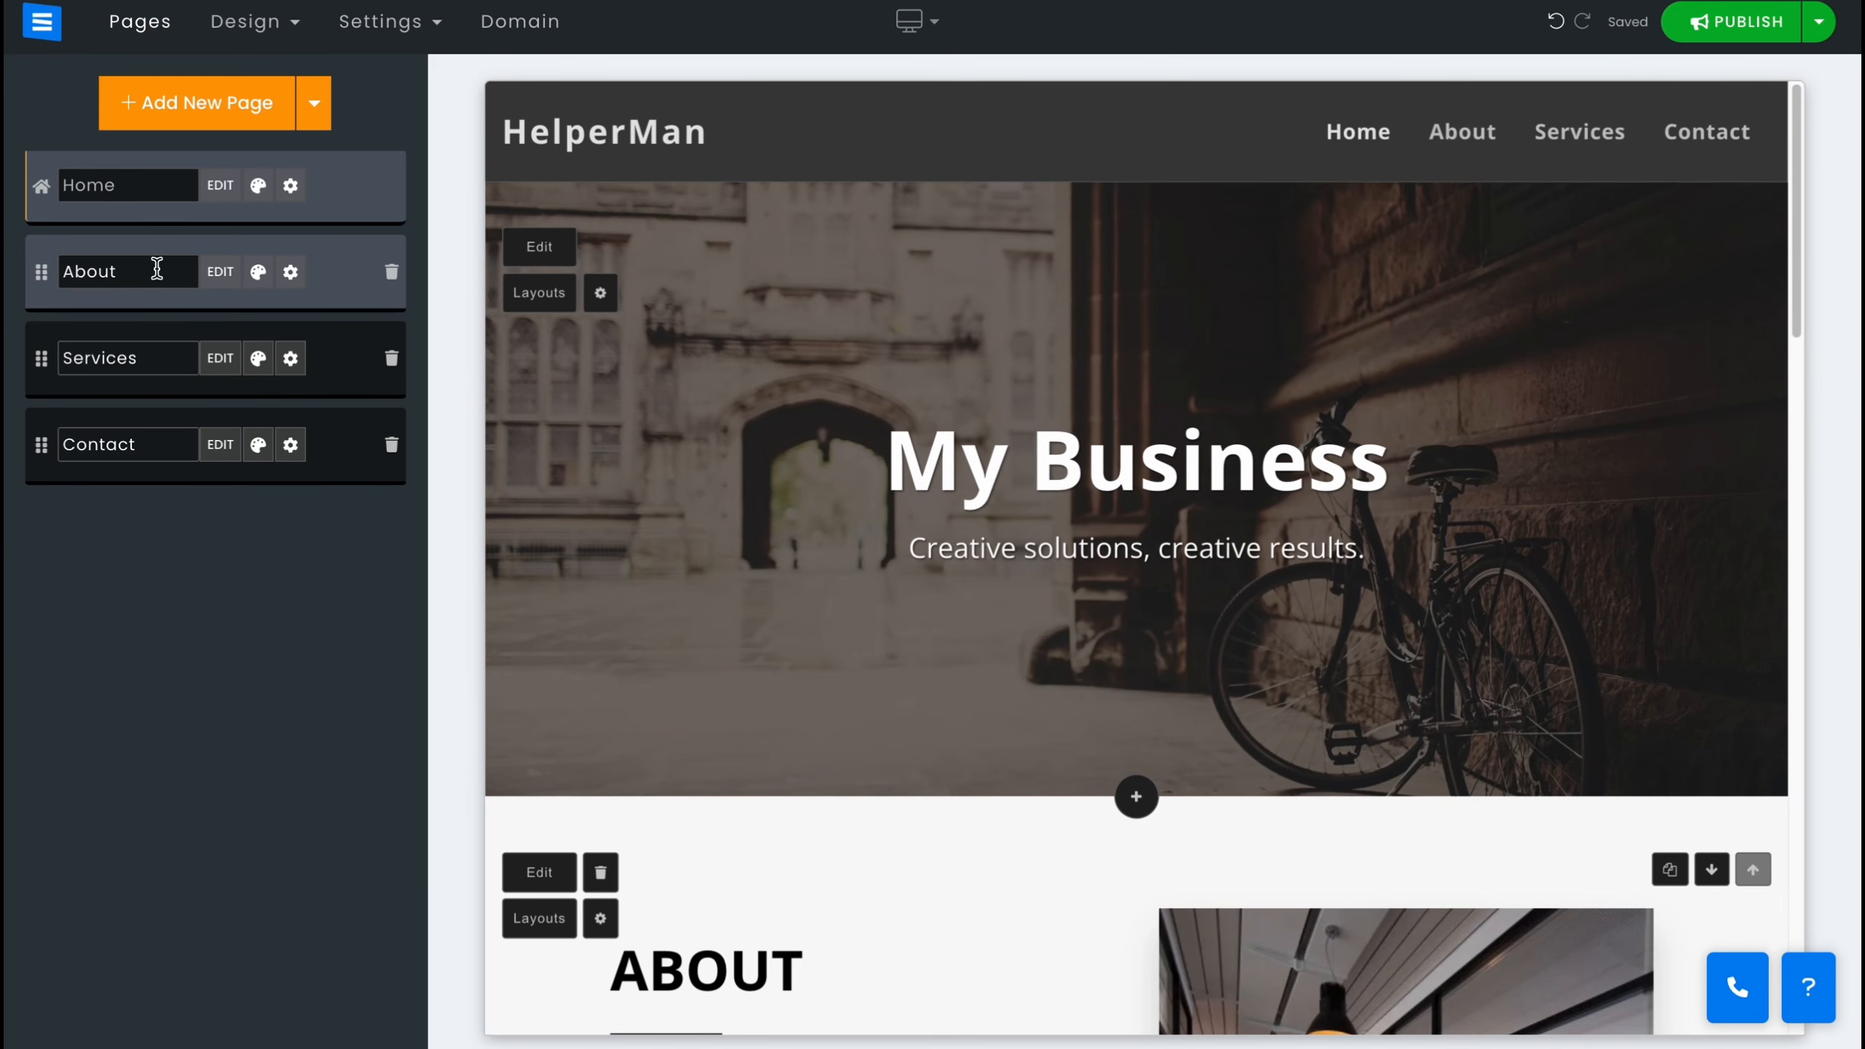
Change the About page layout to text on the left with a laptop image on the right.
left_click(258, 273)
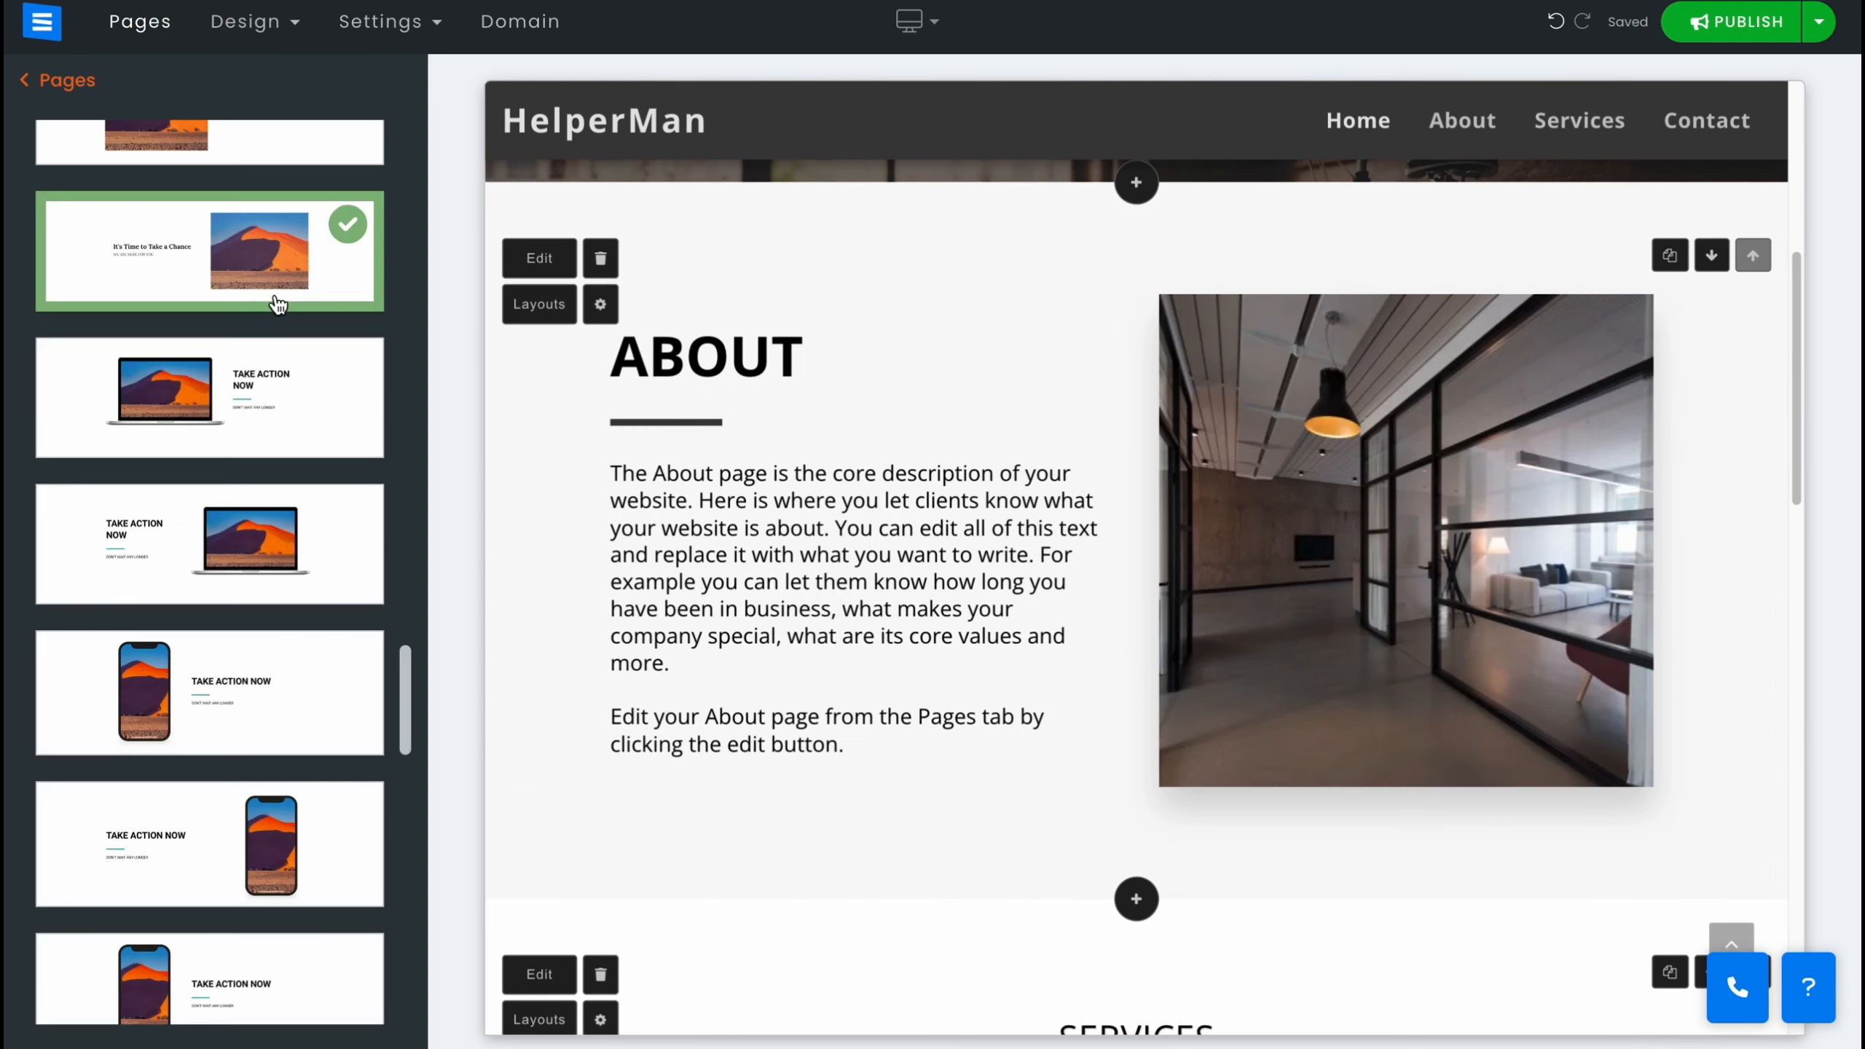
left_click(209, 389)
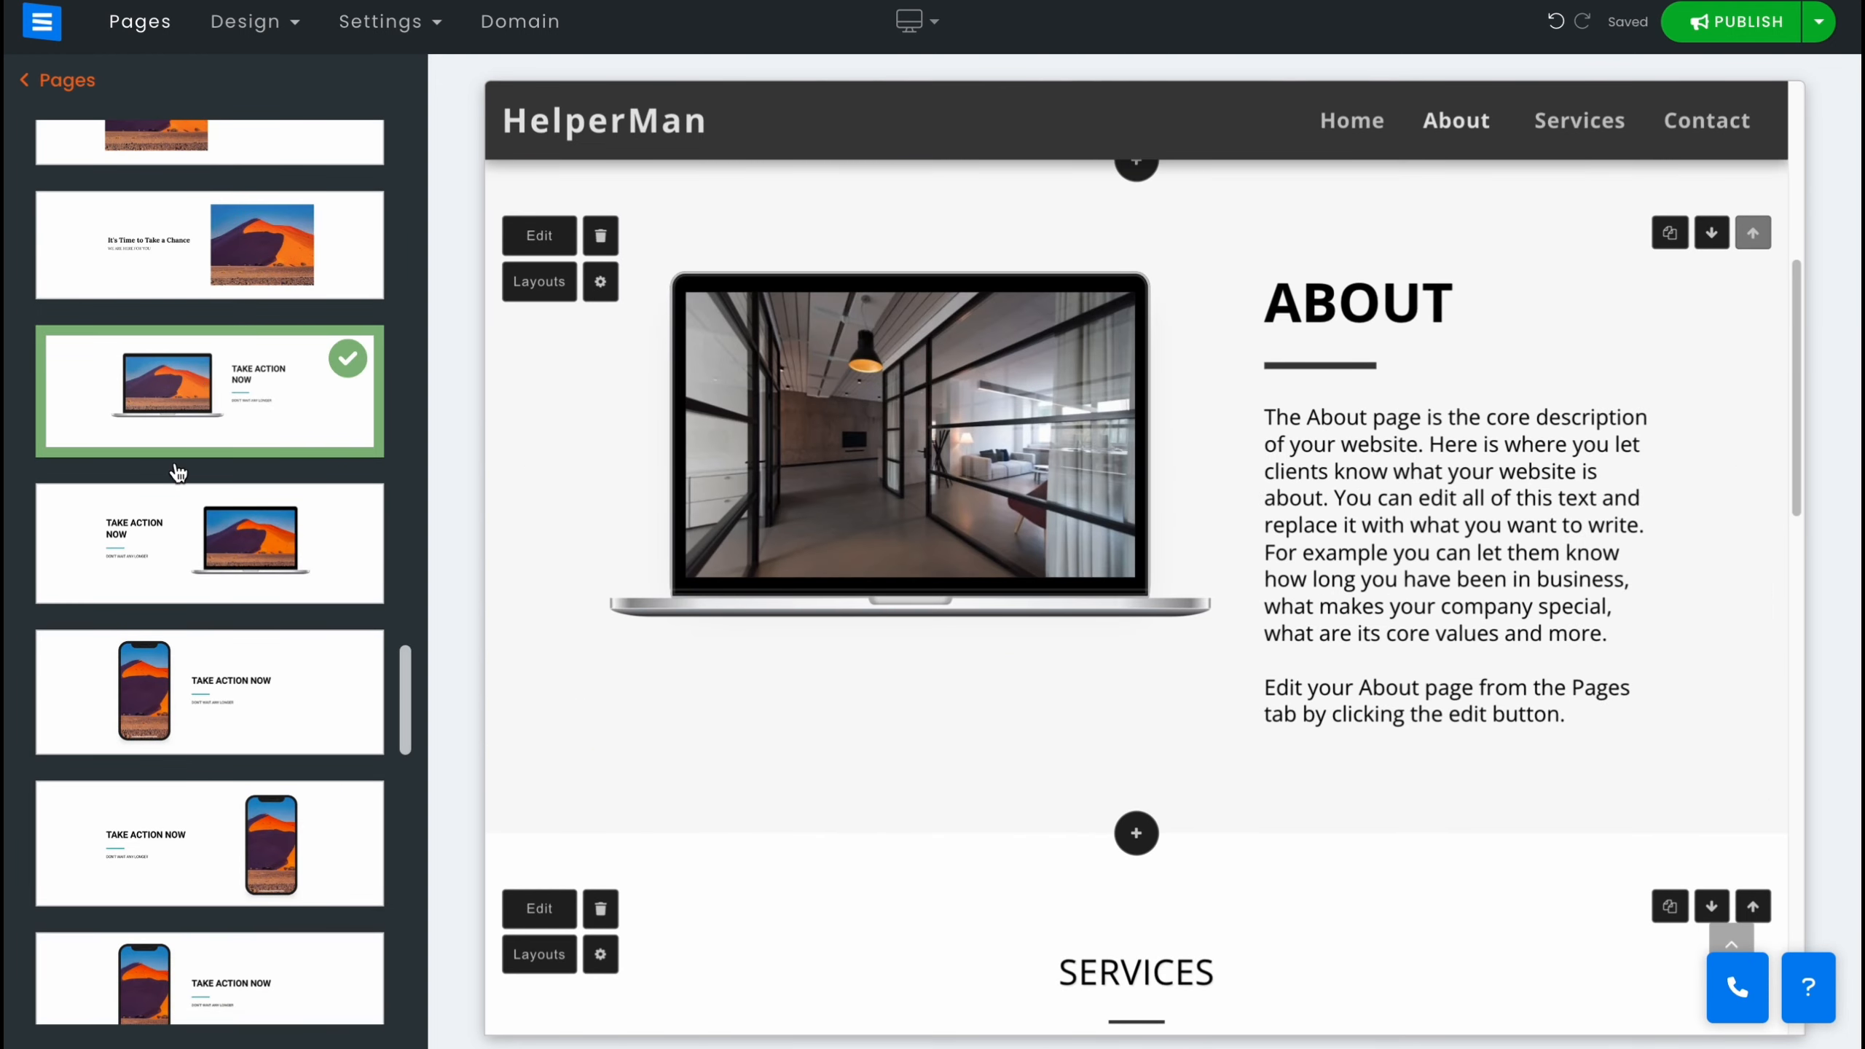
left_click(168, 564)
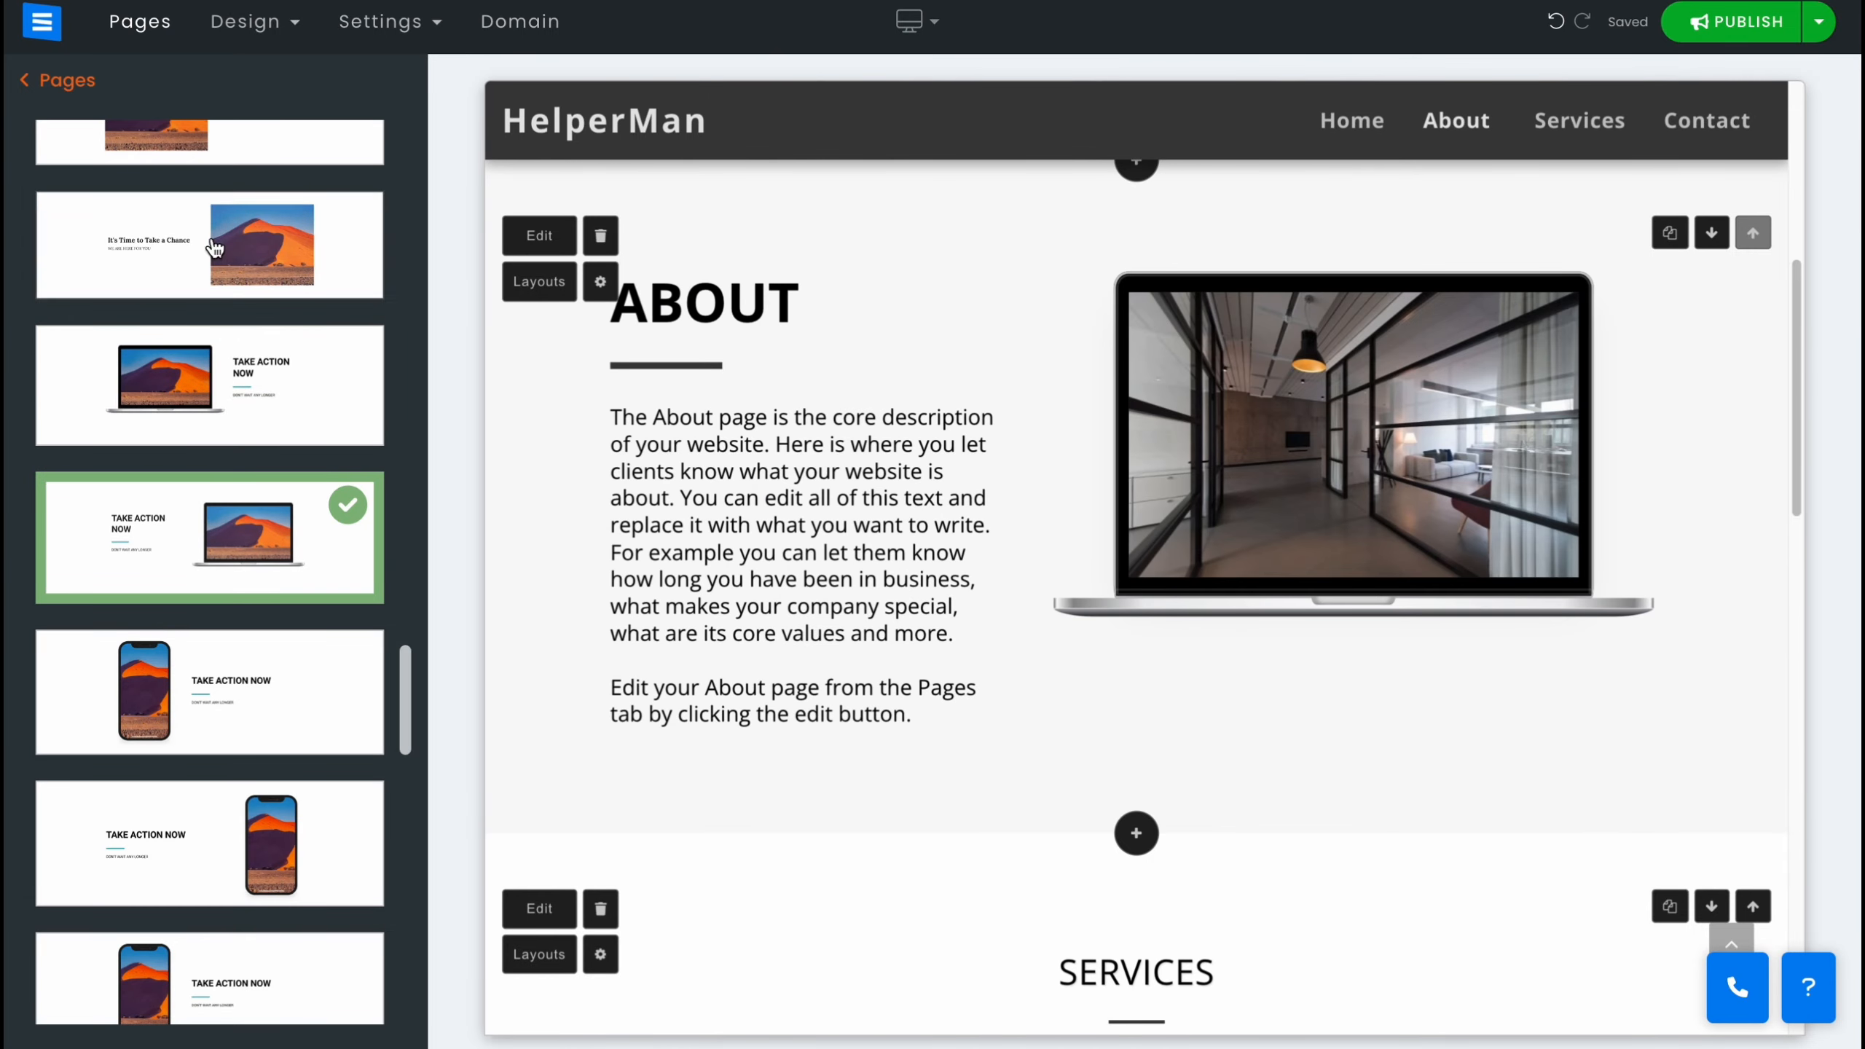
scroll(235, 662, "down", 5)
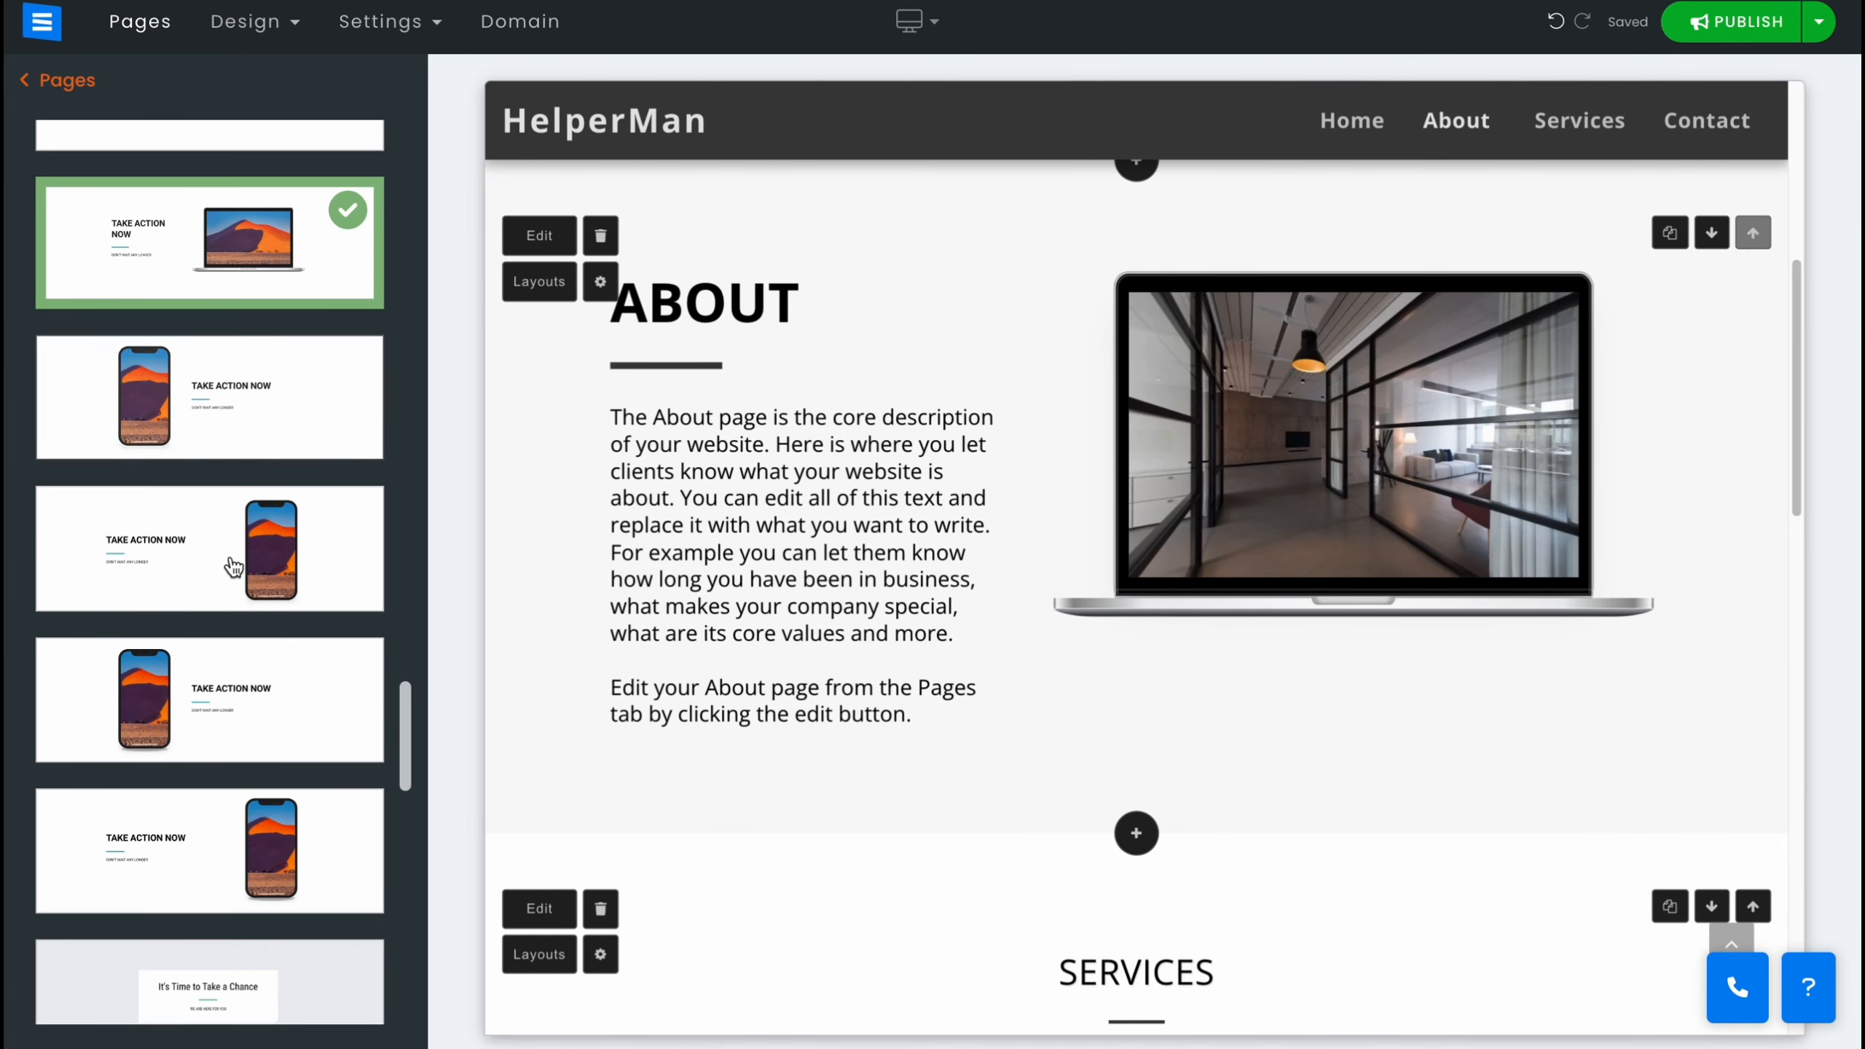
left_click(65, 80)
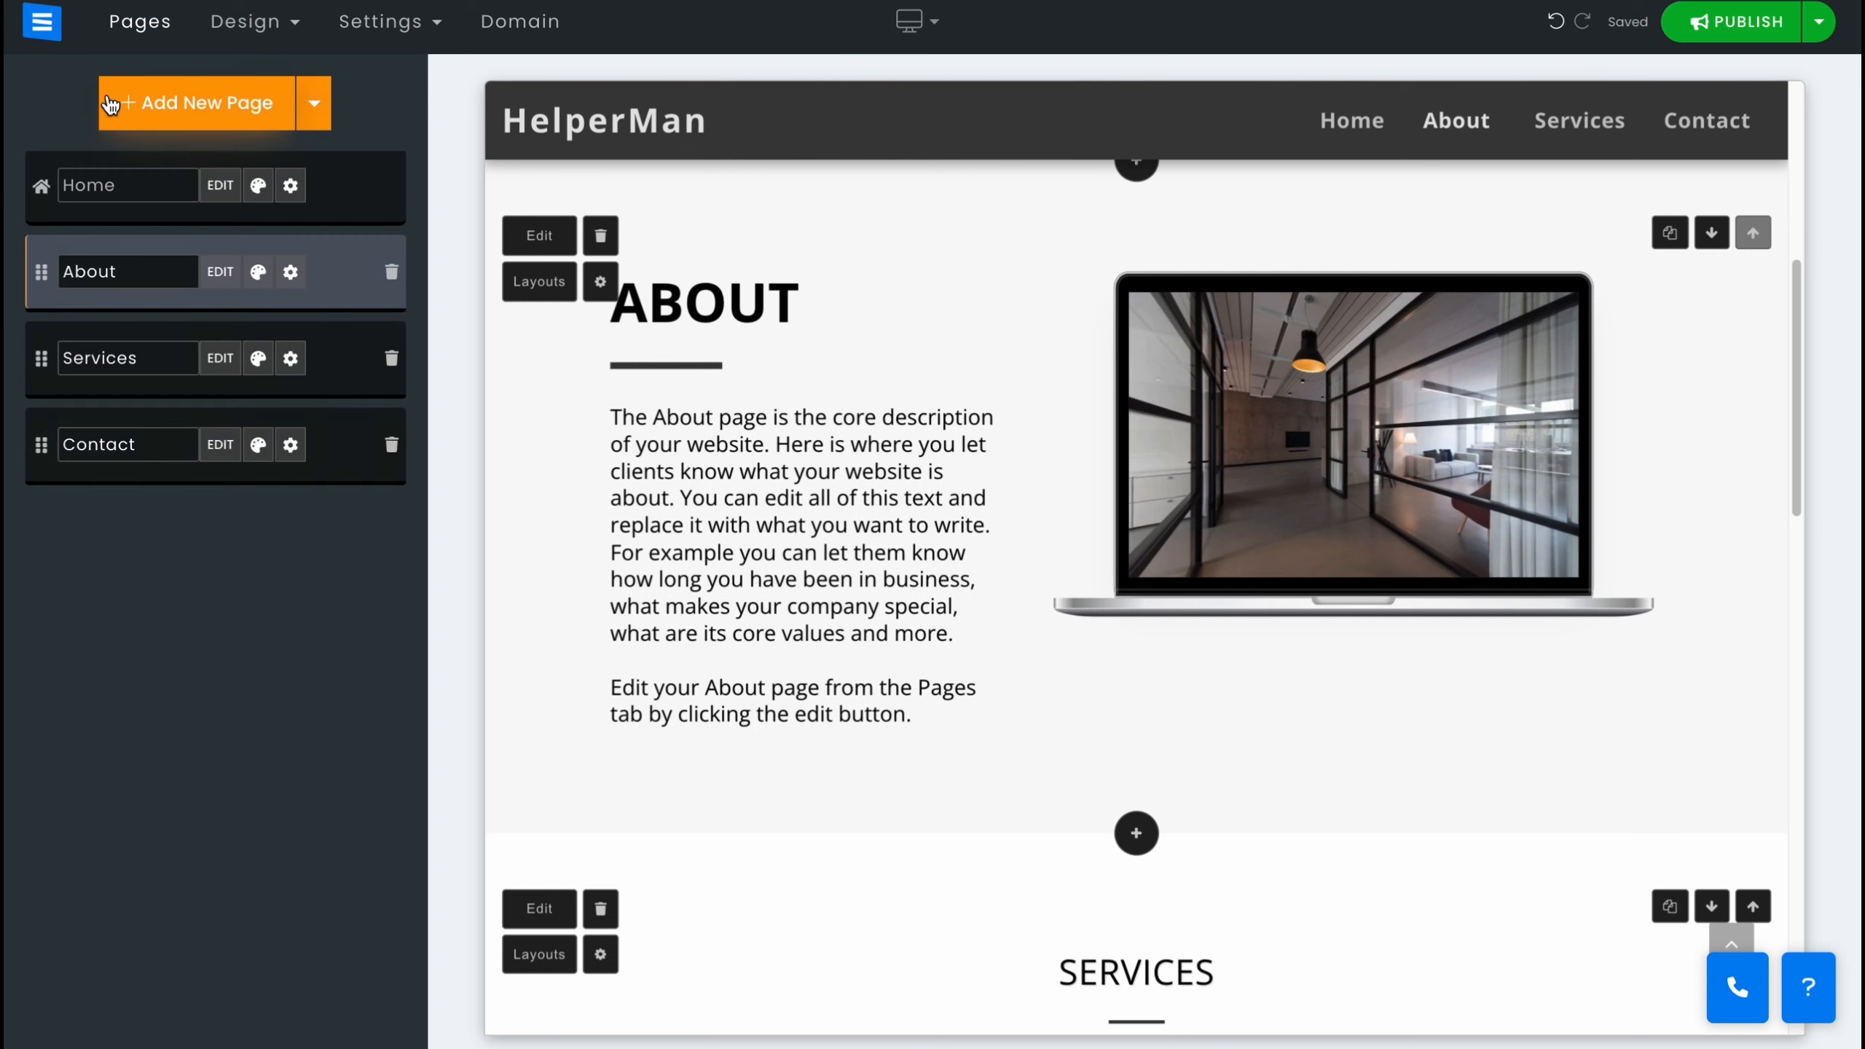
Review the Services page settings and try moving Services above About in the page order.
left_click(291, 360)
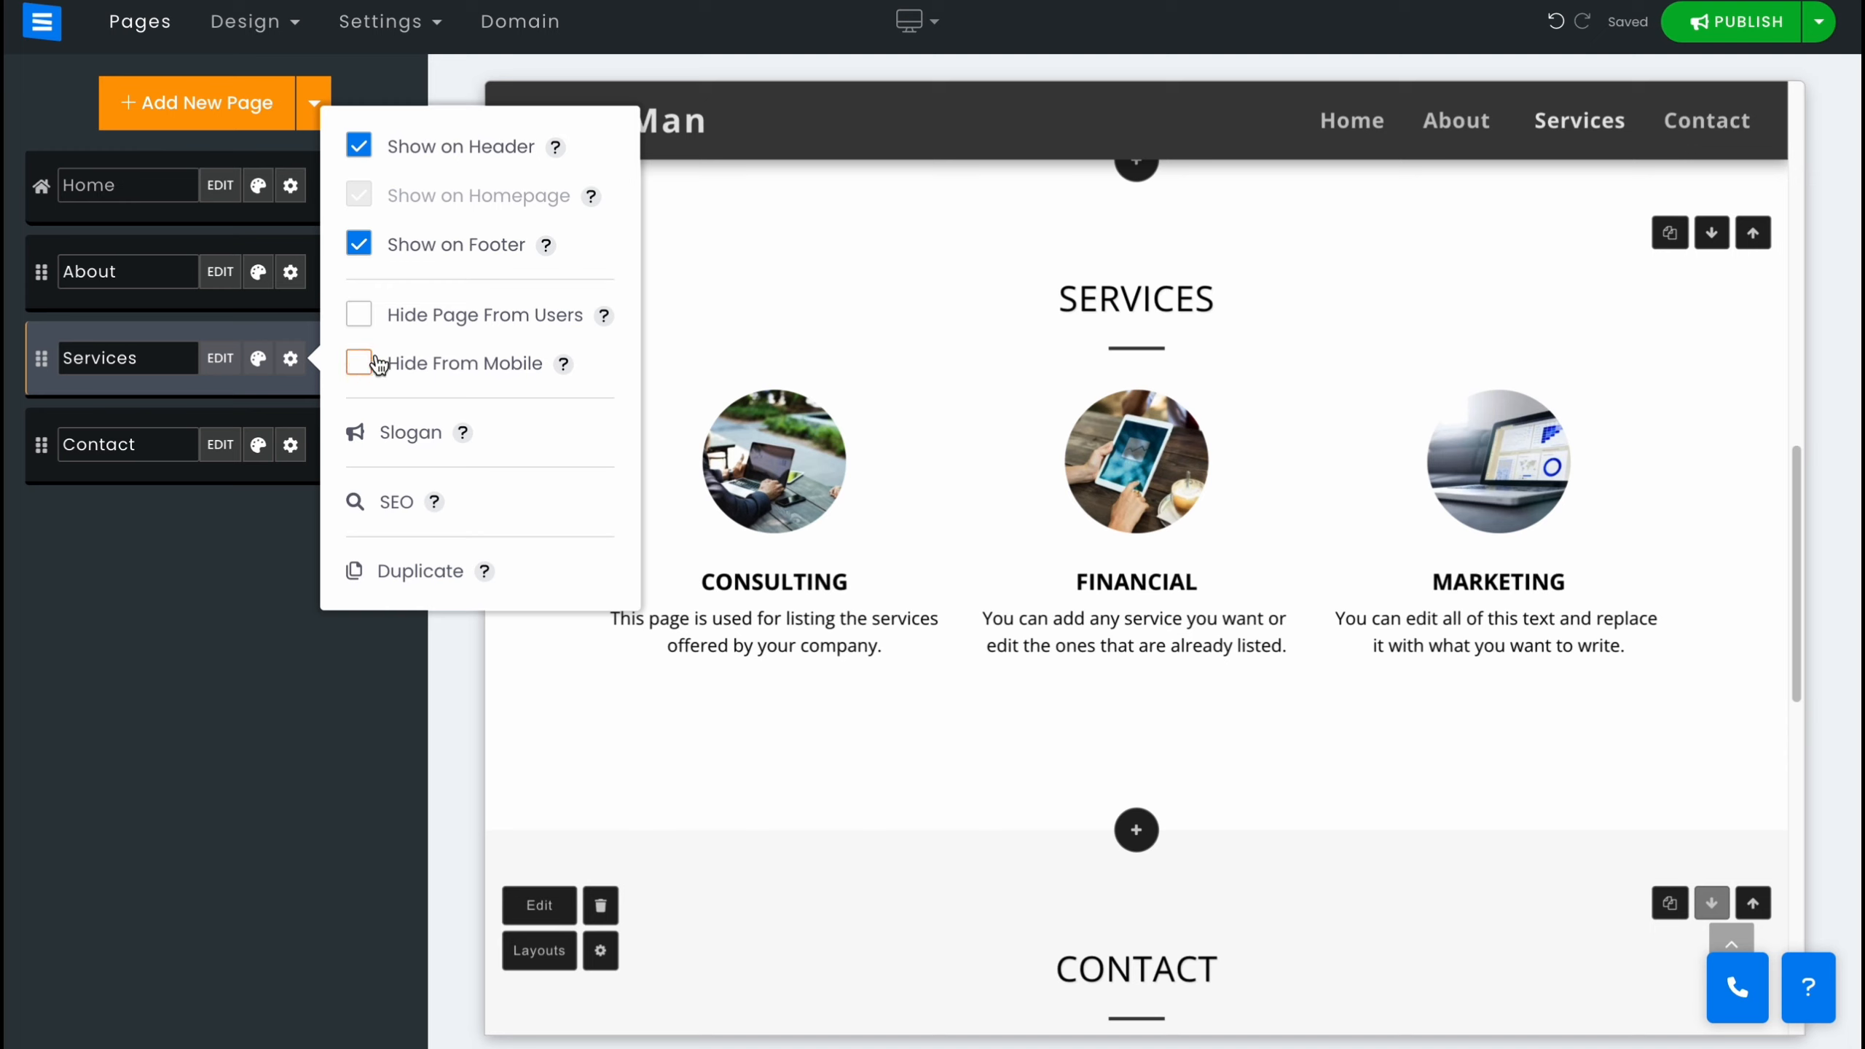
left_click(136, 728)
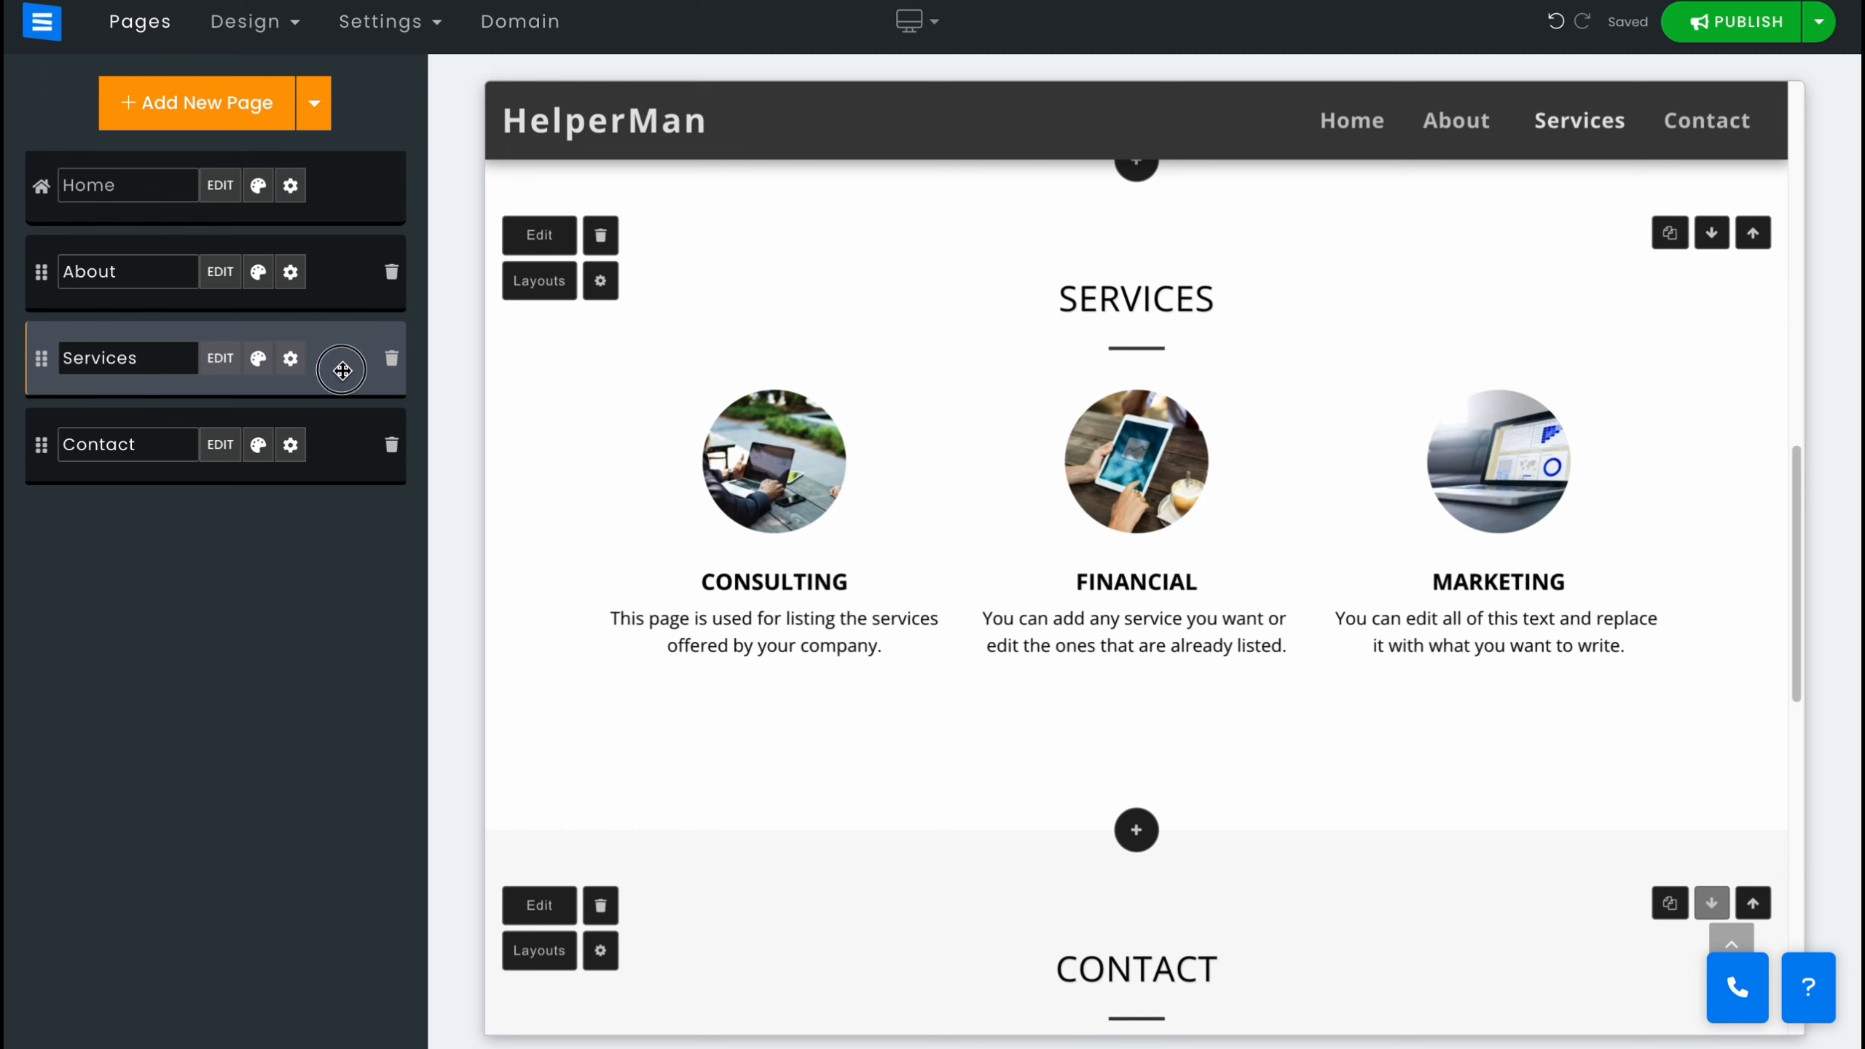
left_click_drag(342, 370, 333, 269)
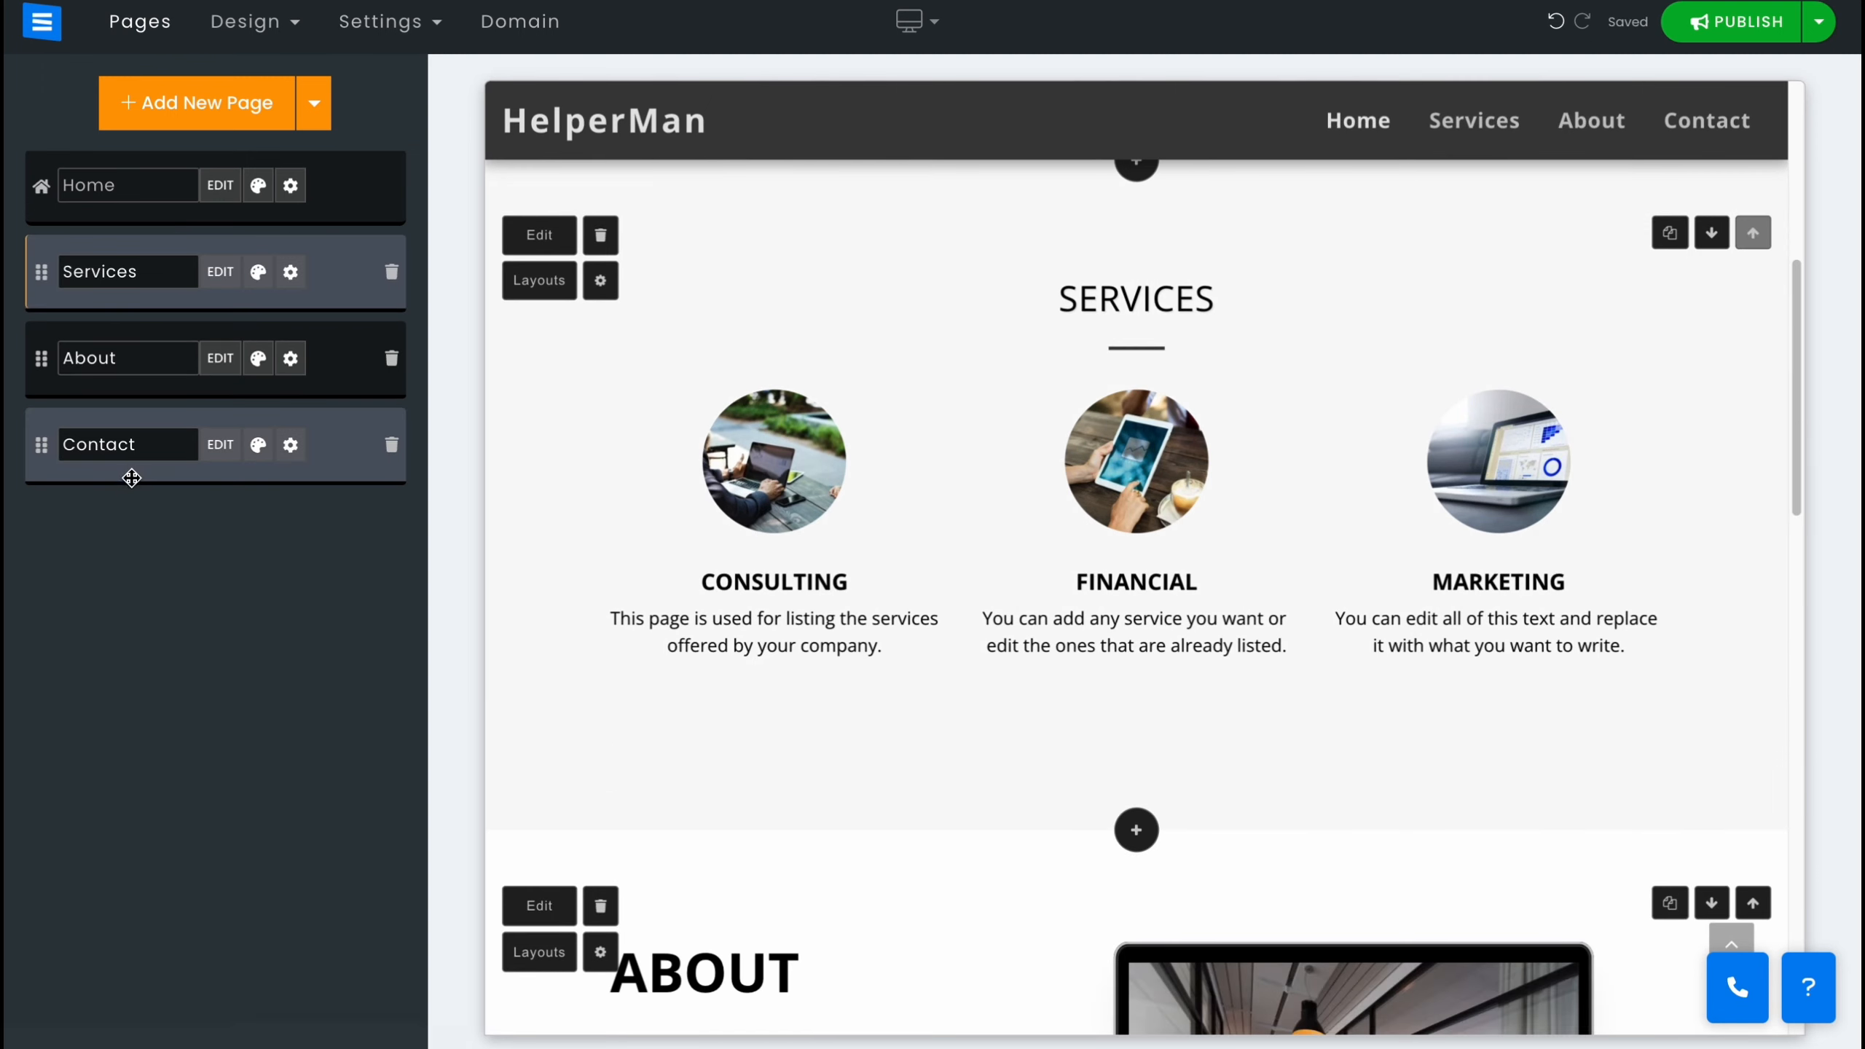
left_click_drag(334, 363, 313, 254)
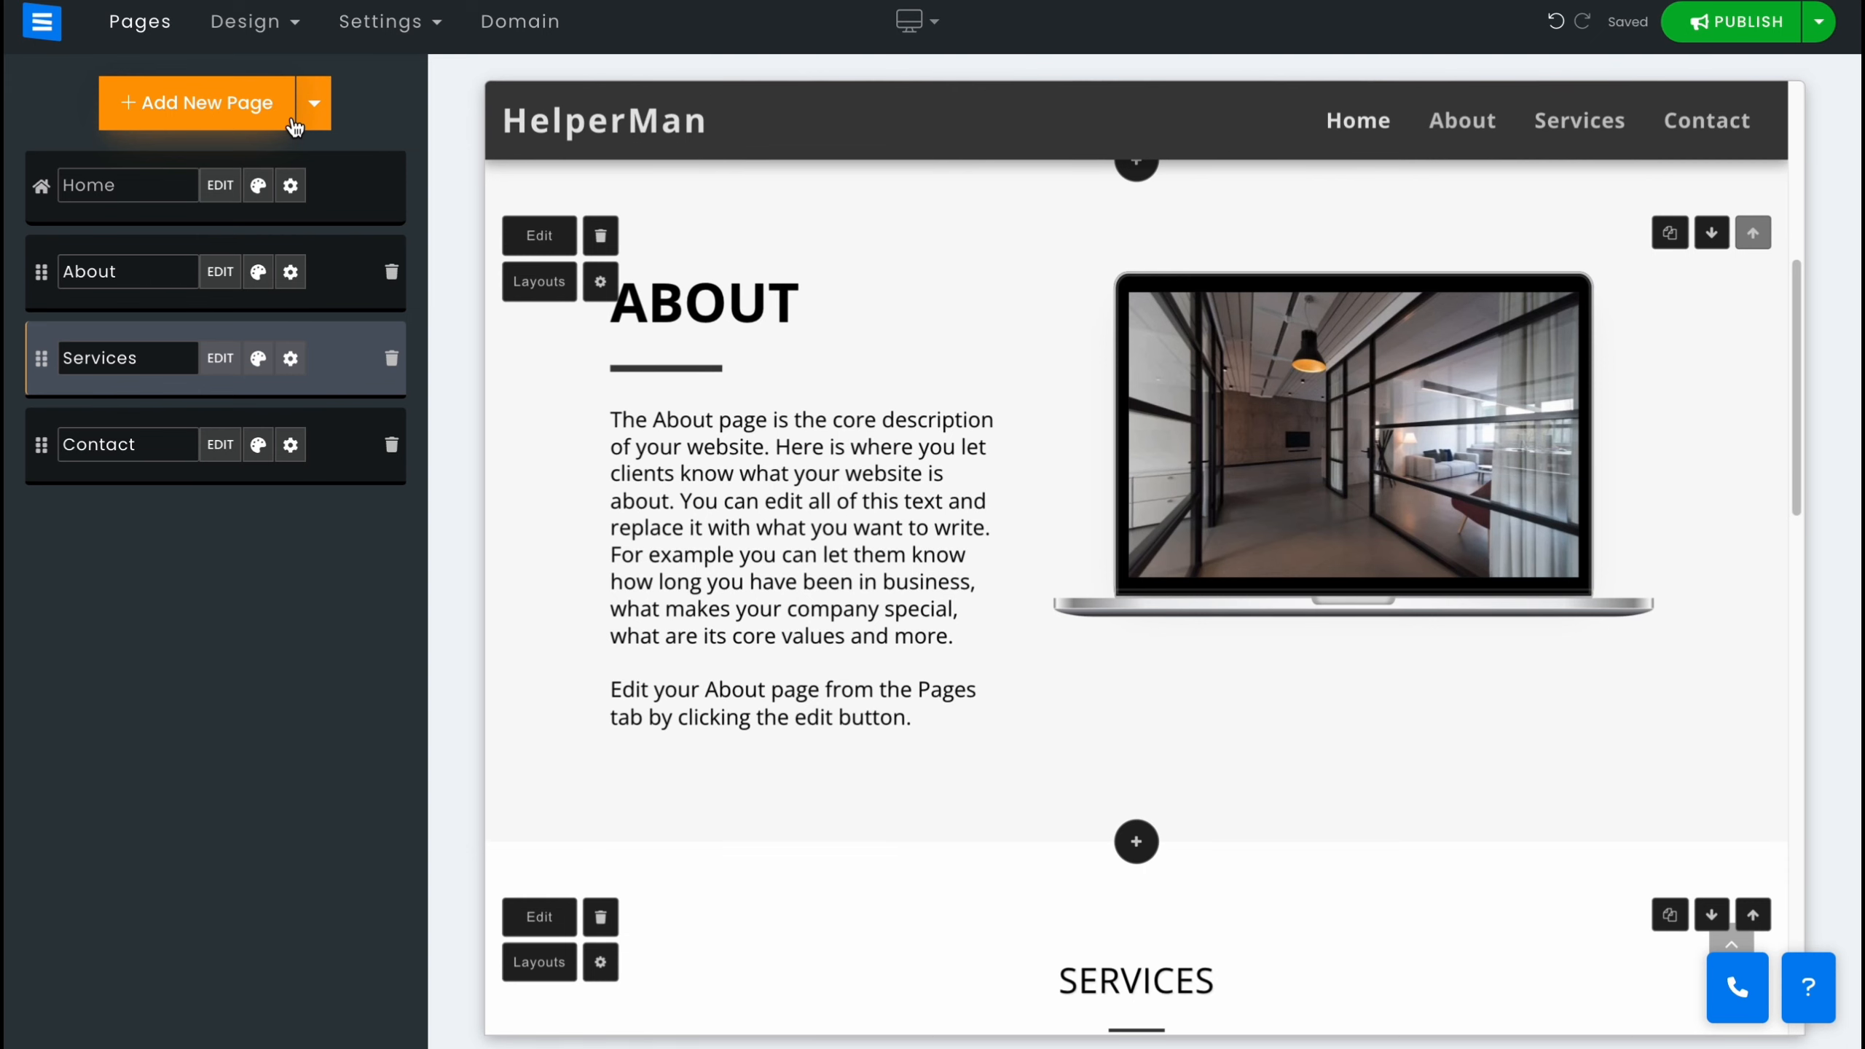
Add a new Portfolio page using the layout with titled image tiles and view buttons.
left_click(187, 110)
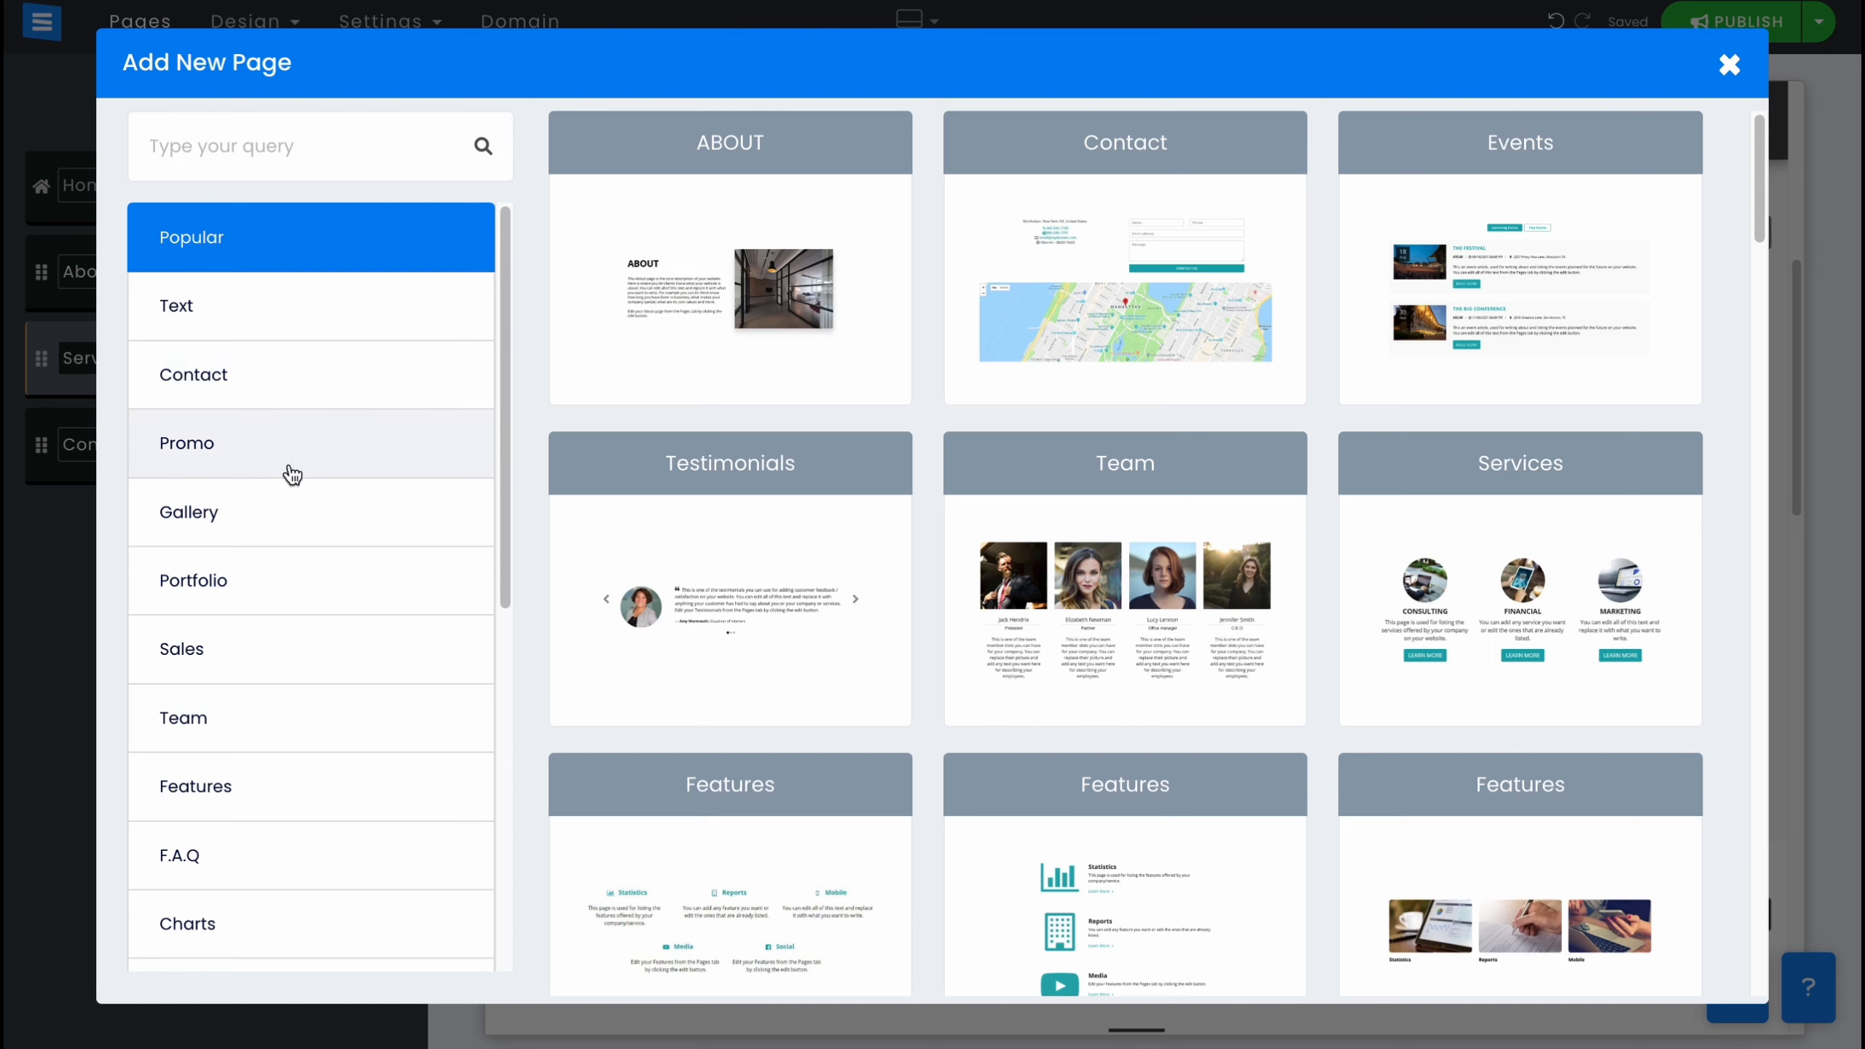
left_click(169, 315)
left_click(197, 381)
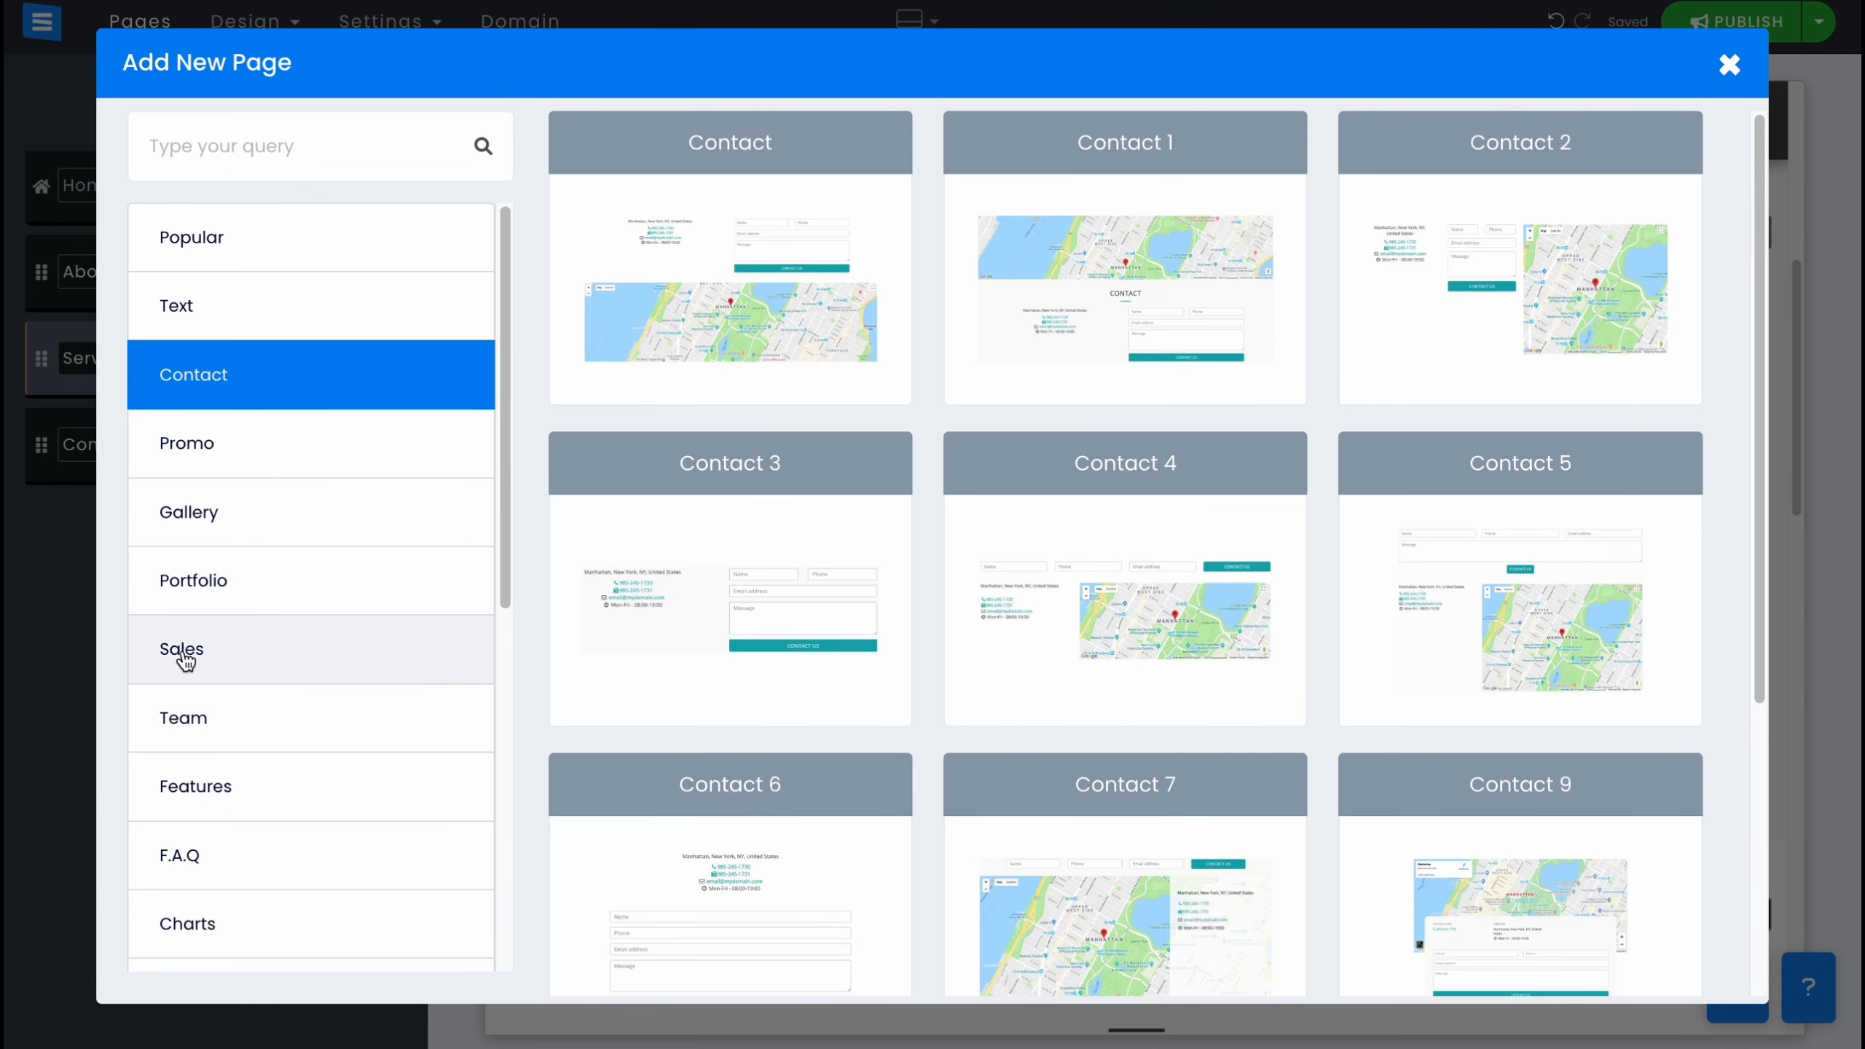
left_click(211, 597)
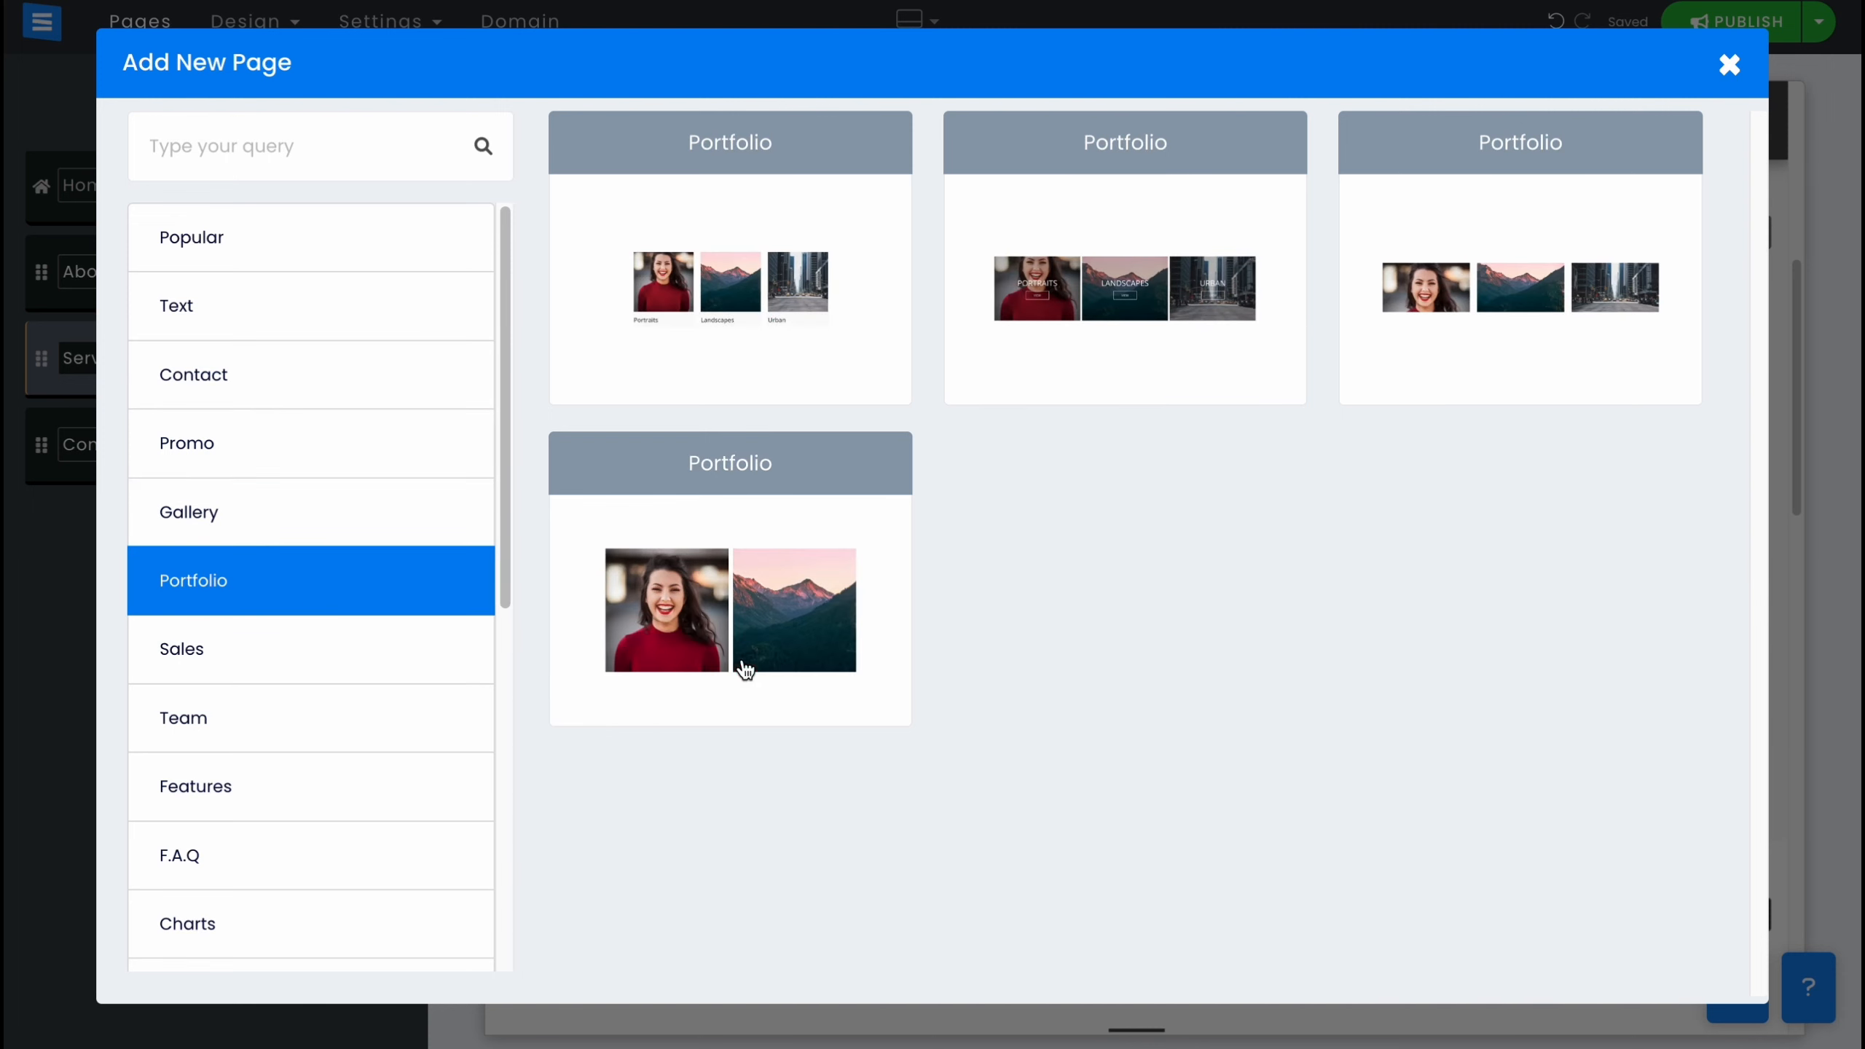
left_click(1179, 277)
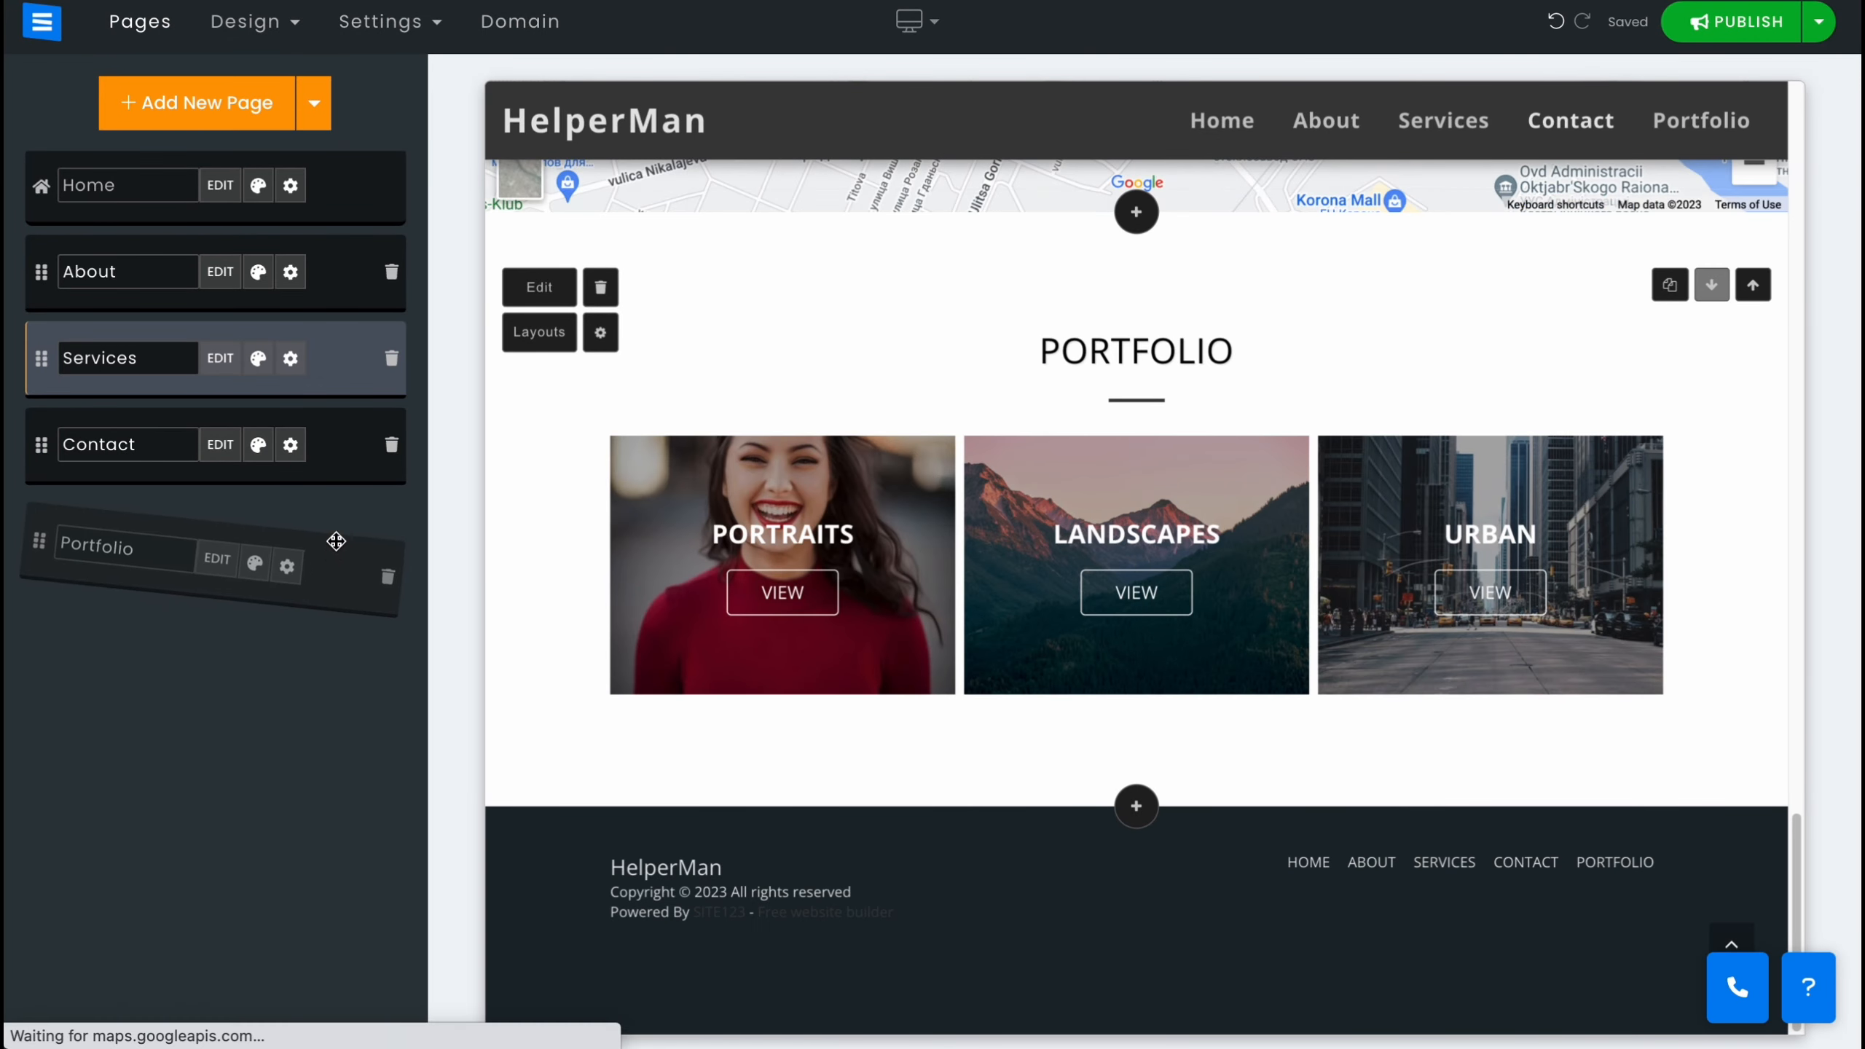
left_click(246, 658)
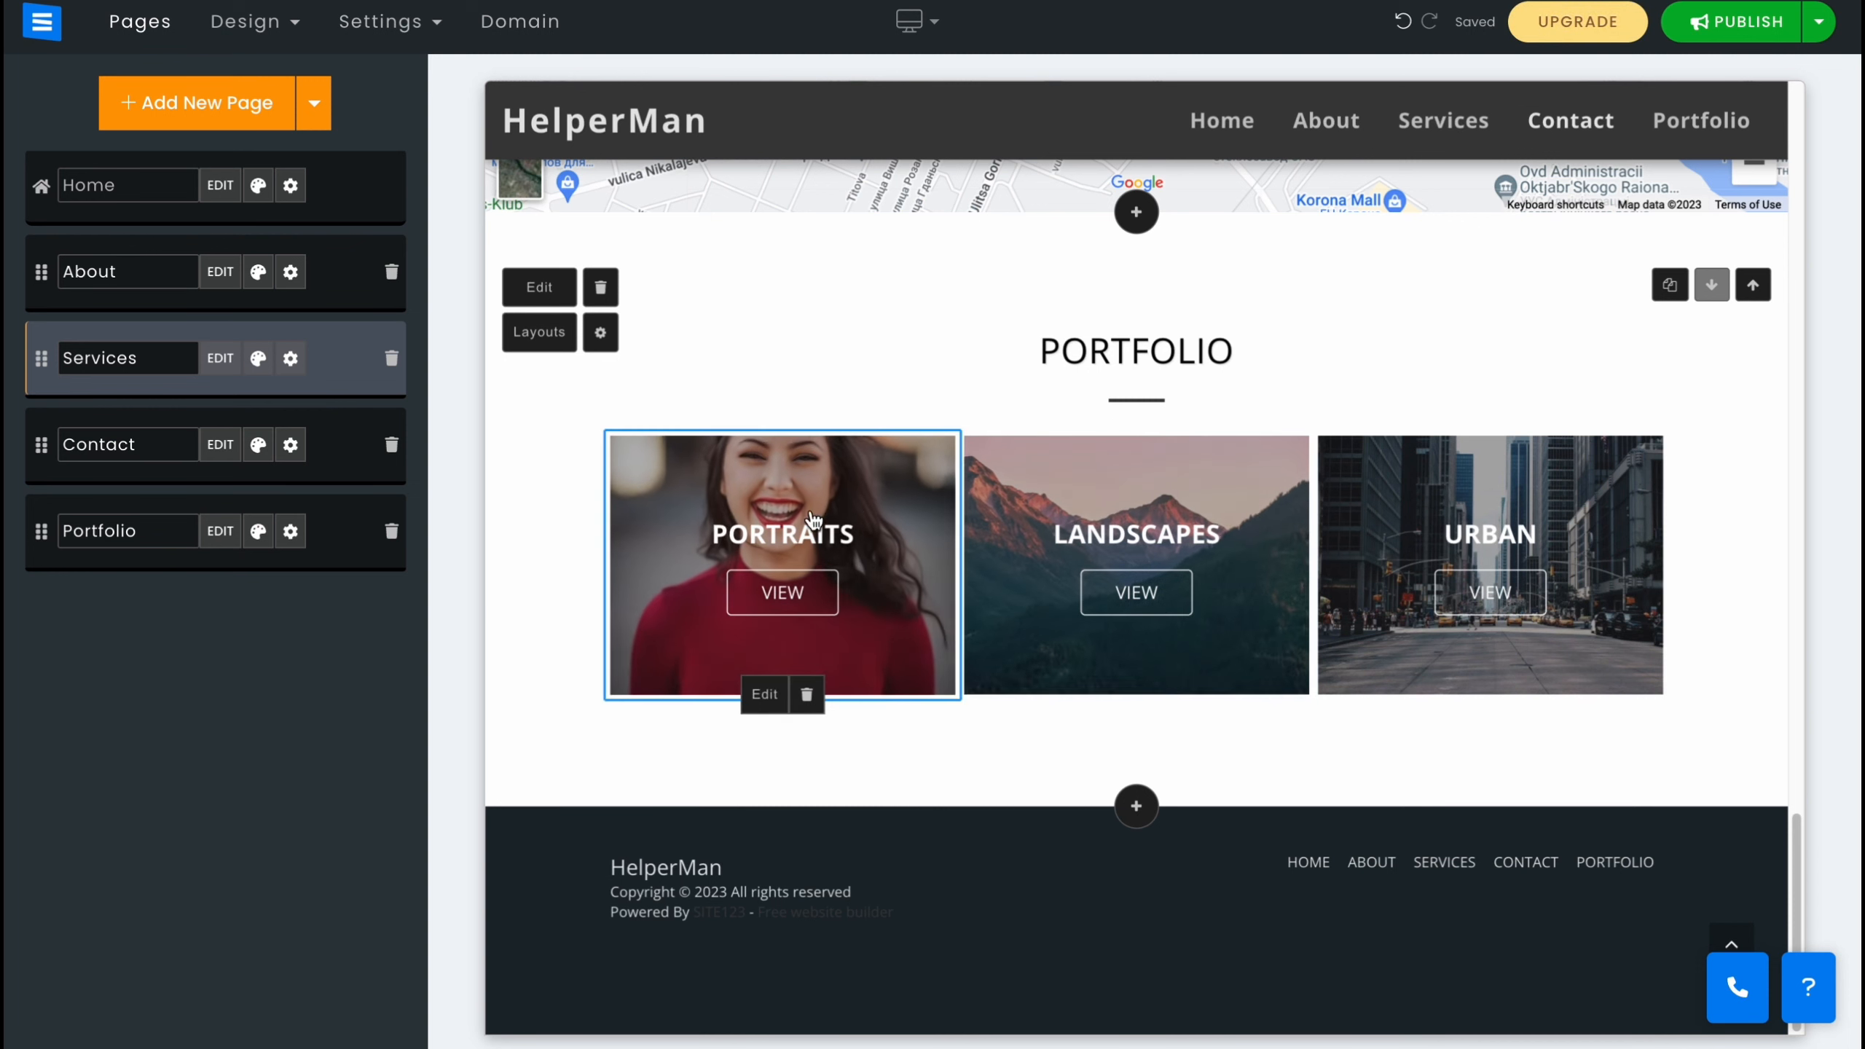
Try yellow and purple main colours, then set the site's main colour to orange.
left_click(294, 31)
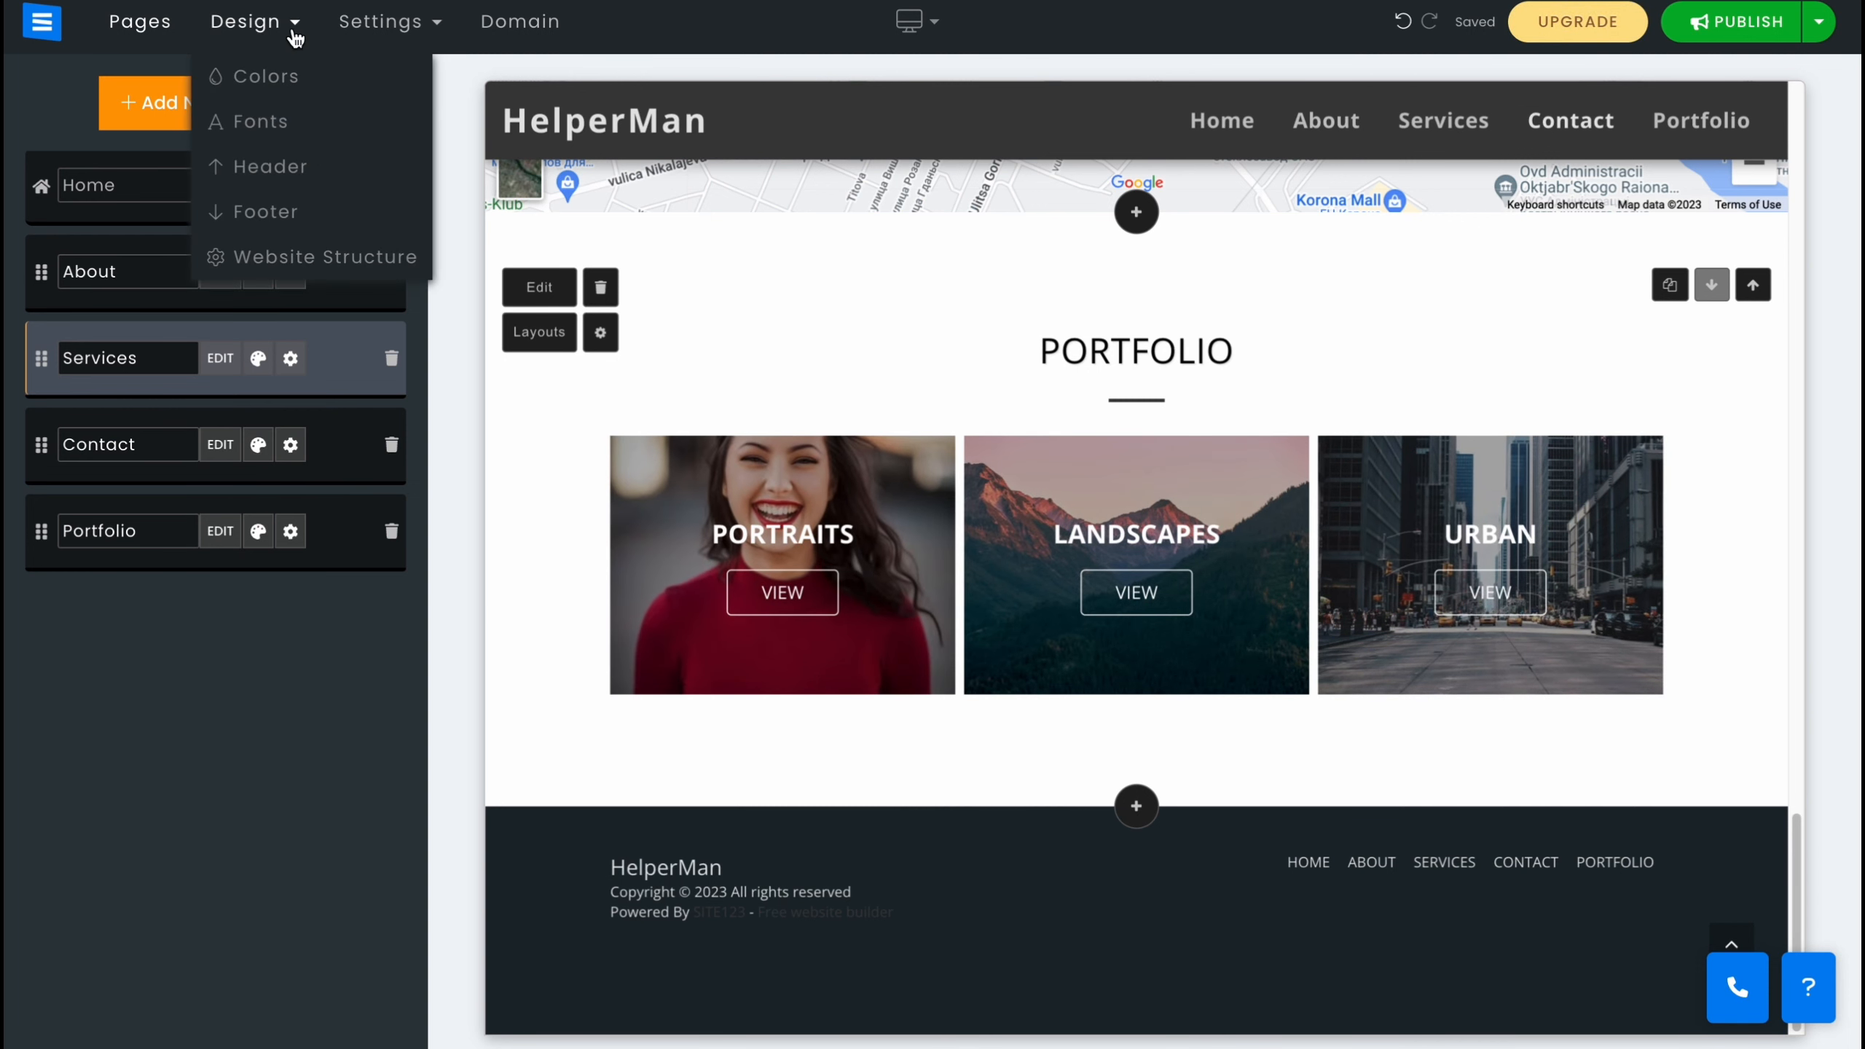
left_click(263, 74)
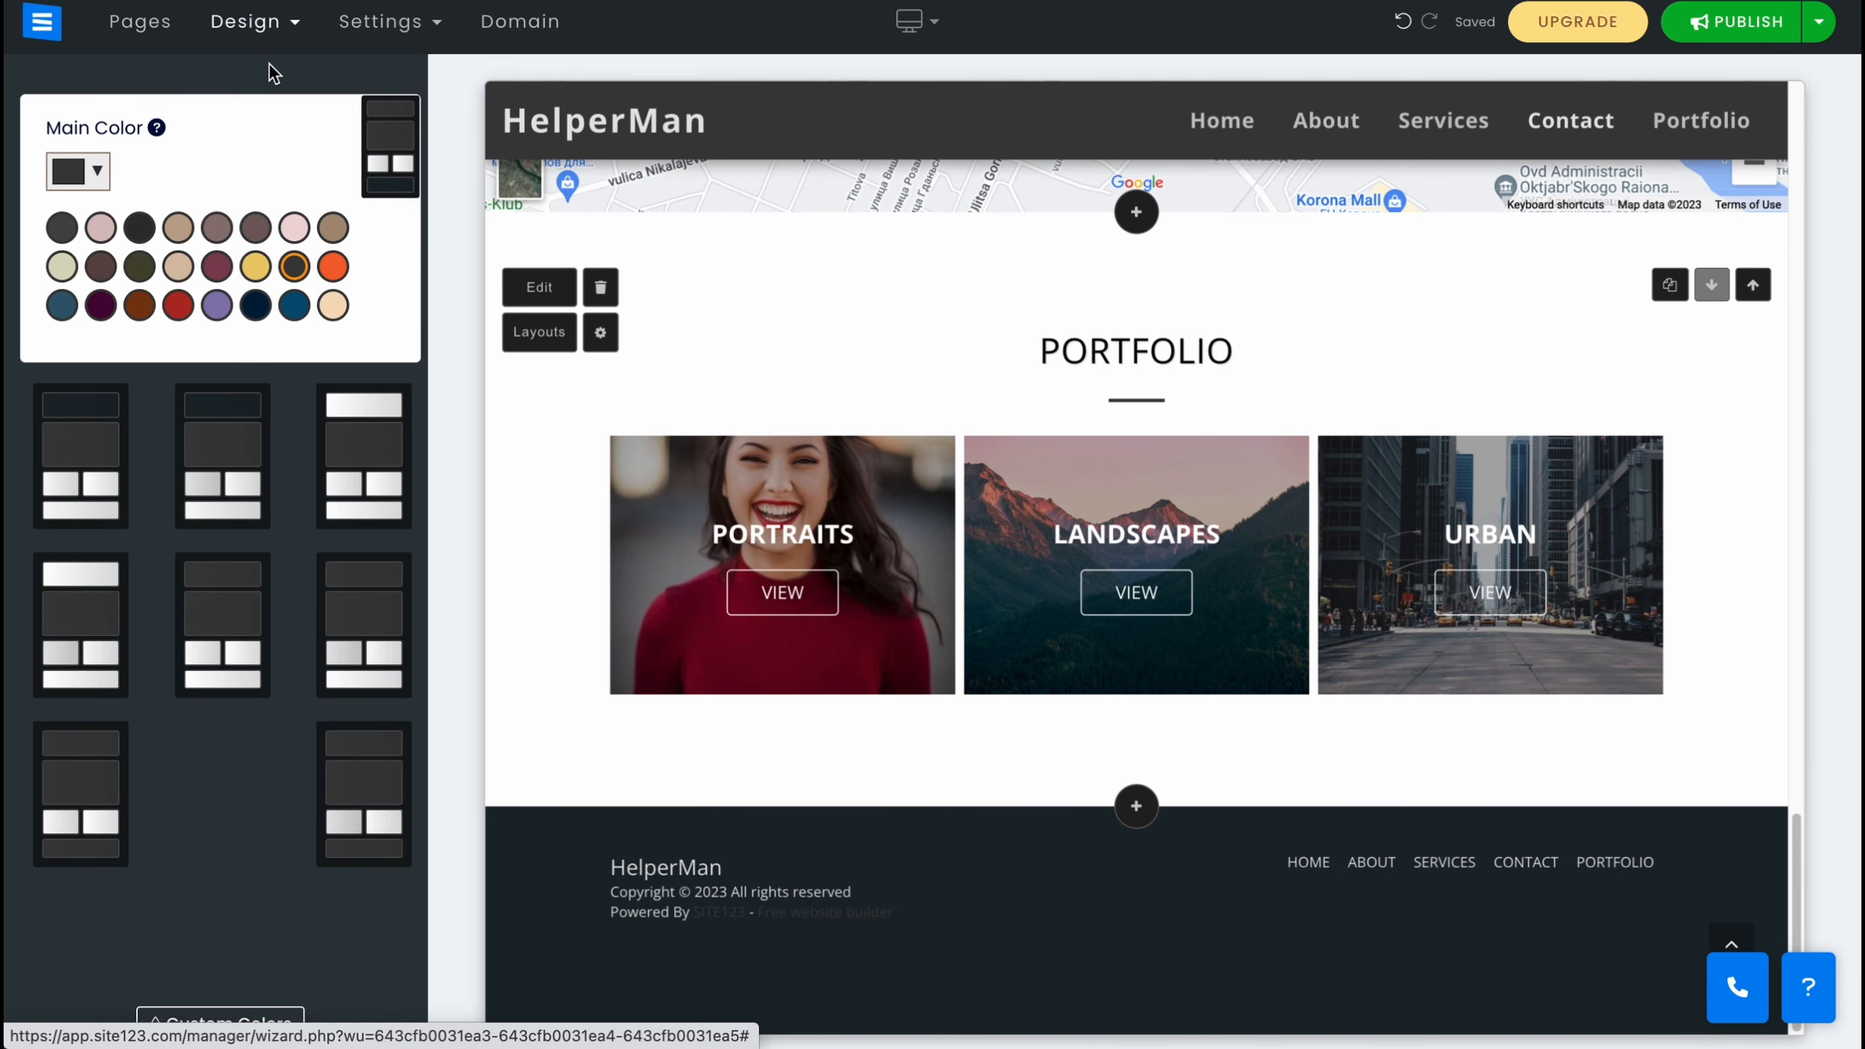
left_click(256, 266)
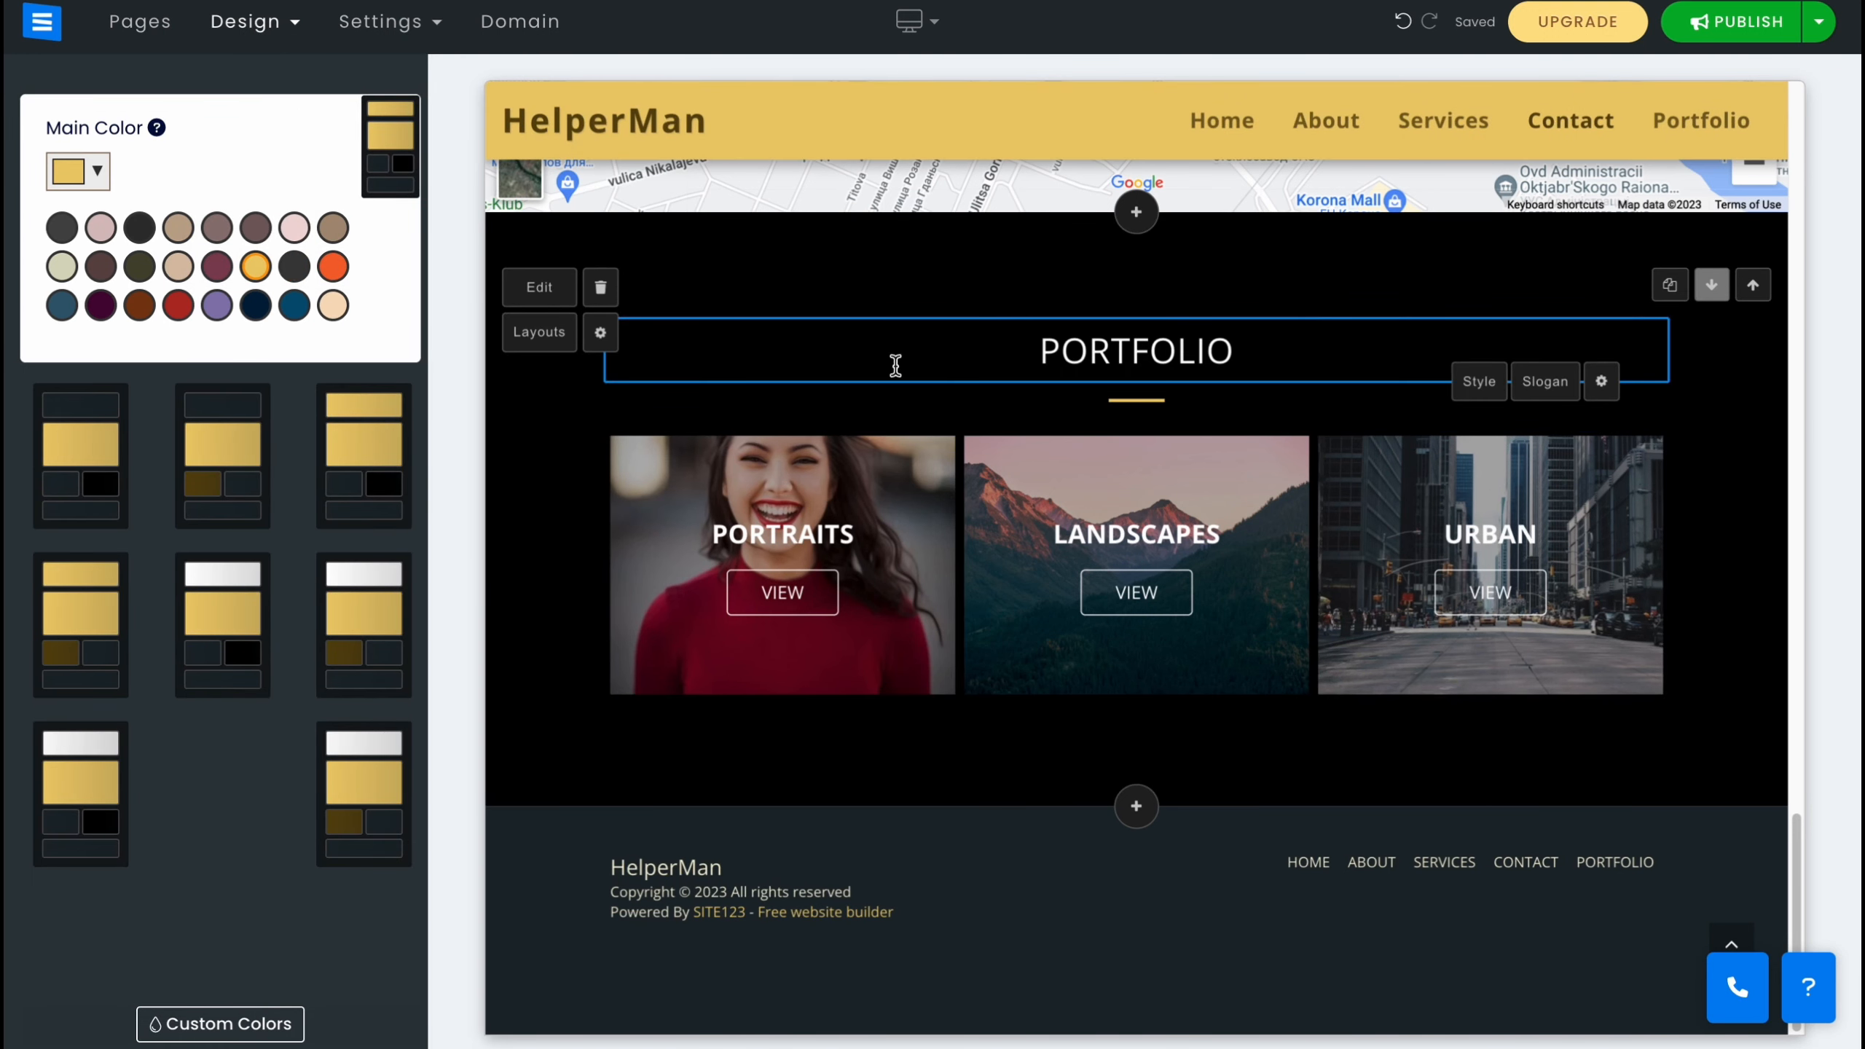
left_click(219, 309)
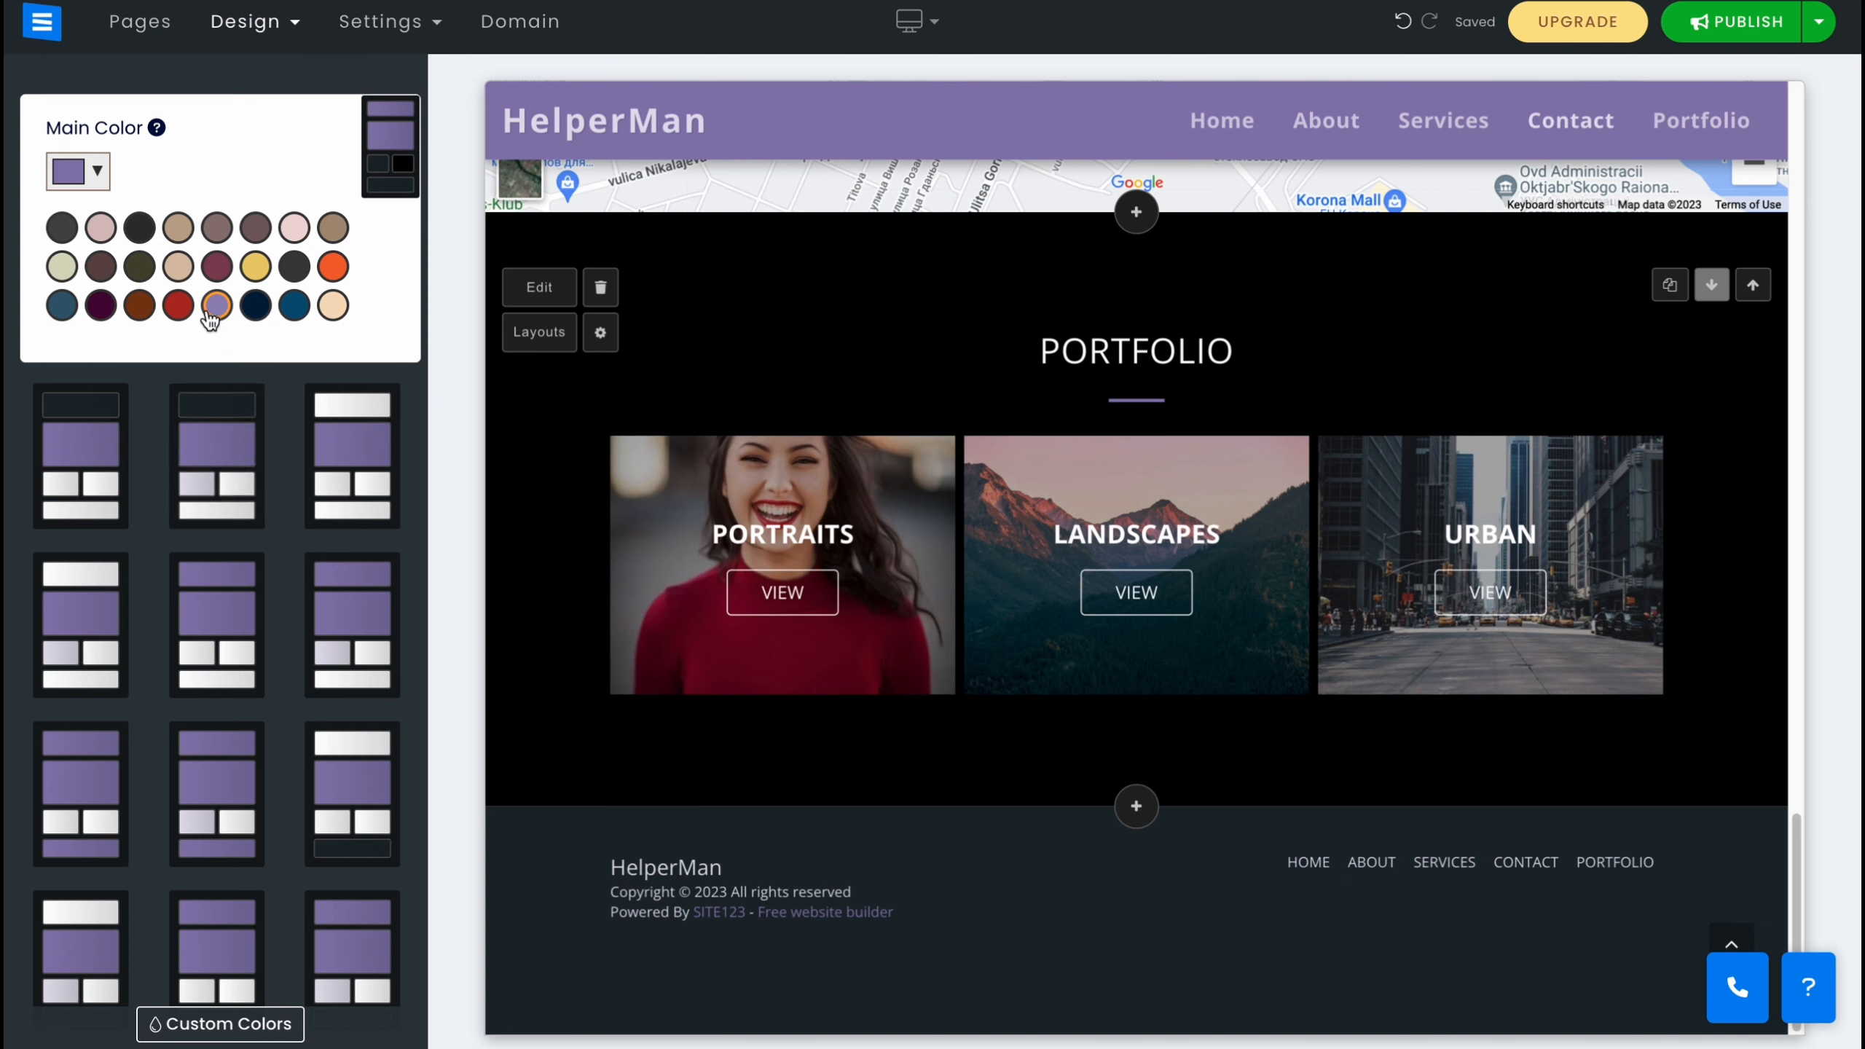
left_click(334, 268)
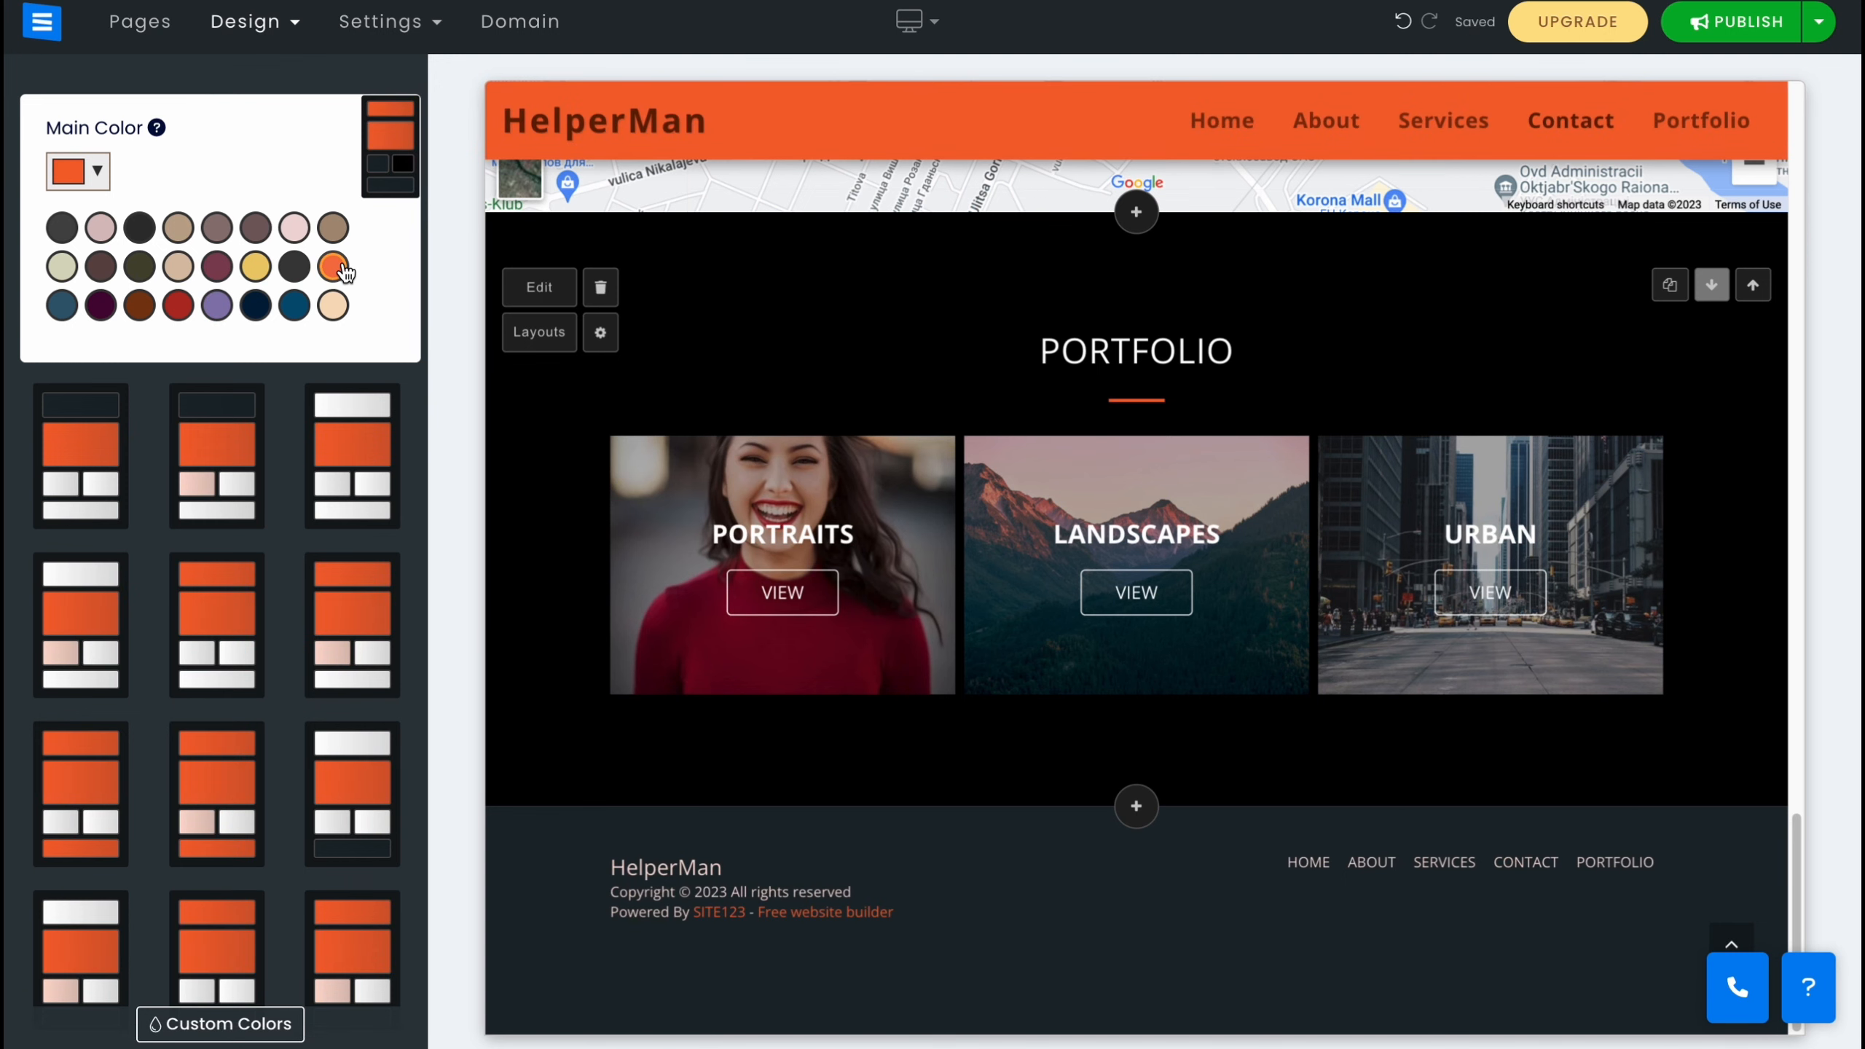
Try several font pairings and apply the Ruda with Roboto Slab font set.
scroll(777, 578, "up", 15)
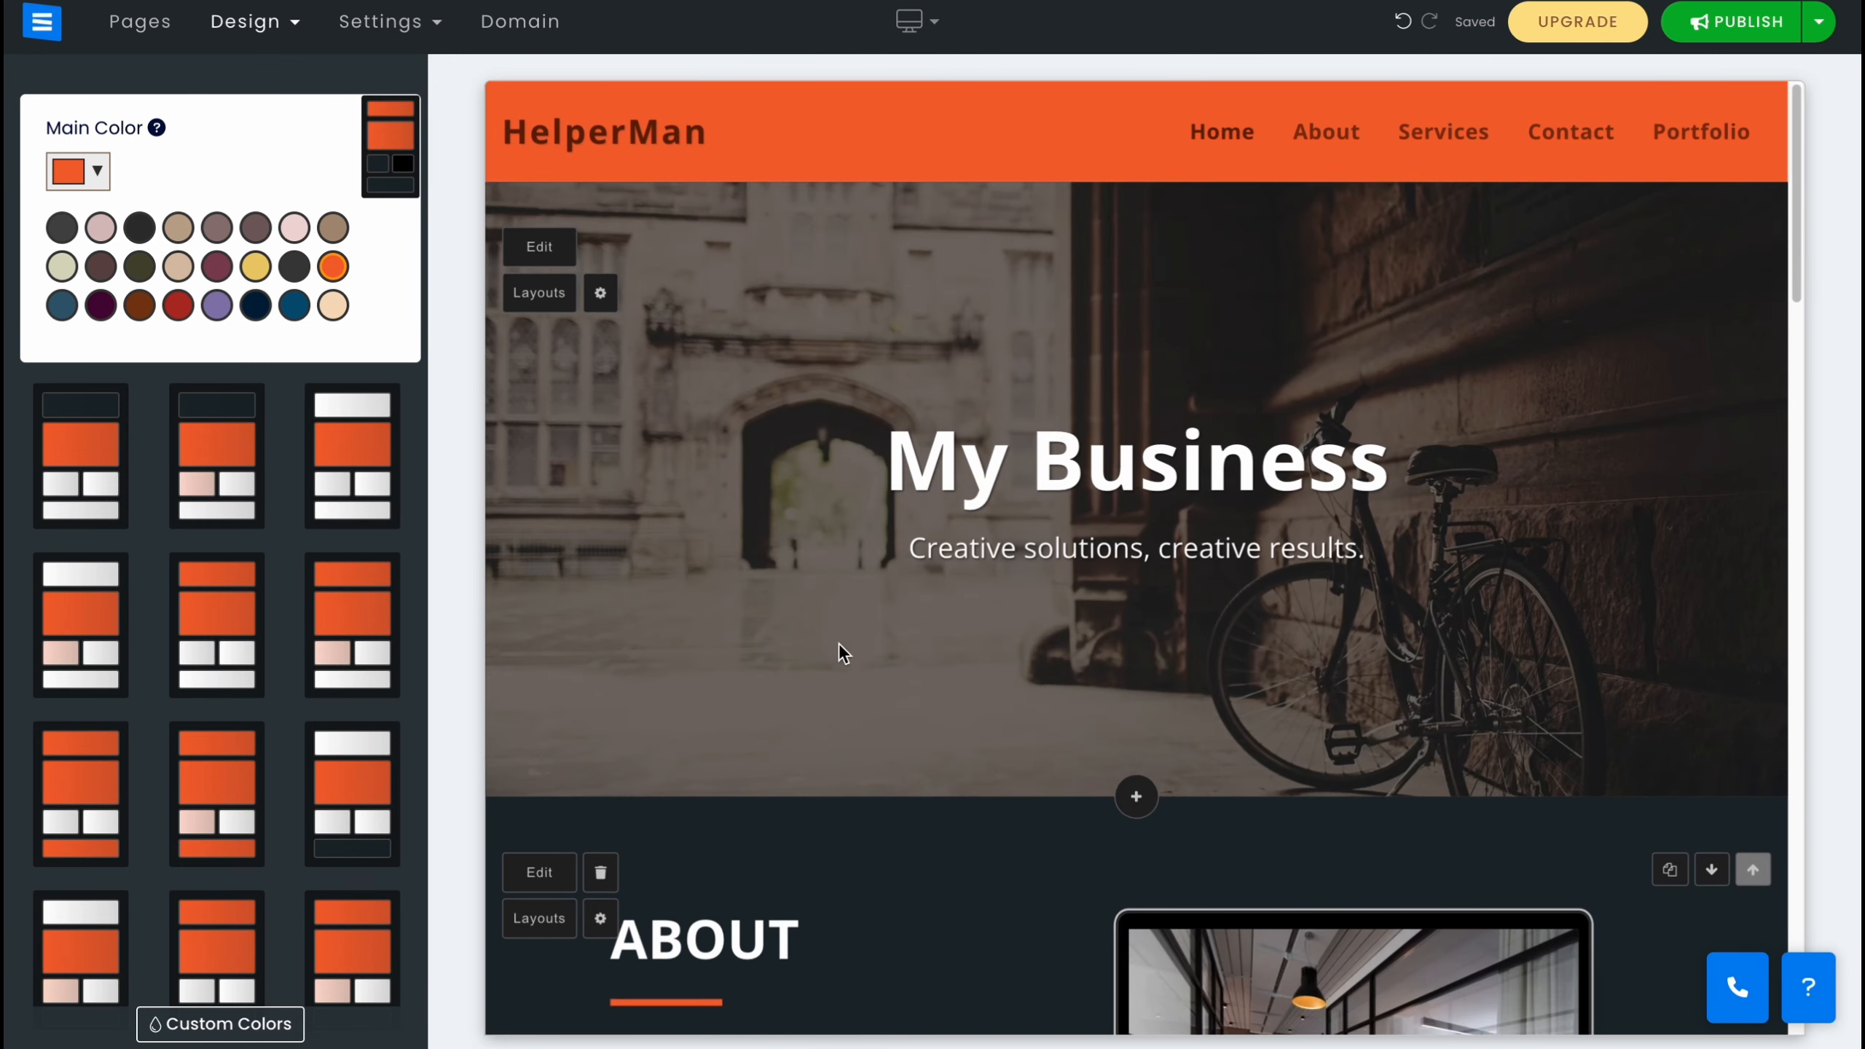
left_click(1113, 438)
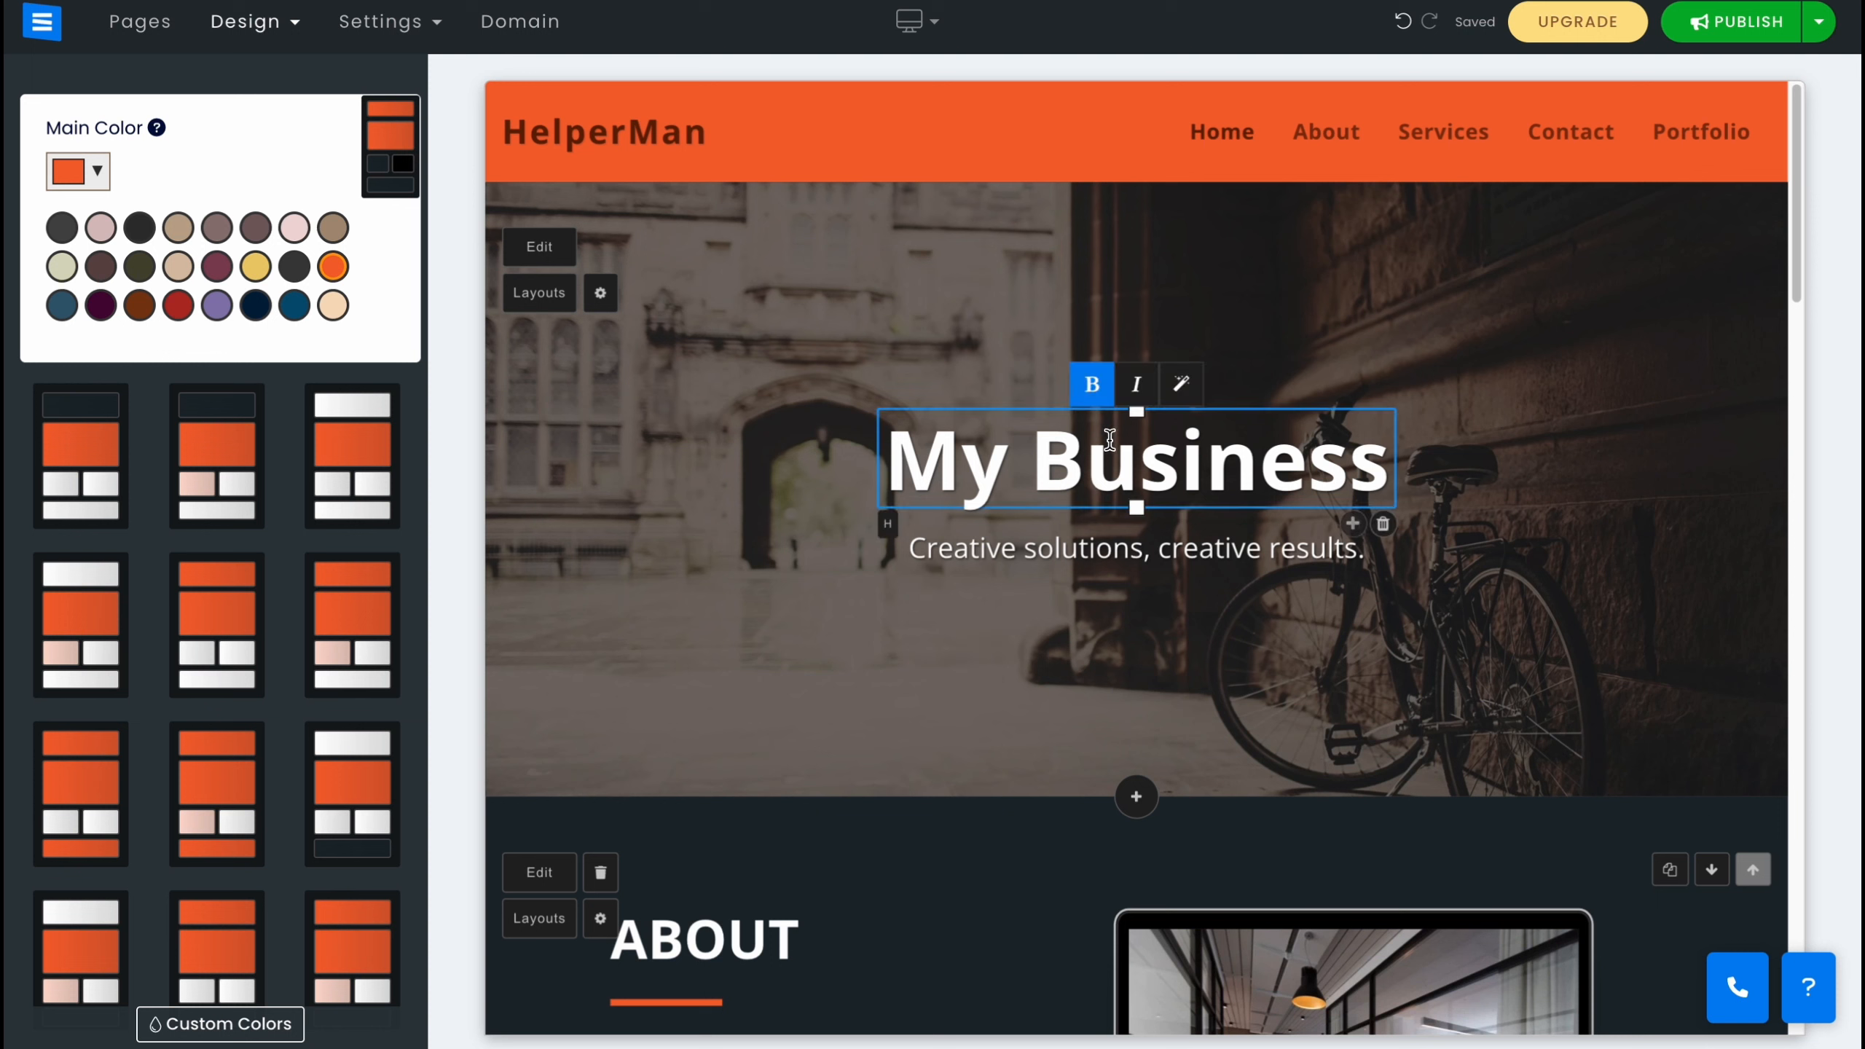
key("Tab")
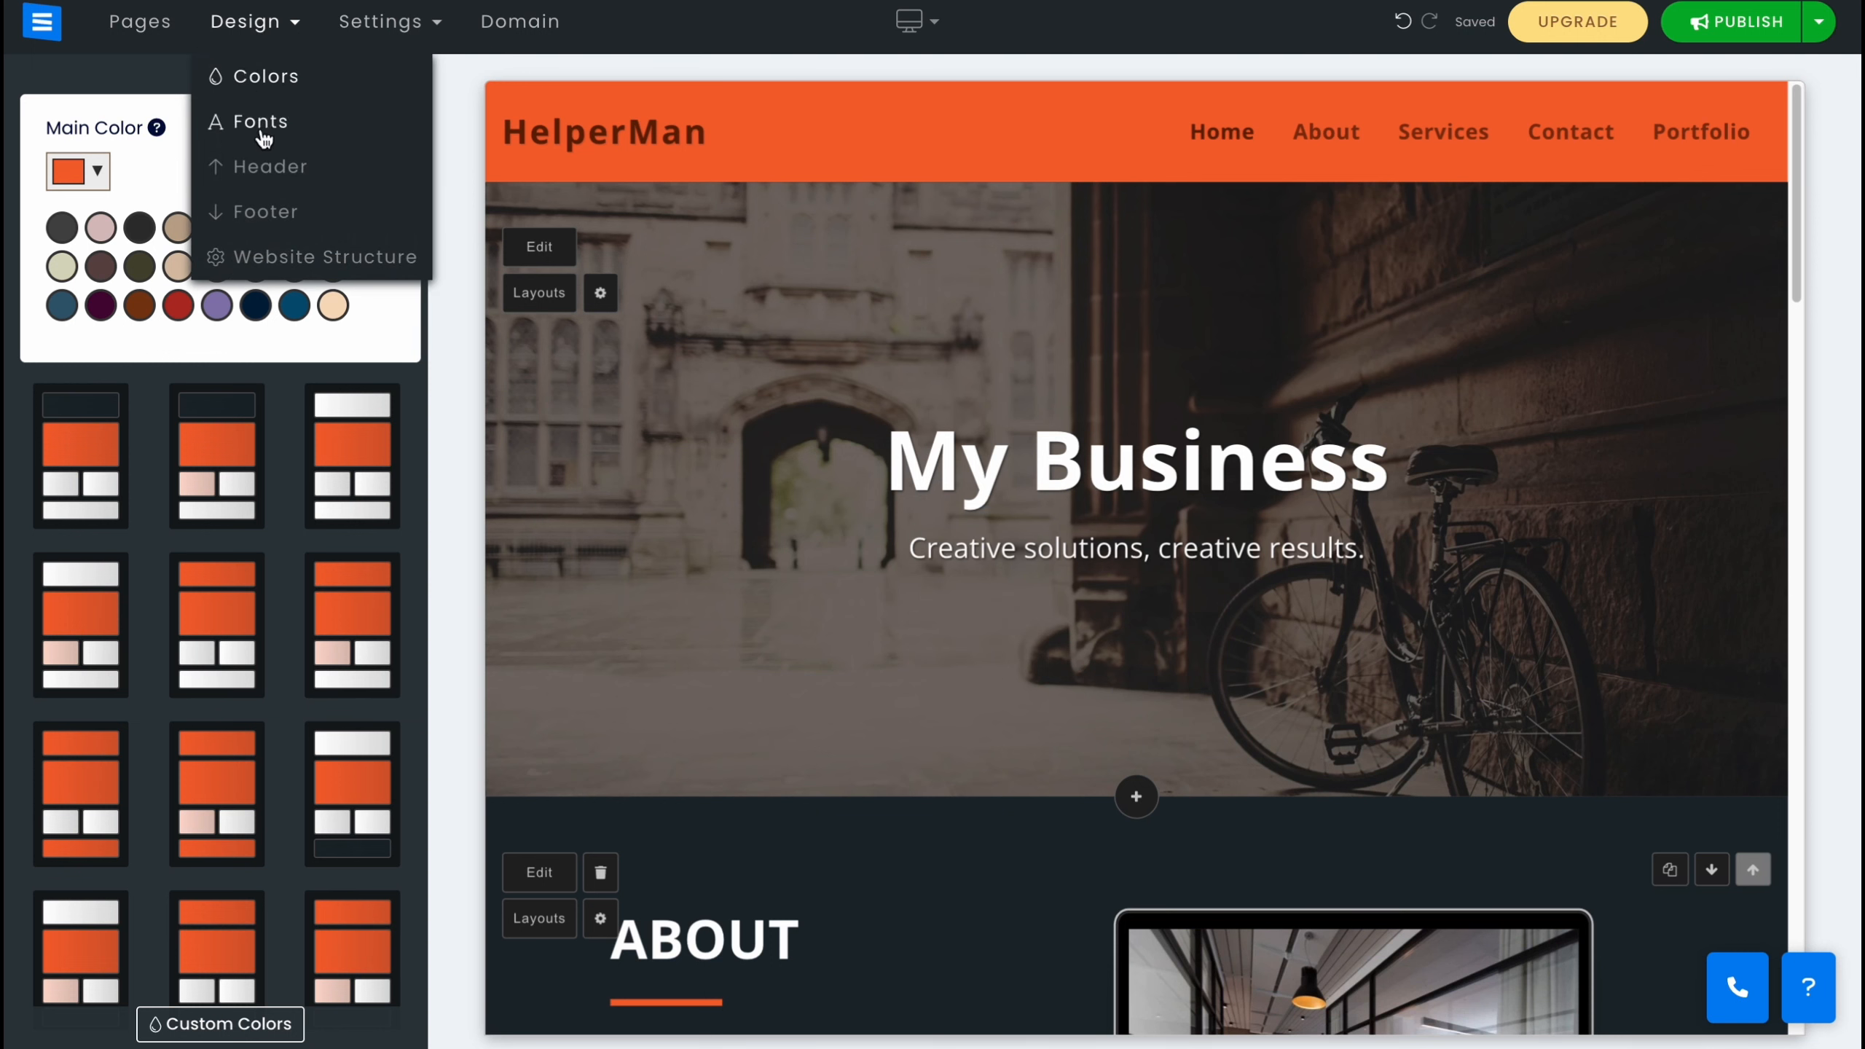
left_click(262, 132)
left_click(322, 259)
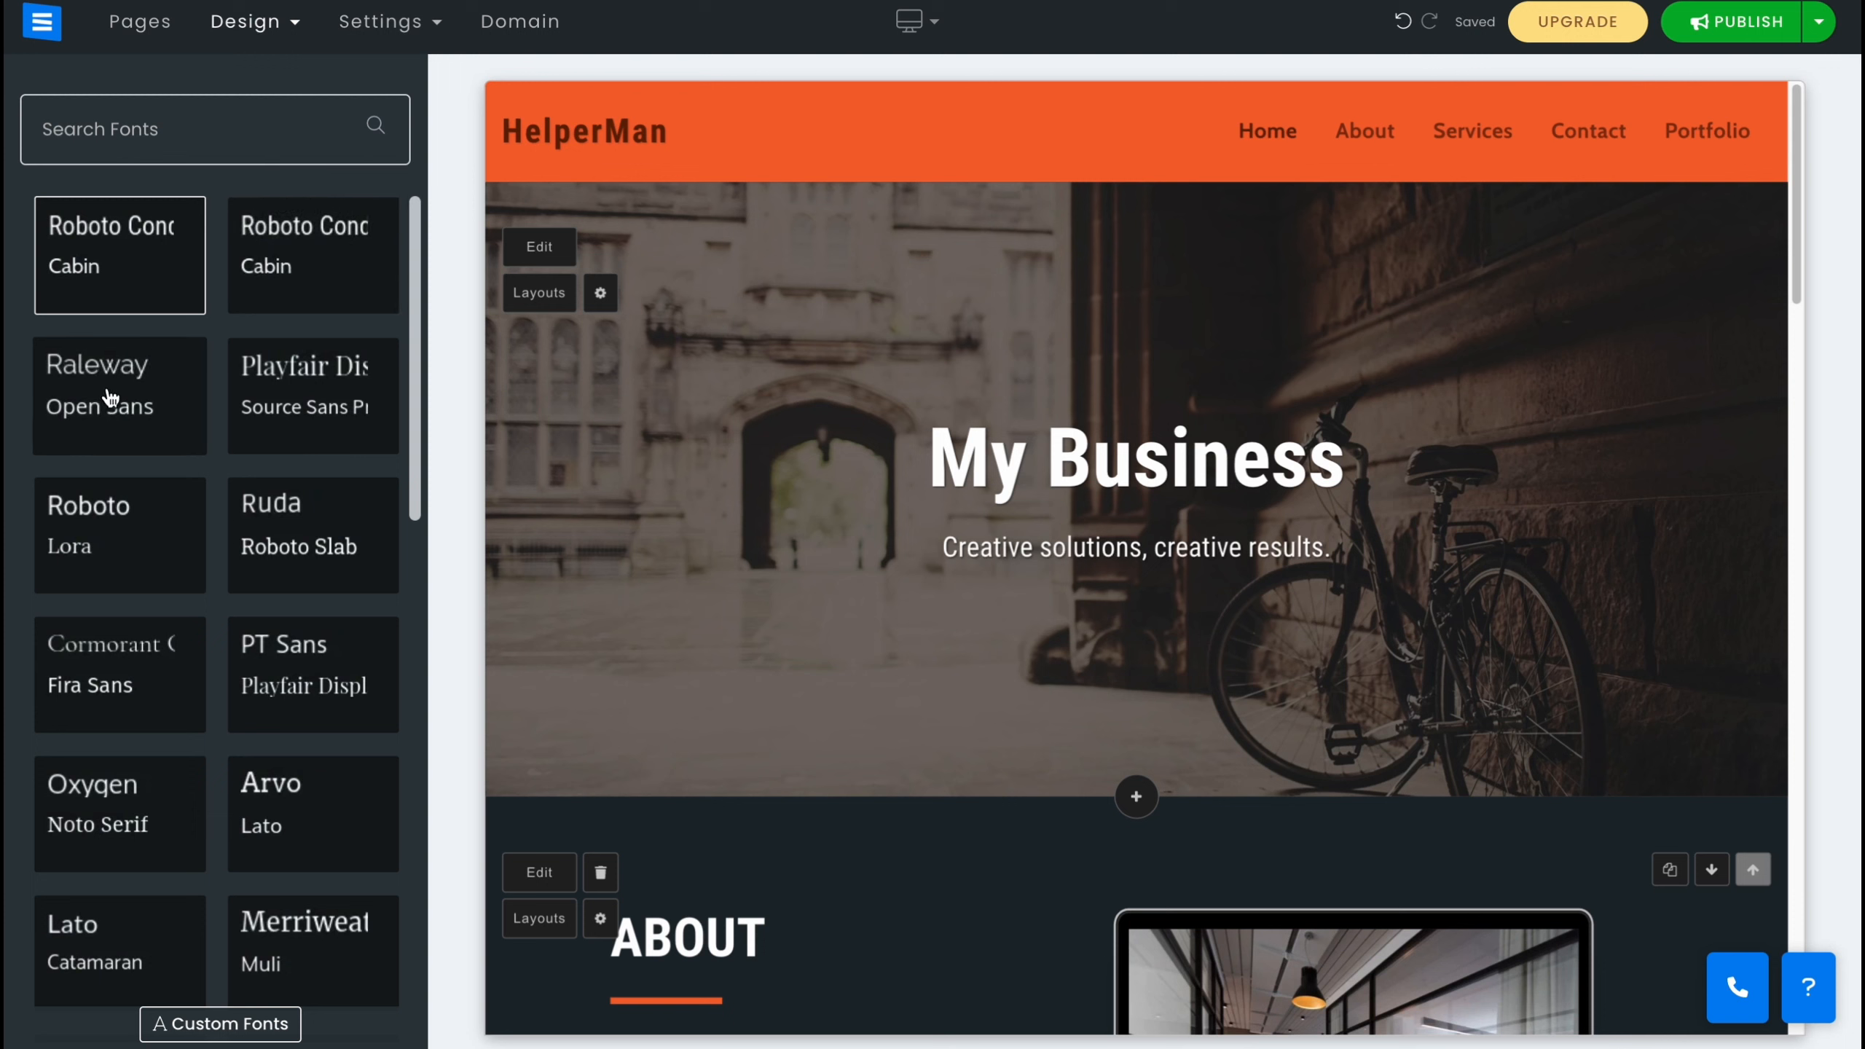
left_click(123, 421)
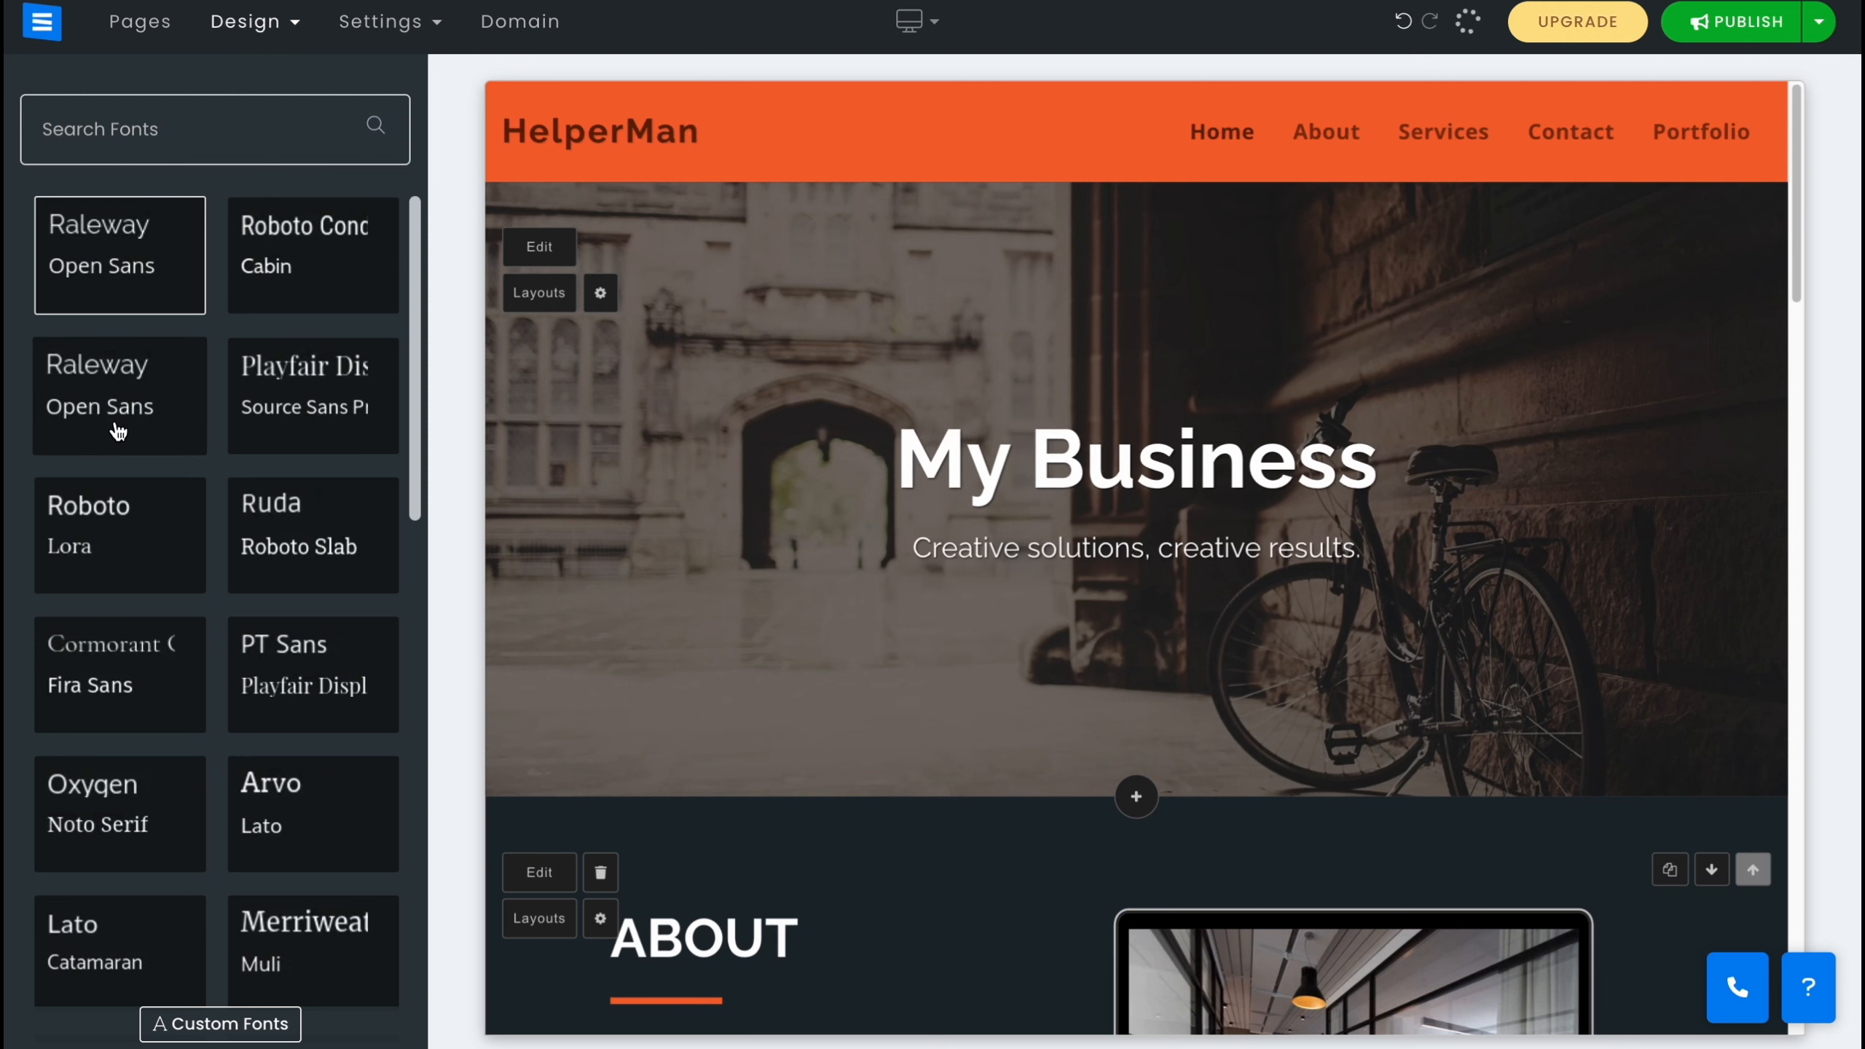
left_click(319, 414)
left_click(305, 537)
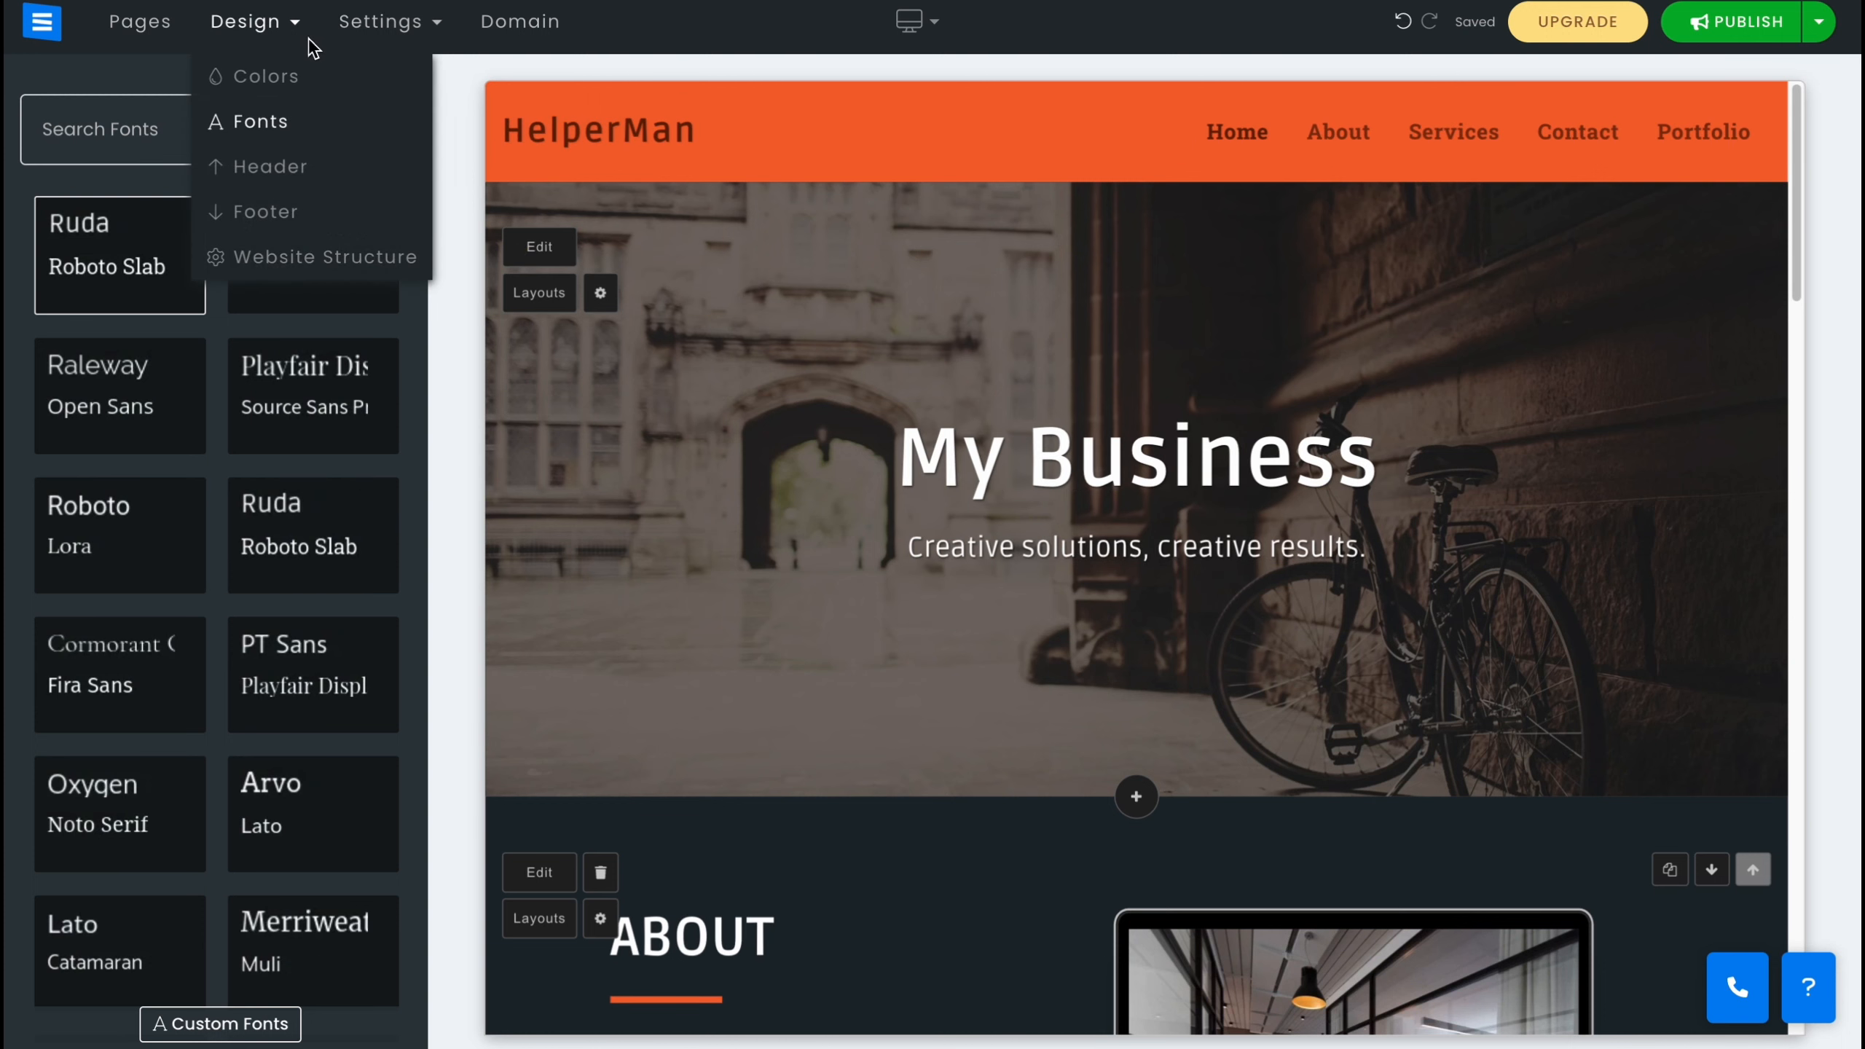
Review the header display options for phone, email, address and social networks.
mouse_move(250, 38)
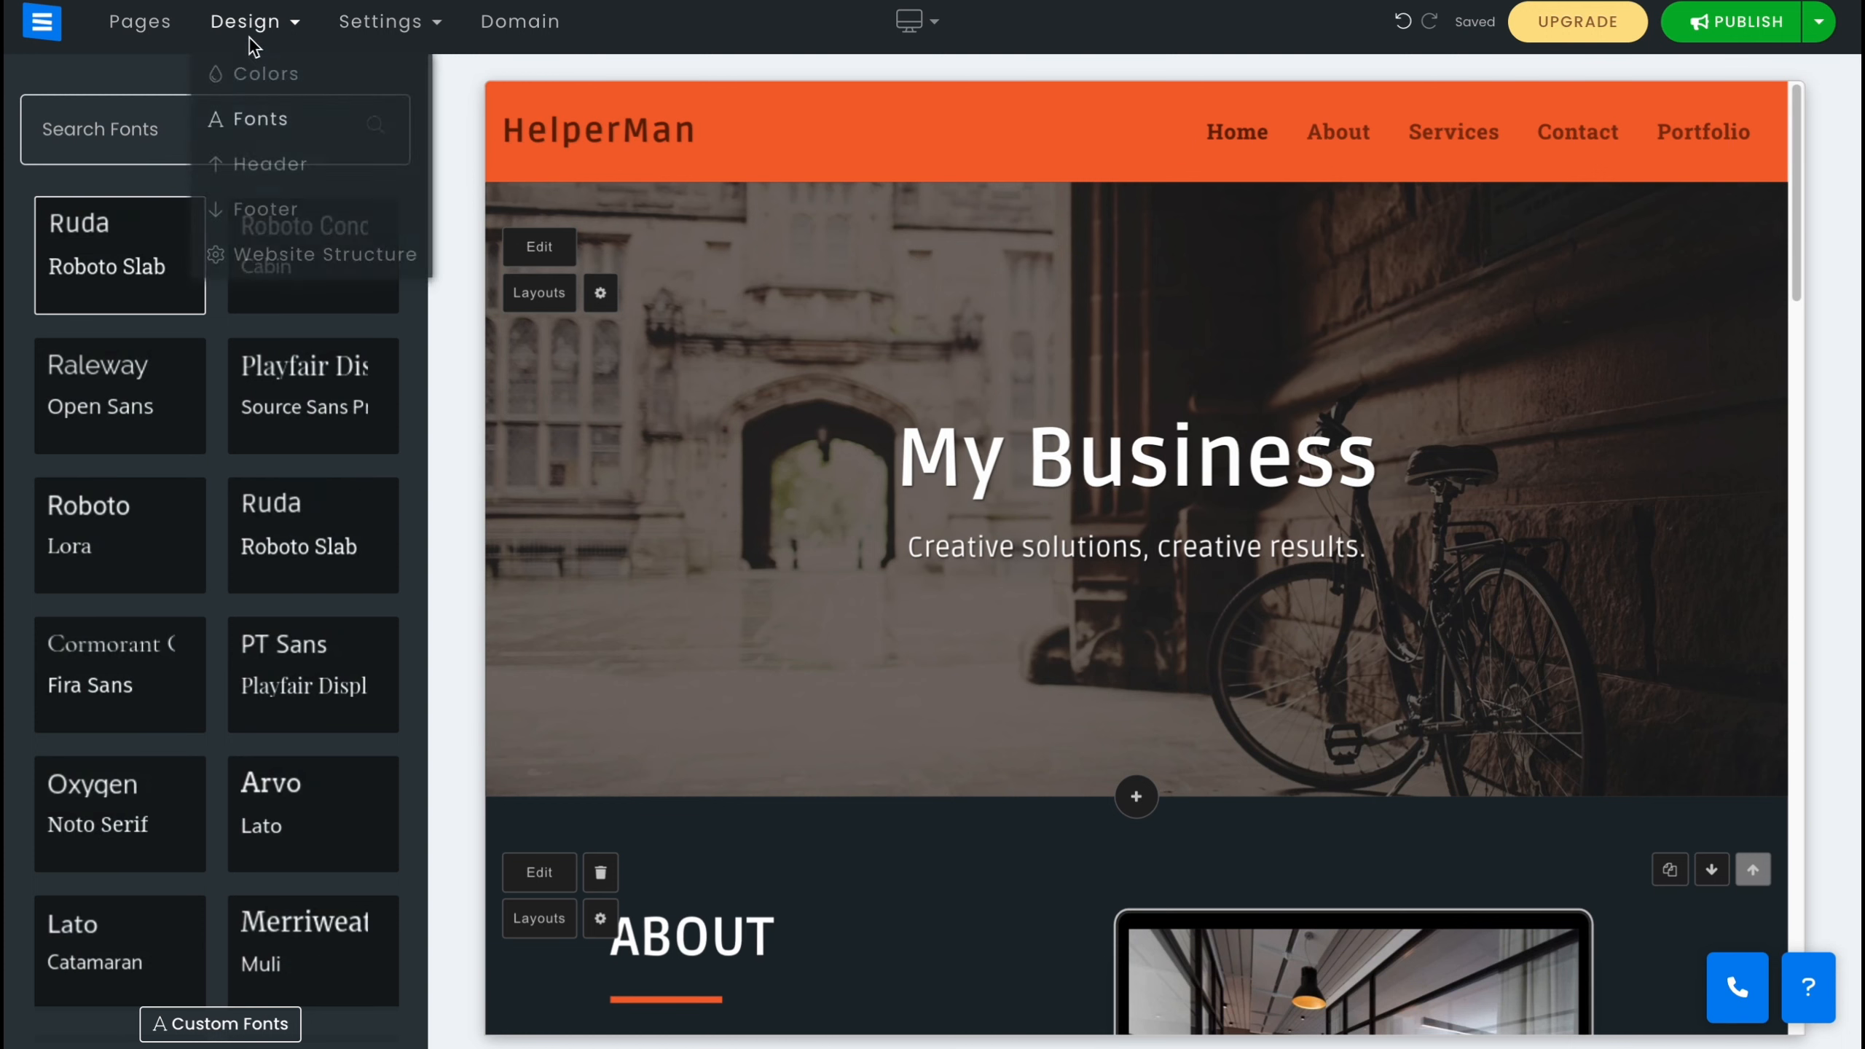
left_click(281, 168)
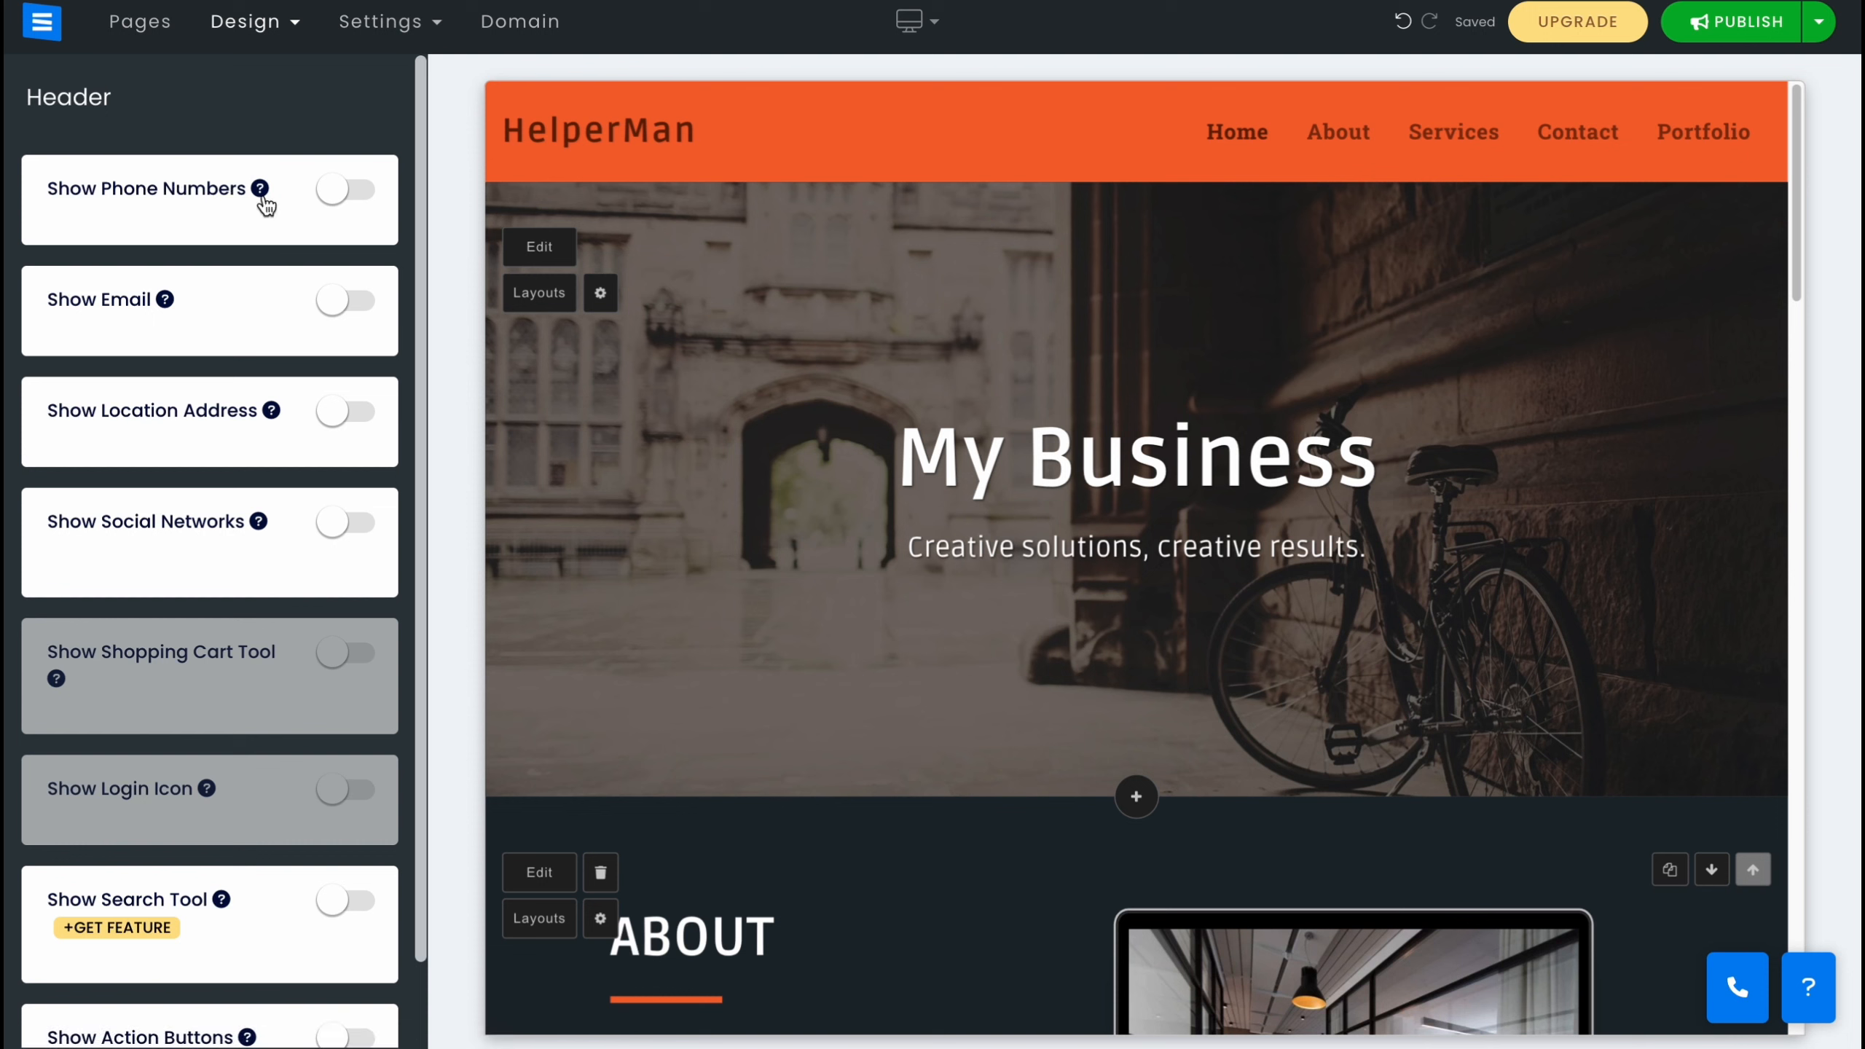
scroll(224, 581, "down", 2)
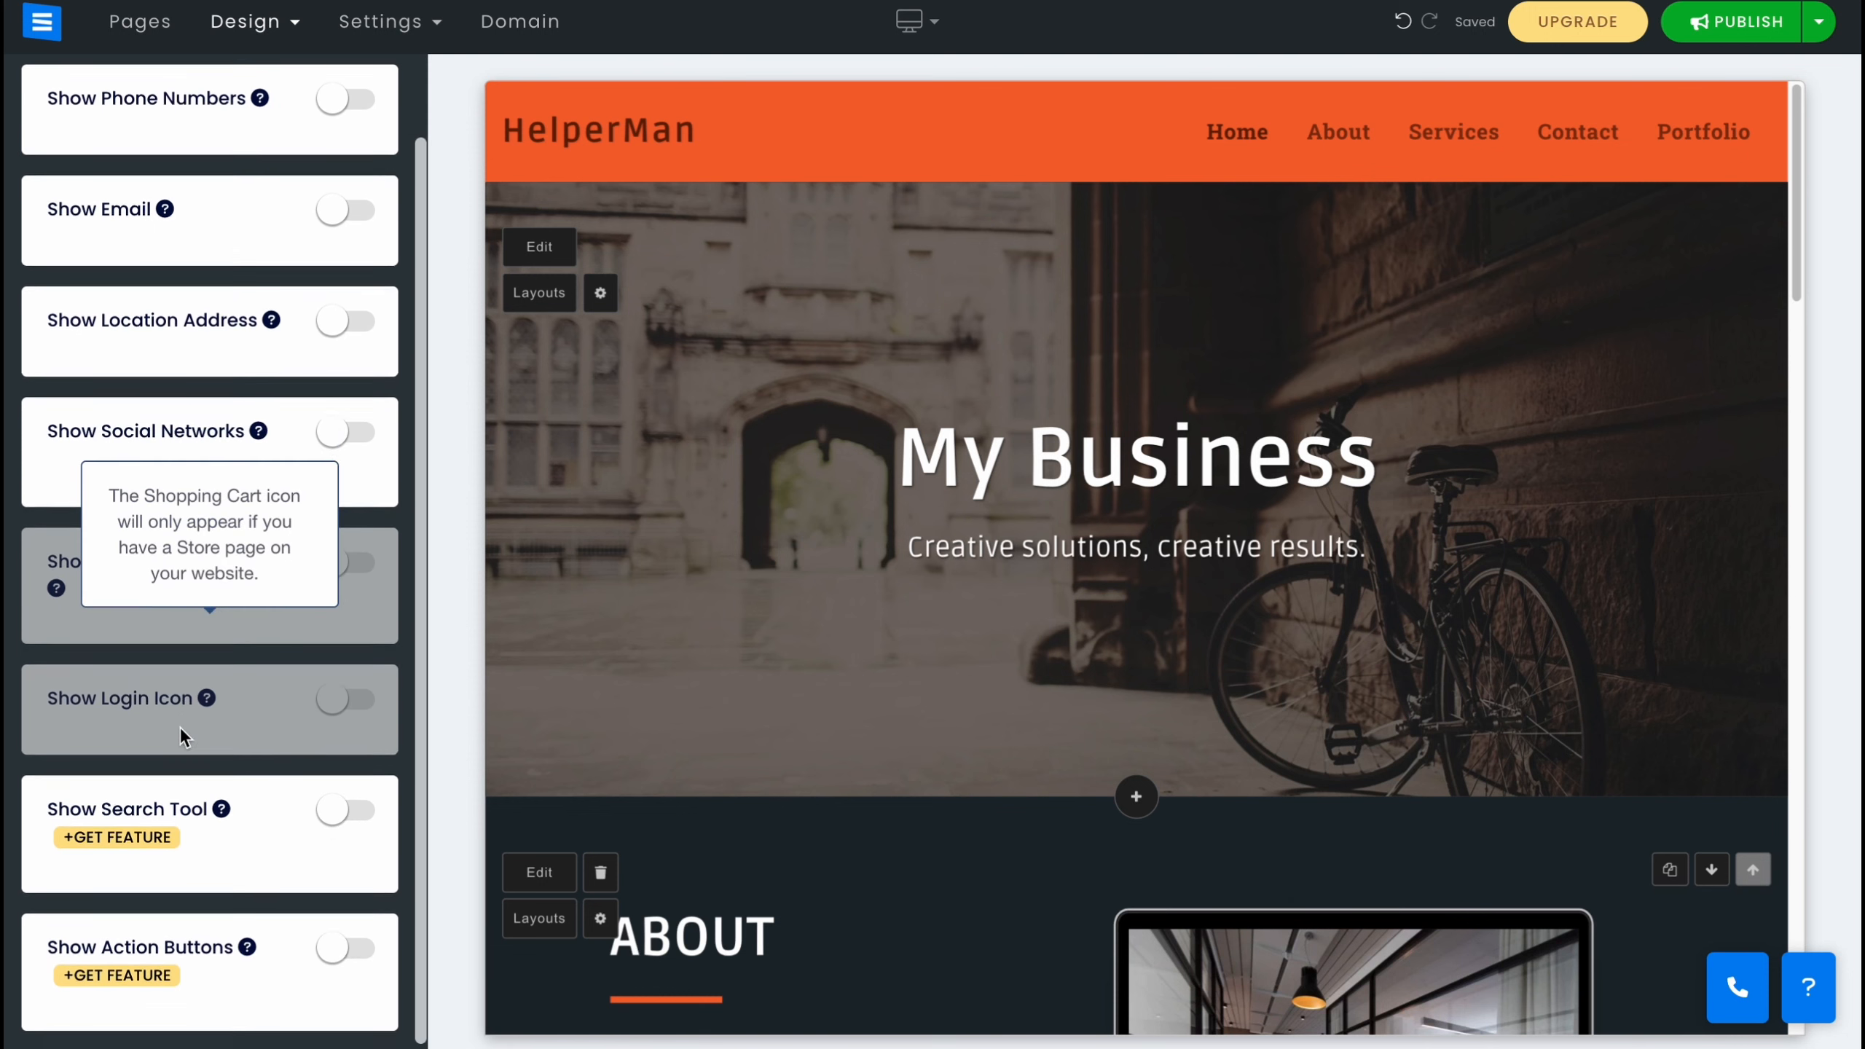
Change the website structure to the layout with the menu overlaying the hero image.
left_click(292, 24)
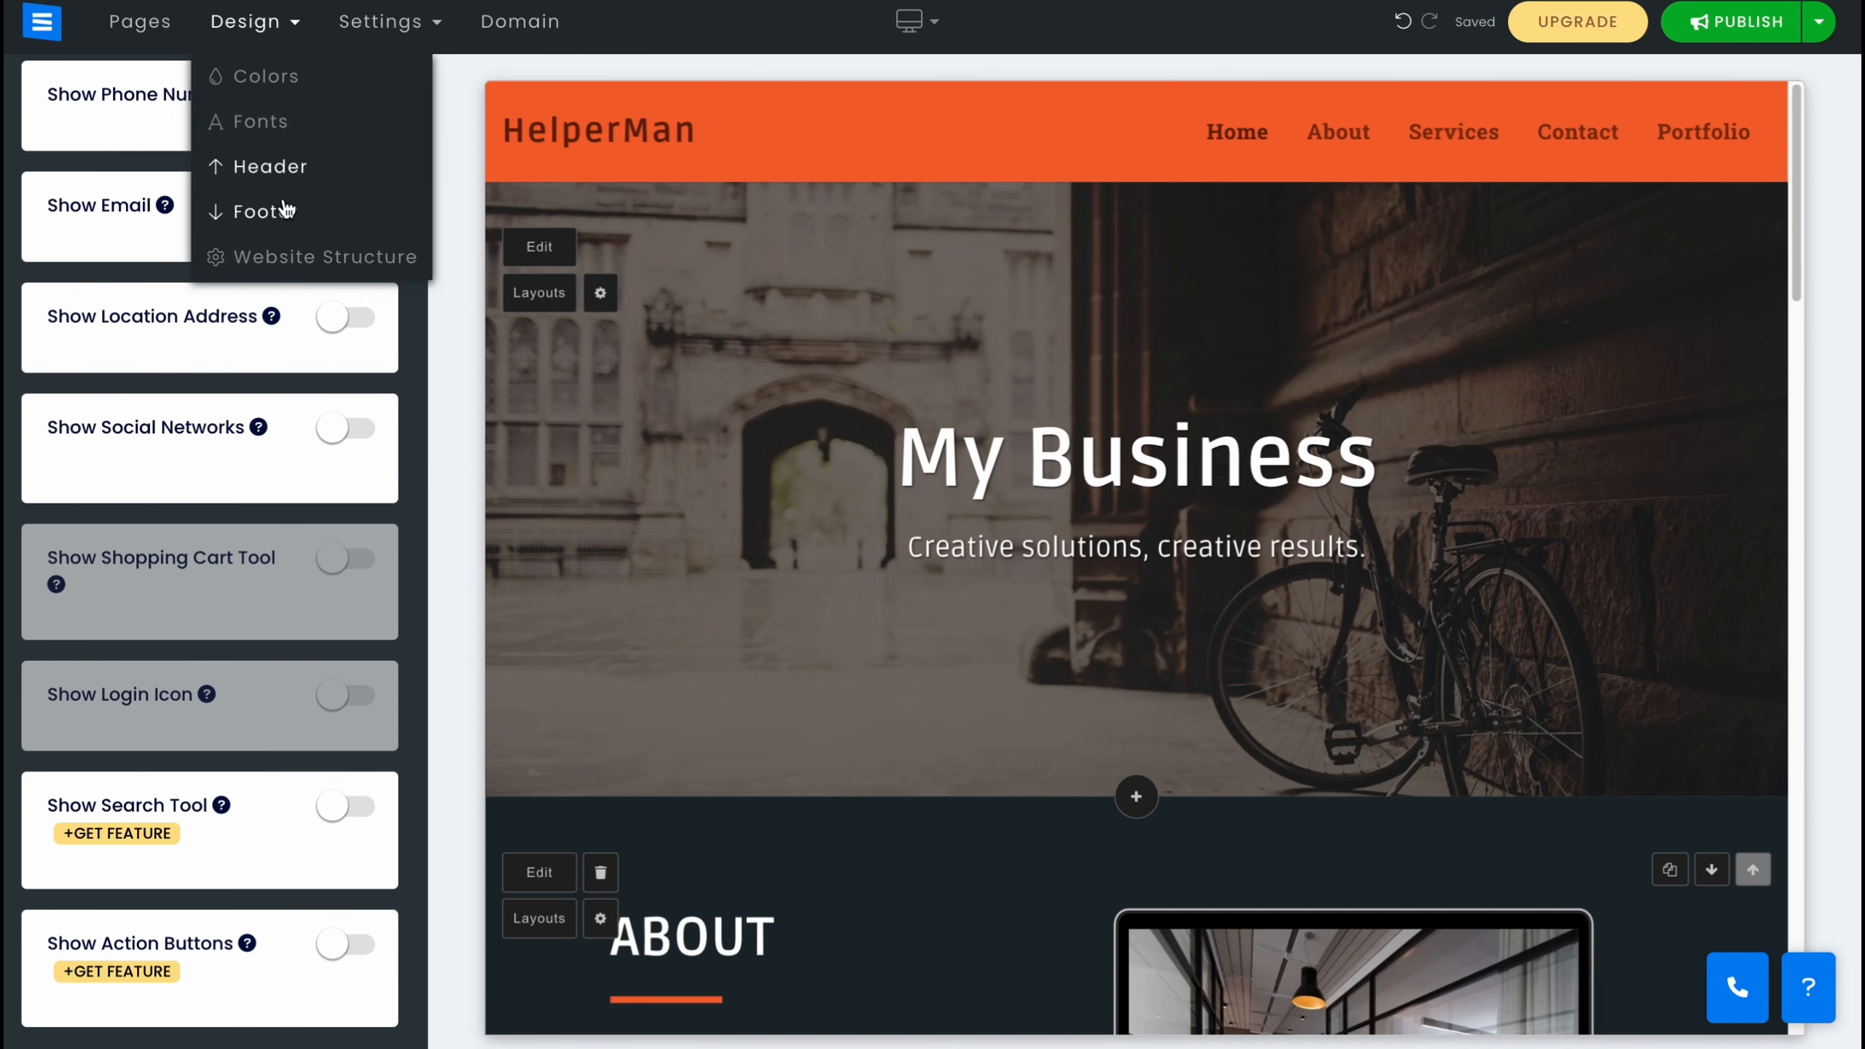
left_click(278, 257)
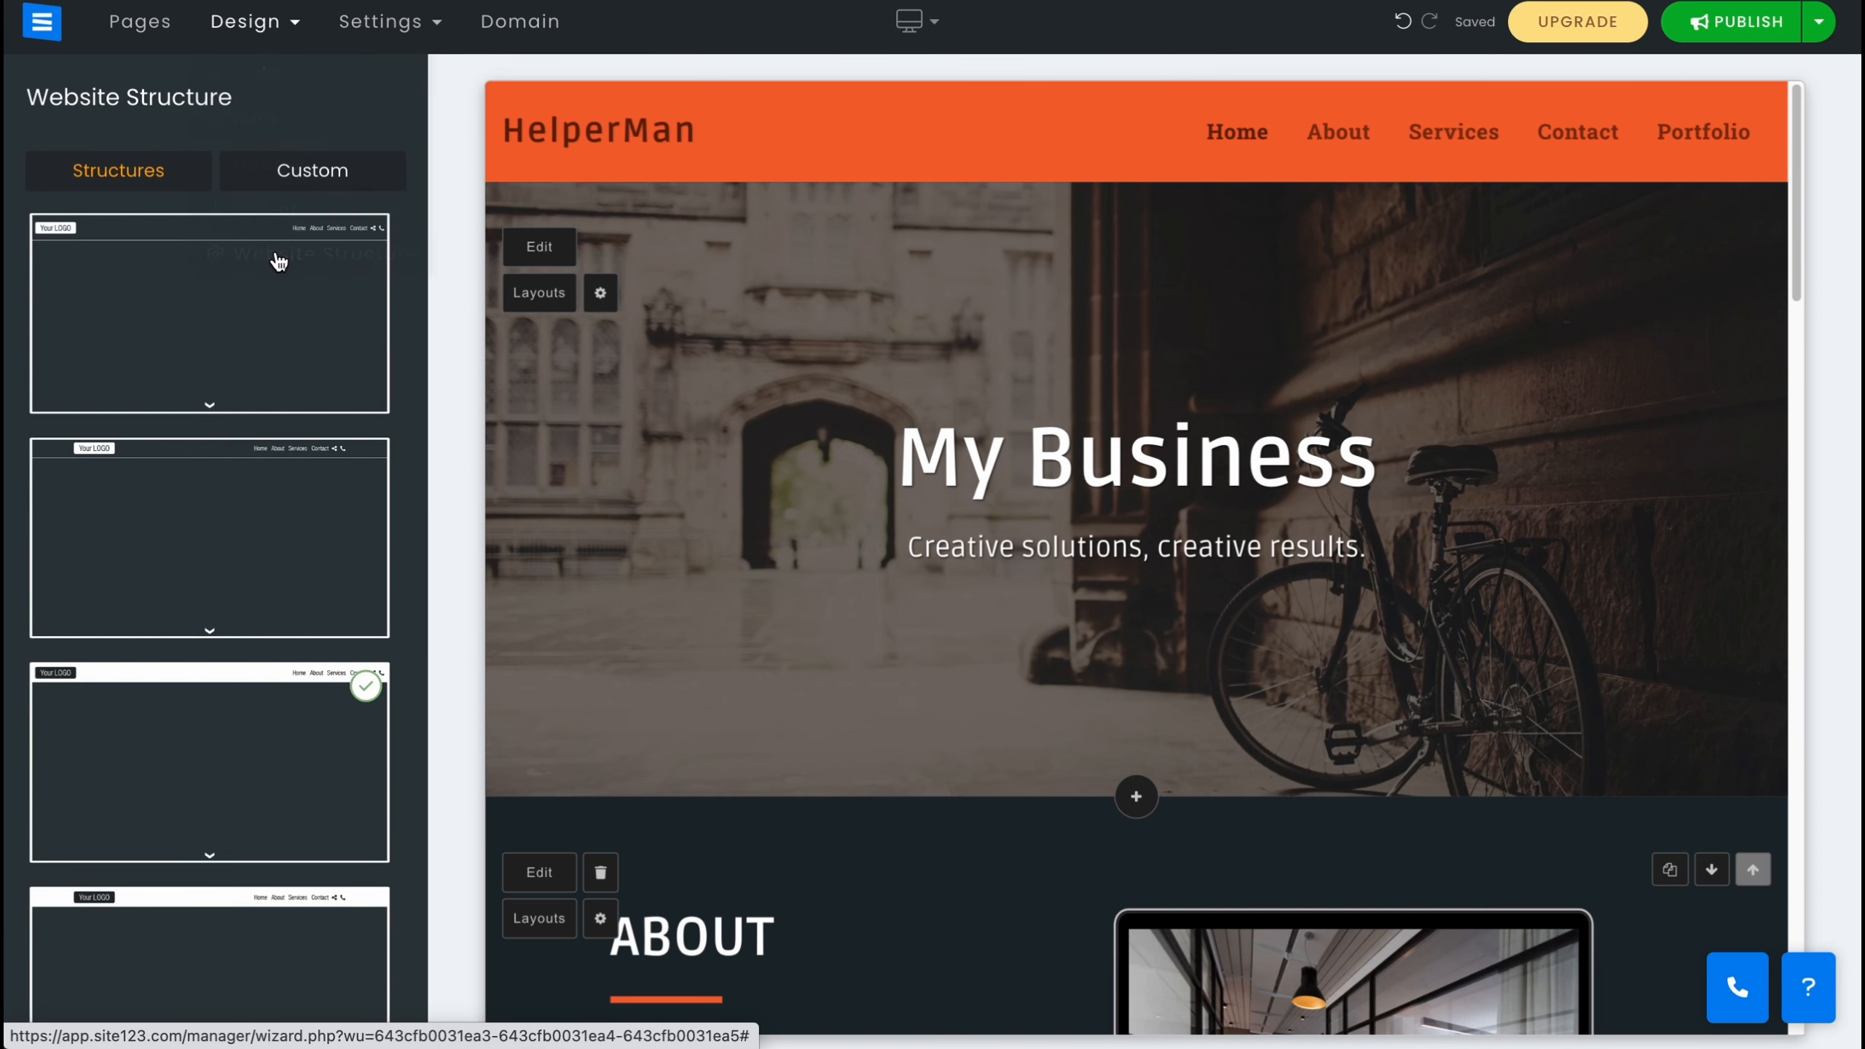
left_click(186, 350)
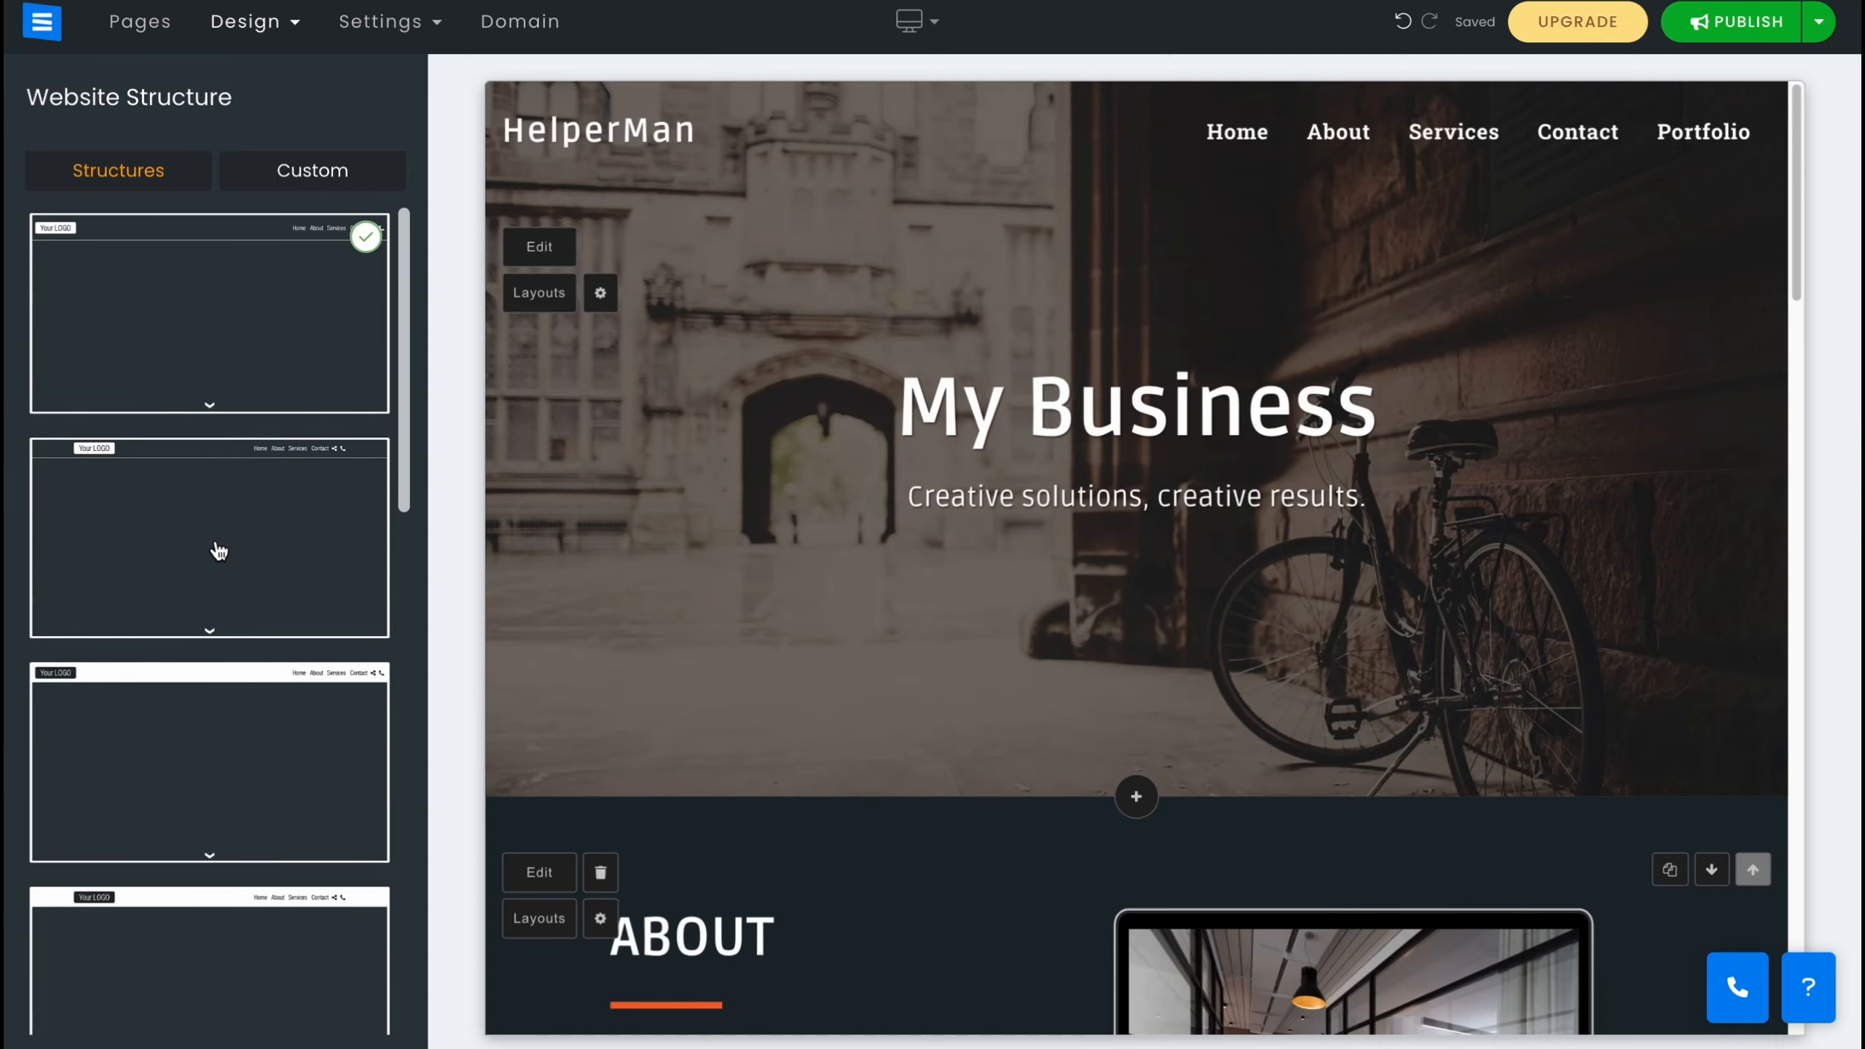
left_click(219, 551)
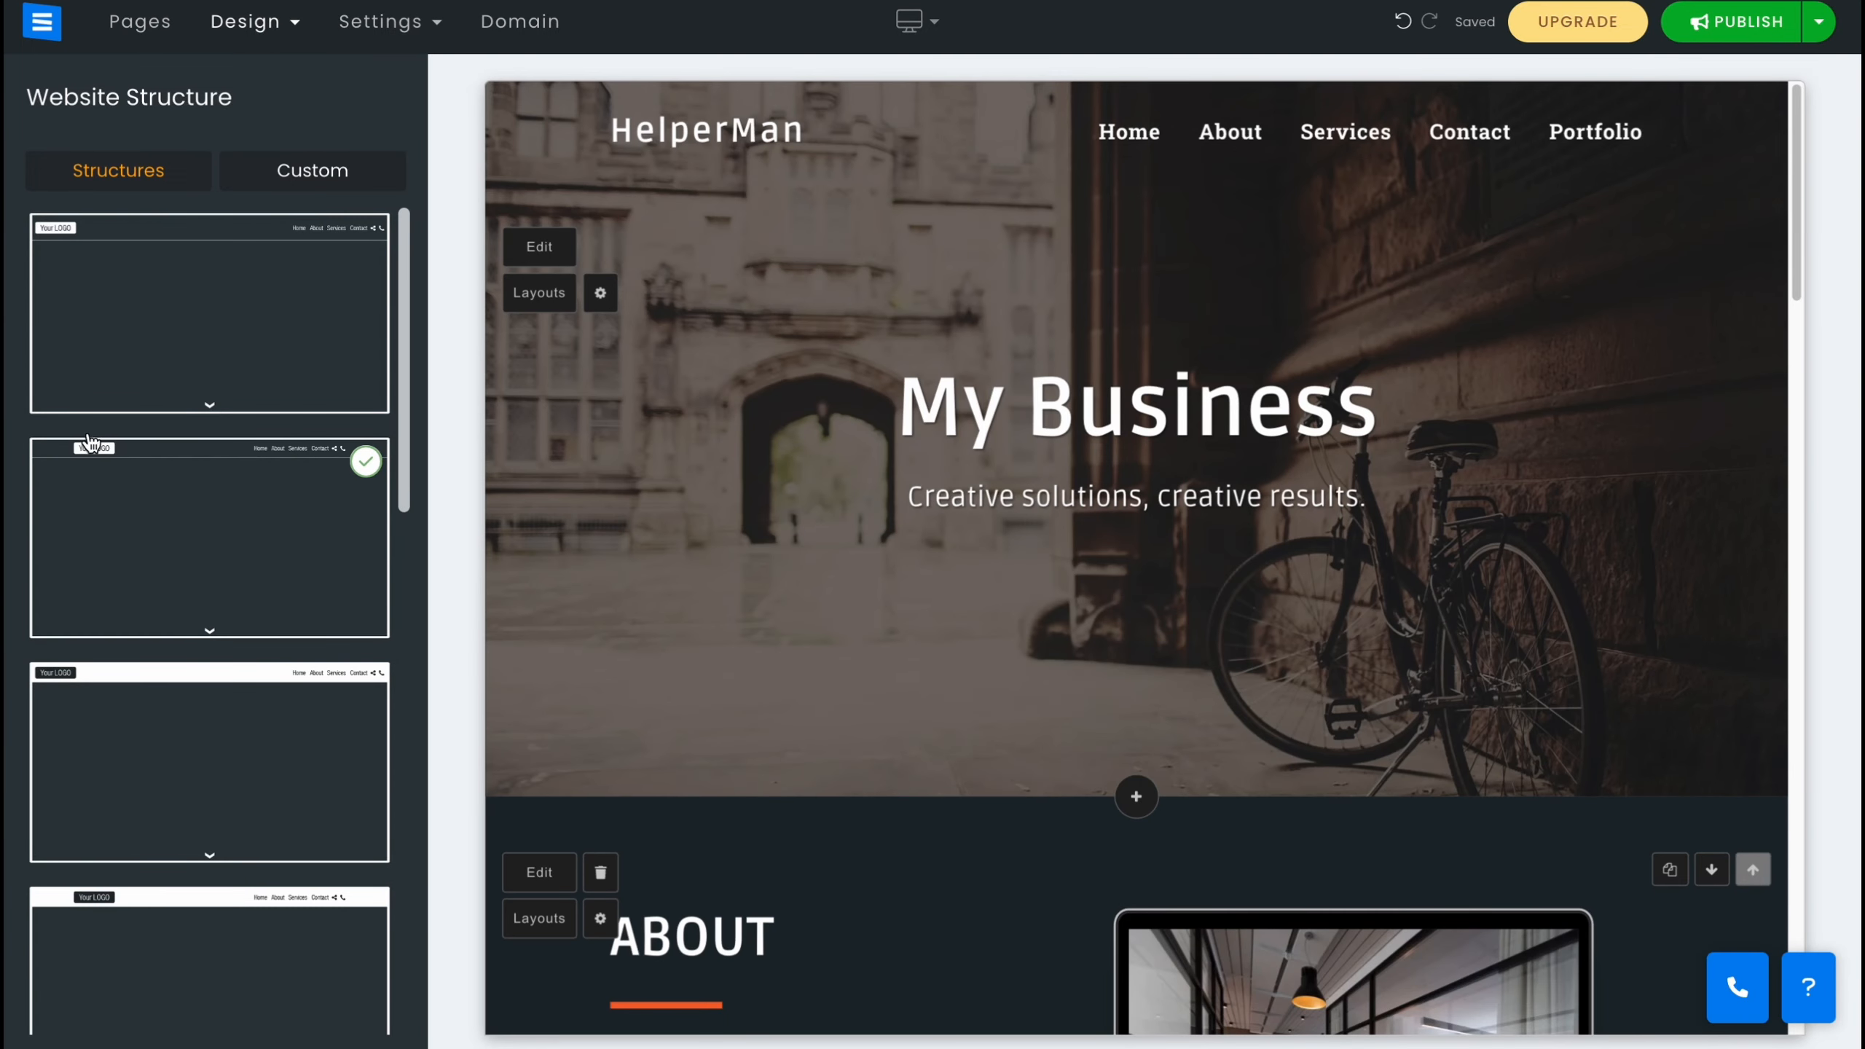
Check the domain name options for helperman.
left_click(419, 29)
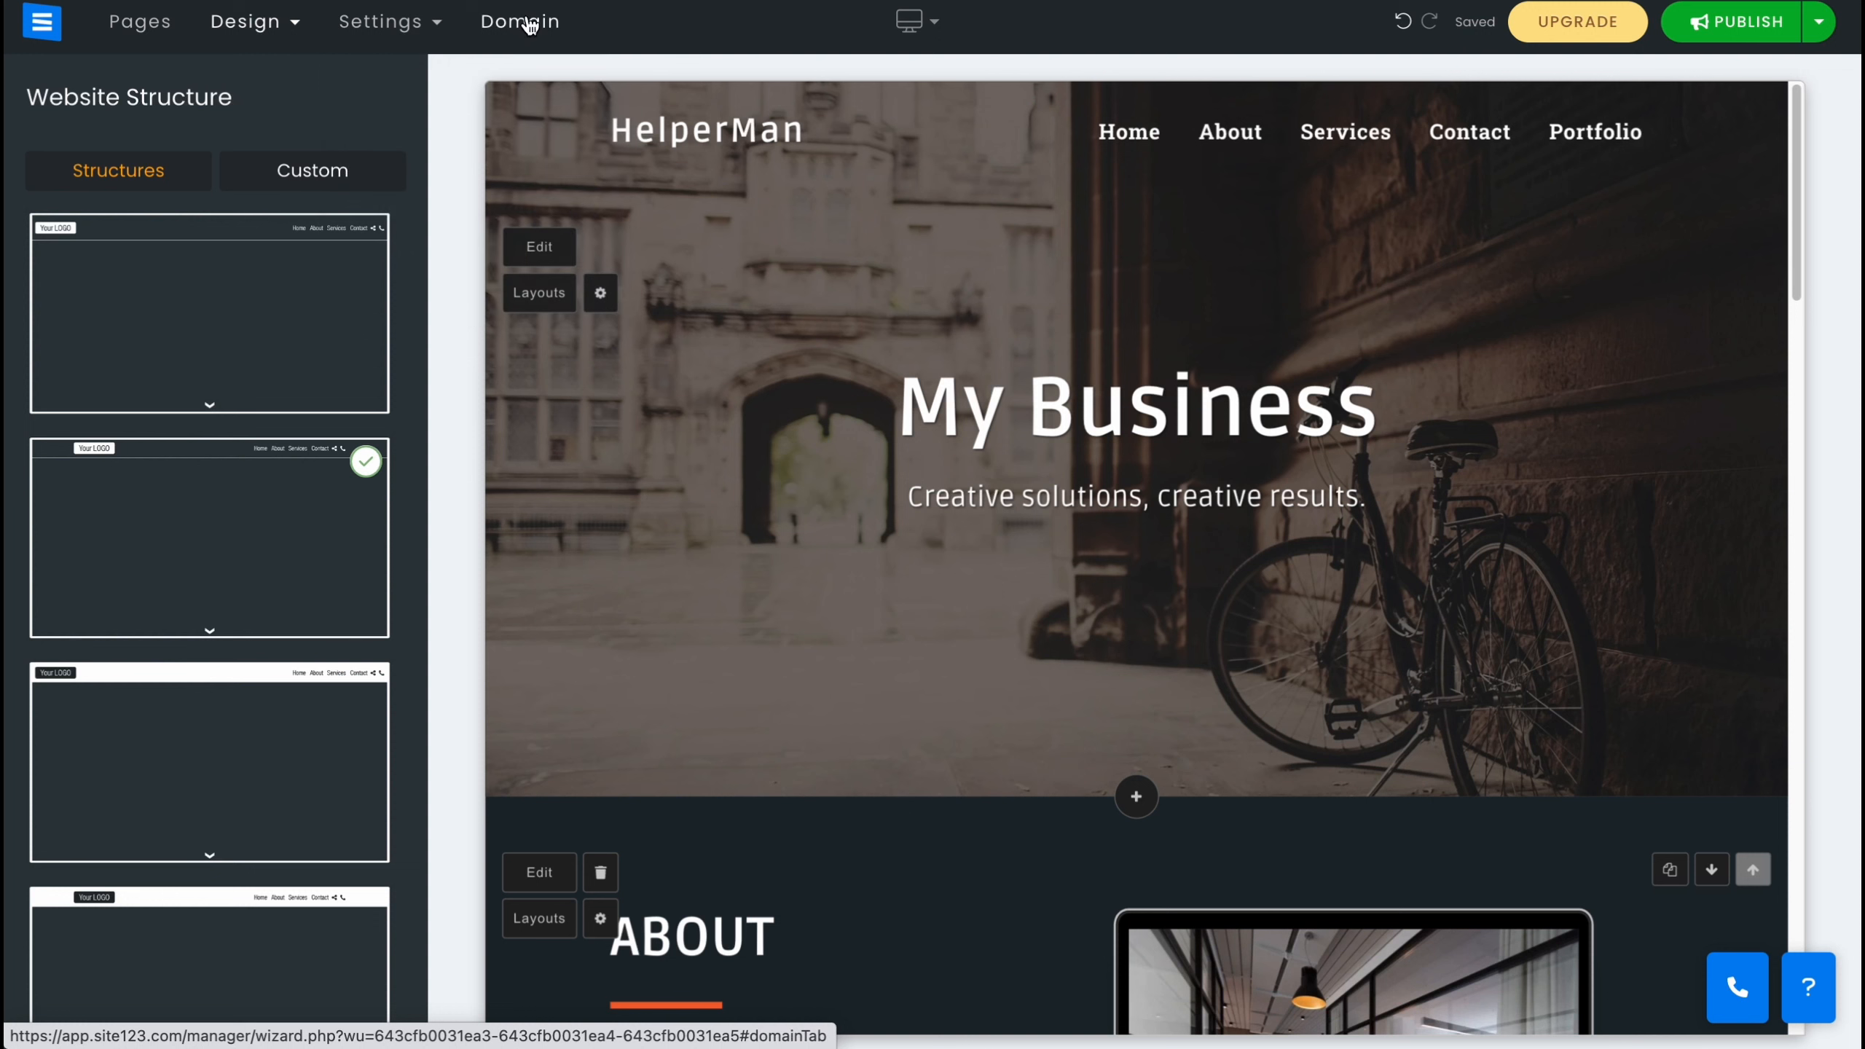
left_click(490, 23)
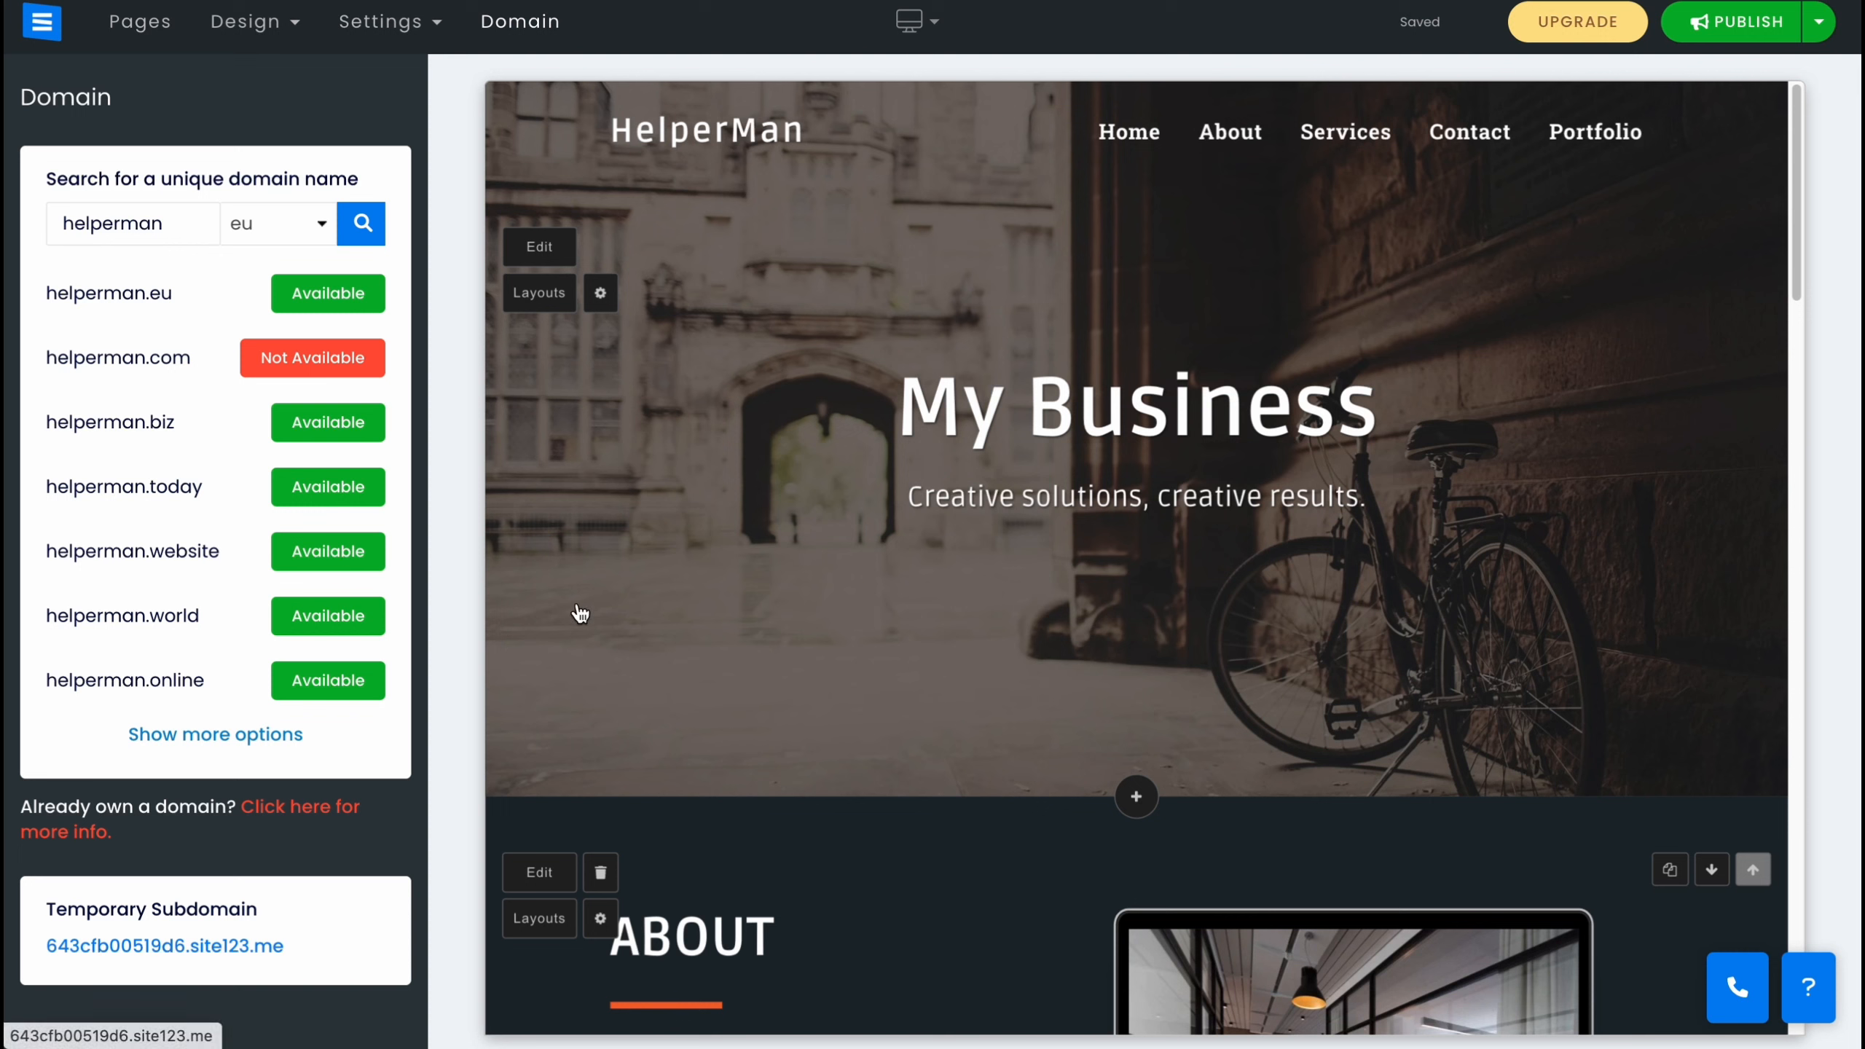
left_click(1064, 441)
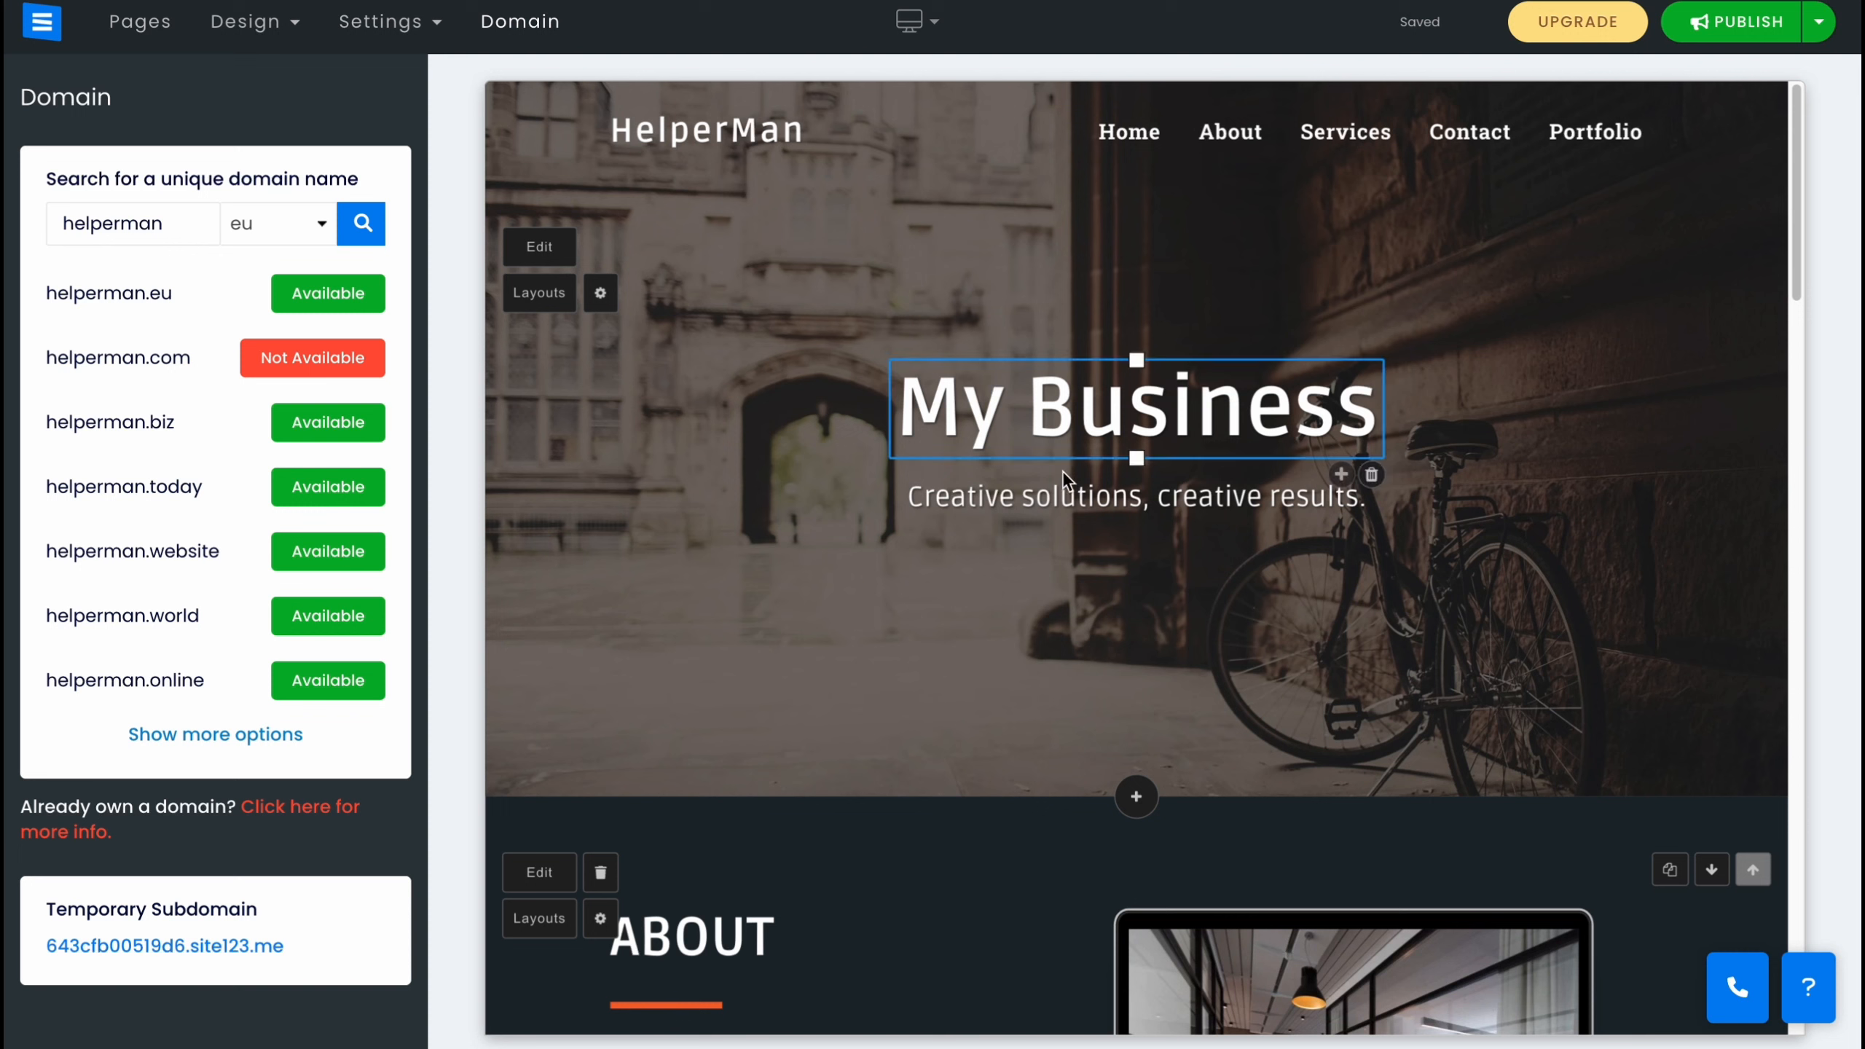
left_click(838, 319)
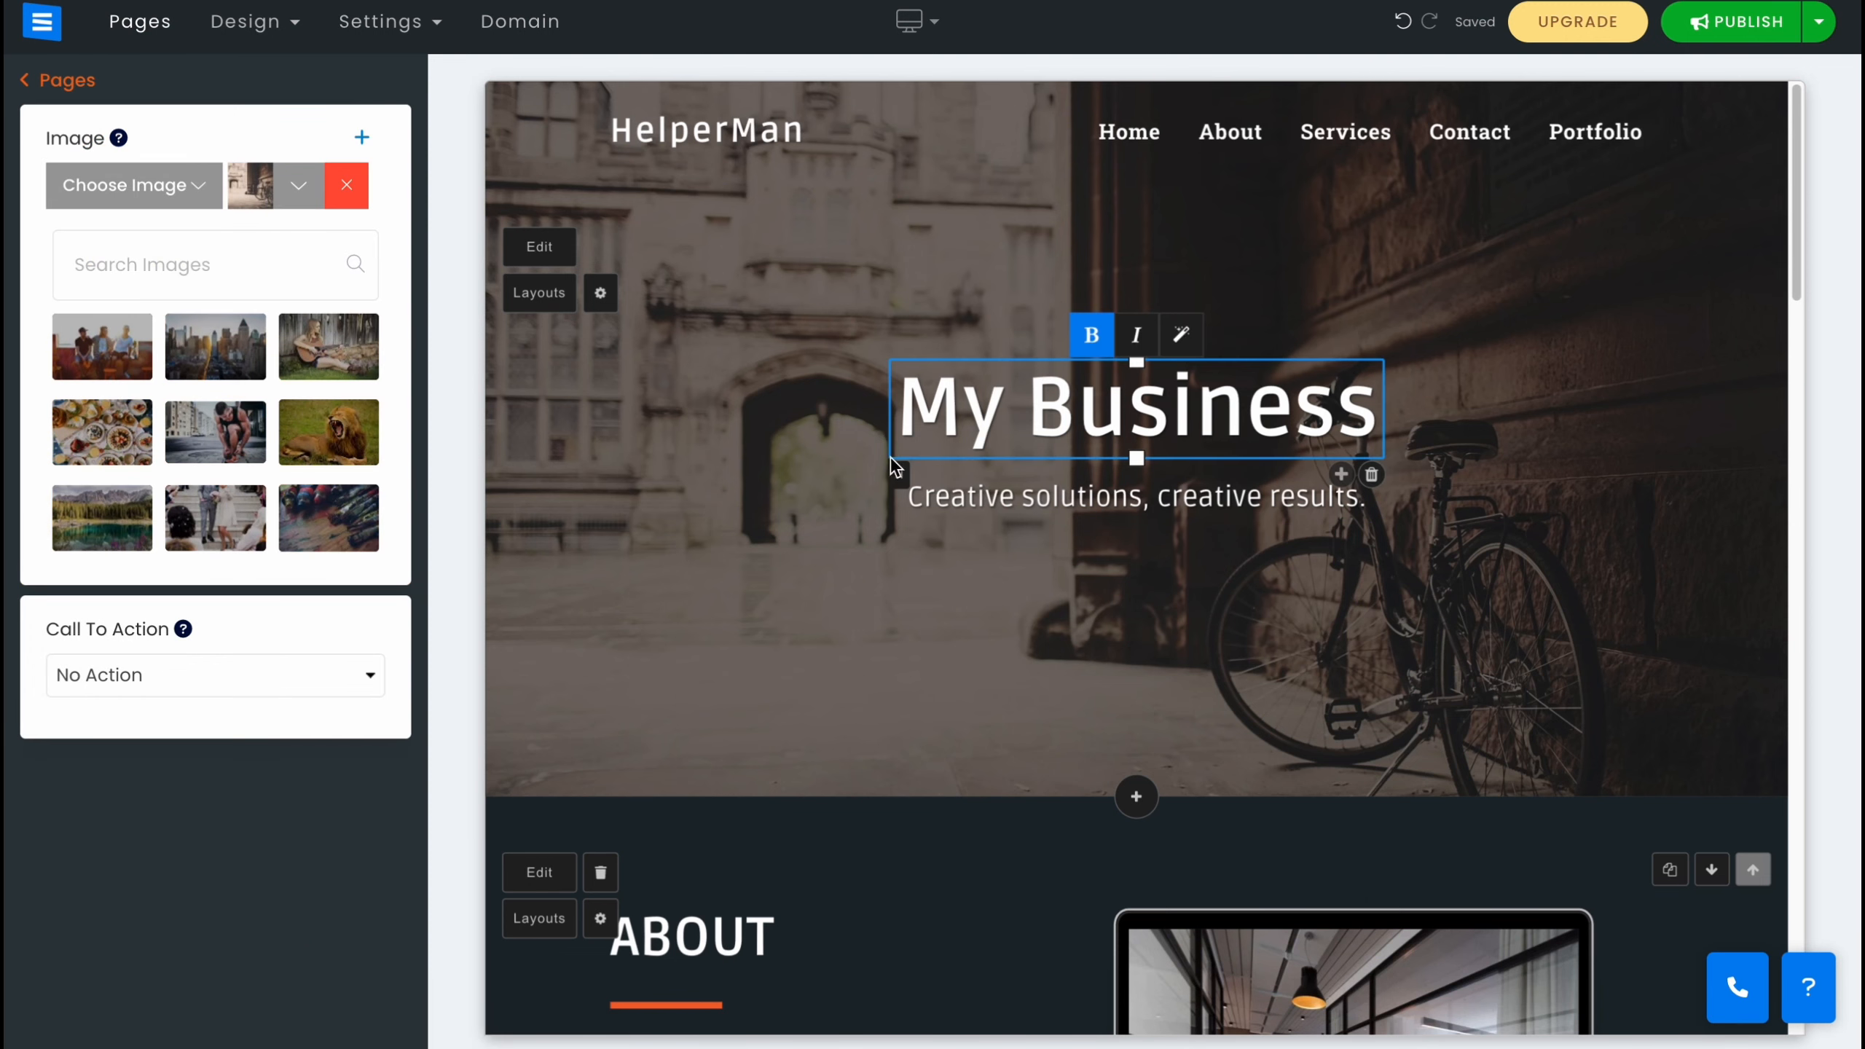
Change the Home hero heading to HelperMan.
scroll(1214, 478, "down", 2)
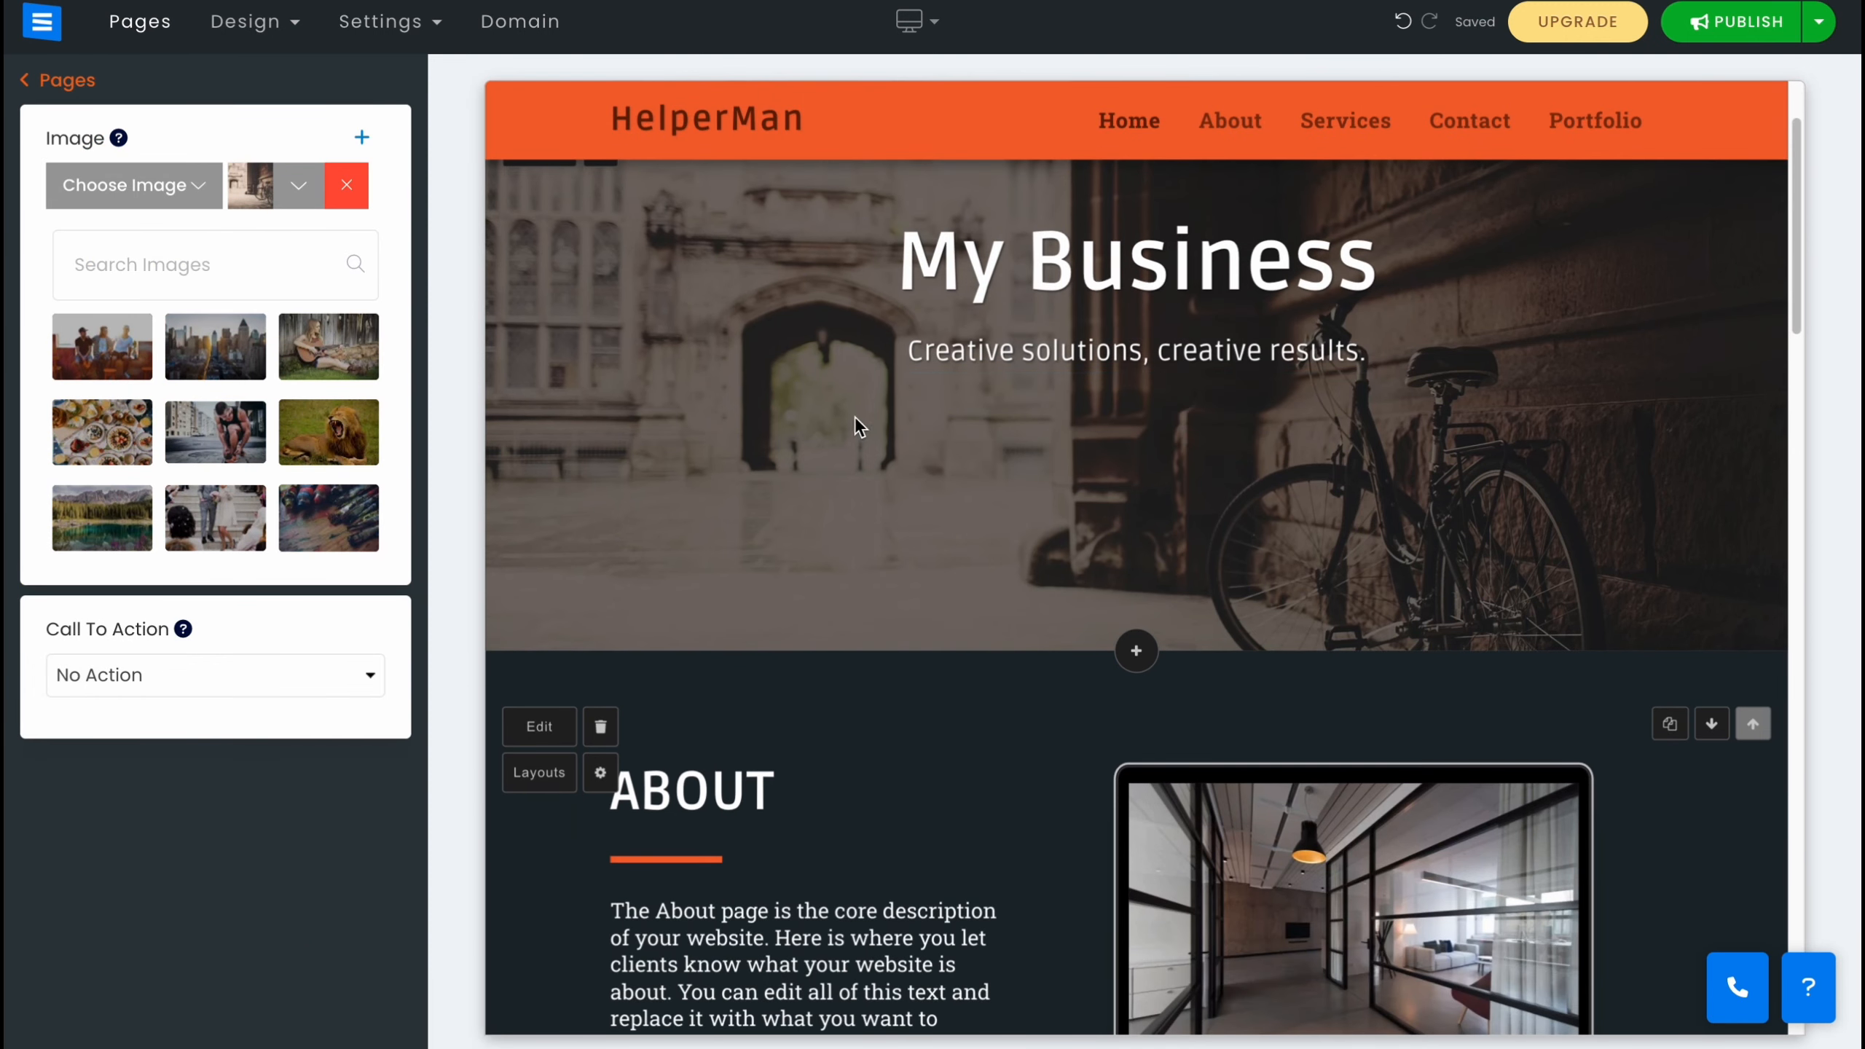
scroll(1141, 530, "up", 2)
left_click(1108, 416)
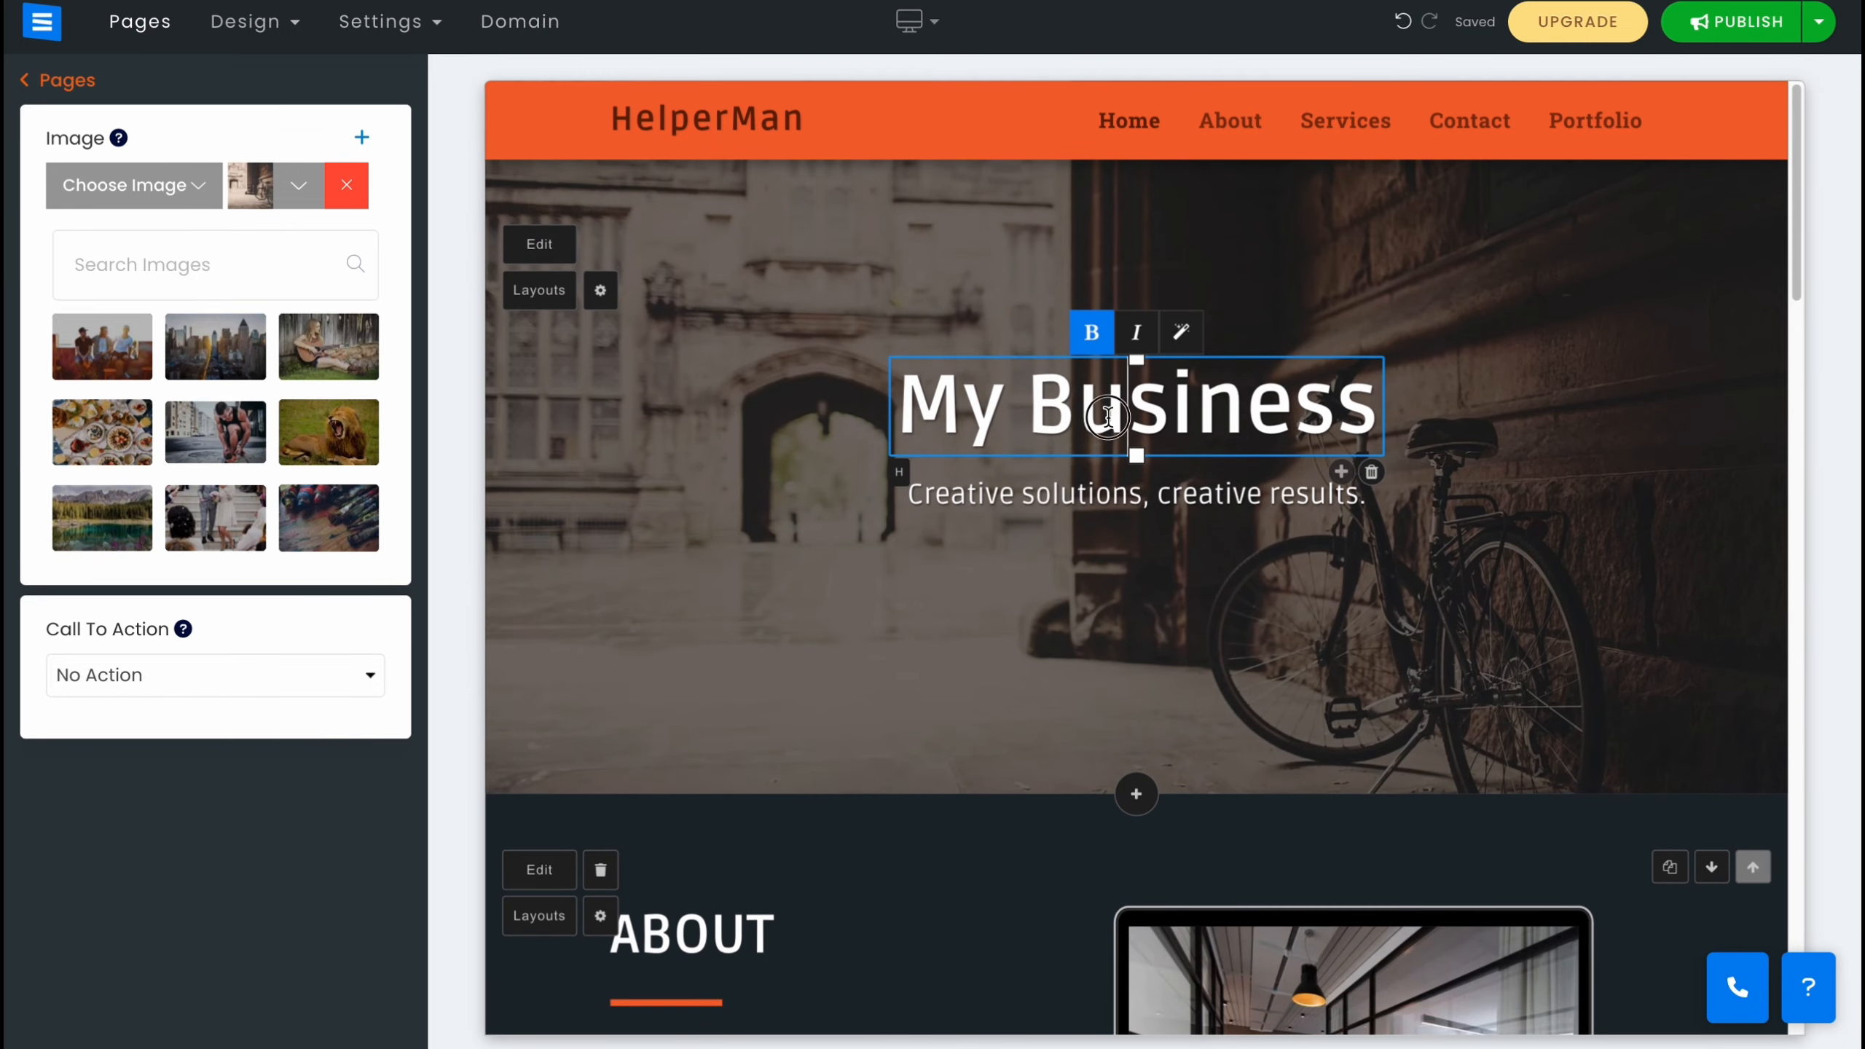
left_click_drag(1367, 414, 896, 400)
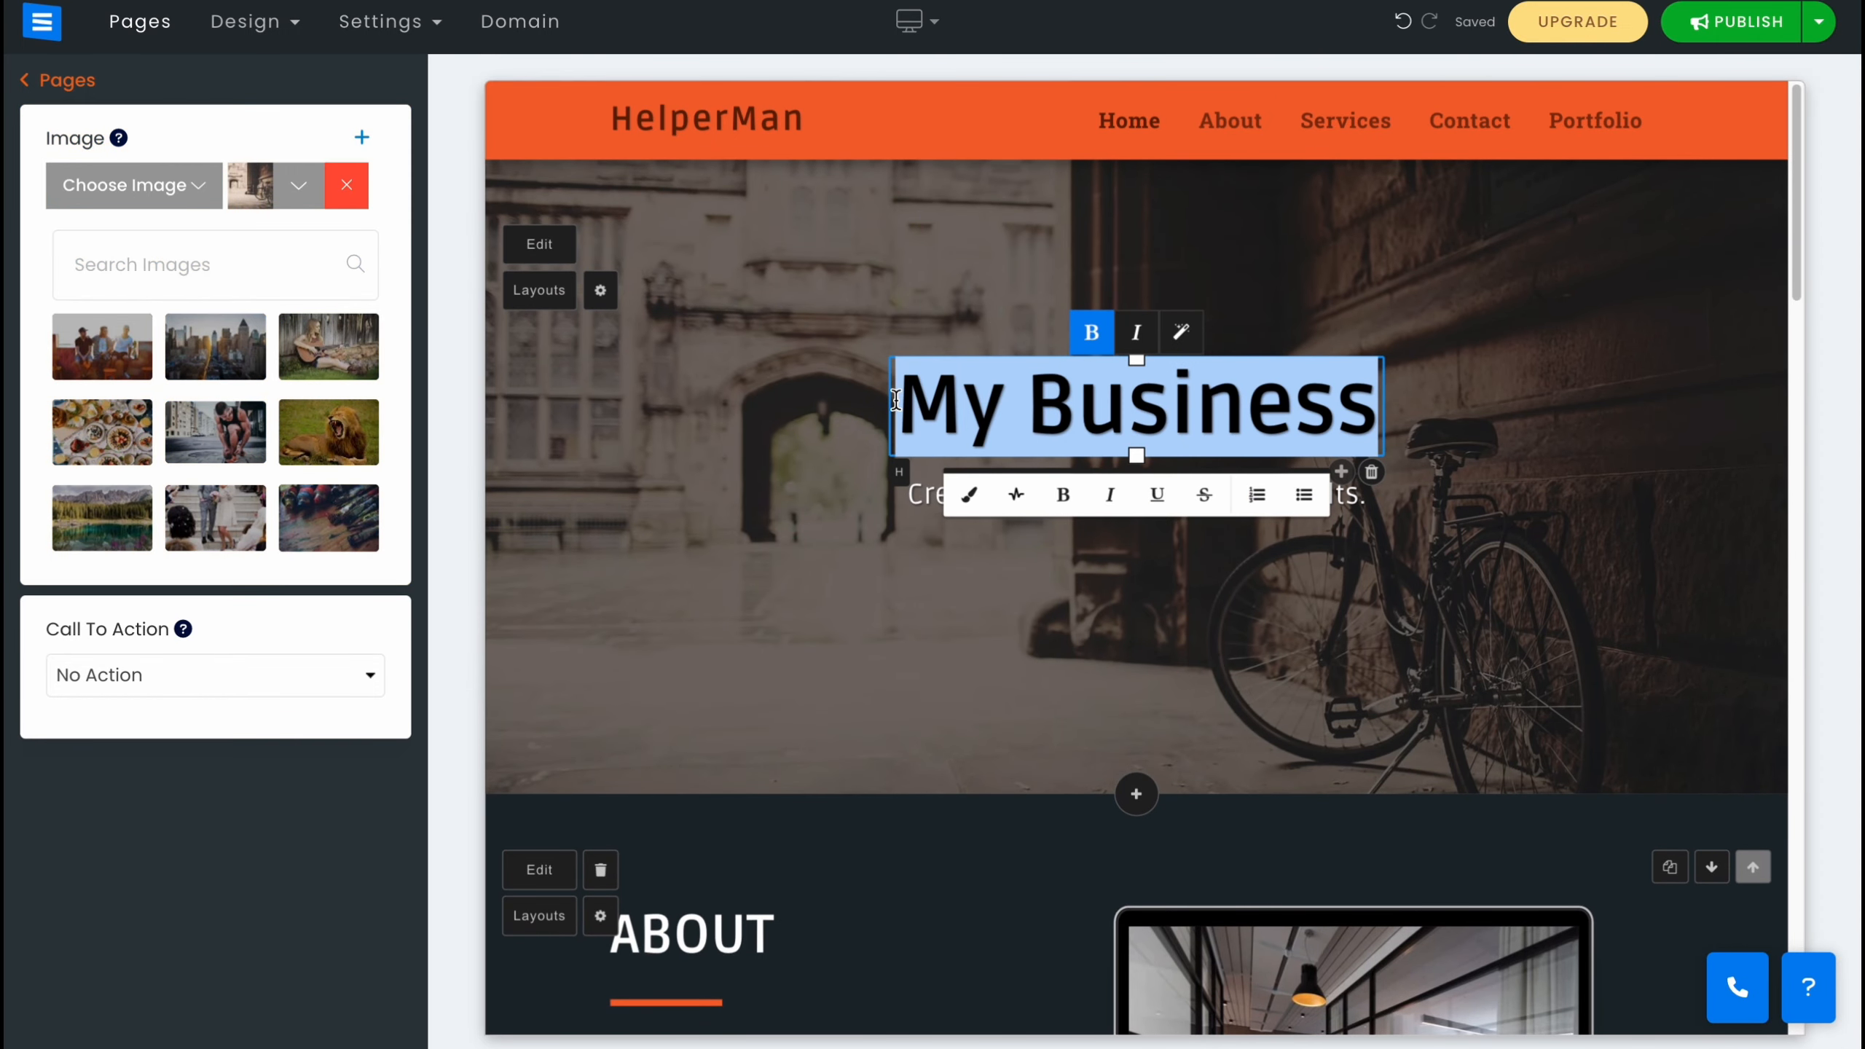
type("Helpe")
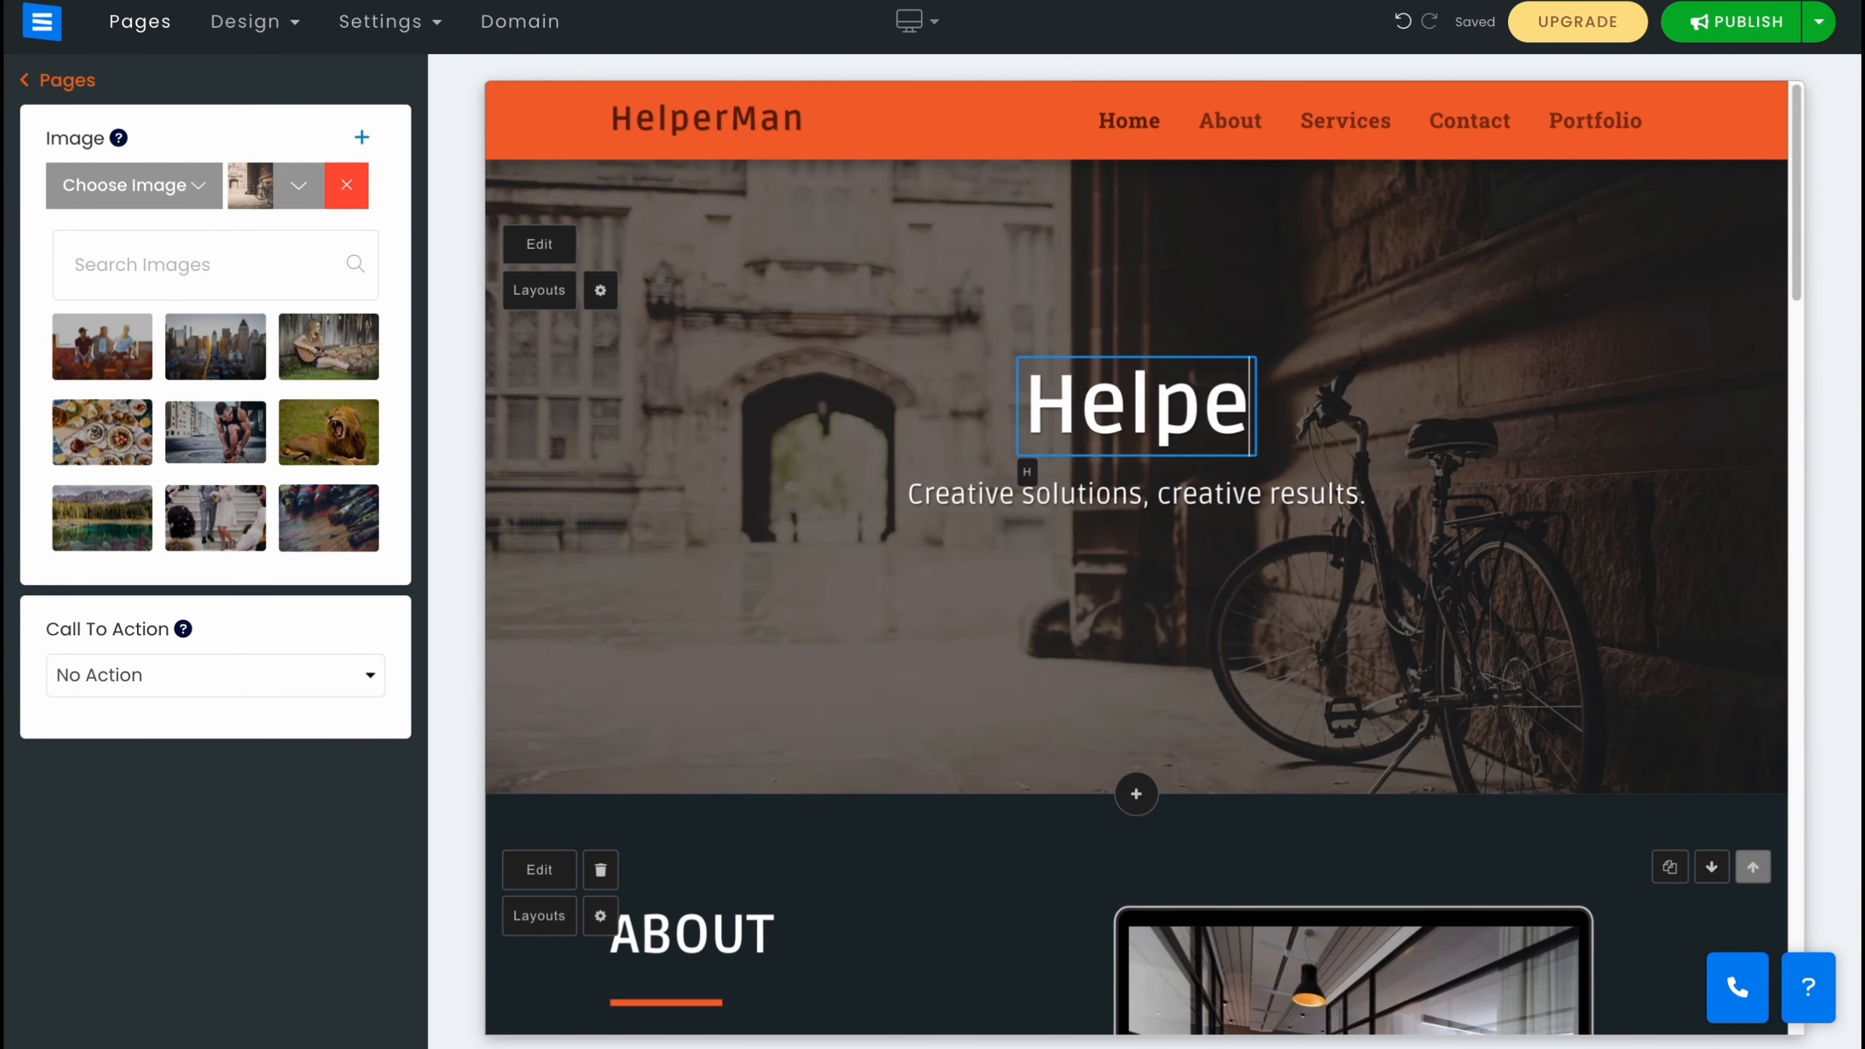
key("BackSpace")
type("erMan")
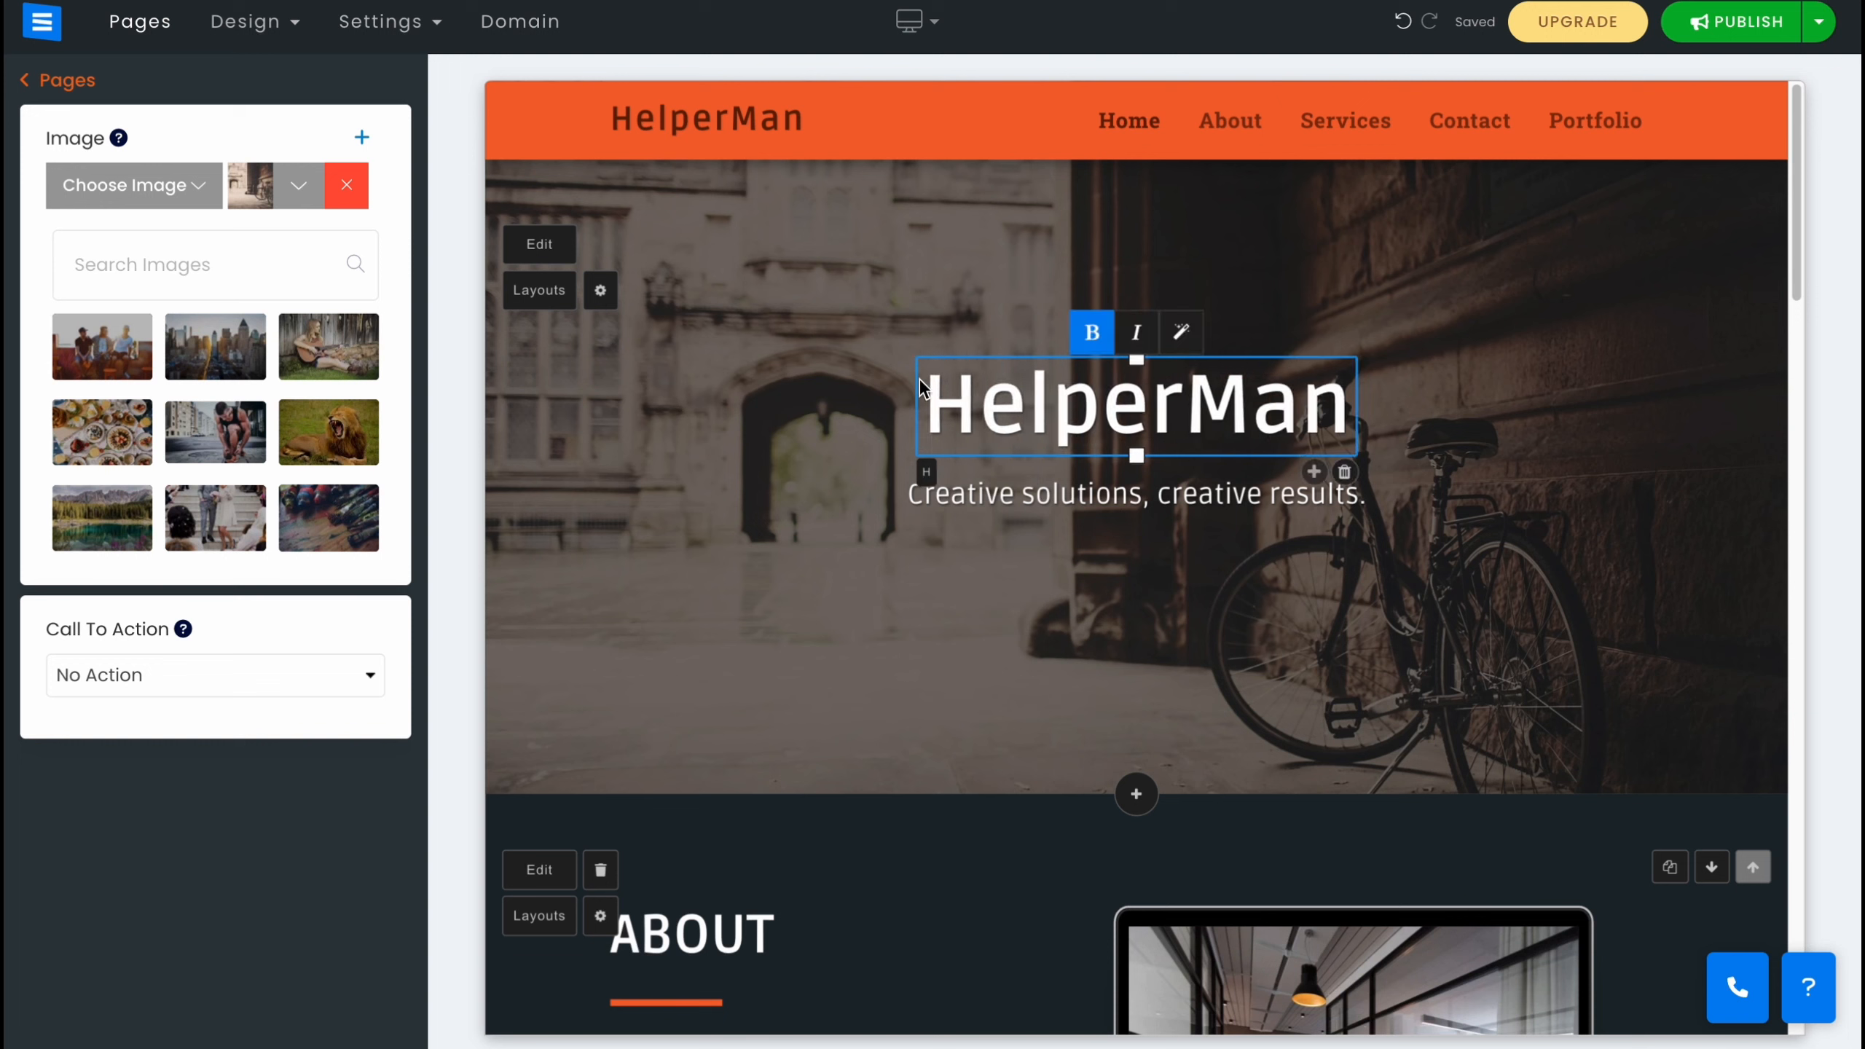
left_click(1094, 506)
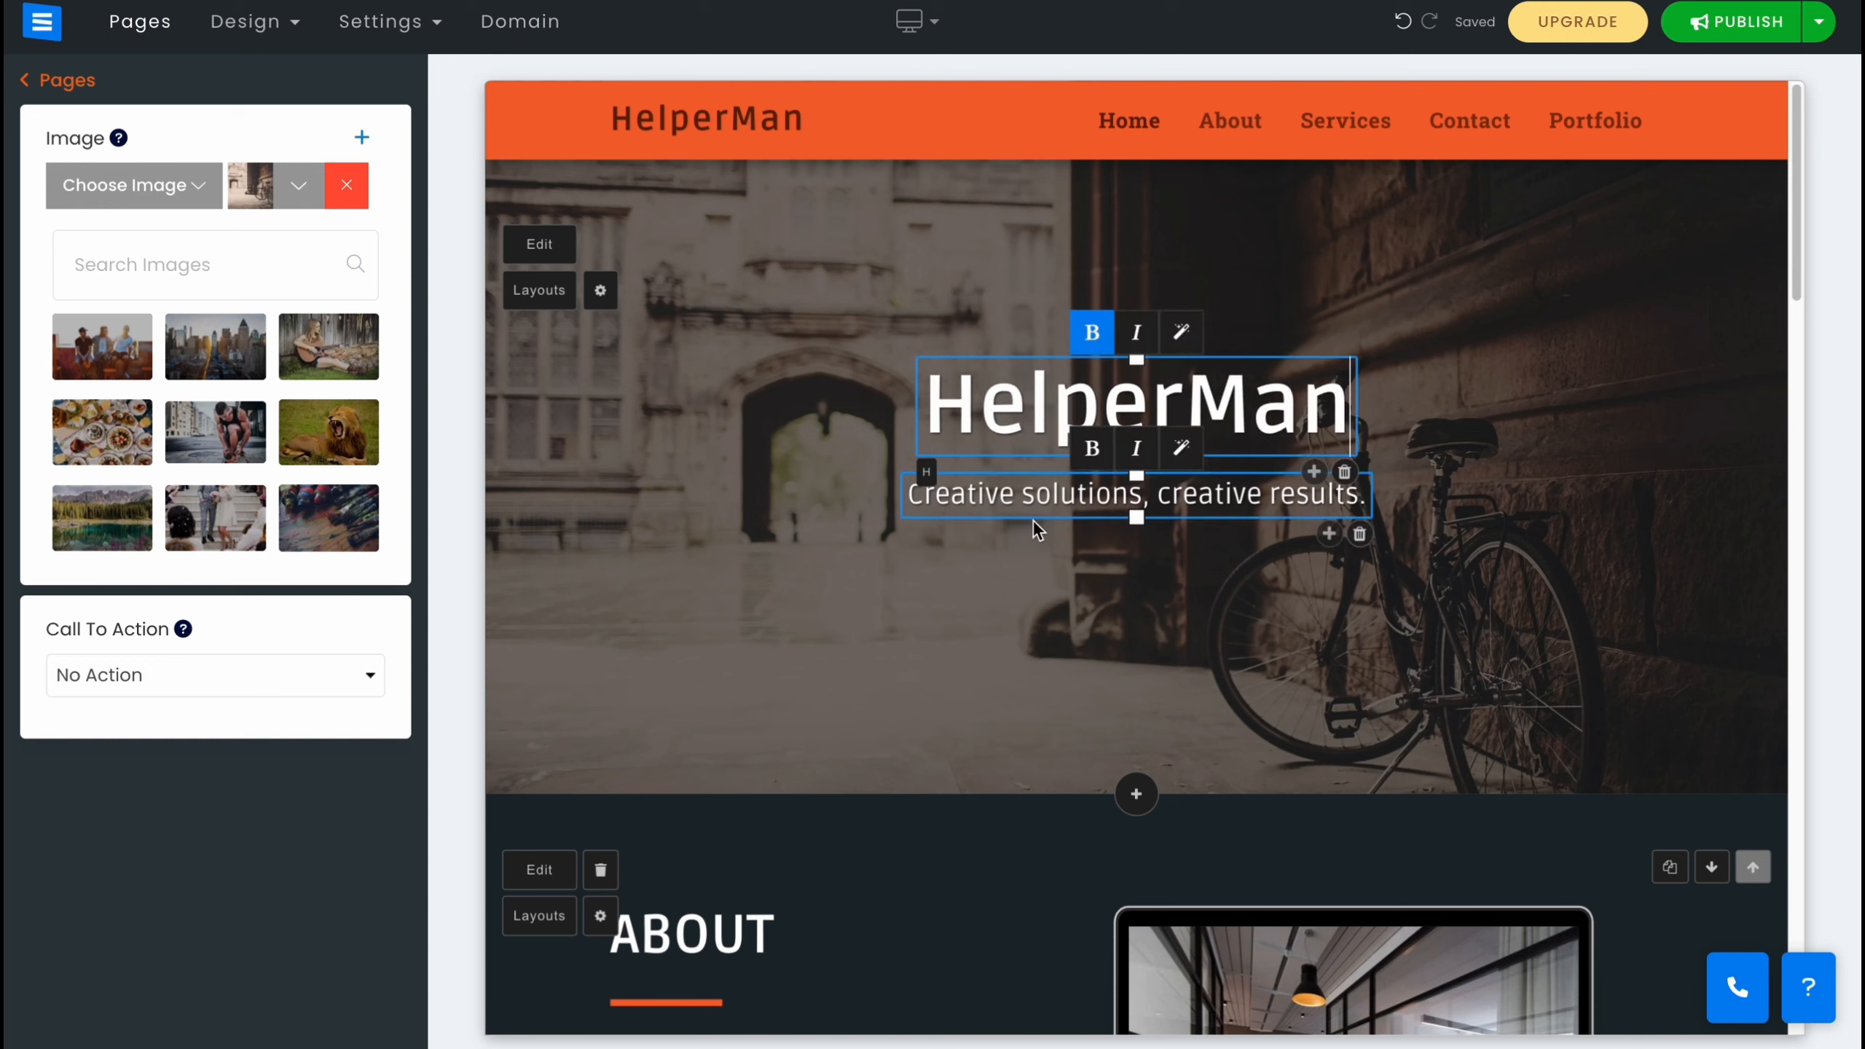
left_click(1475, 543)
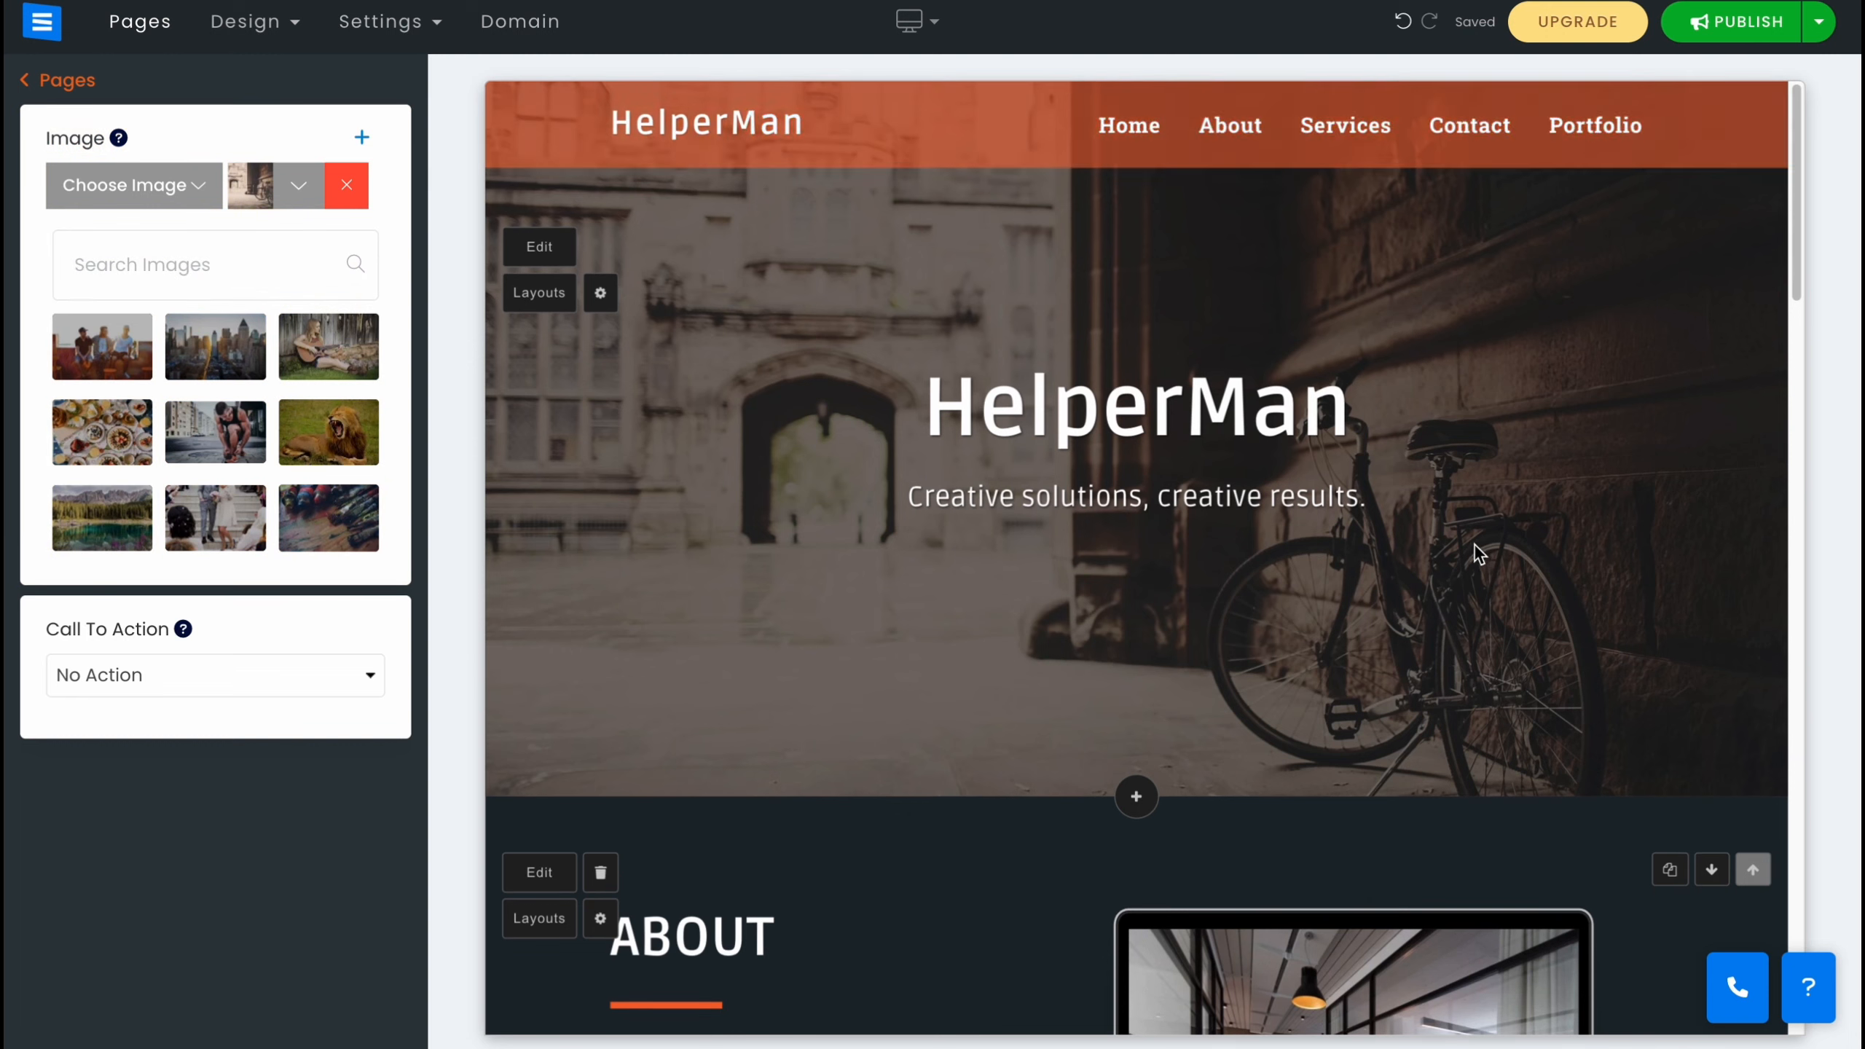
left_click(930, 412)
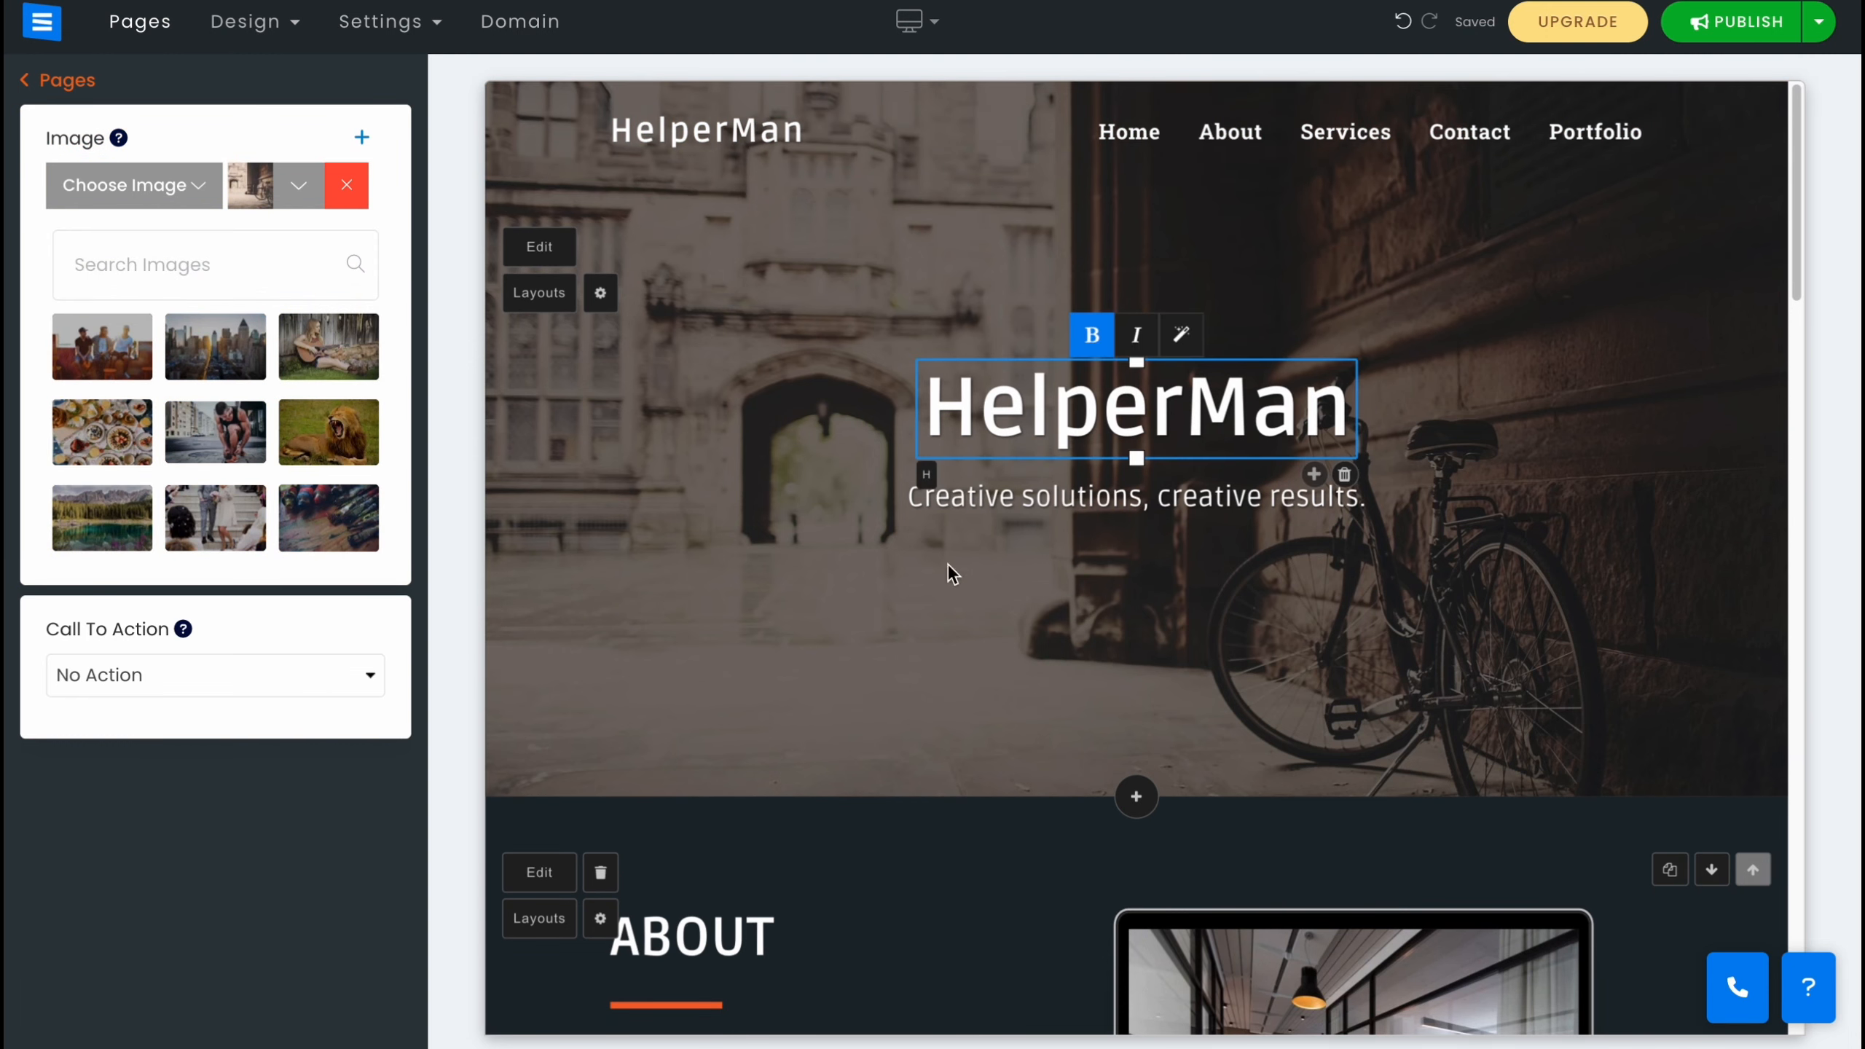
Replace the About section image with the panda photo from an image library search for animals.
left_click(1233, 644)
scroll(1359, 809, "down", 5)
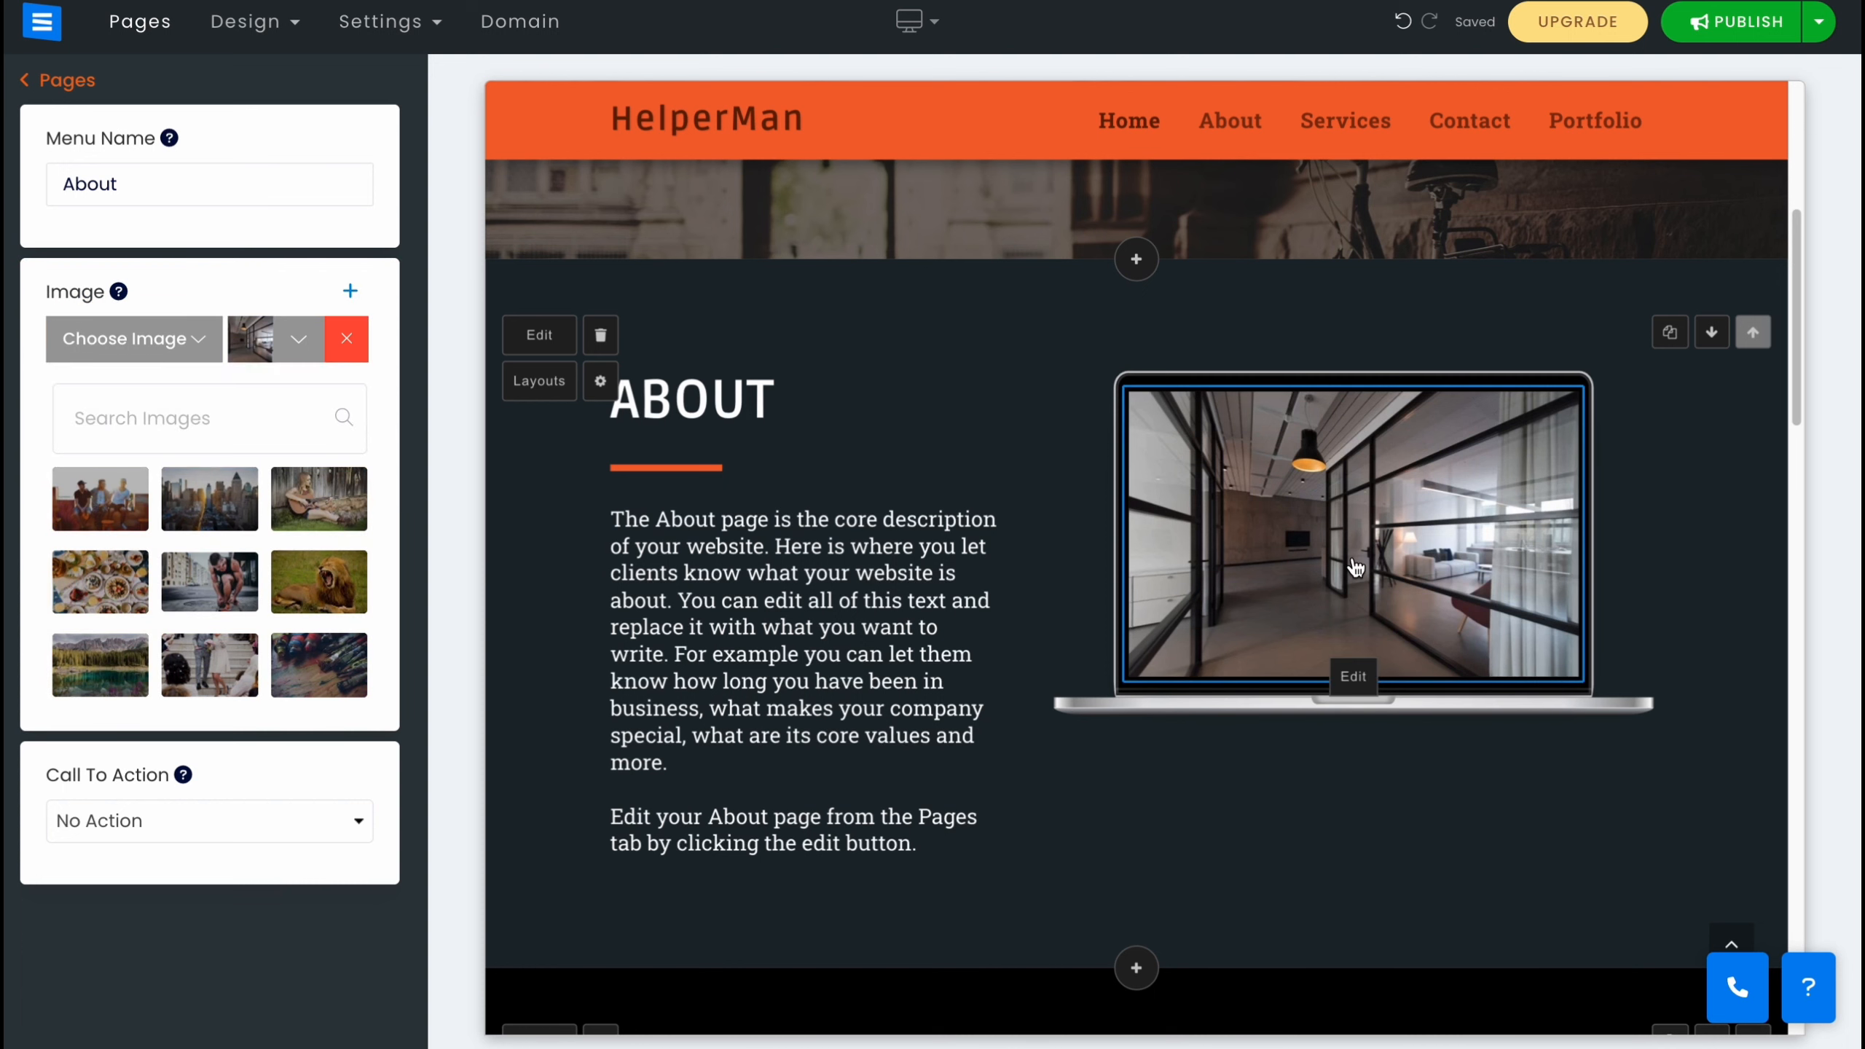
type("animals")
key("Return")
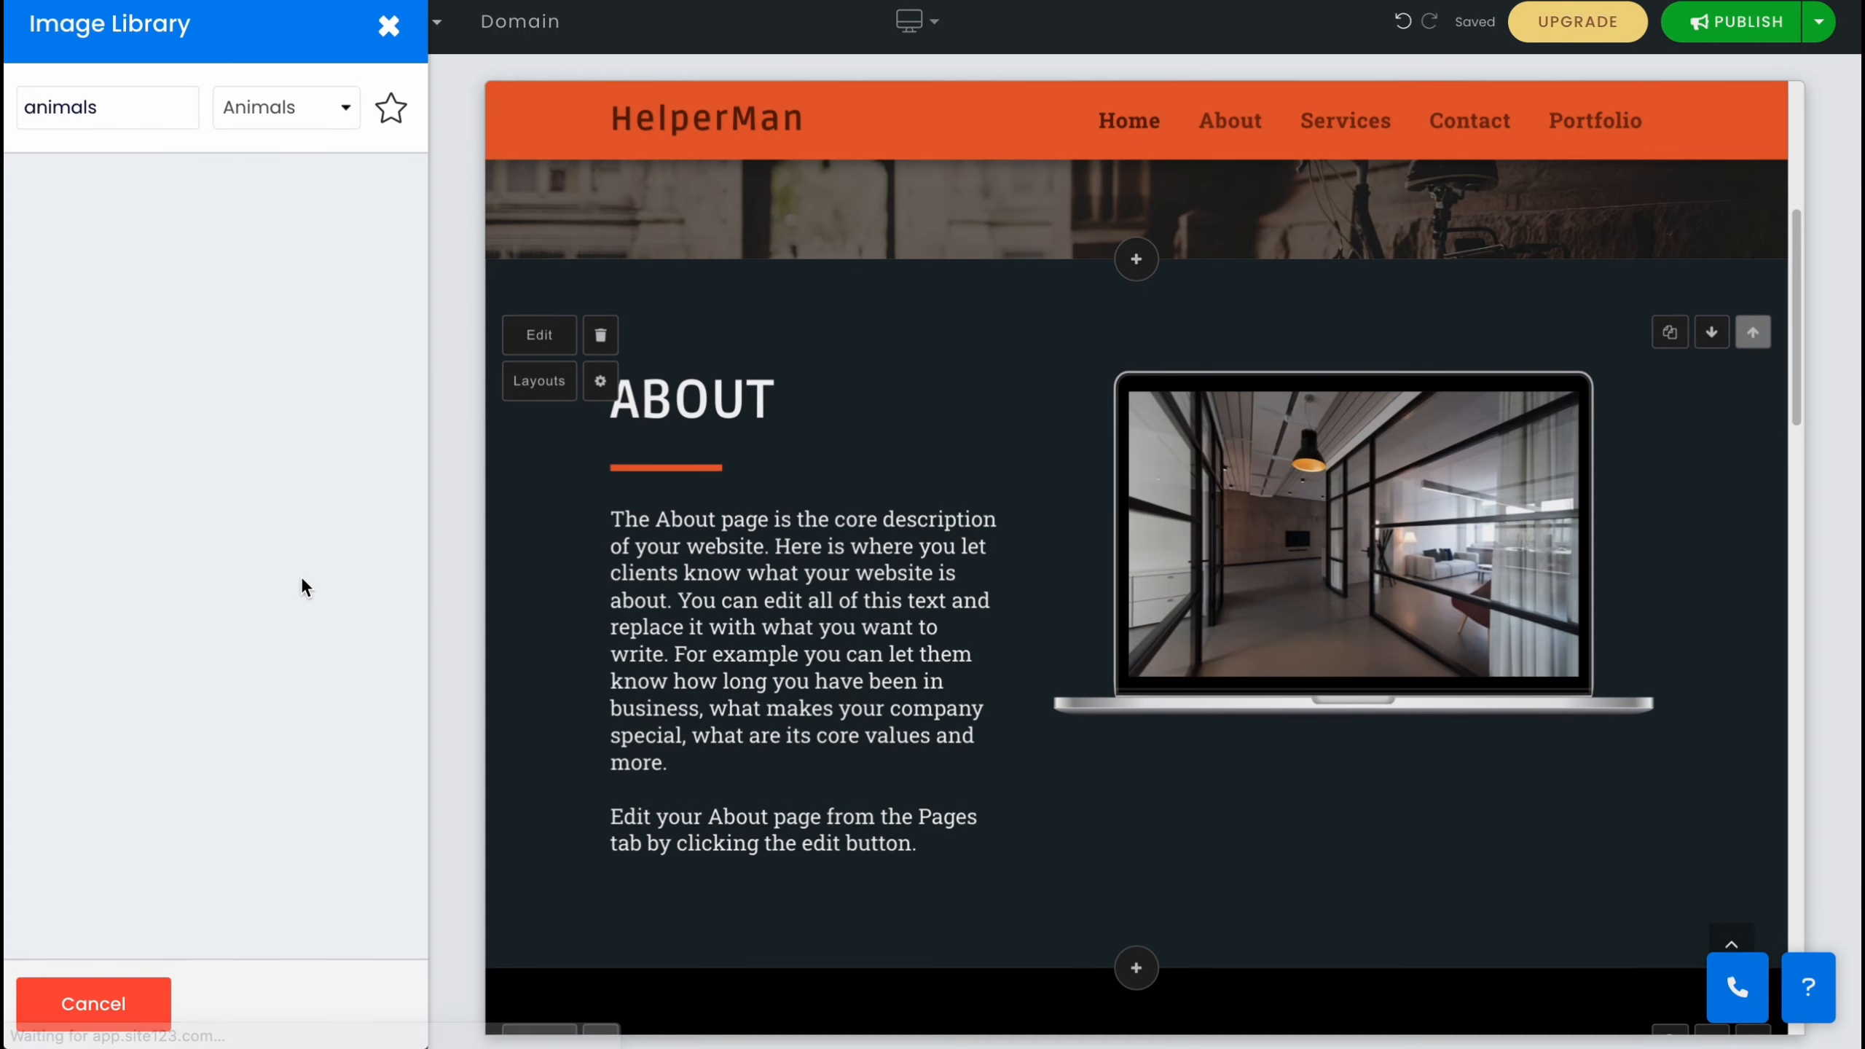
left_click(275, 254)
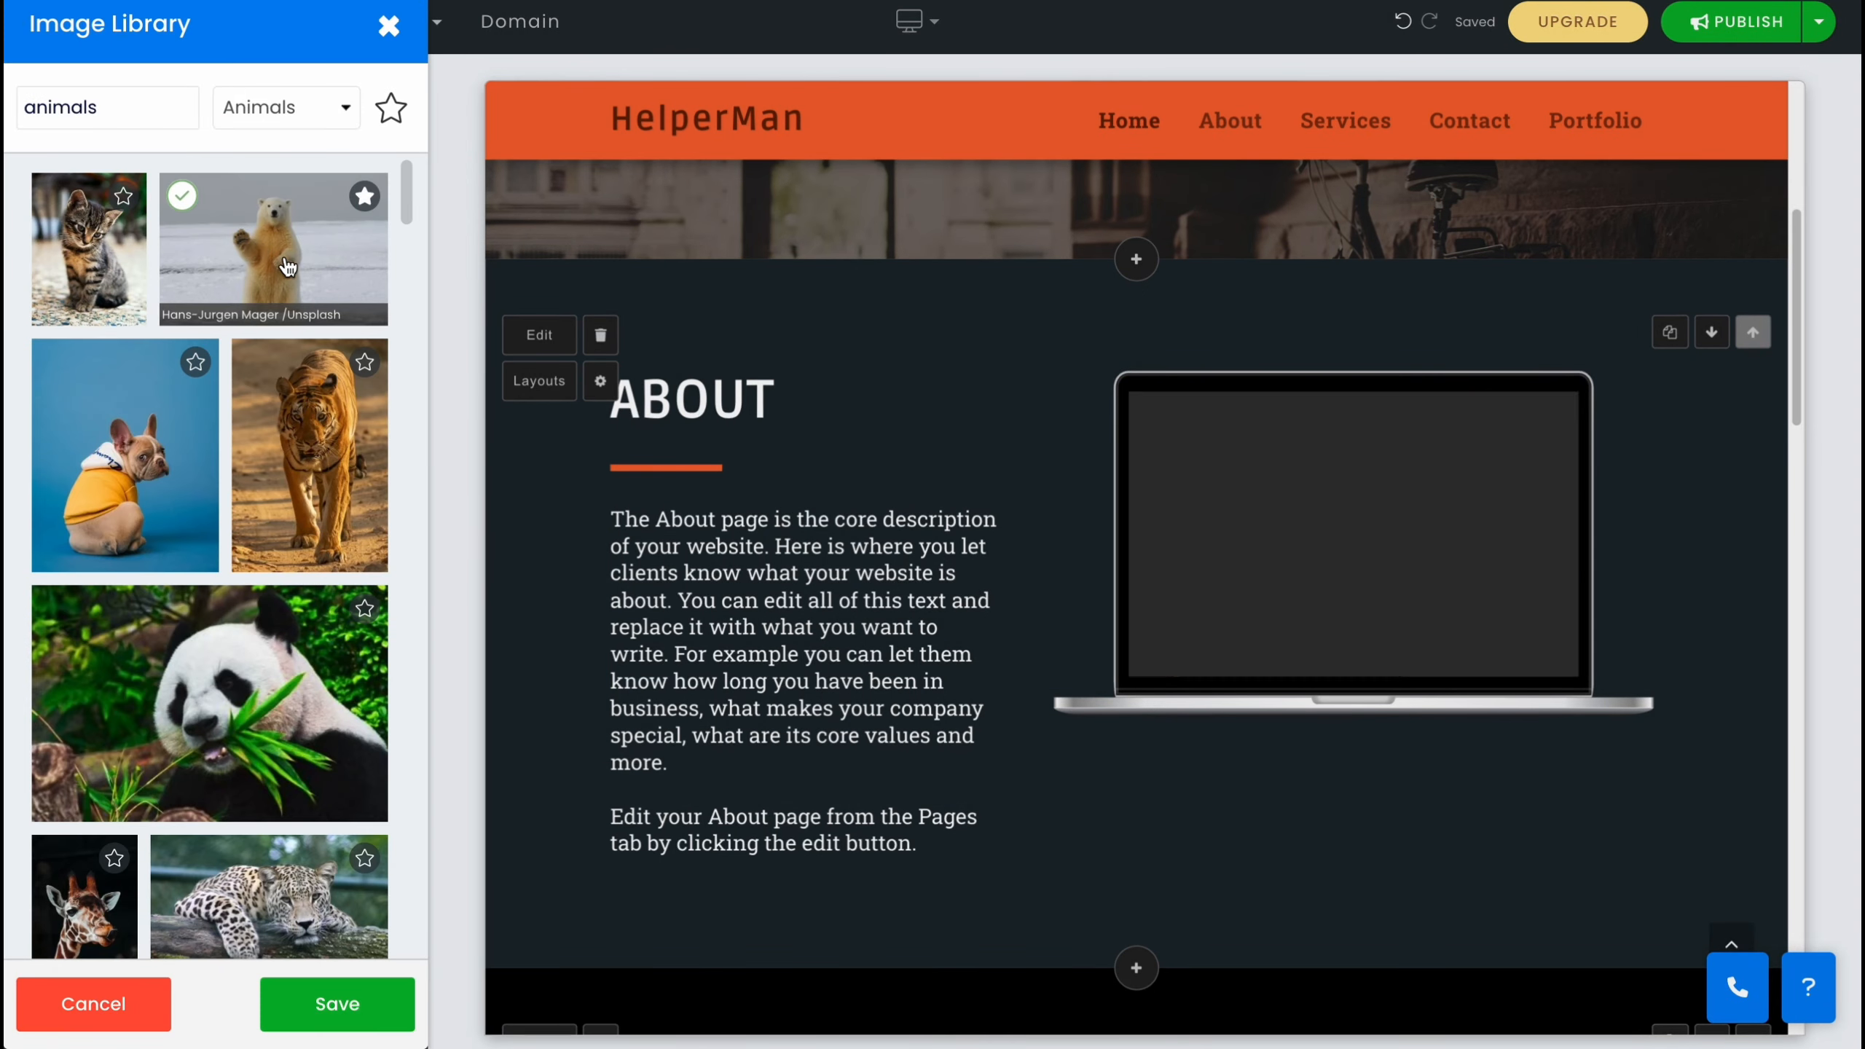
left_click(210, 701)
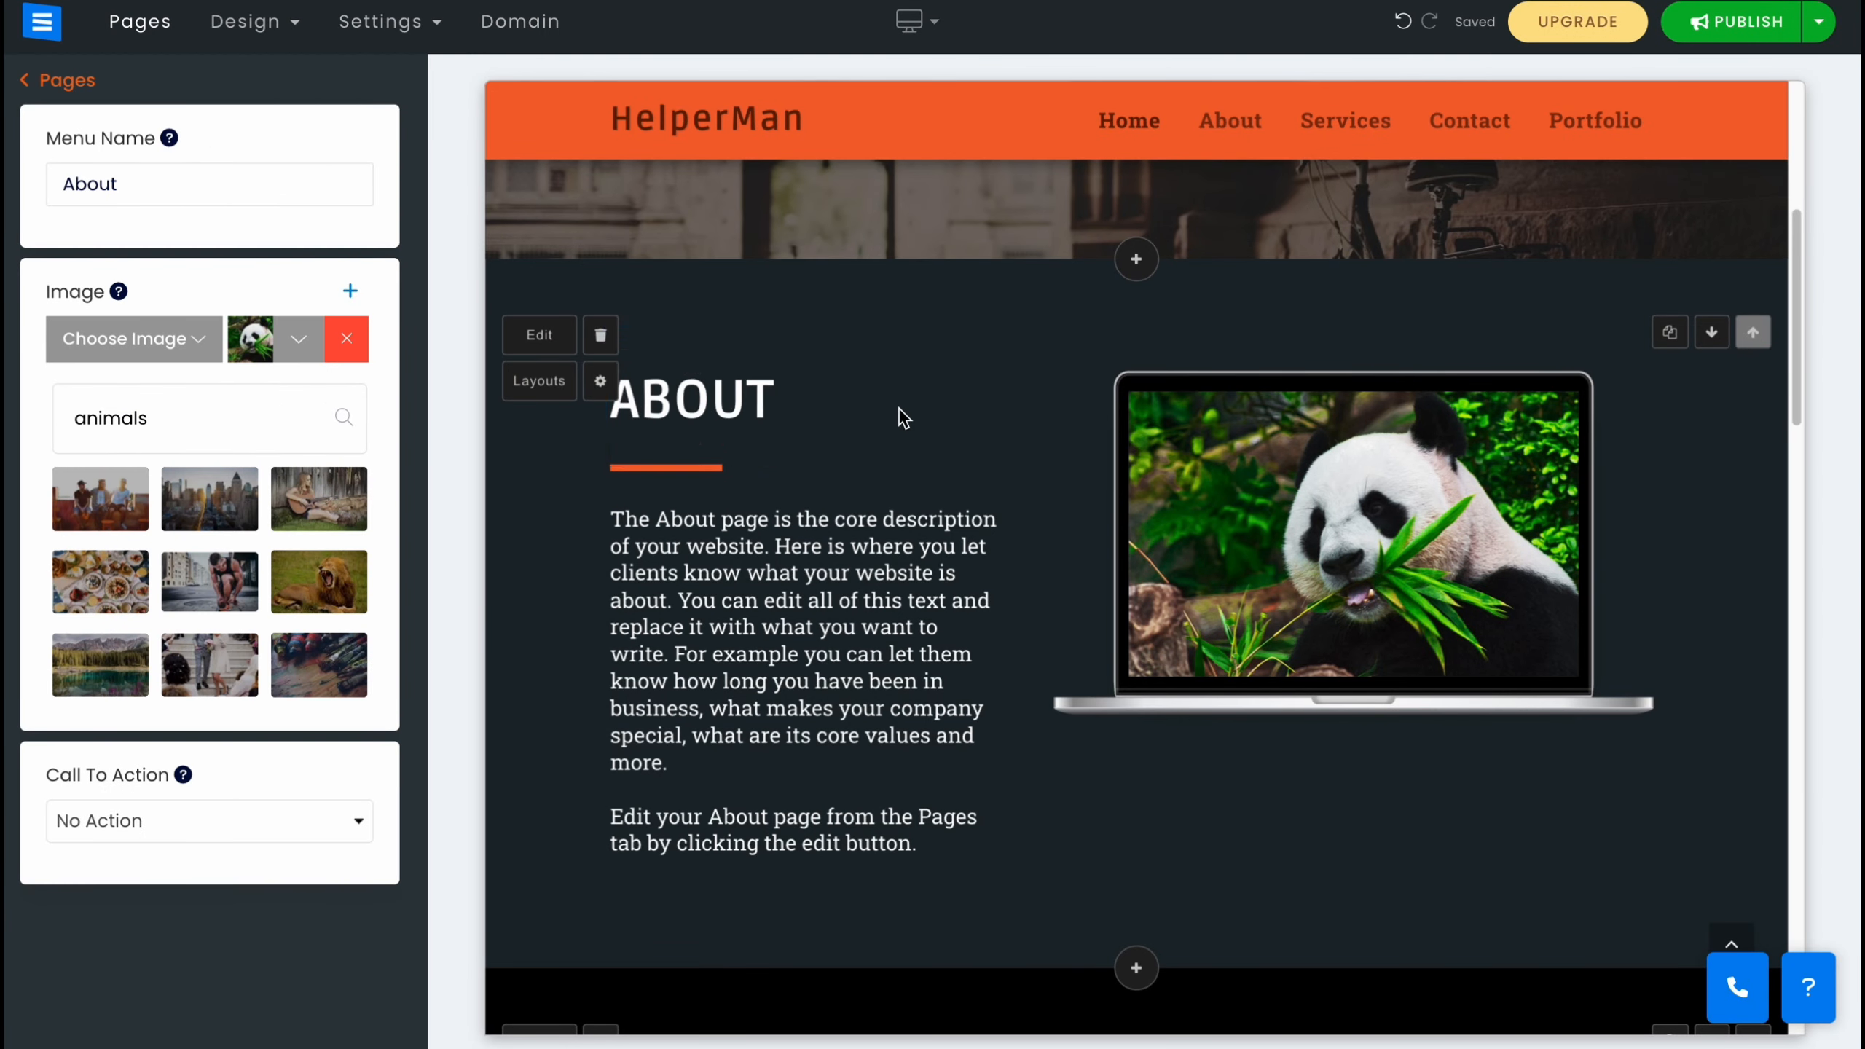
Set the hero section's menu opacity to Slight Opacity.
scroll(901, 434, "up", 5)
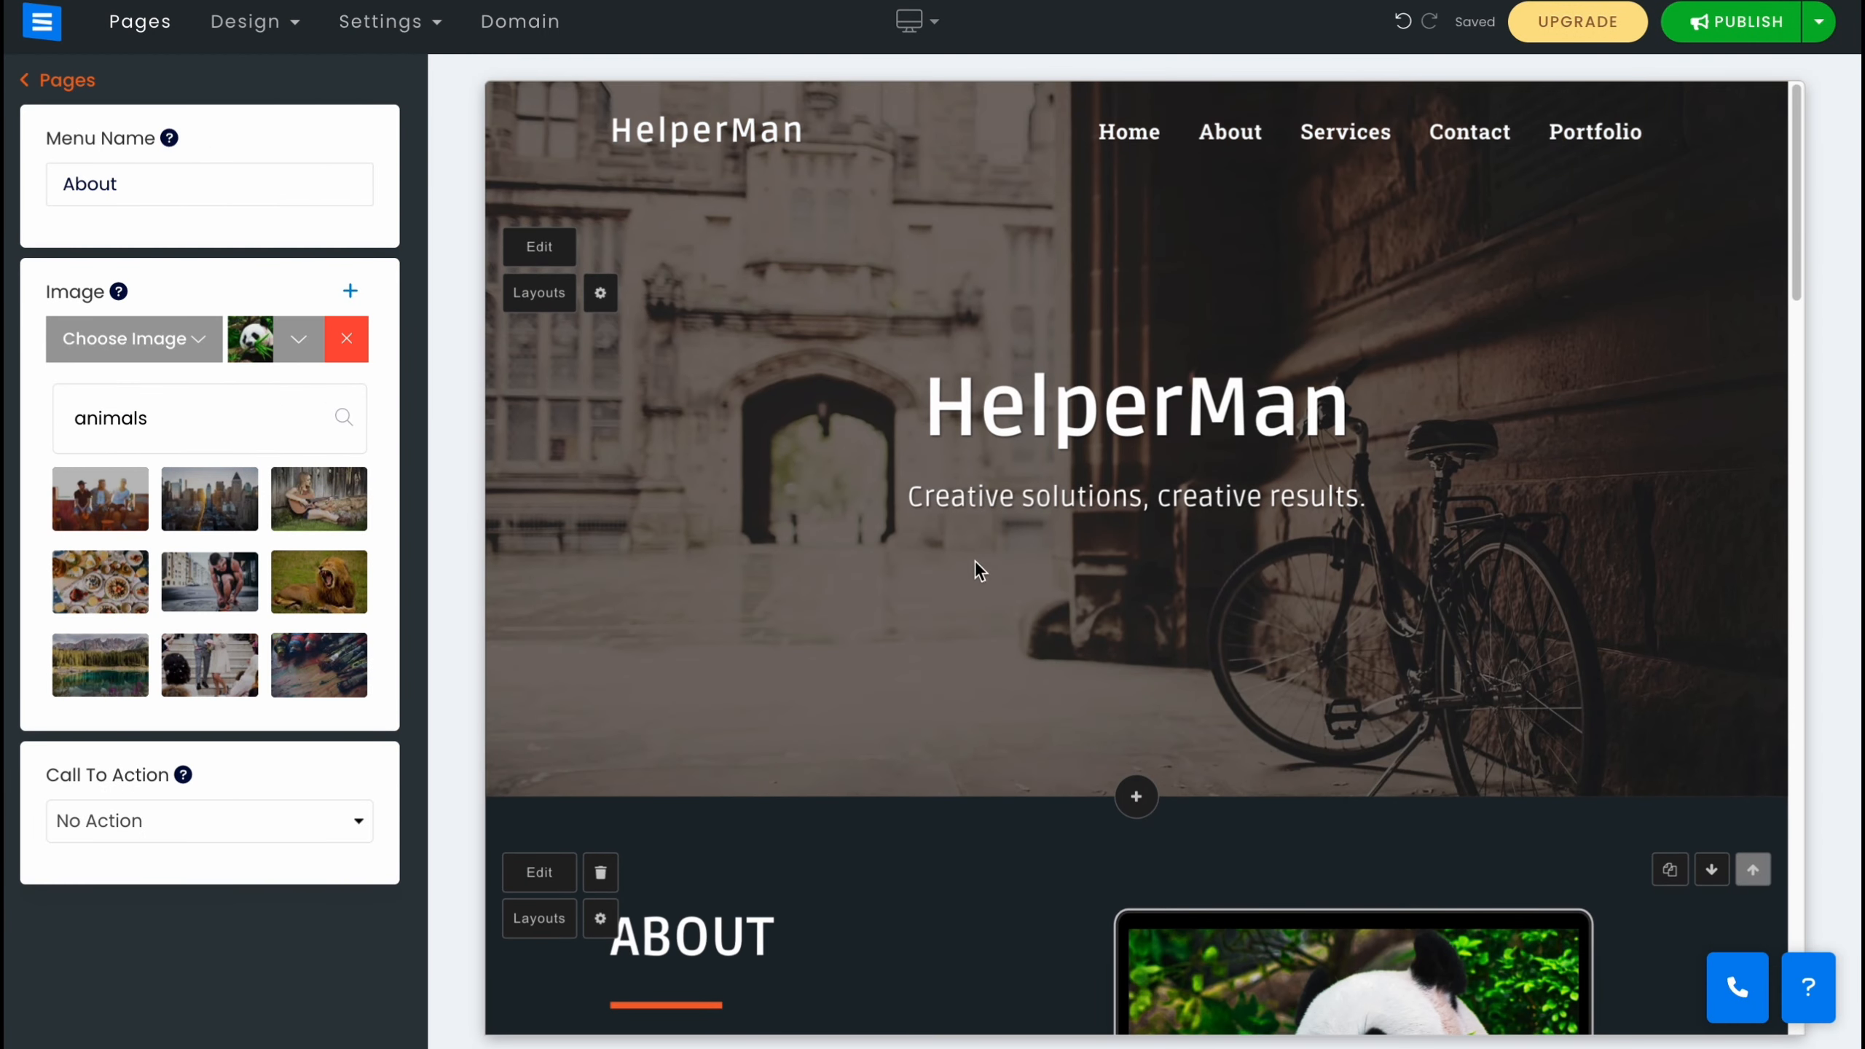
left_click(600, 292)
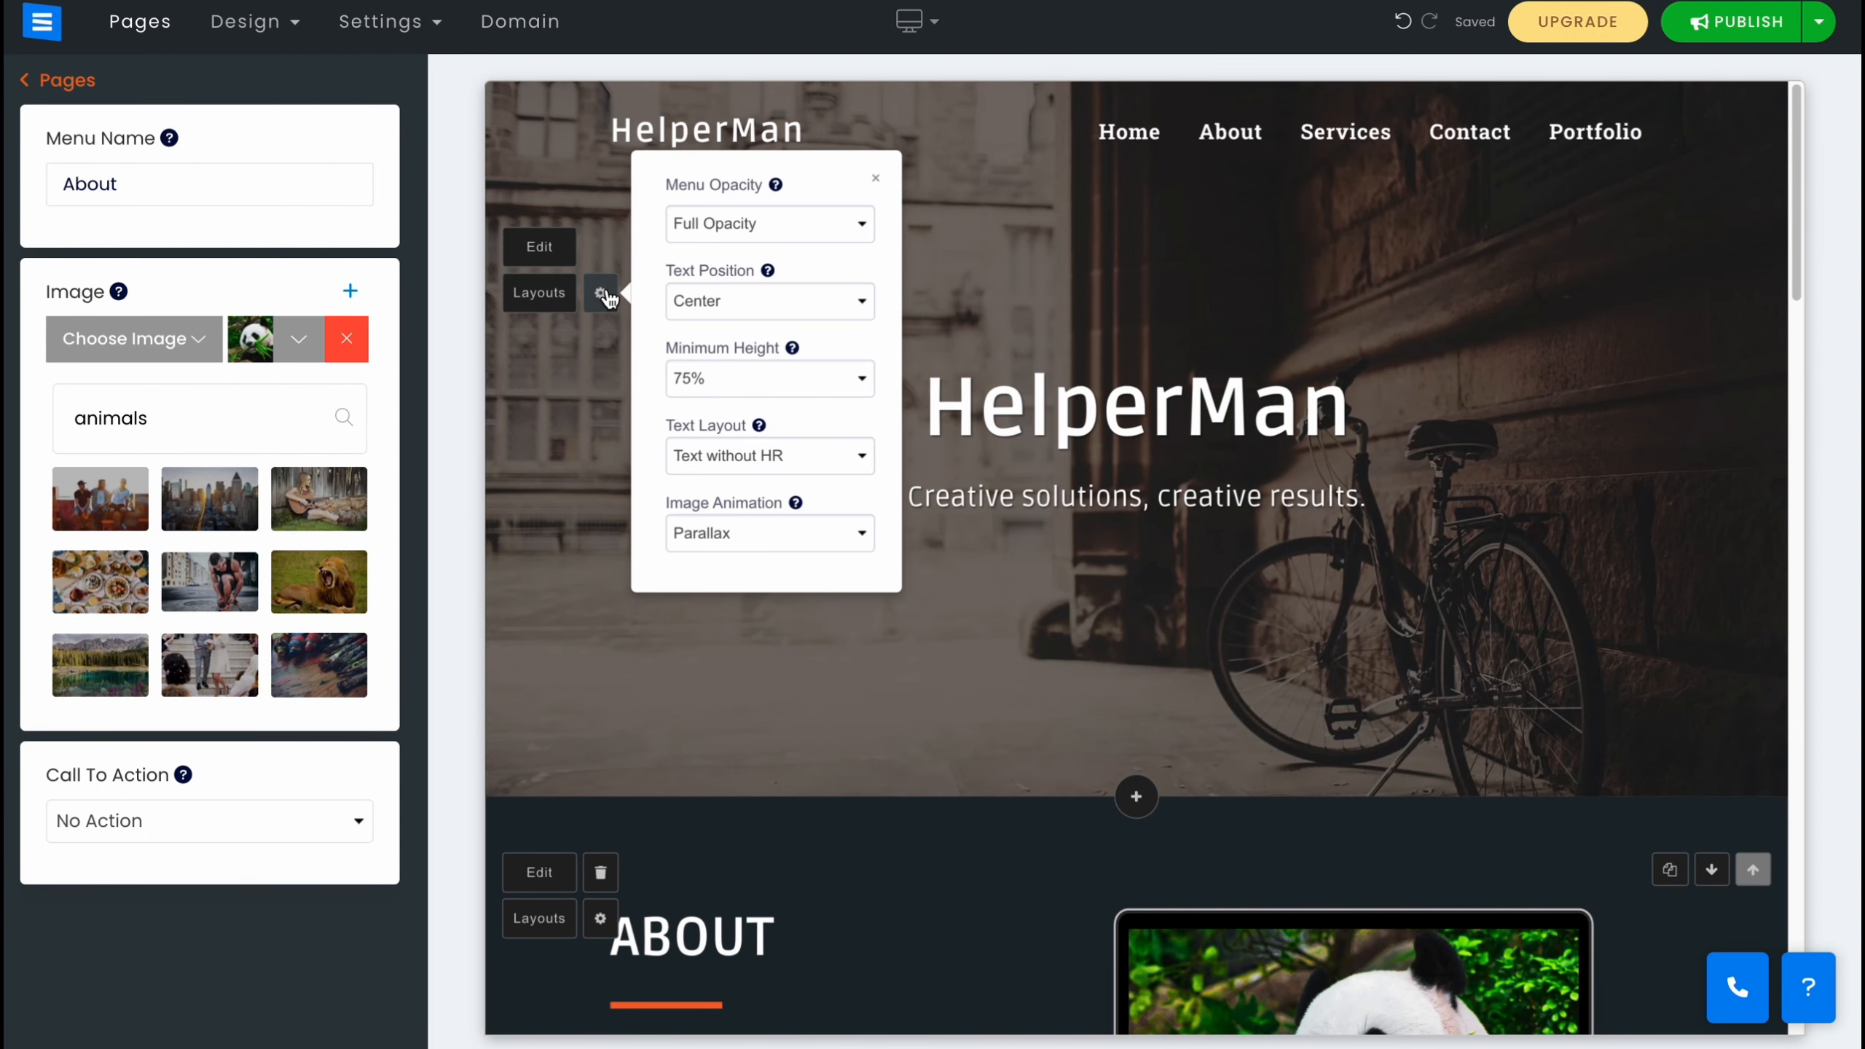
left_click(764, 223)
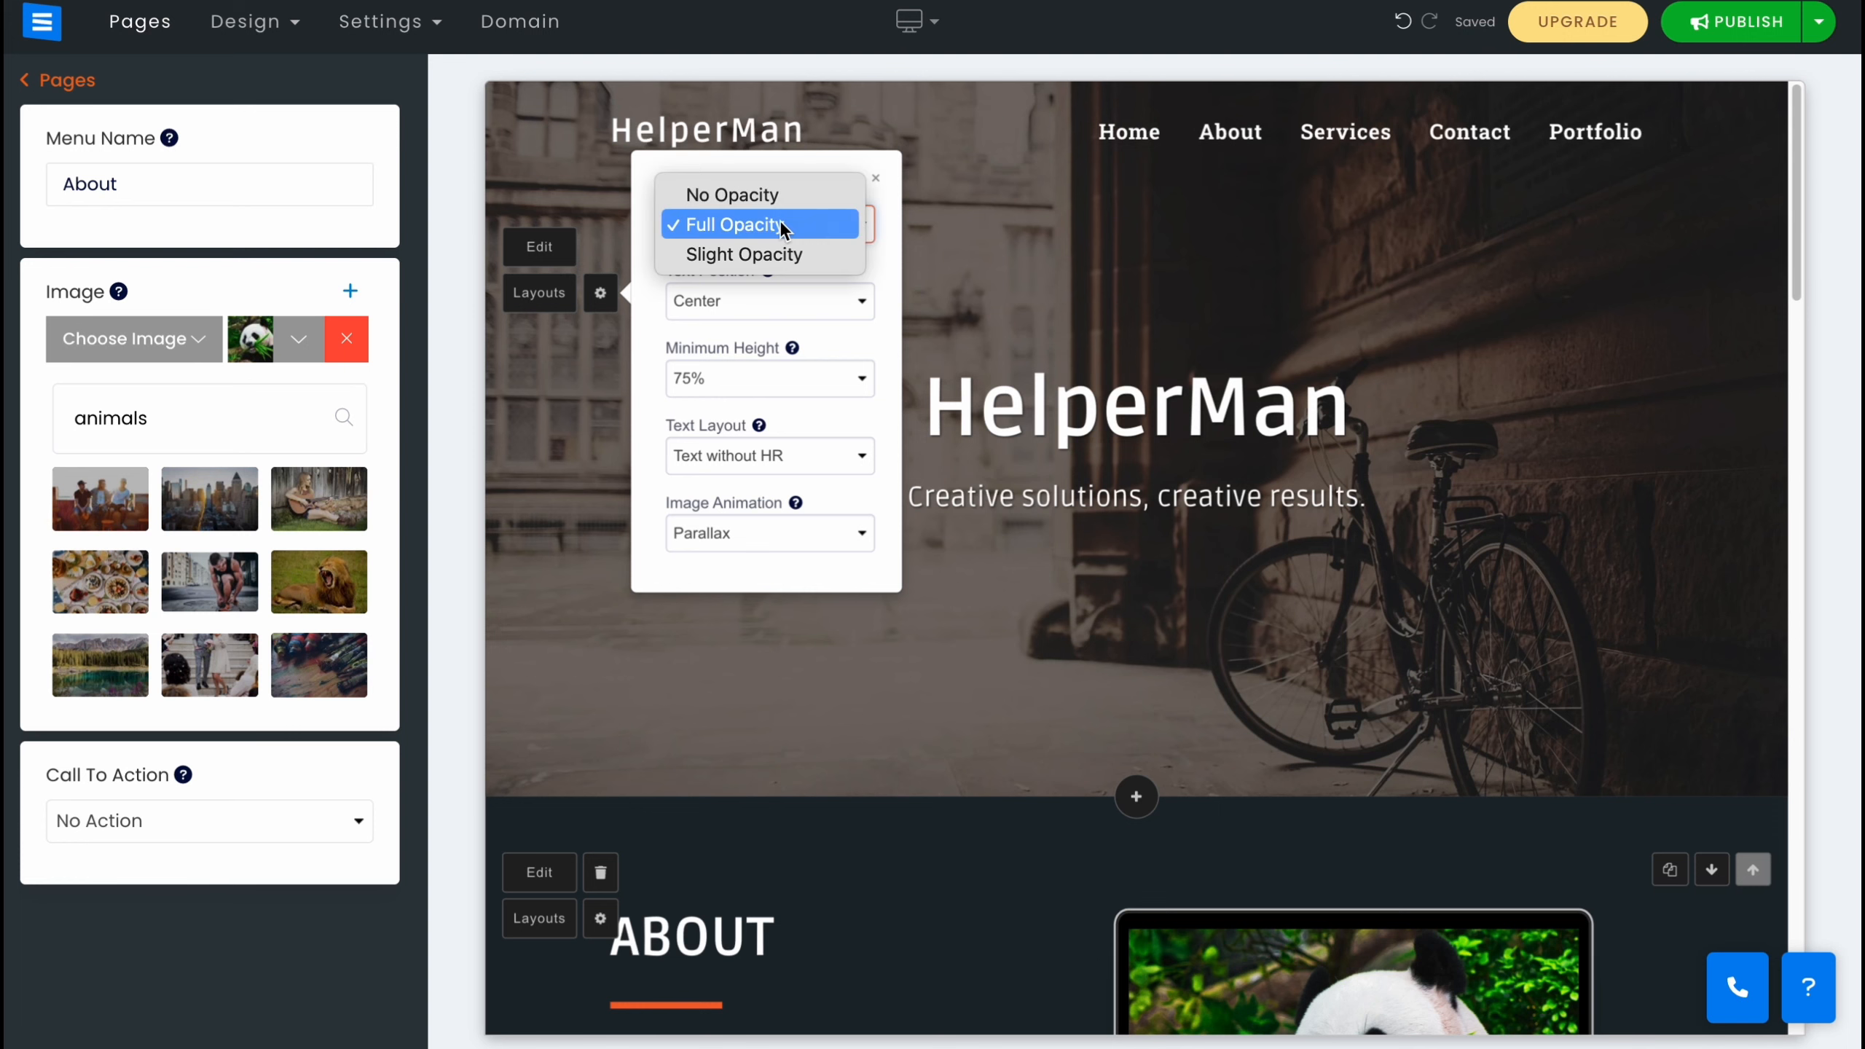
left_click(764, 250)
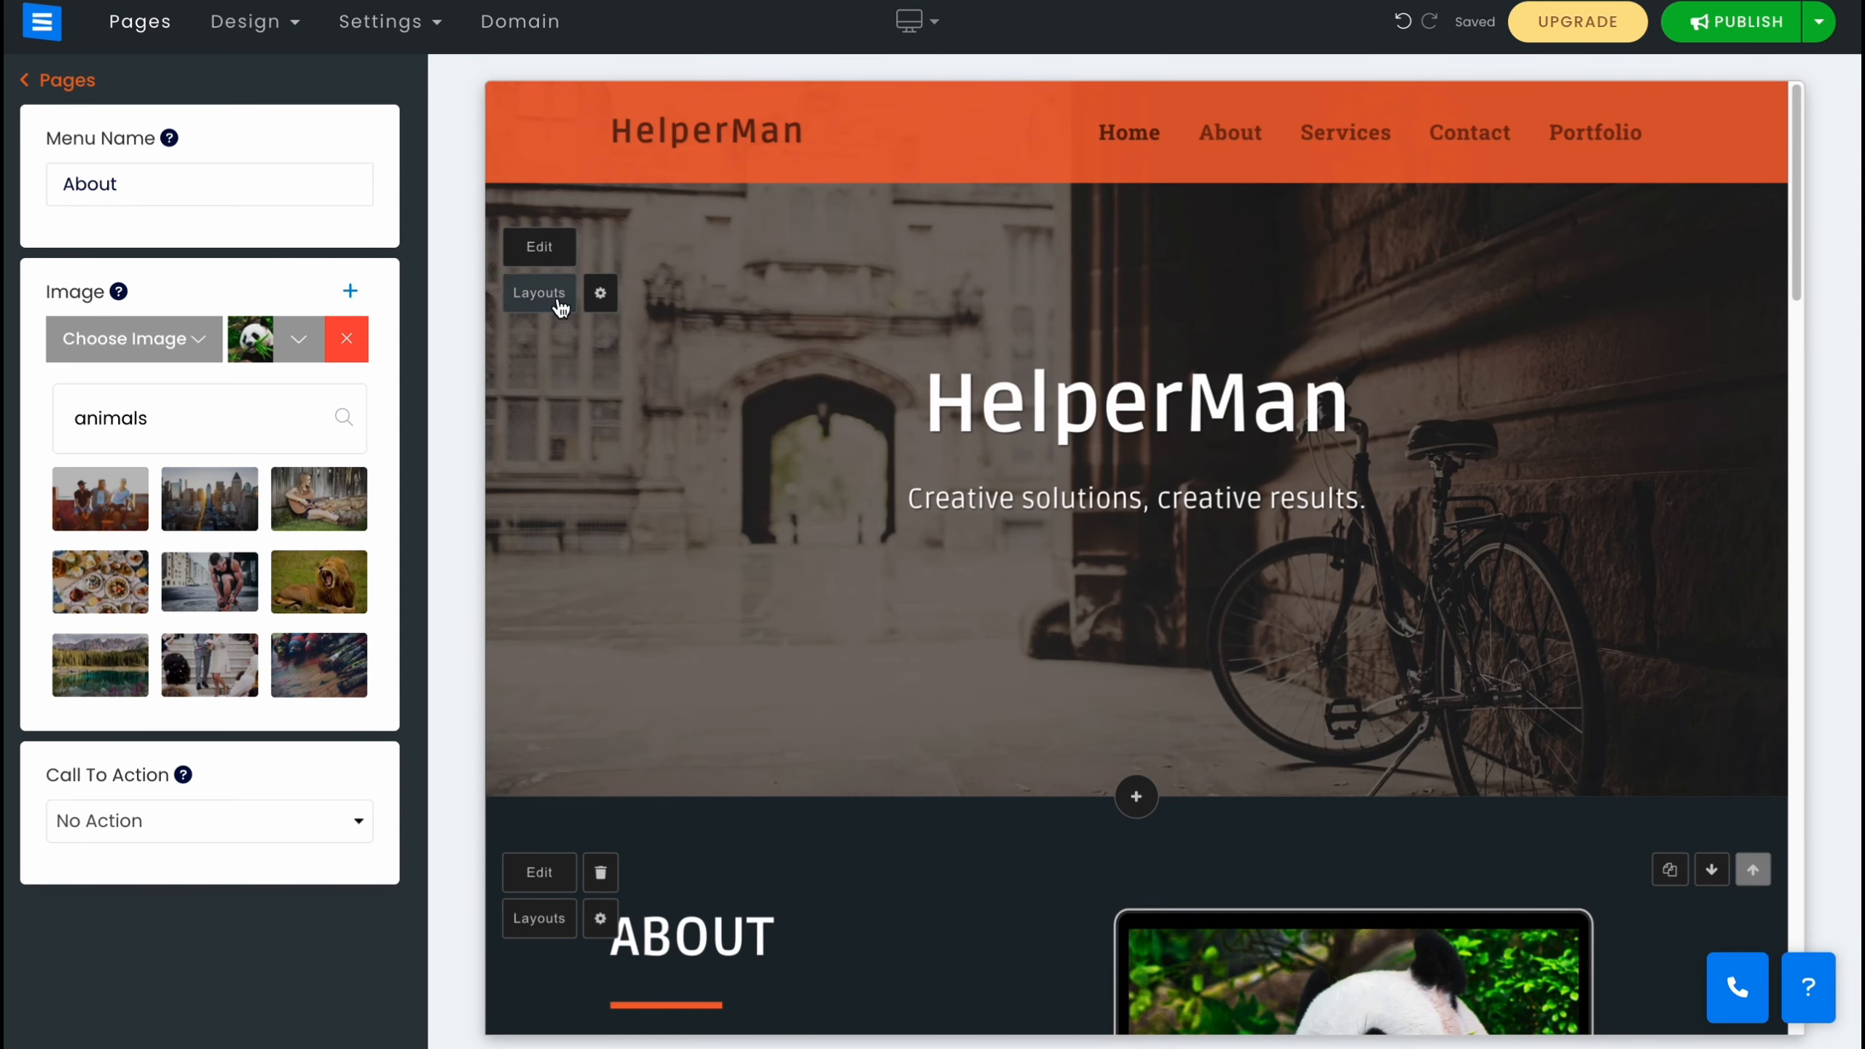
Replace the Home hero background with the colourful crowded city street photo from the city image search.
left_click(540, 292)
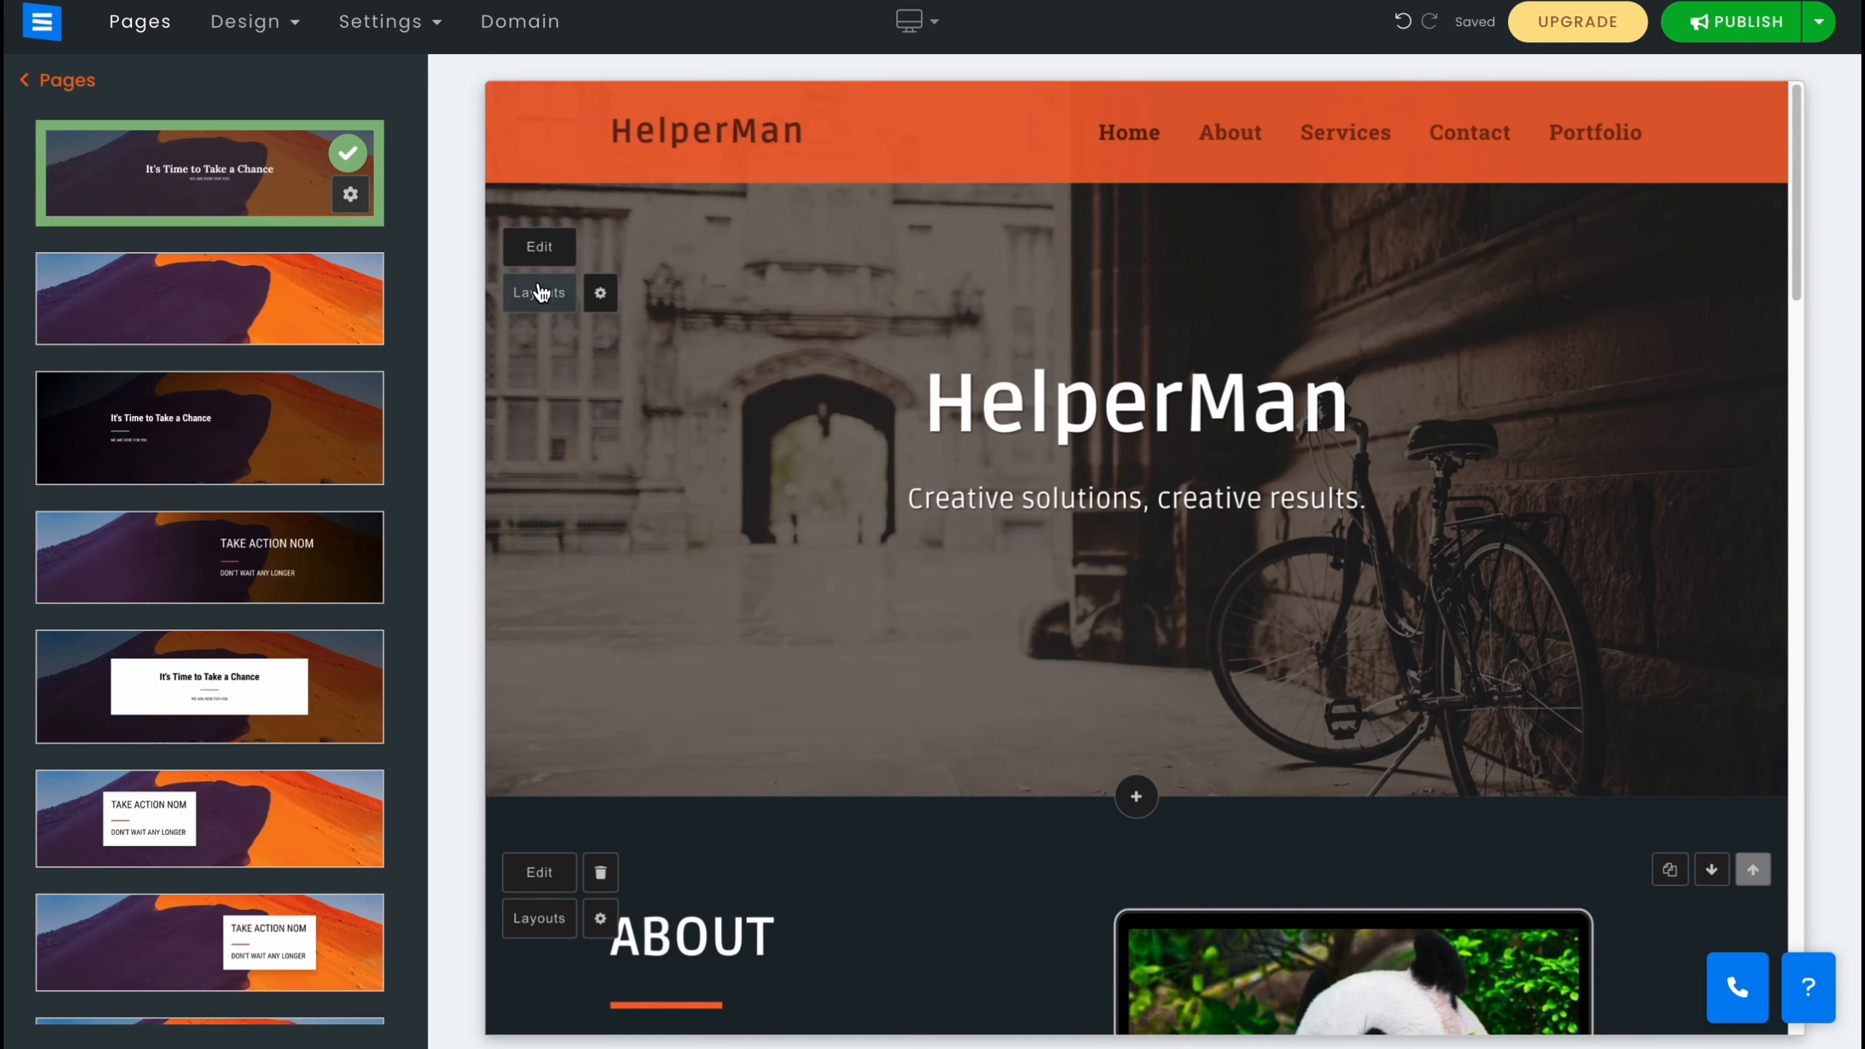
left_click(532, 254)
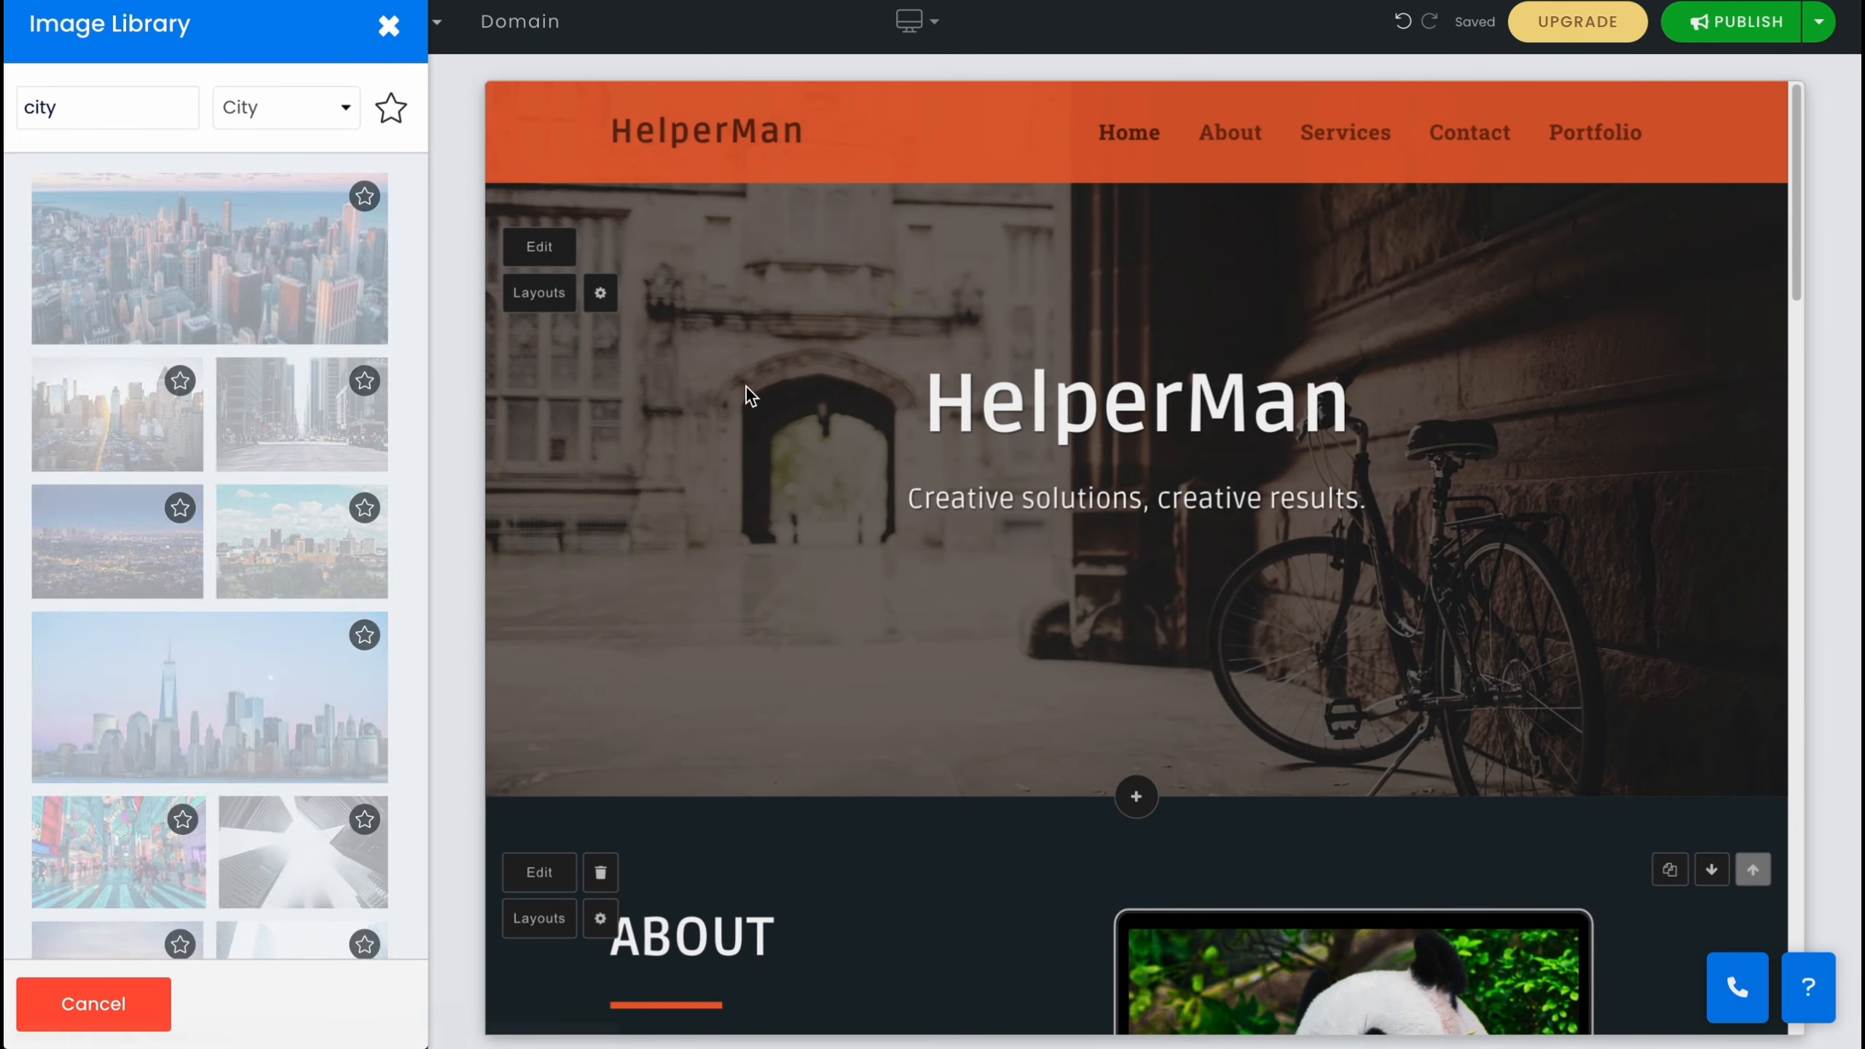
left_click(301, 414)
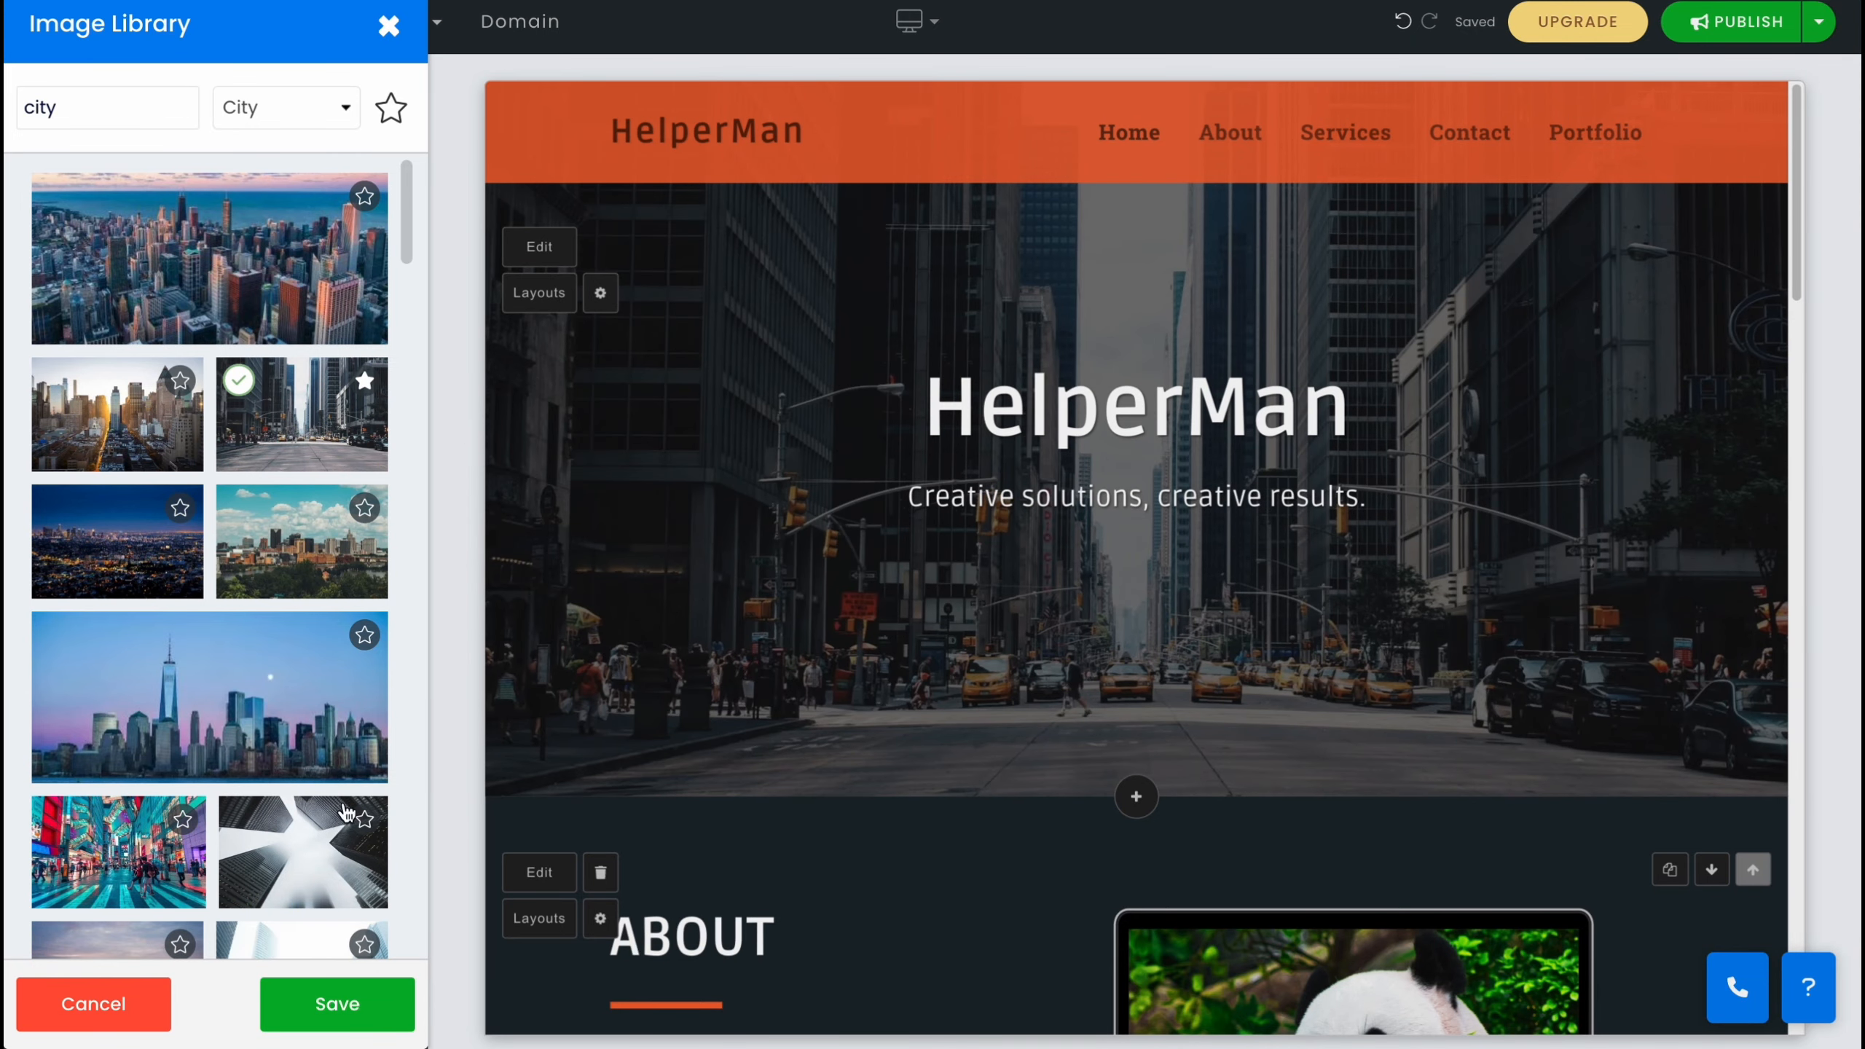
left_click(139, 854)
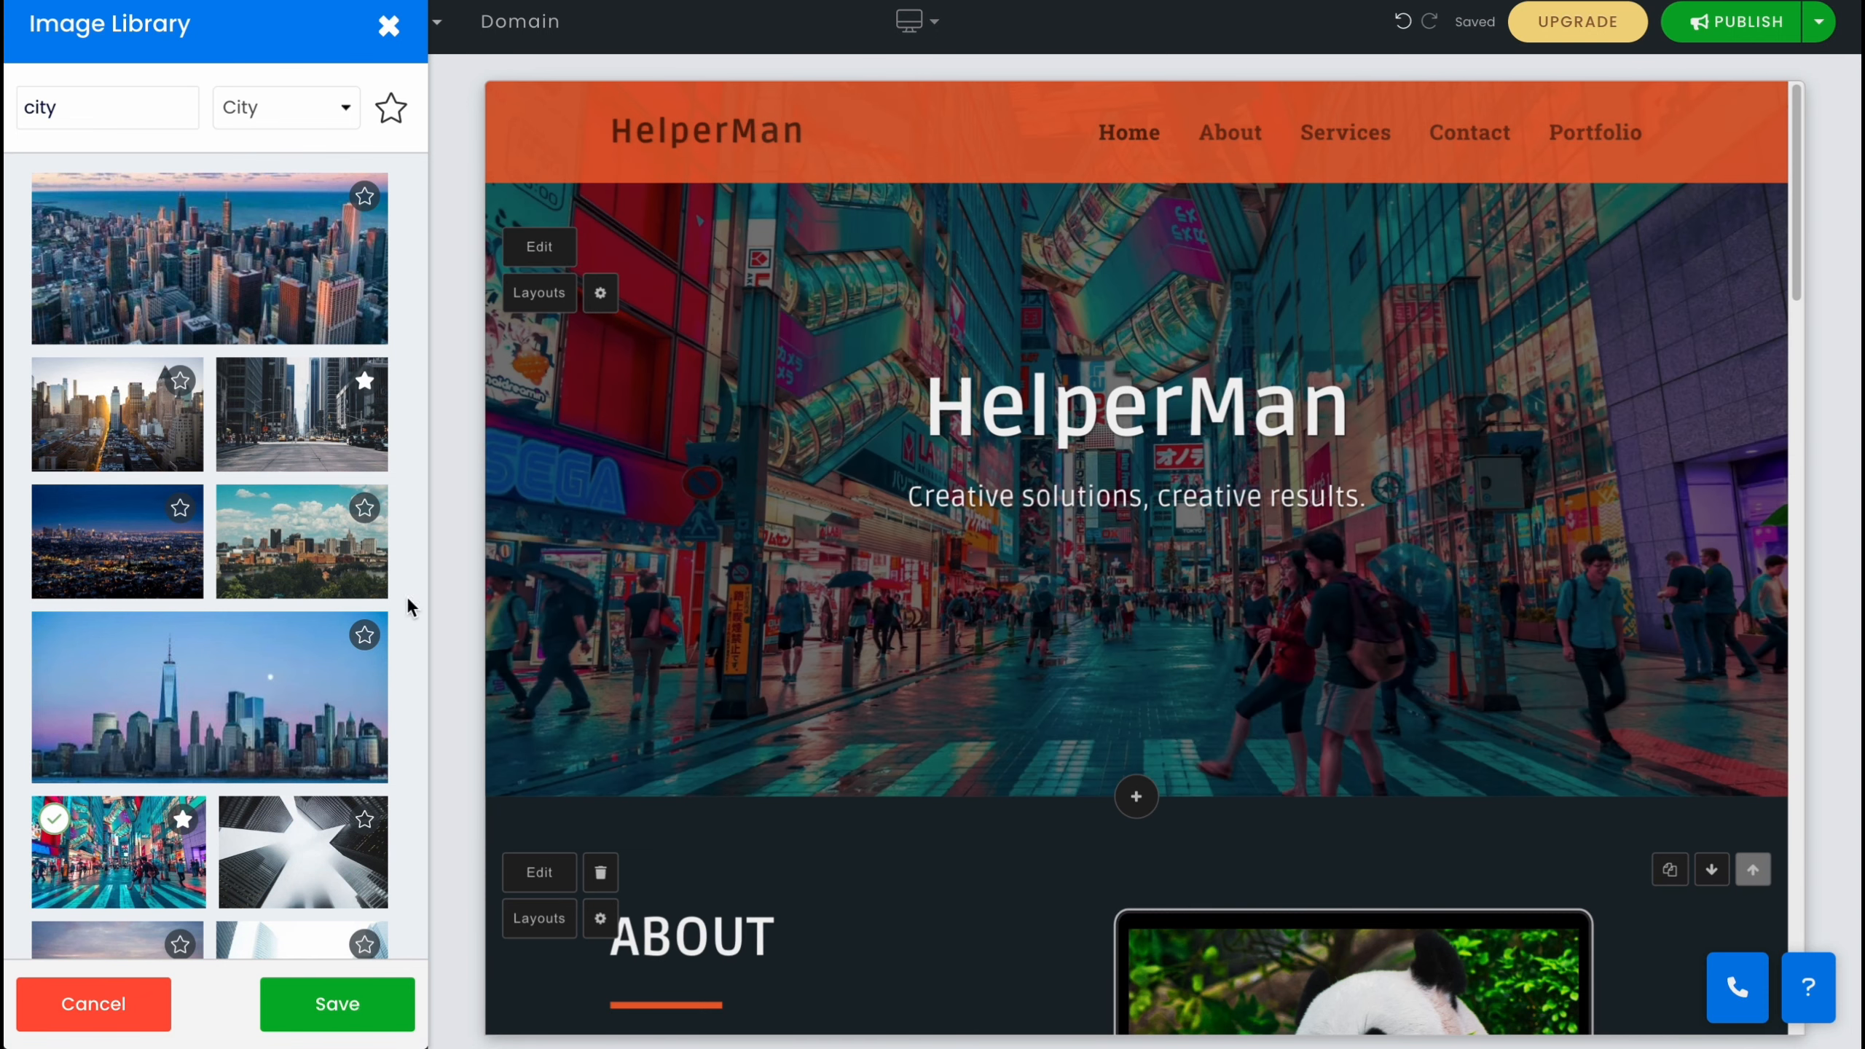
scroll(288, 639, "down", 3)
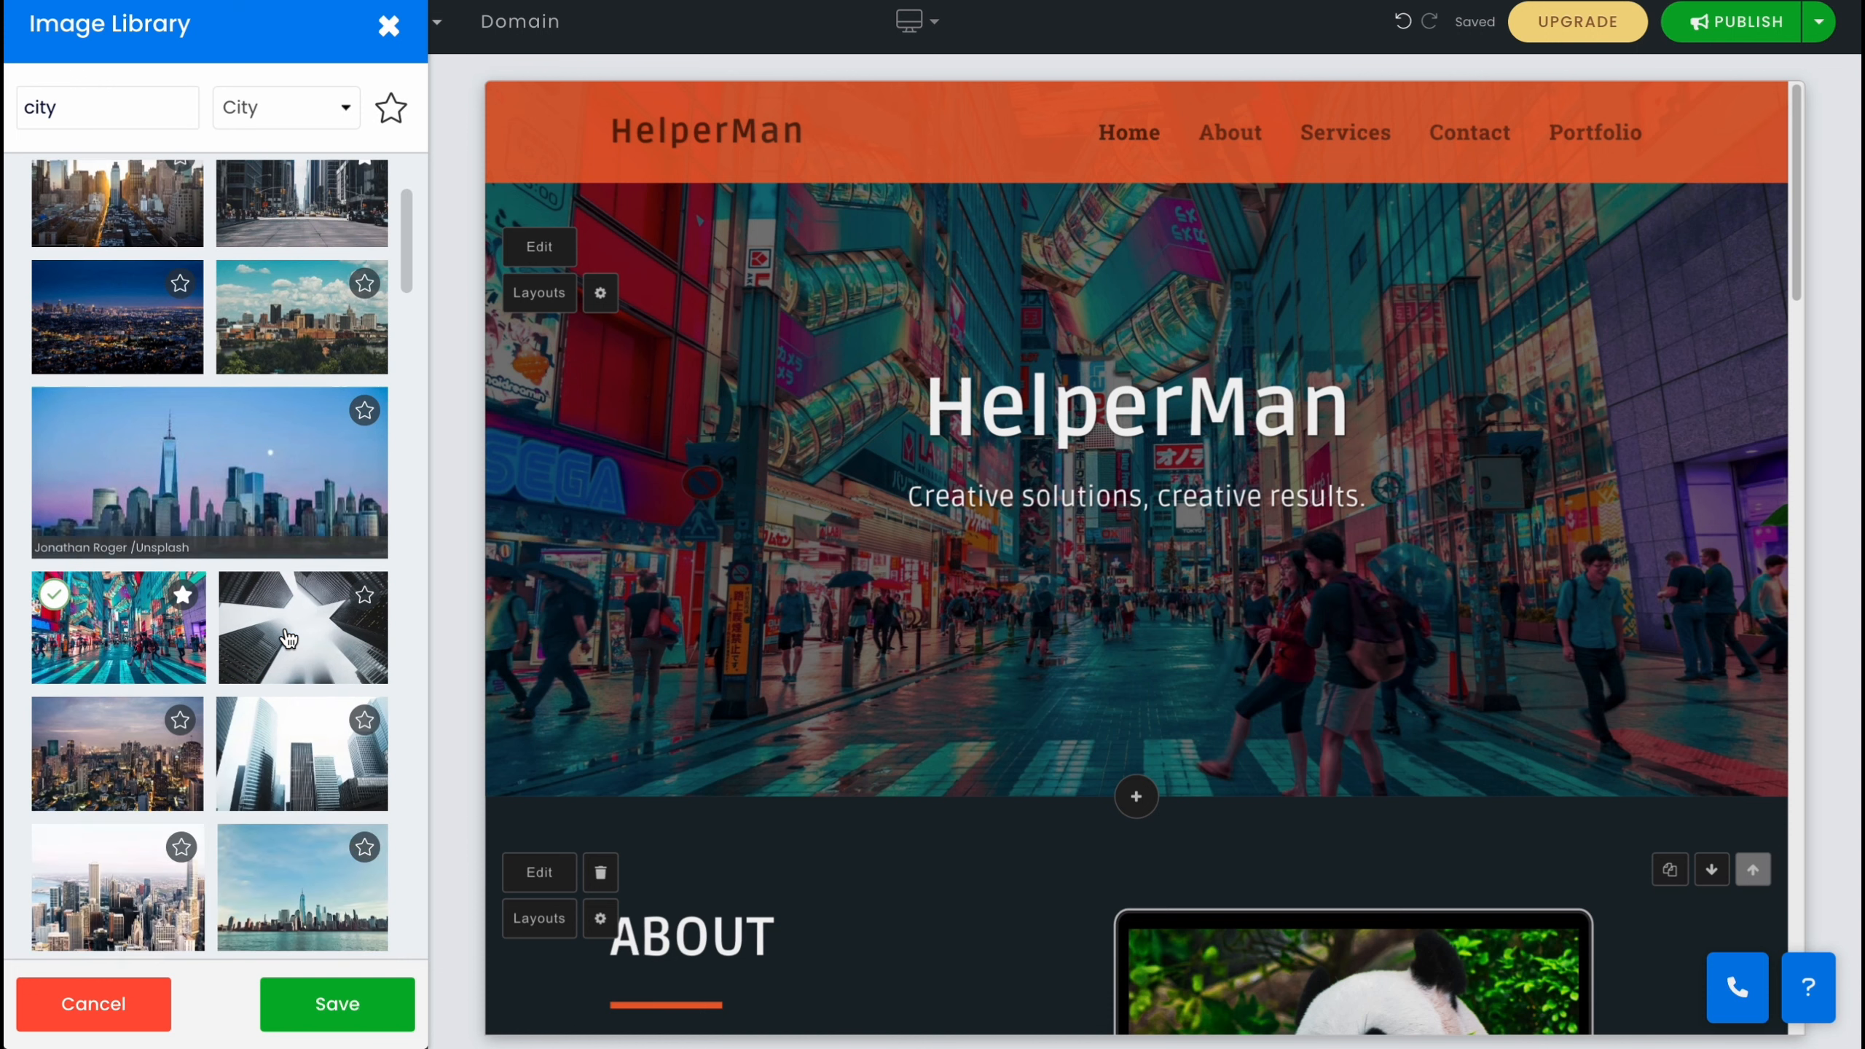
scroll(289, 639, "down", 3)
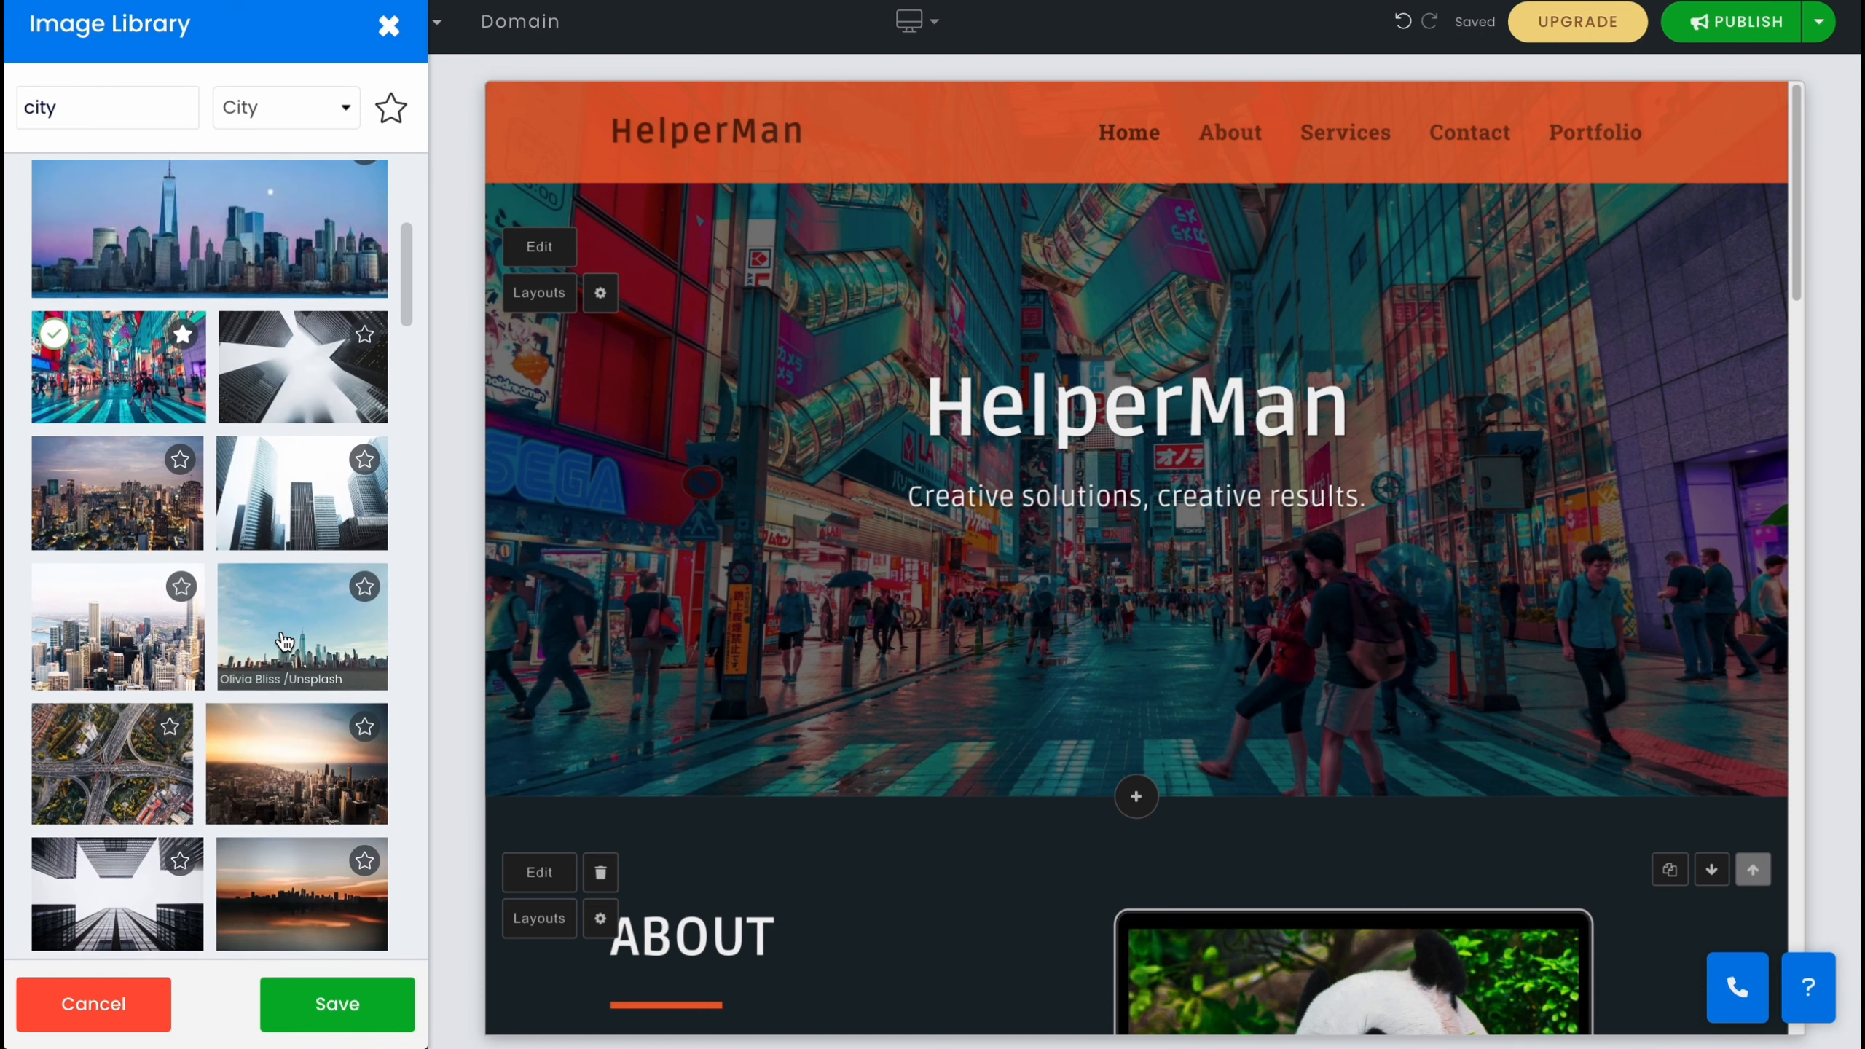
scroll(285, 643, "down", 1)
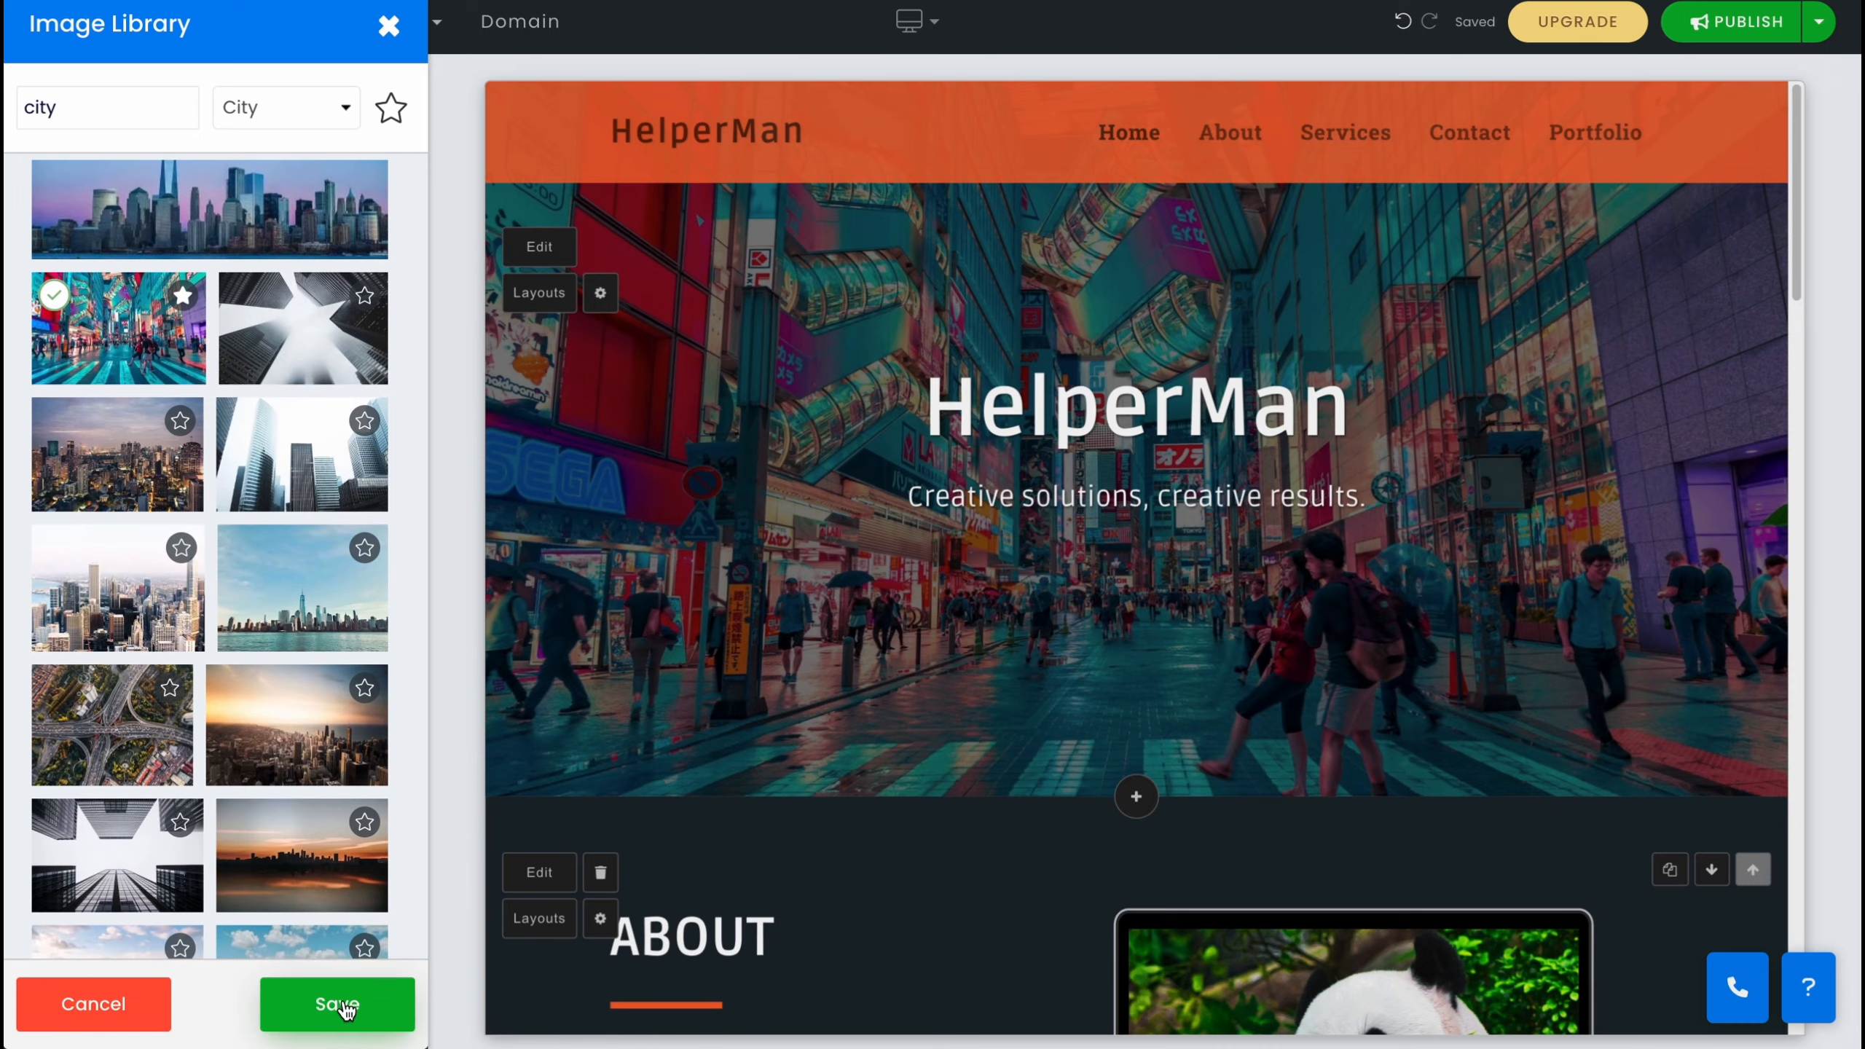
left_click(346, 1007)
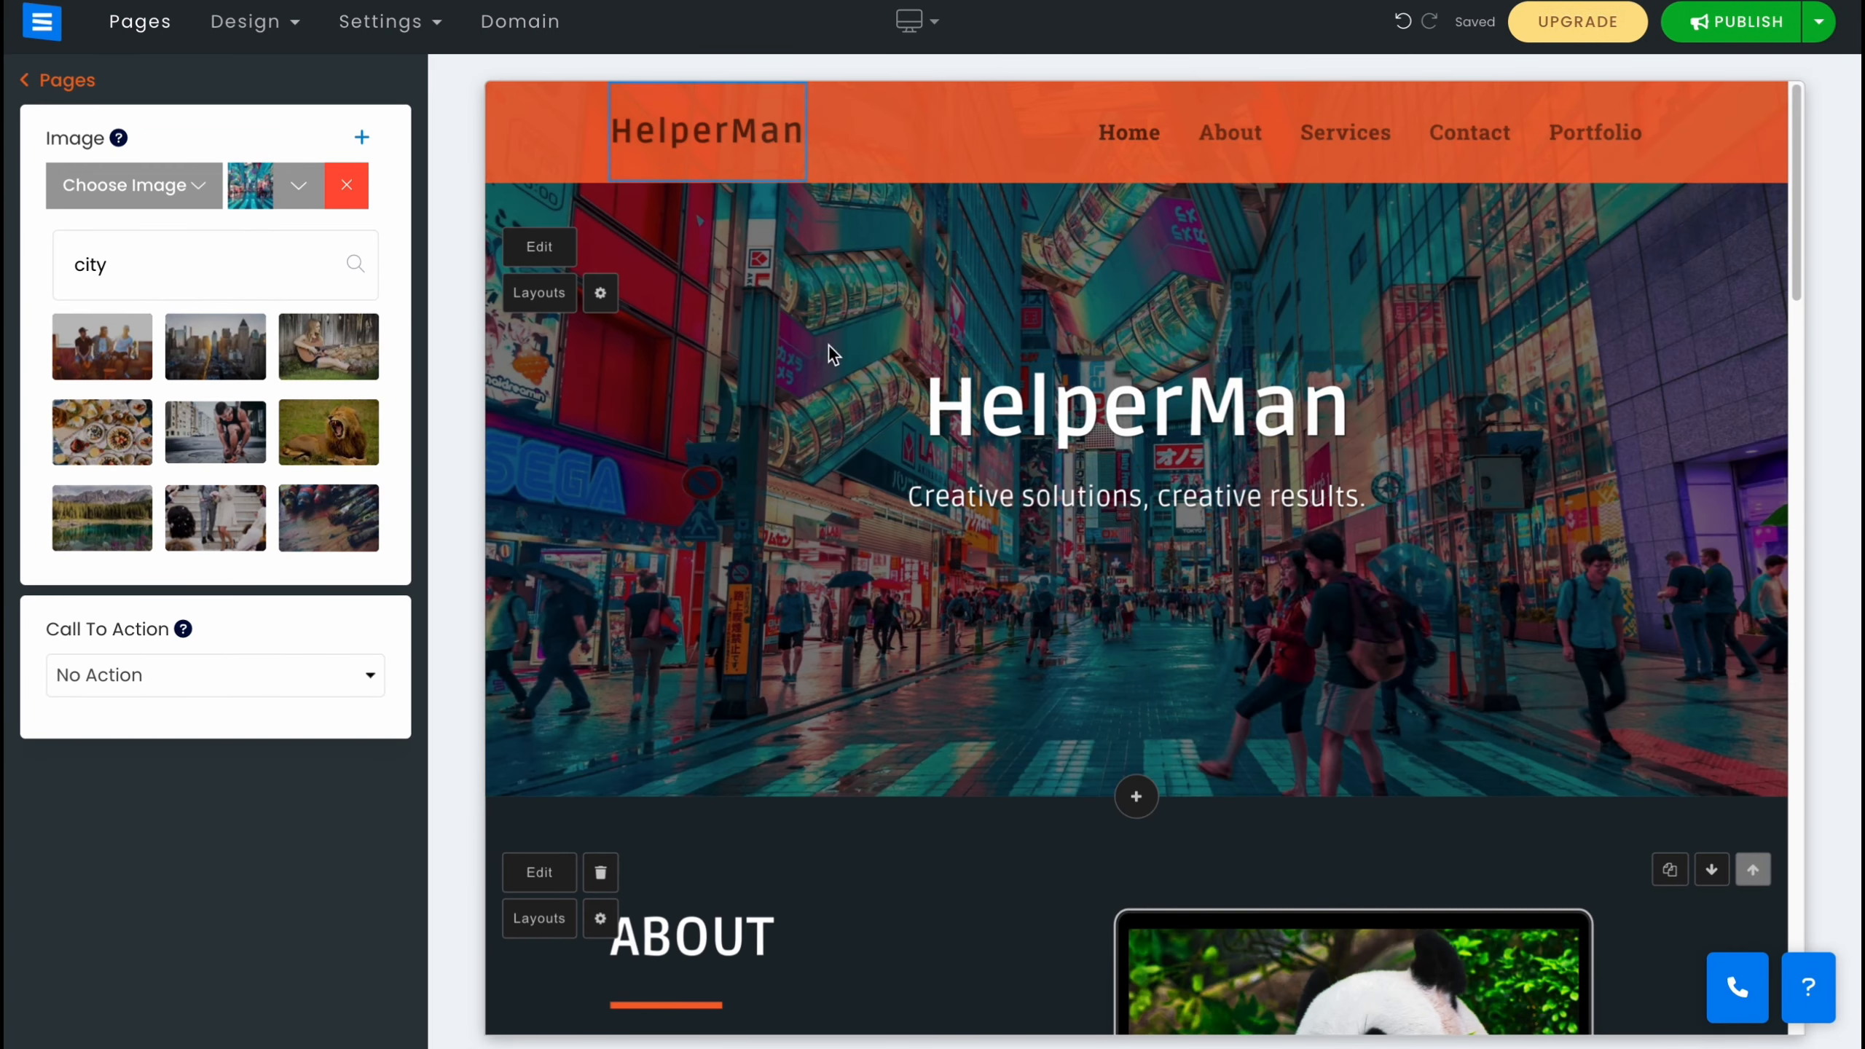
Replace the About section image with the DJ turntable photo from the music image search.
scroll(1145, 654, "down", 5)
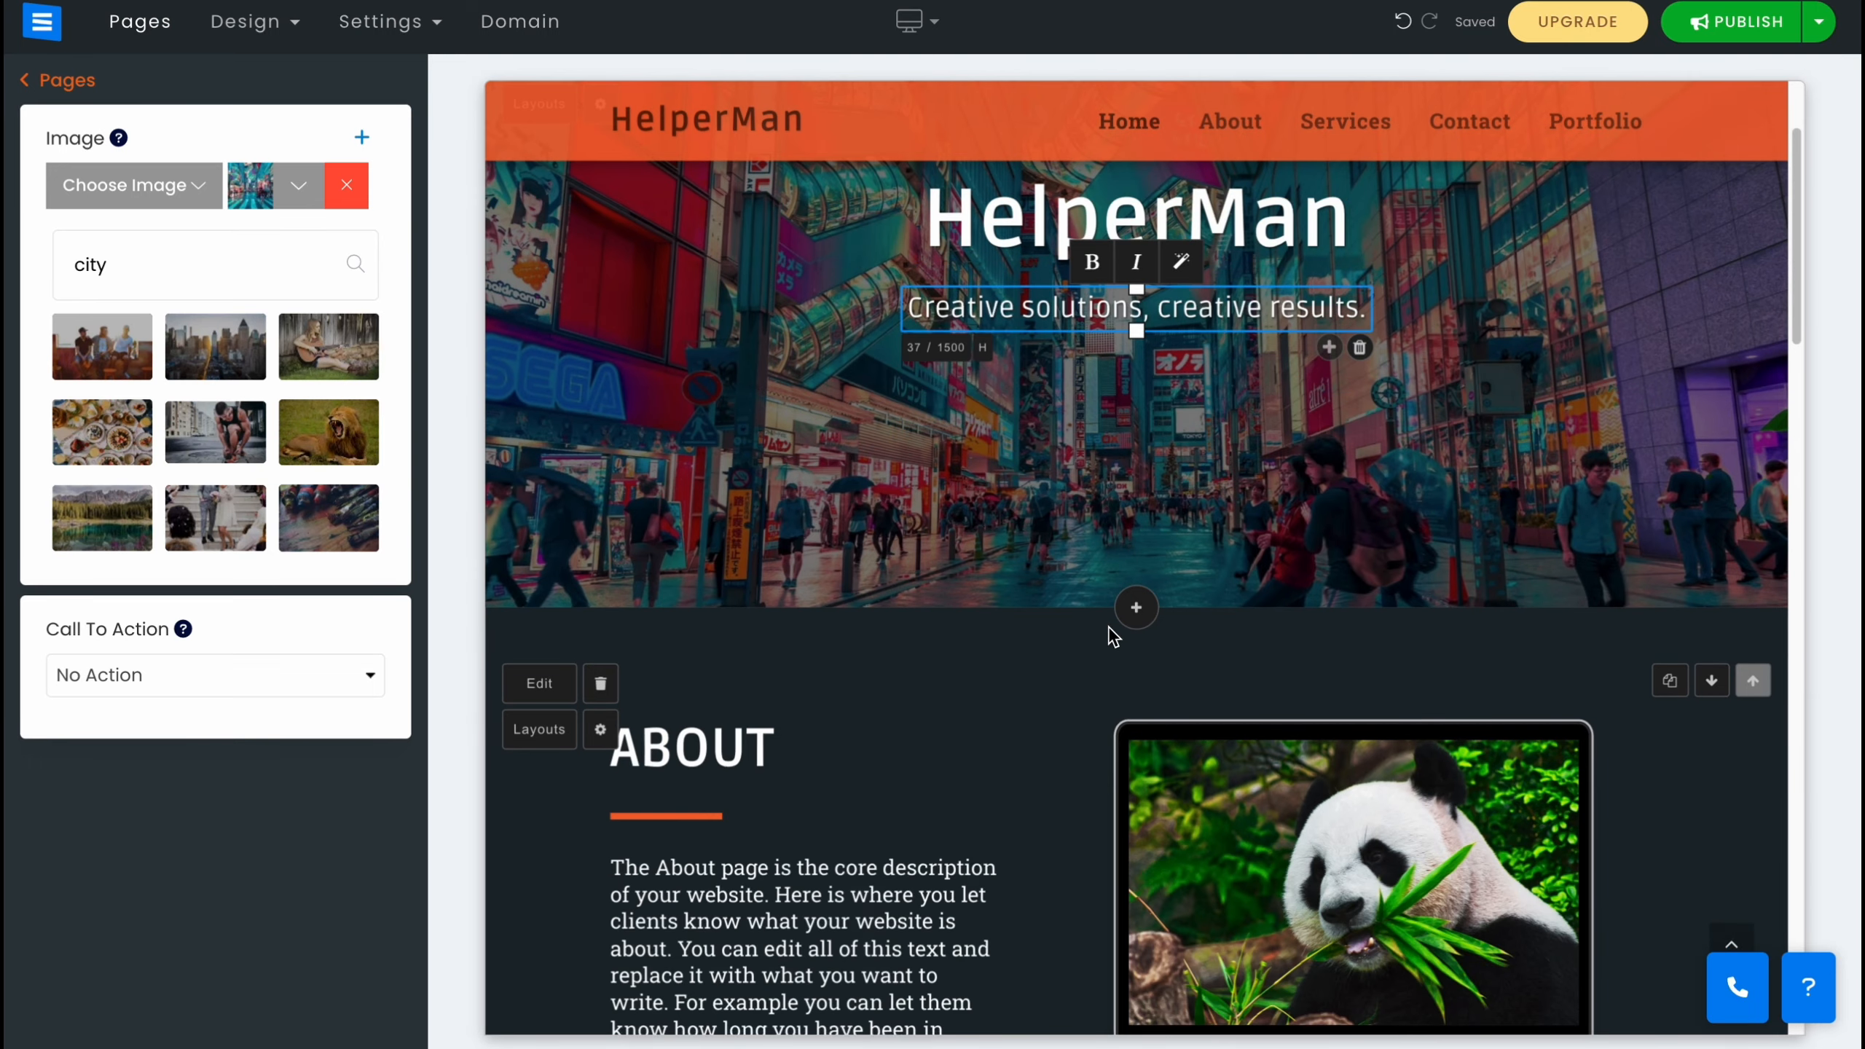
left_click(1158, 699)
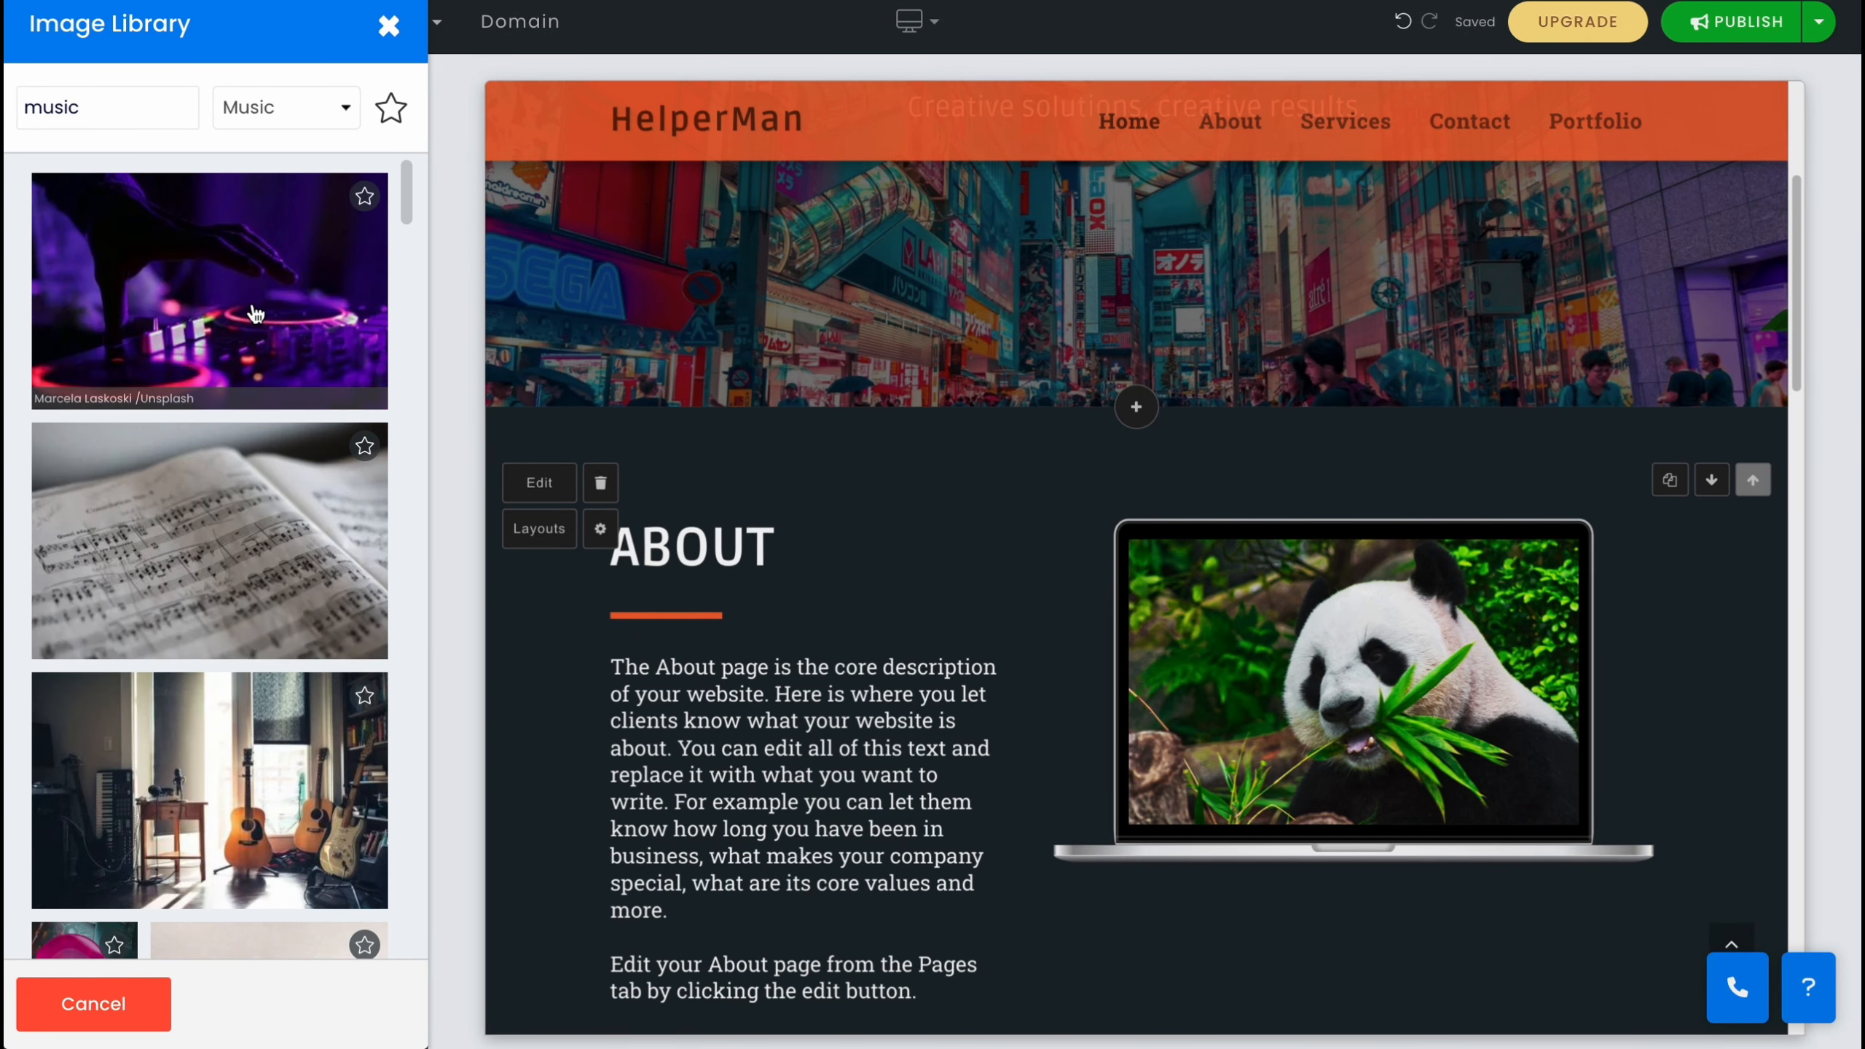
left_click(253, 313)
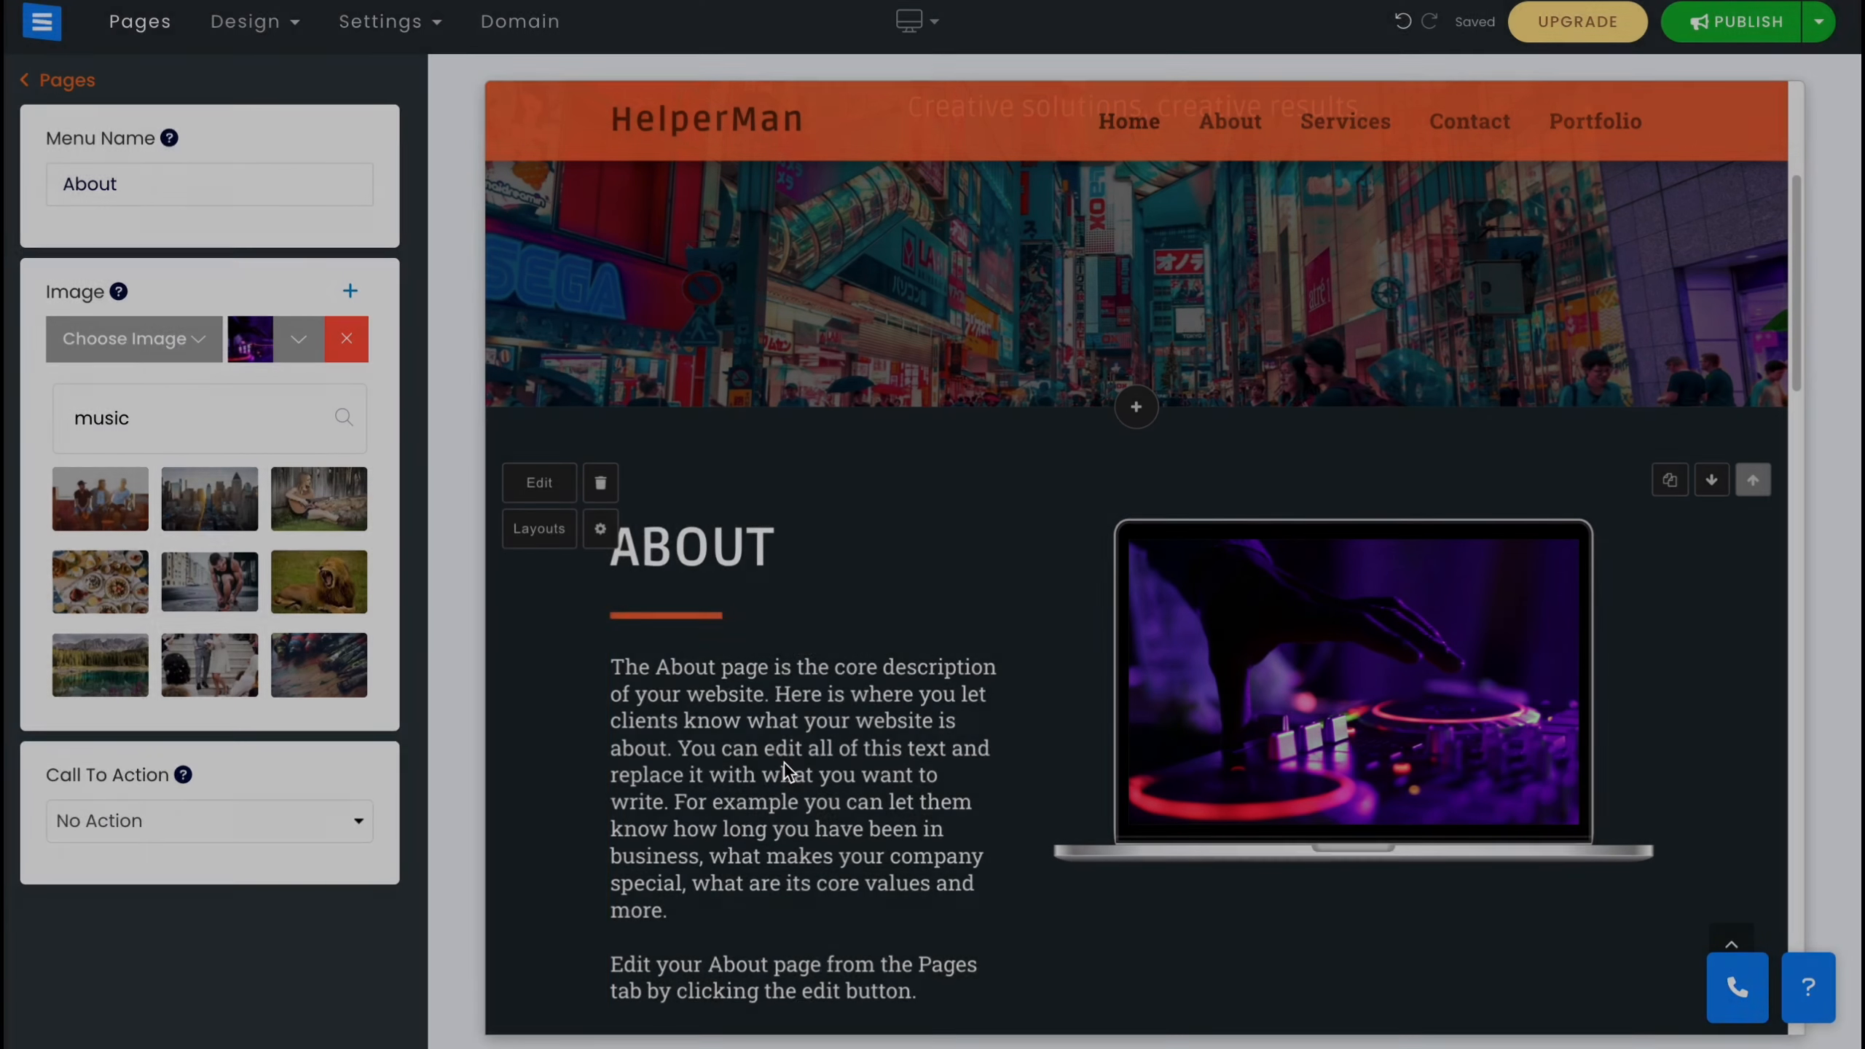
left_click(789, 771)
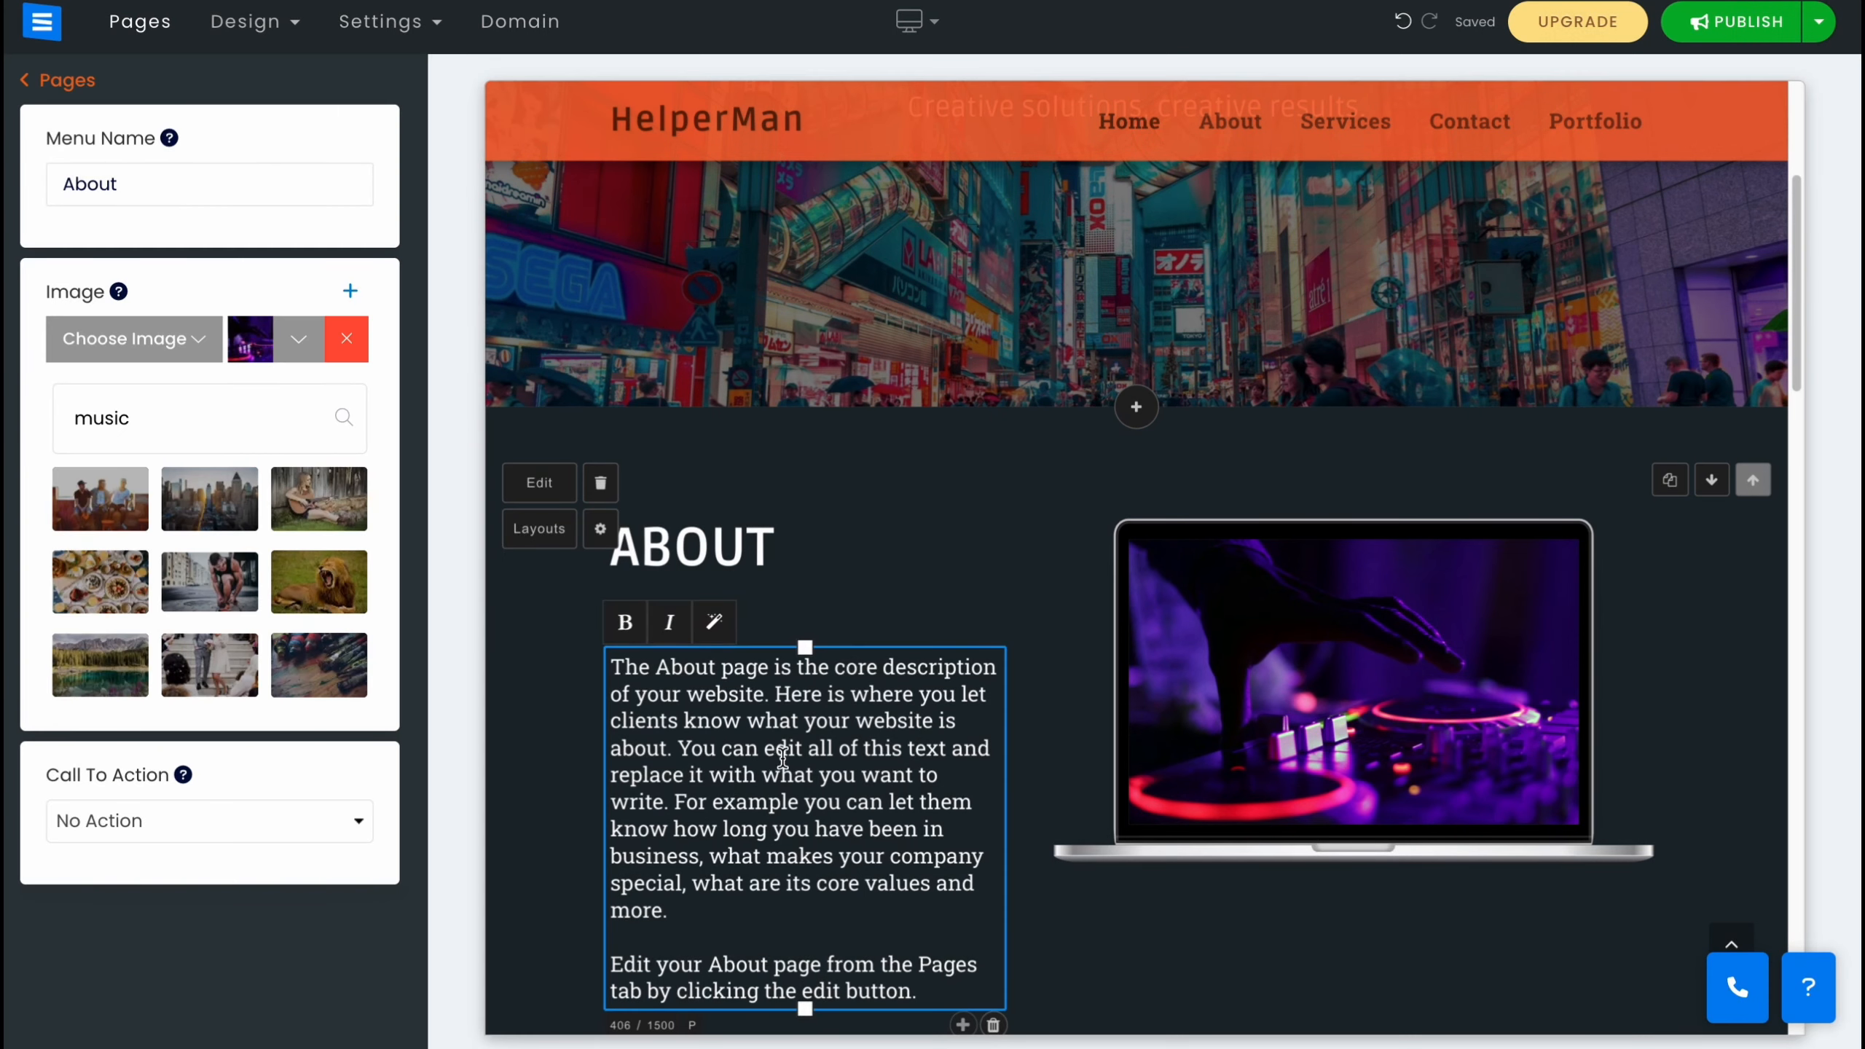
Move the Services section above the About section.
scroll(789, 772, "down", 3)
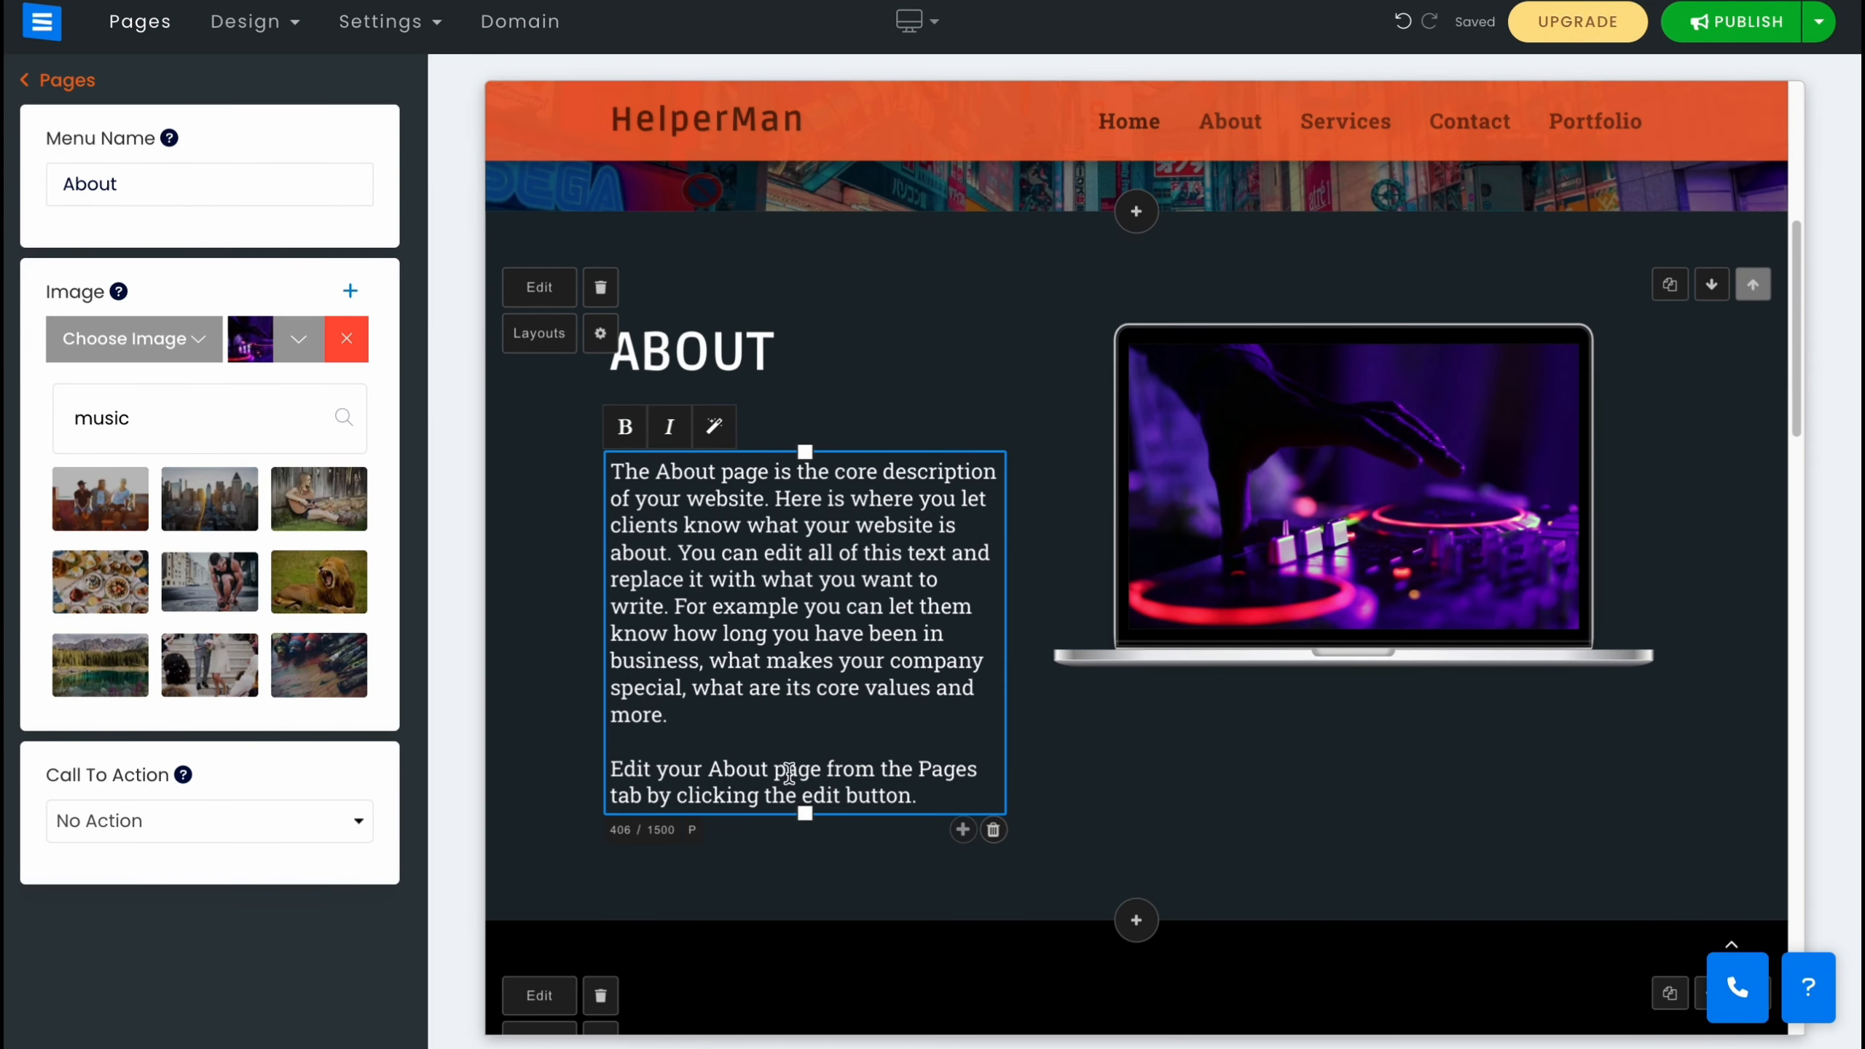
left_click(1215, 781)
left_click(913, 647)
scroll(911, 623, "down", 10)
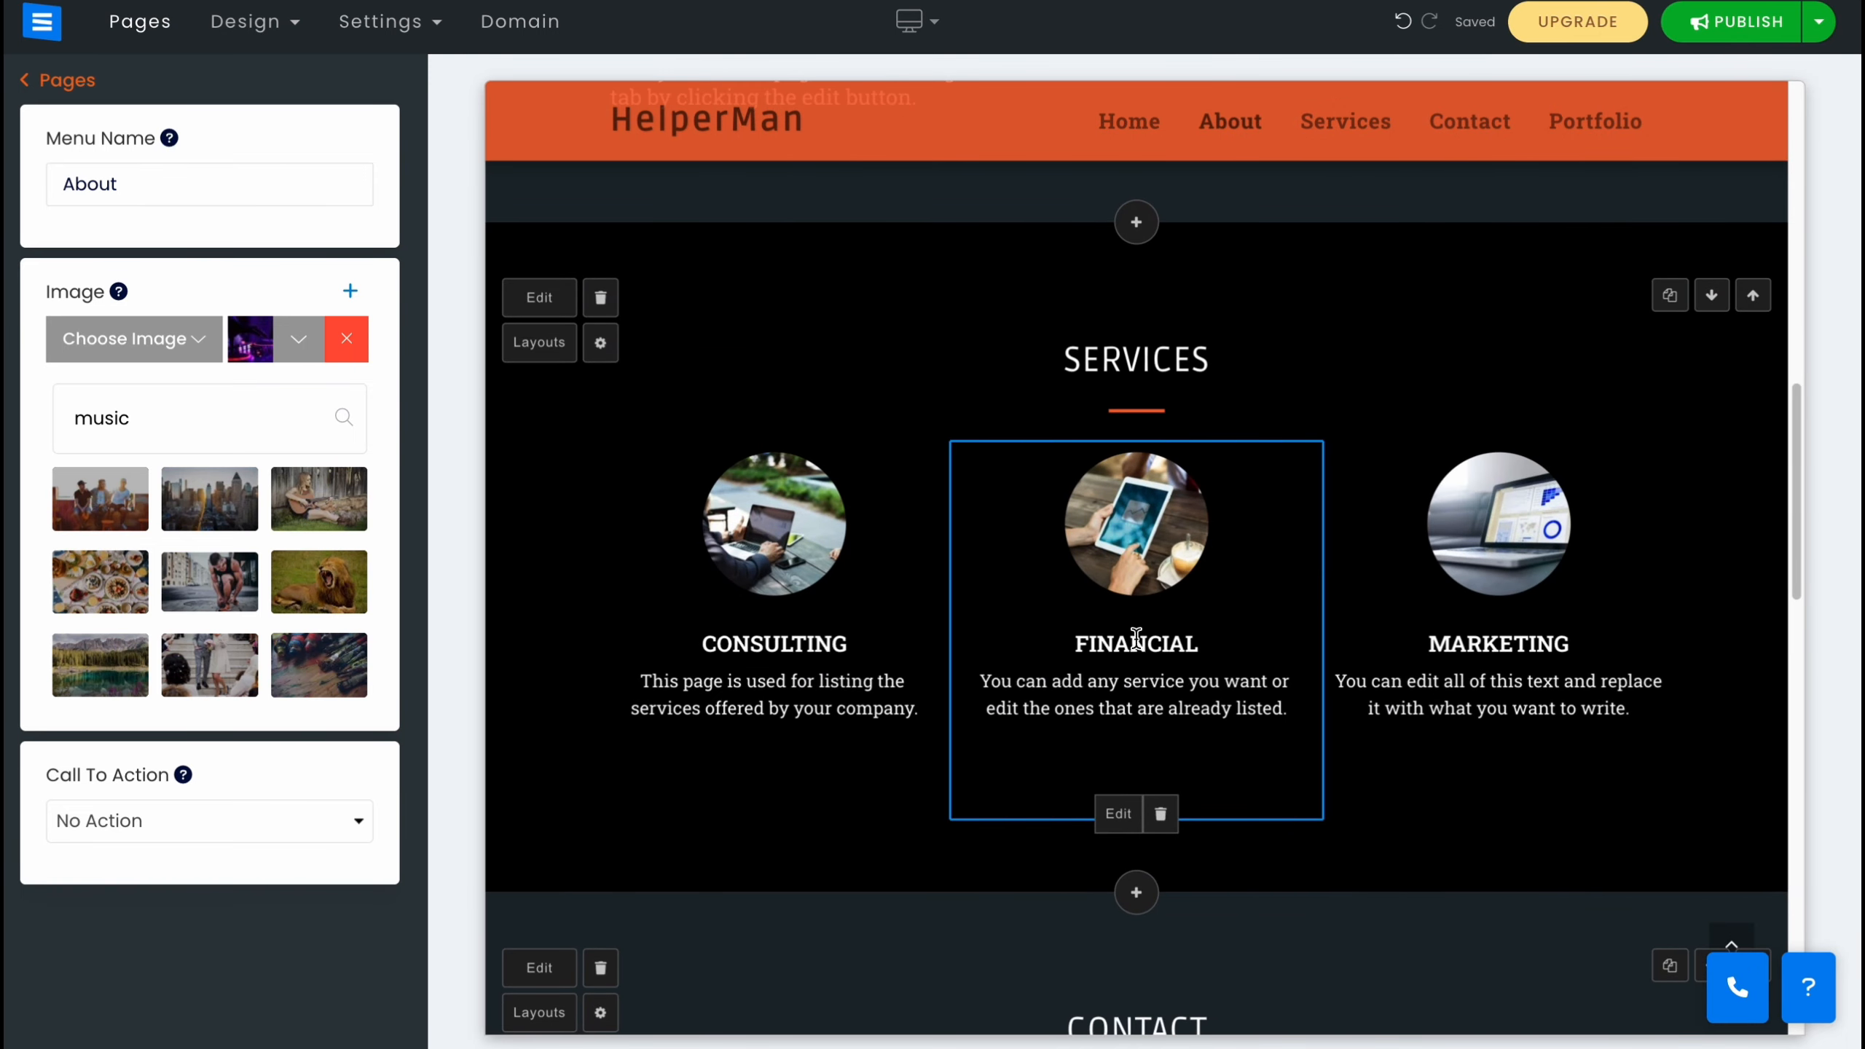
left_click(1753, 295)
Move the Services section back below the About section.
scroll(1561, 556, "up", 5)
scroll(1663, 650, "down", 6)
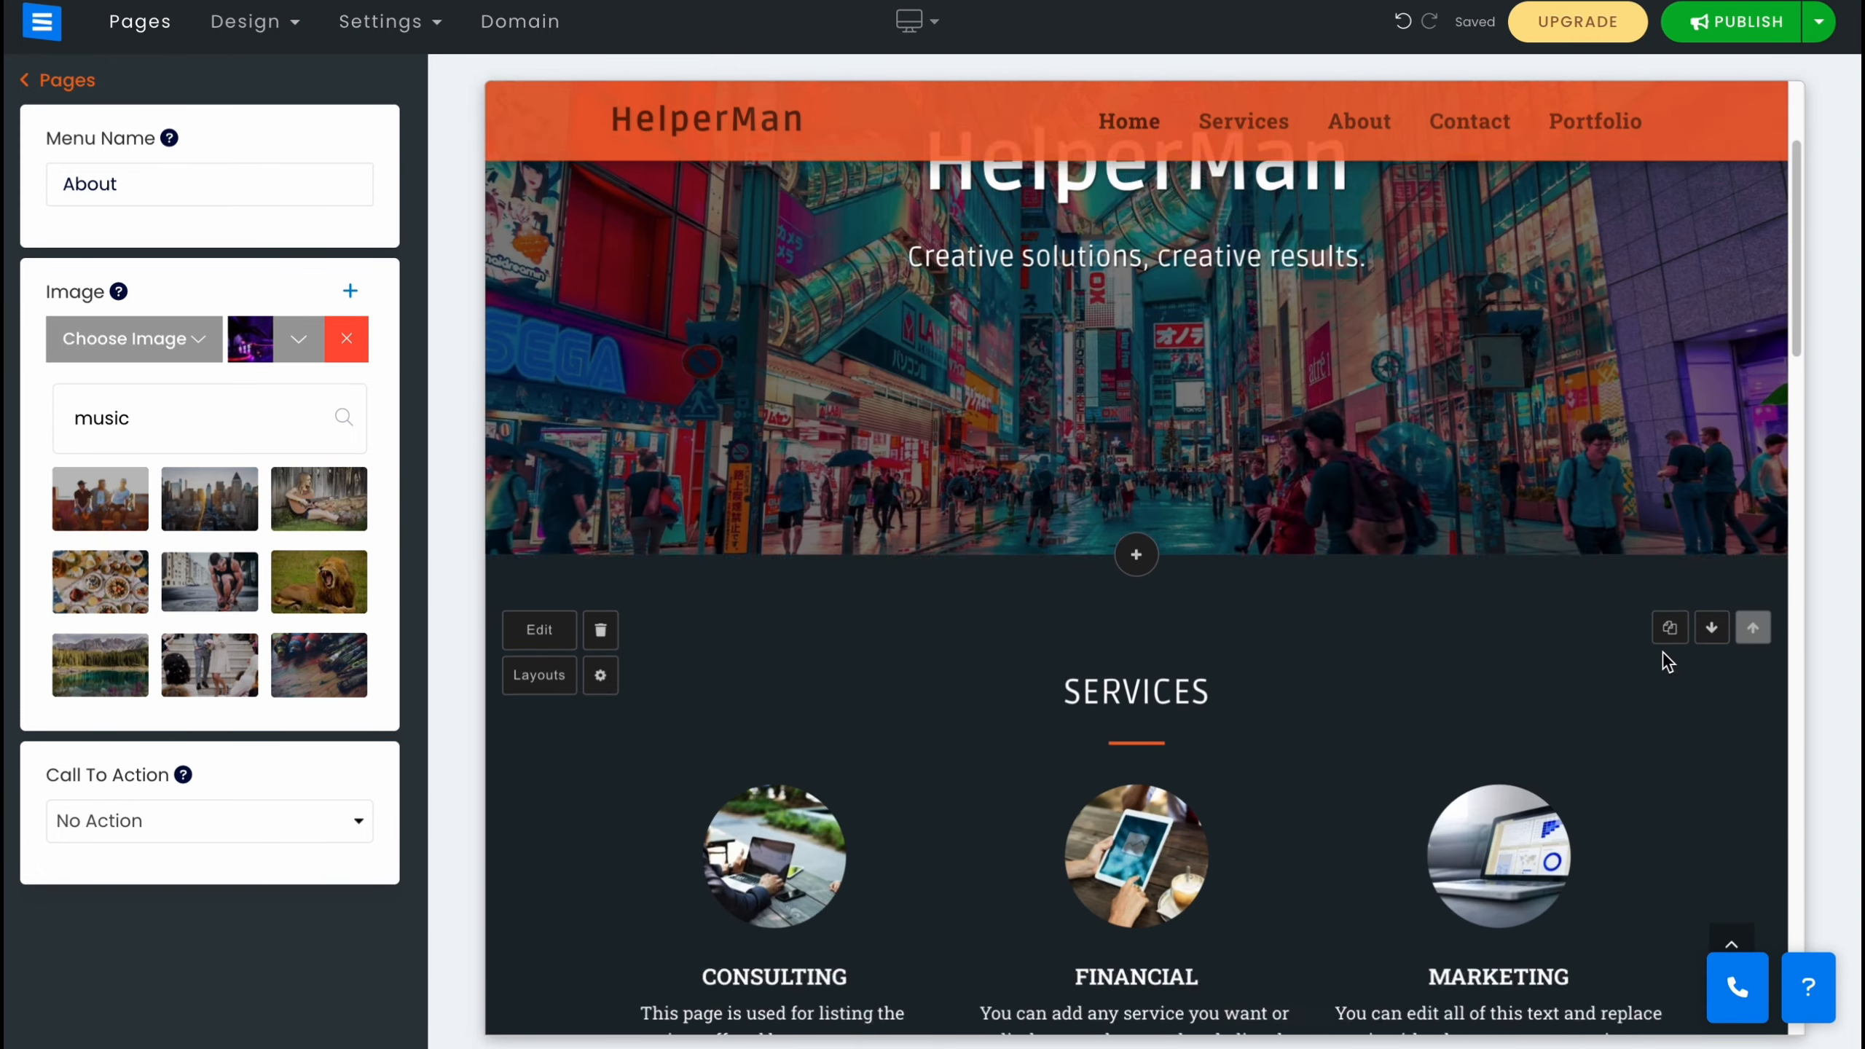
scroll(1294, 632, "up", 3)
left_click(1709, 399)
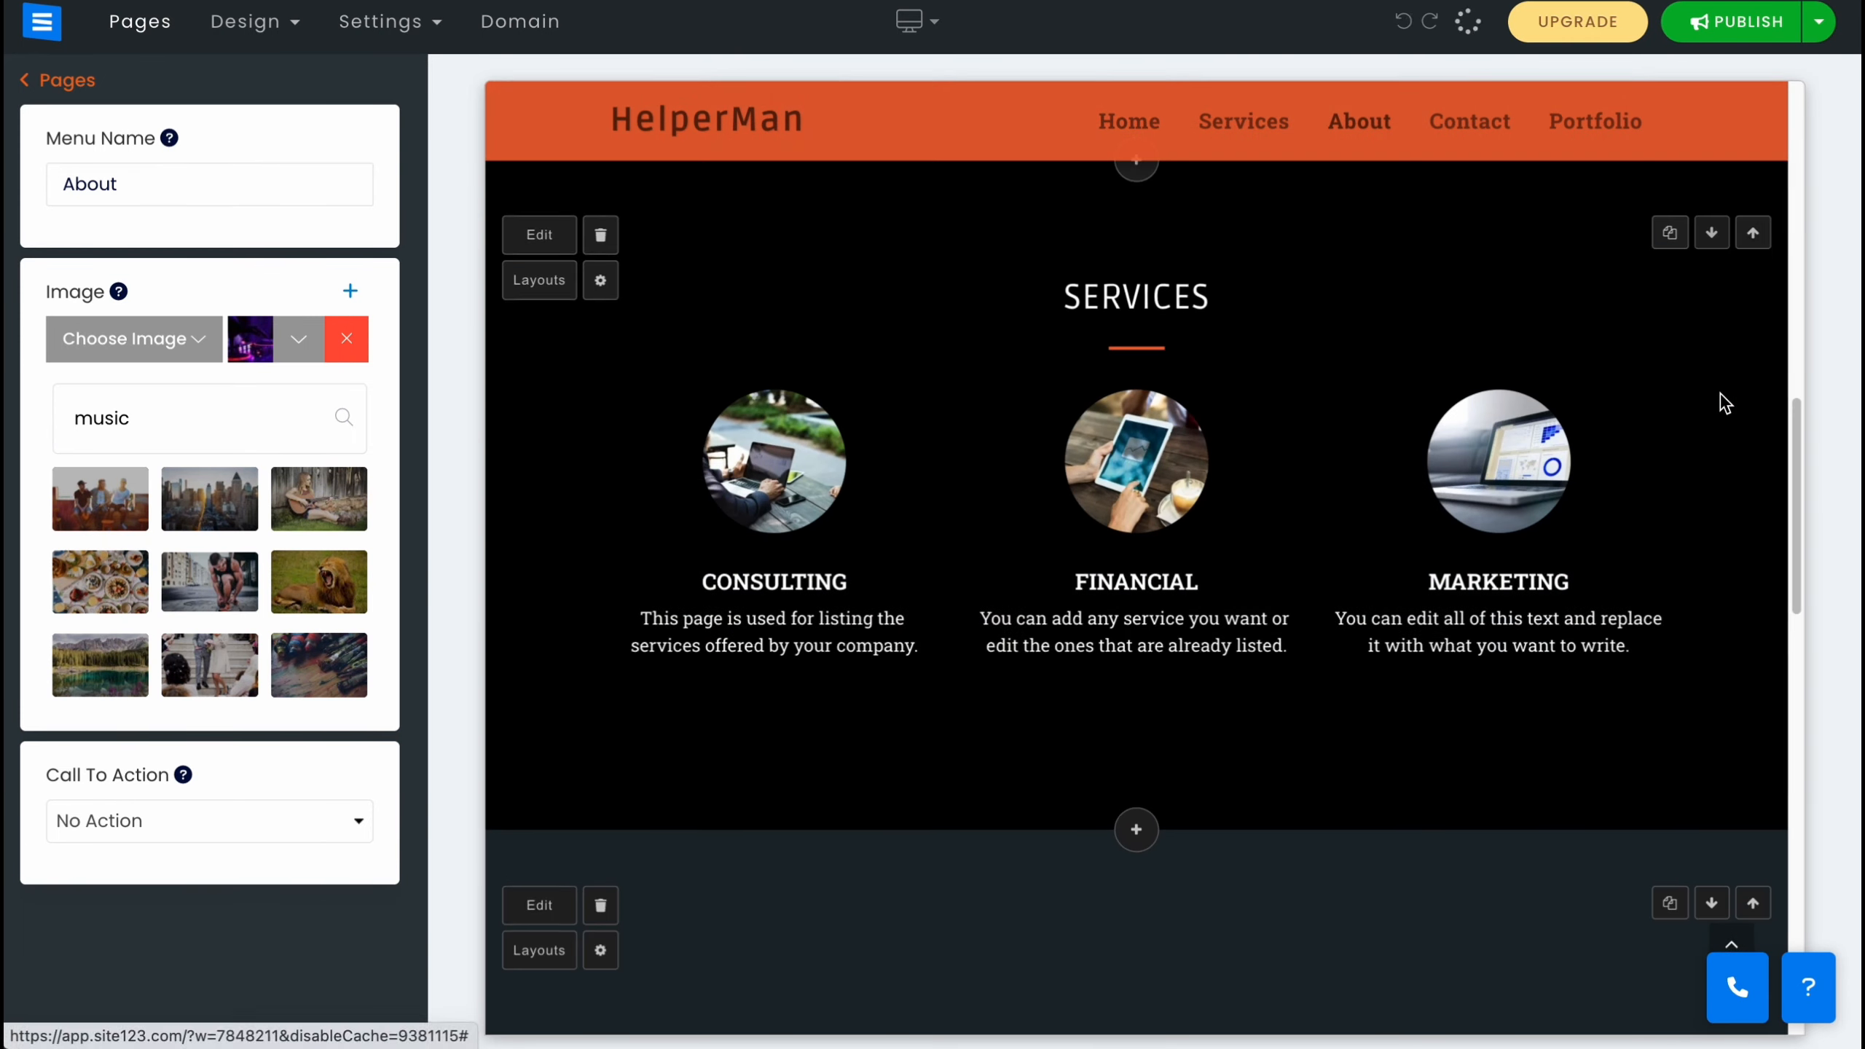
Duplicate the Services section.
left_click(1671, 234)
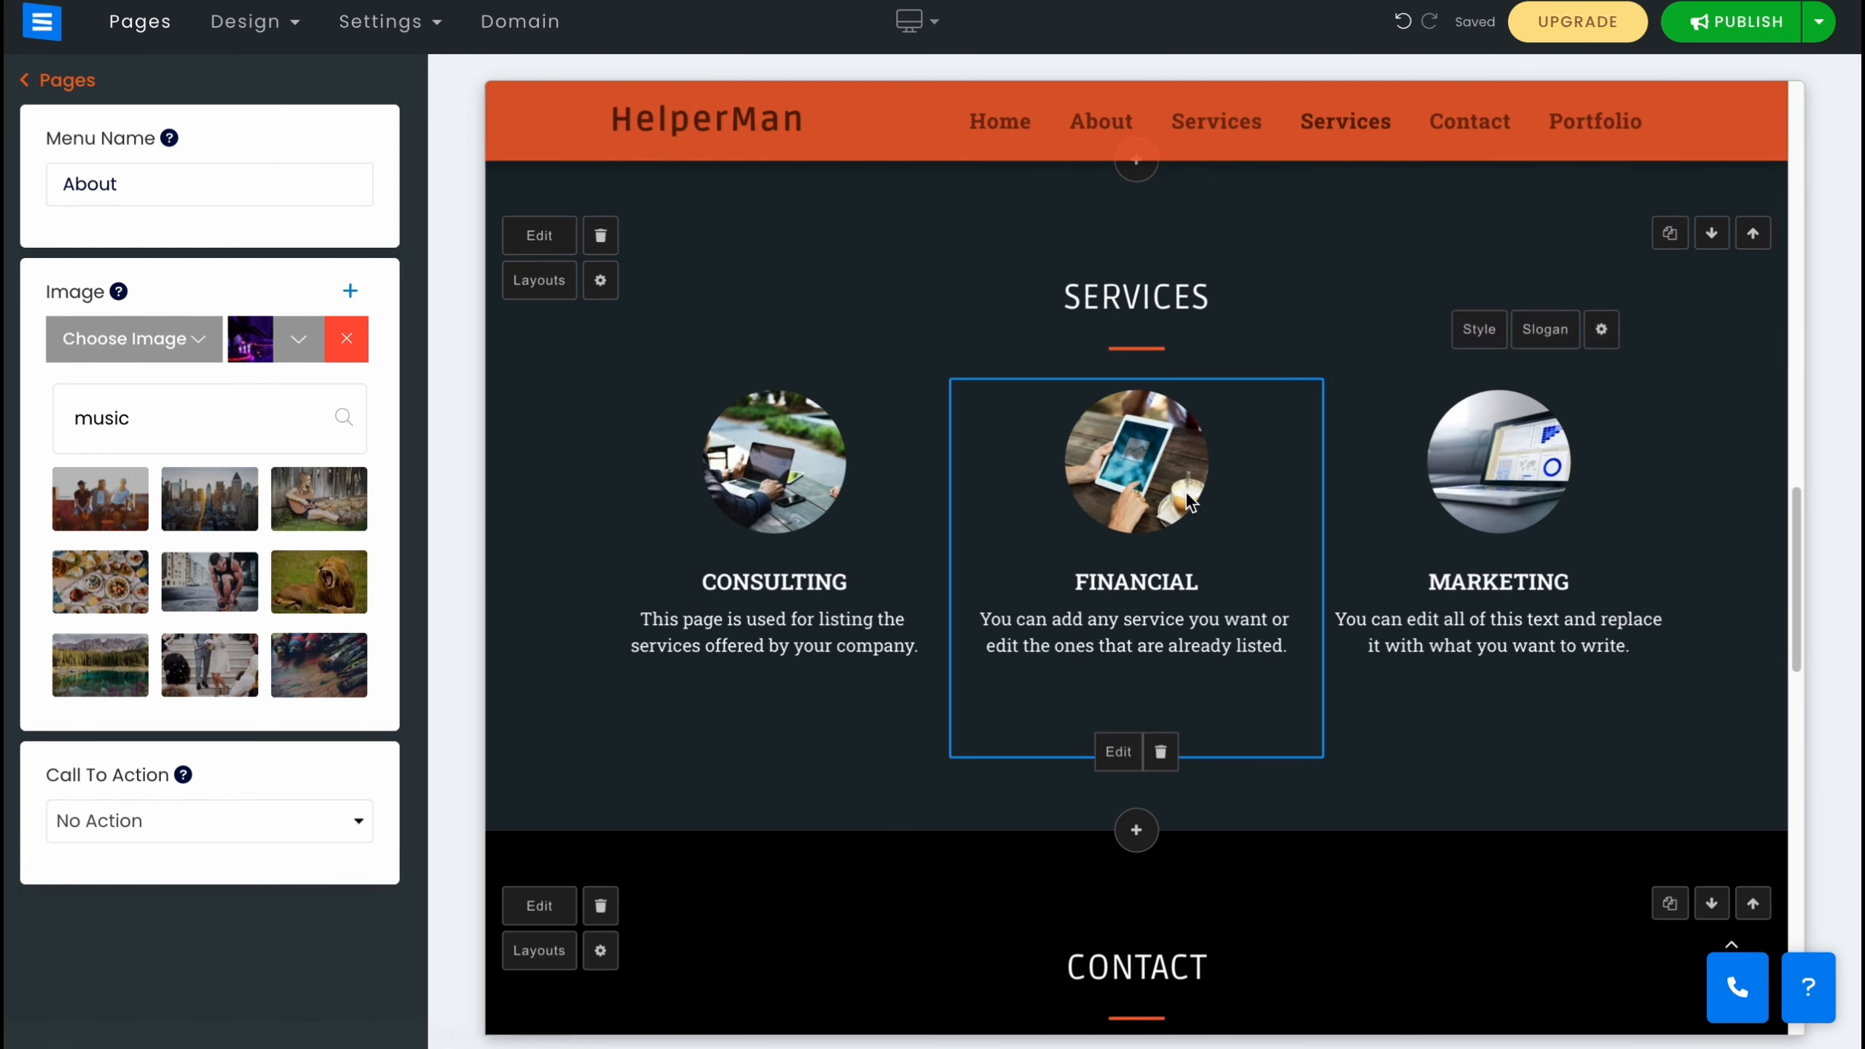
scroll(1157, 755, "up", 7)
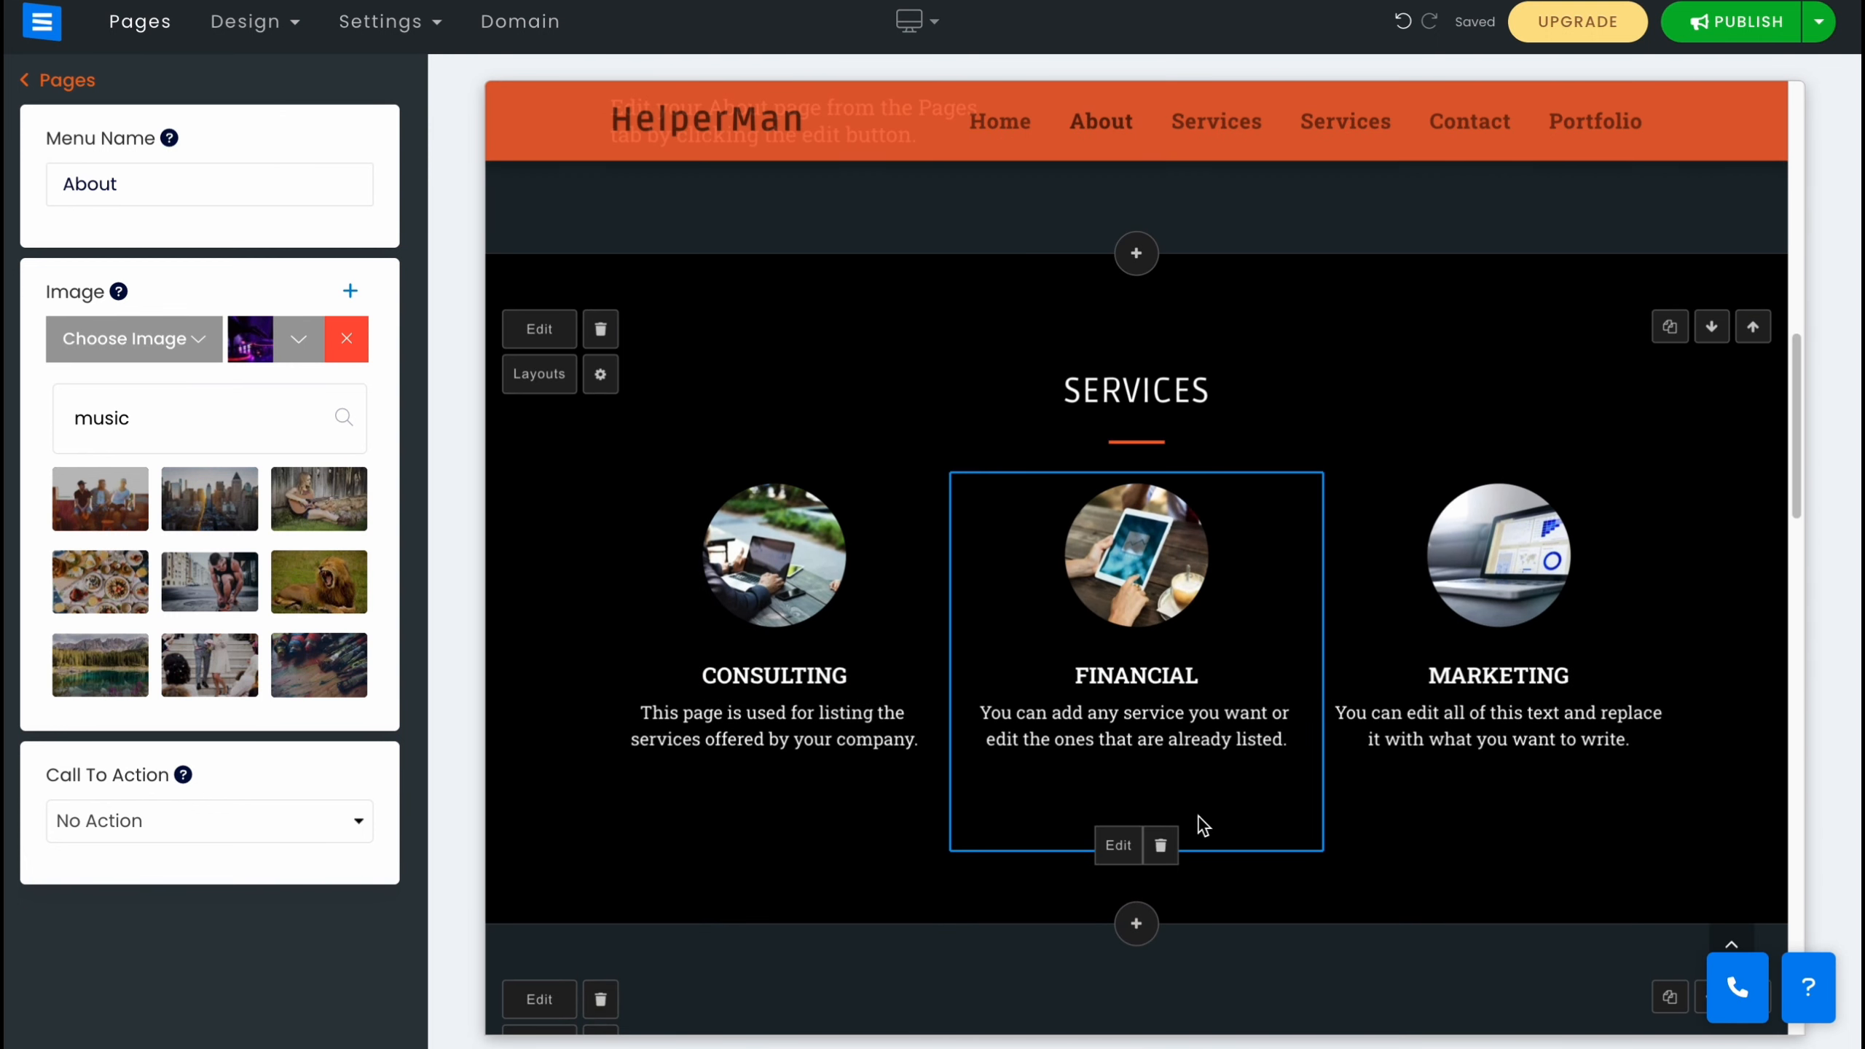
scroll(1183, 811, "down", 1)
scroll(1162, 762, "down", 10)
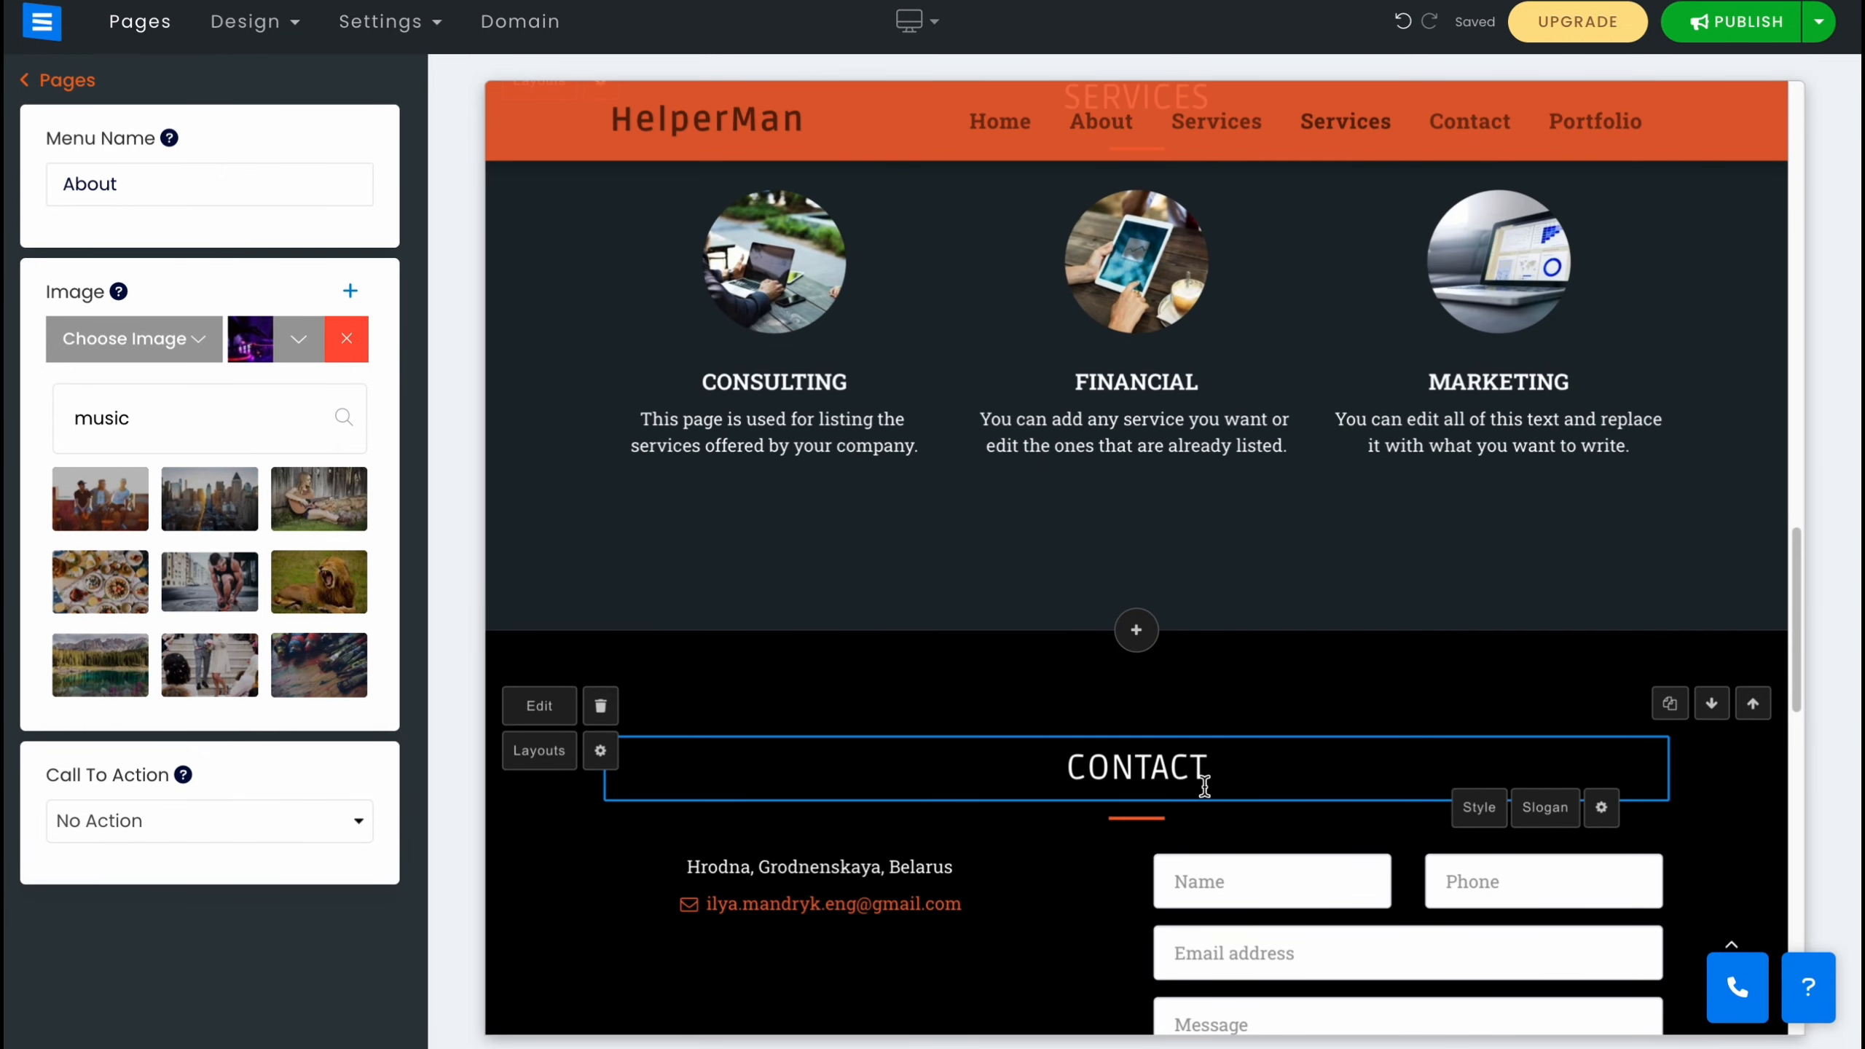
scroll(1257, 708, "up", 3)
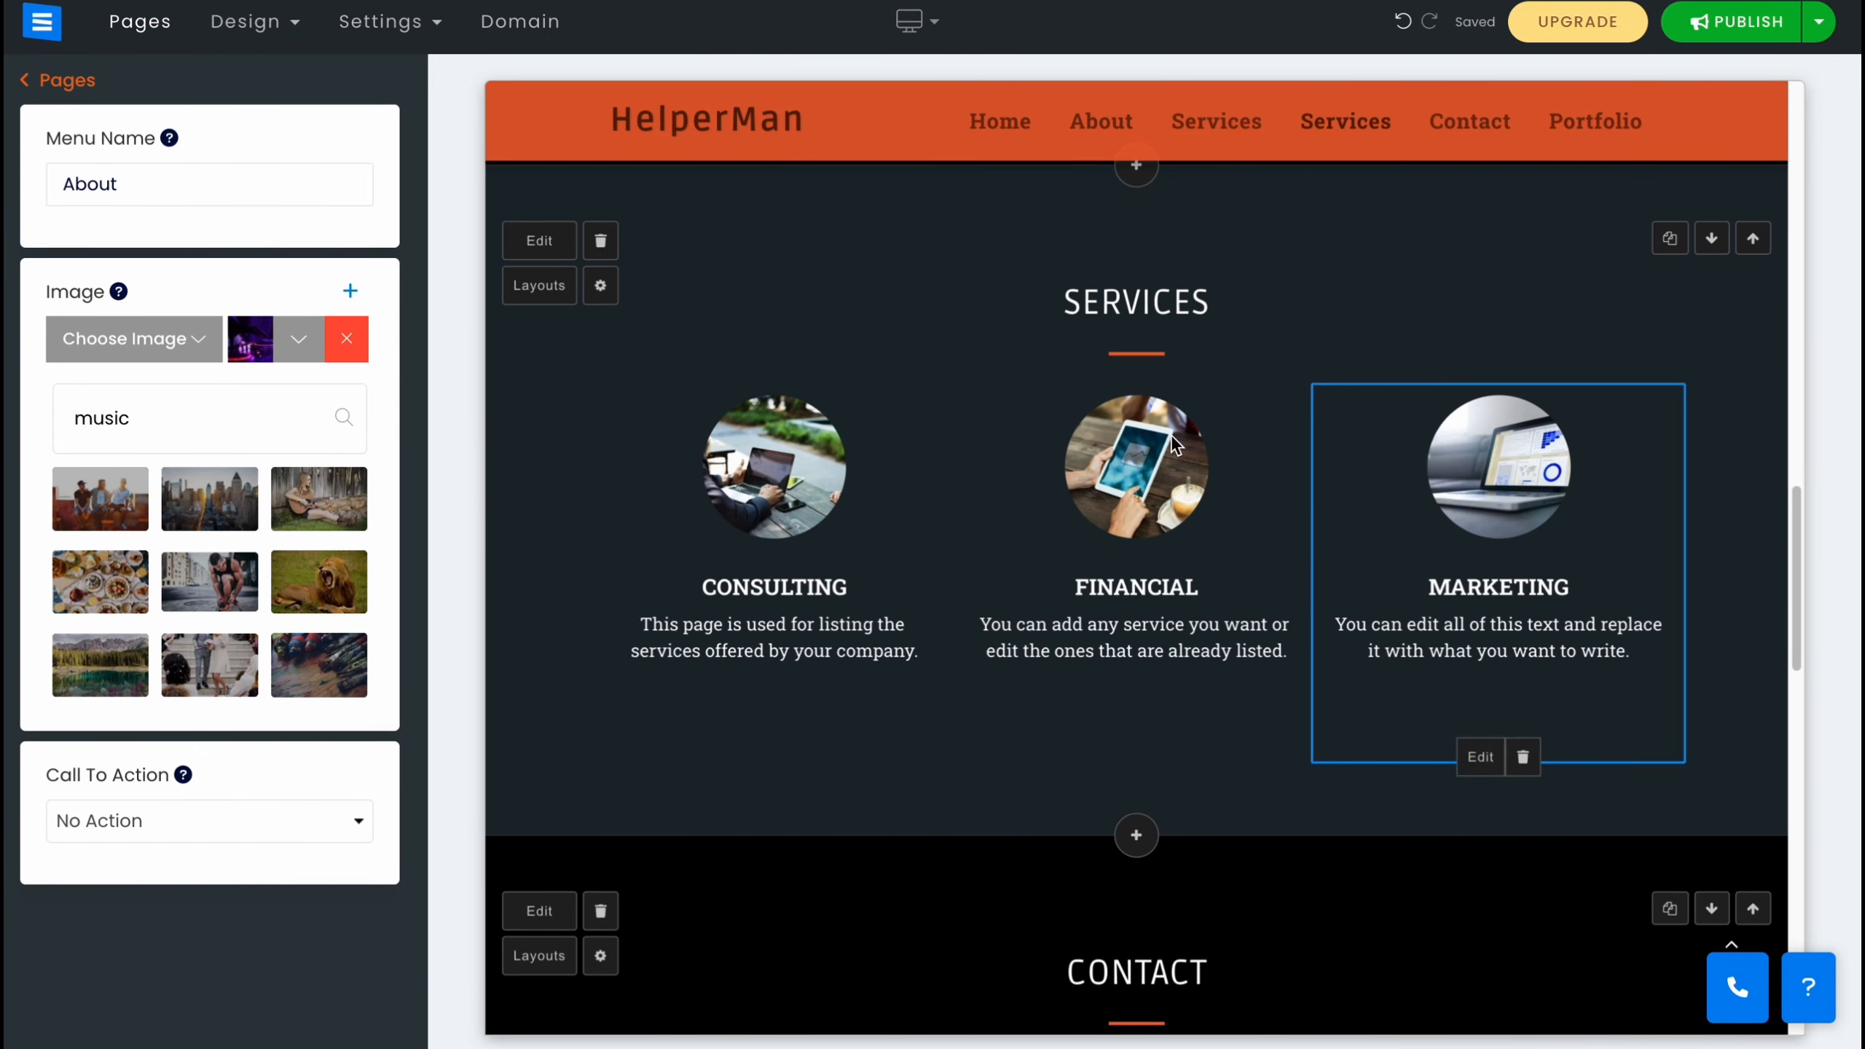
scroll(1198, 687, "down", 15)
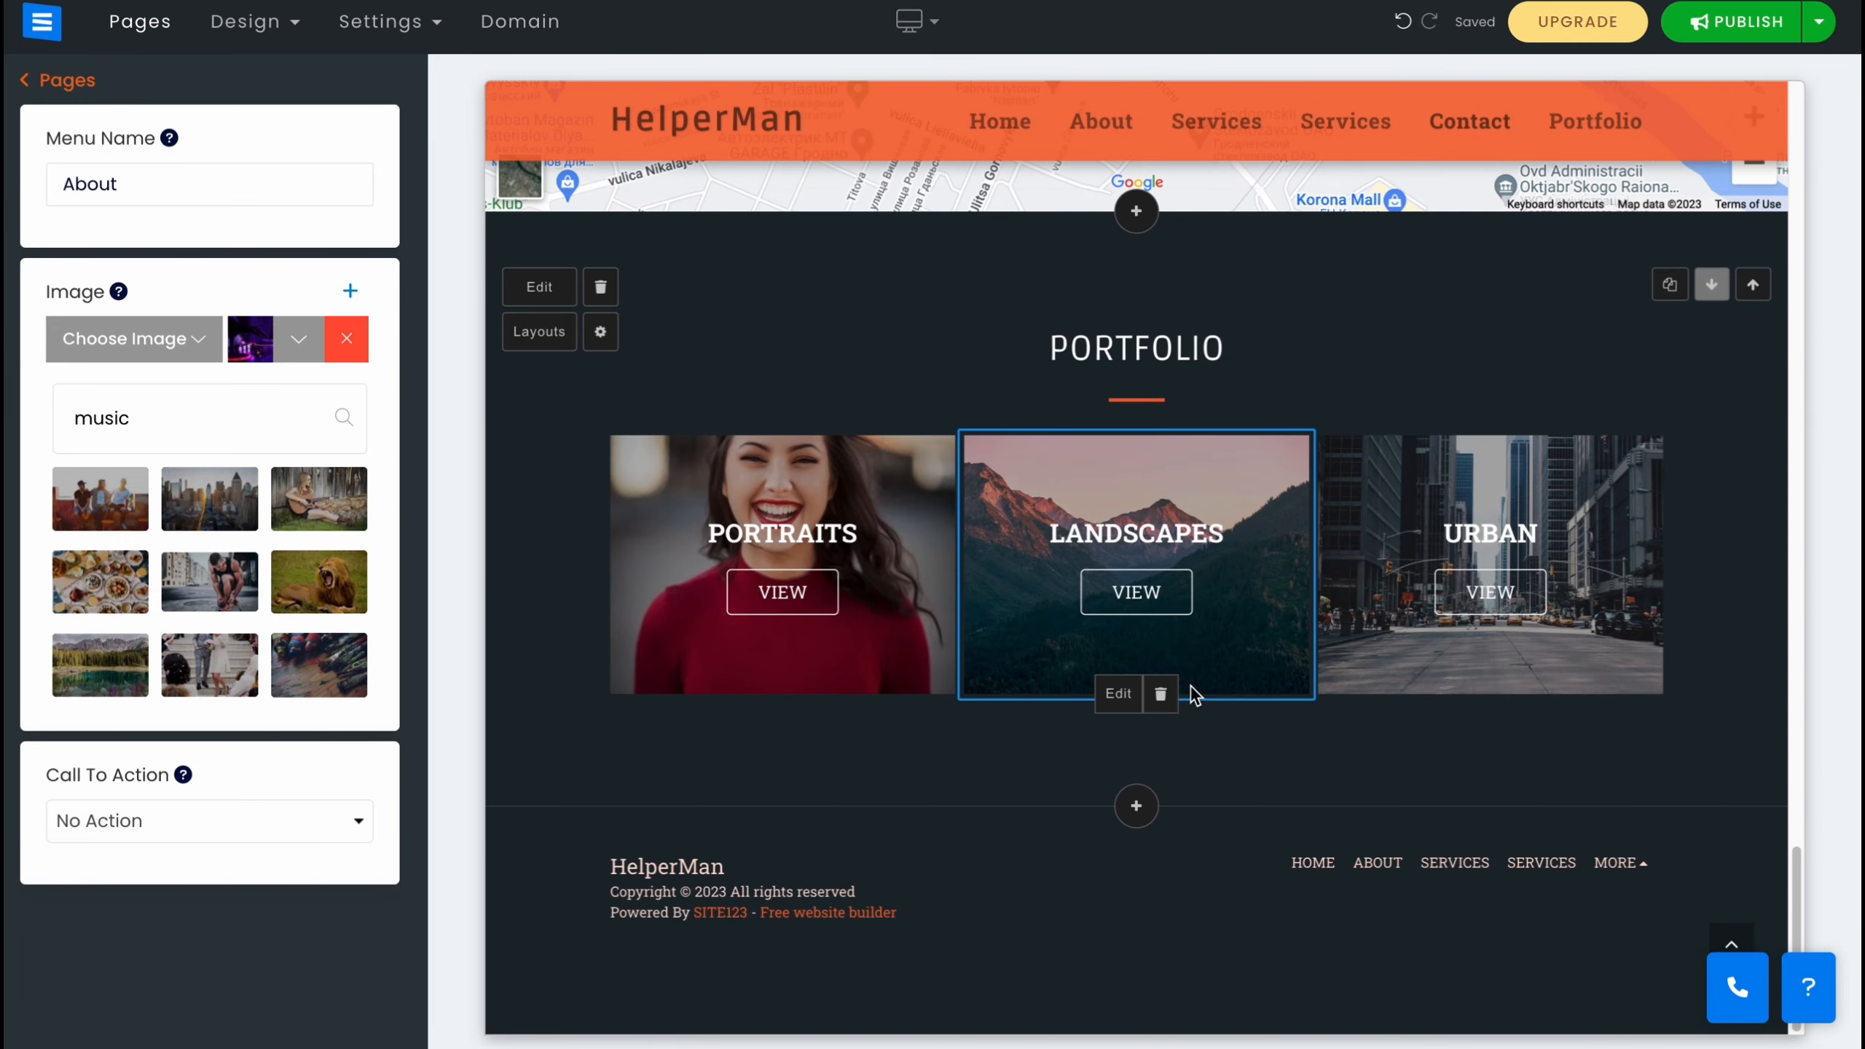
scroll(1194, 700, "up", 10)
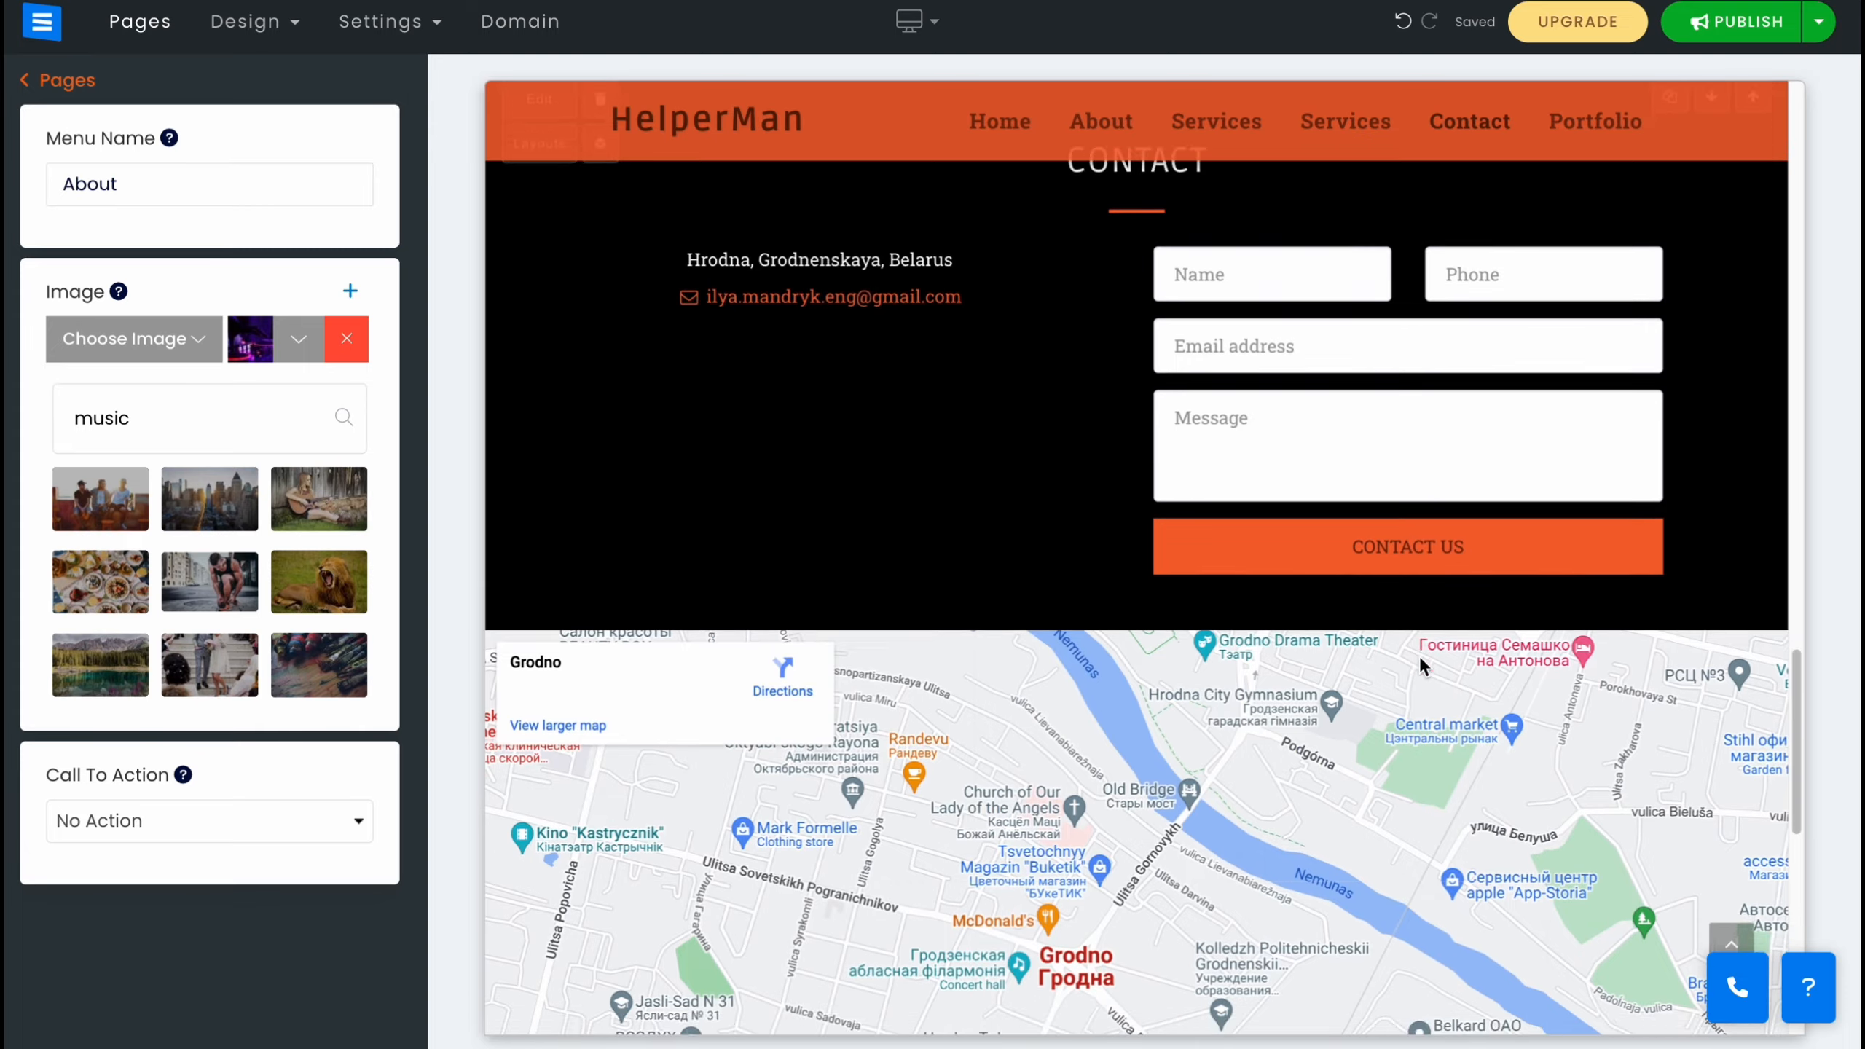
scroll(1420, 660, "up", 3)
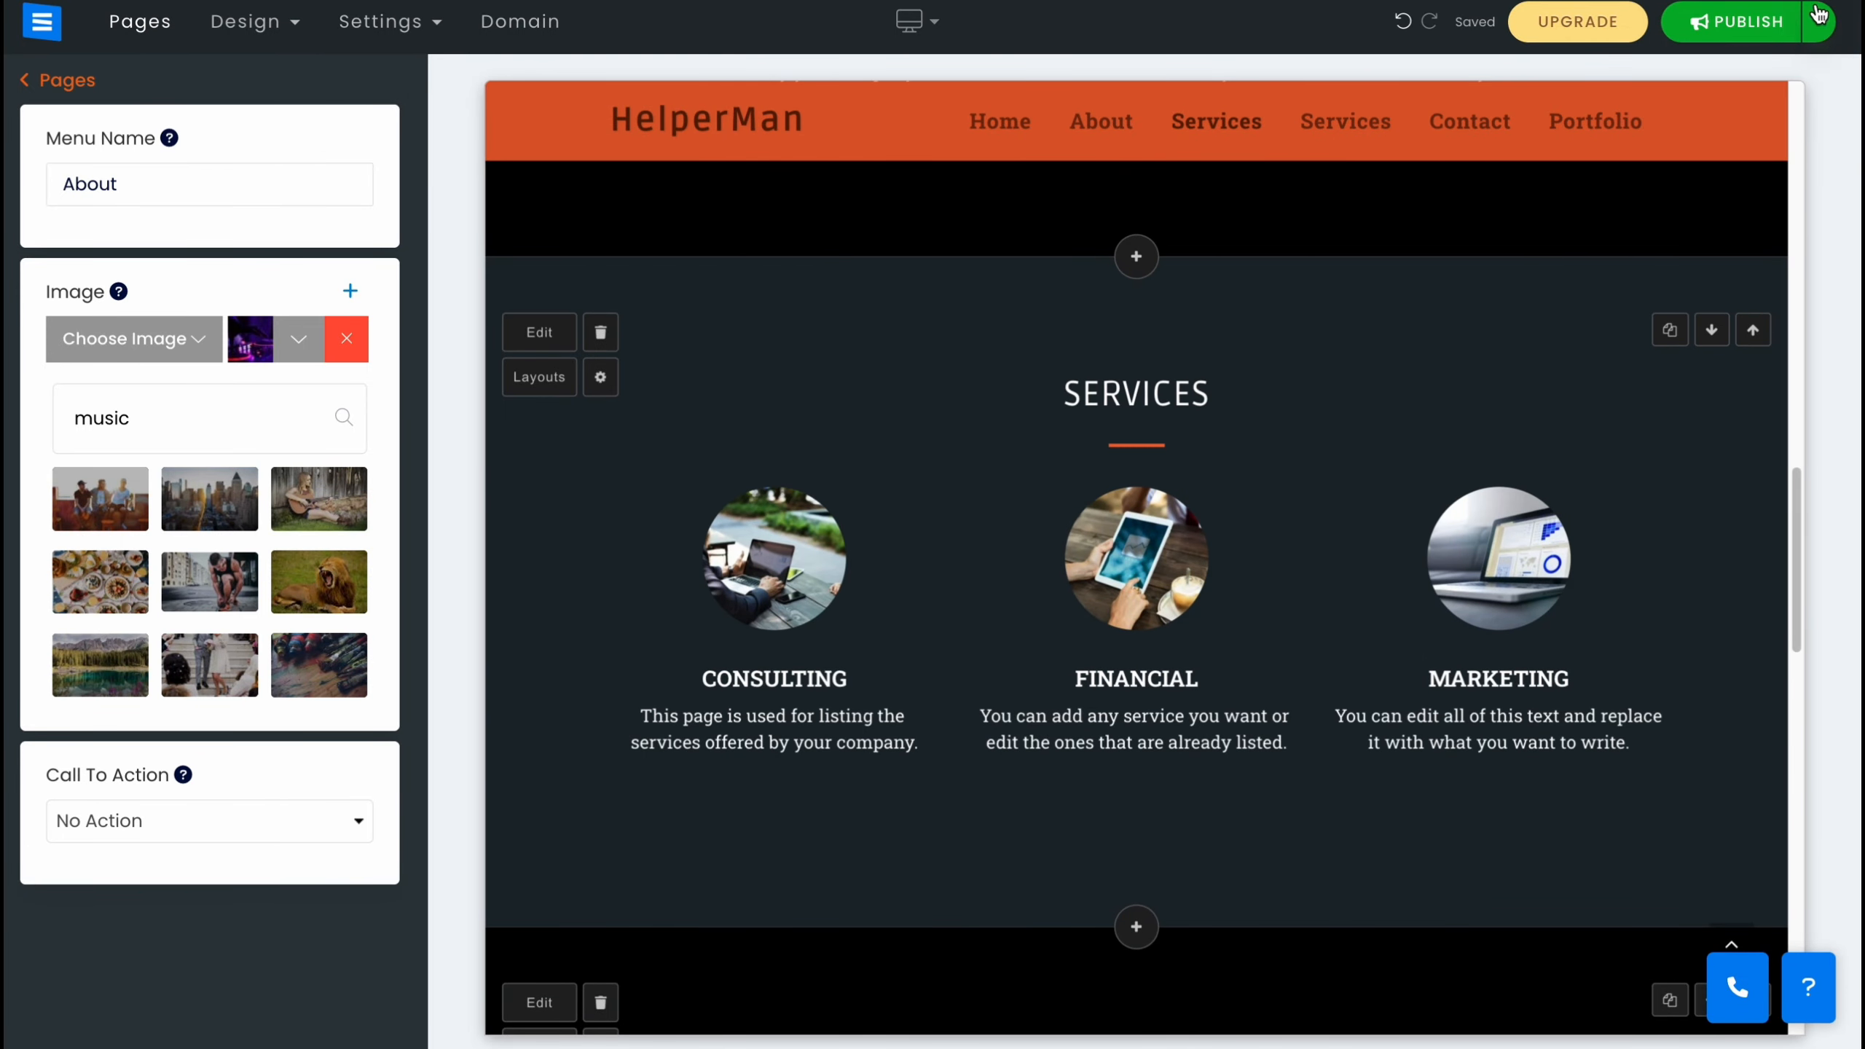
Publish the website changes, confirm publishing, and return to editing.
left_click(1823, 26)
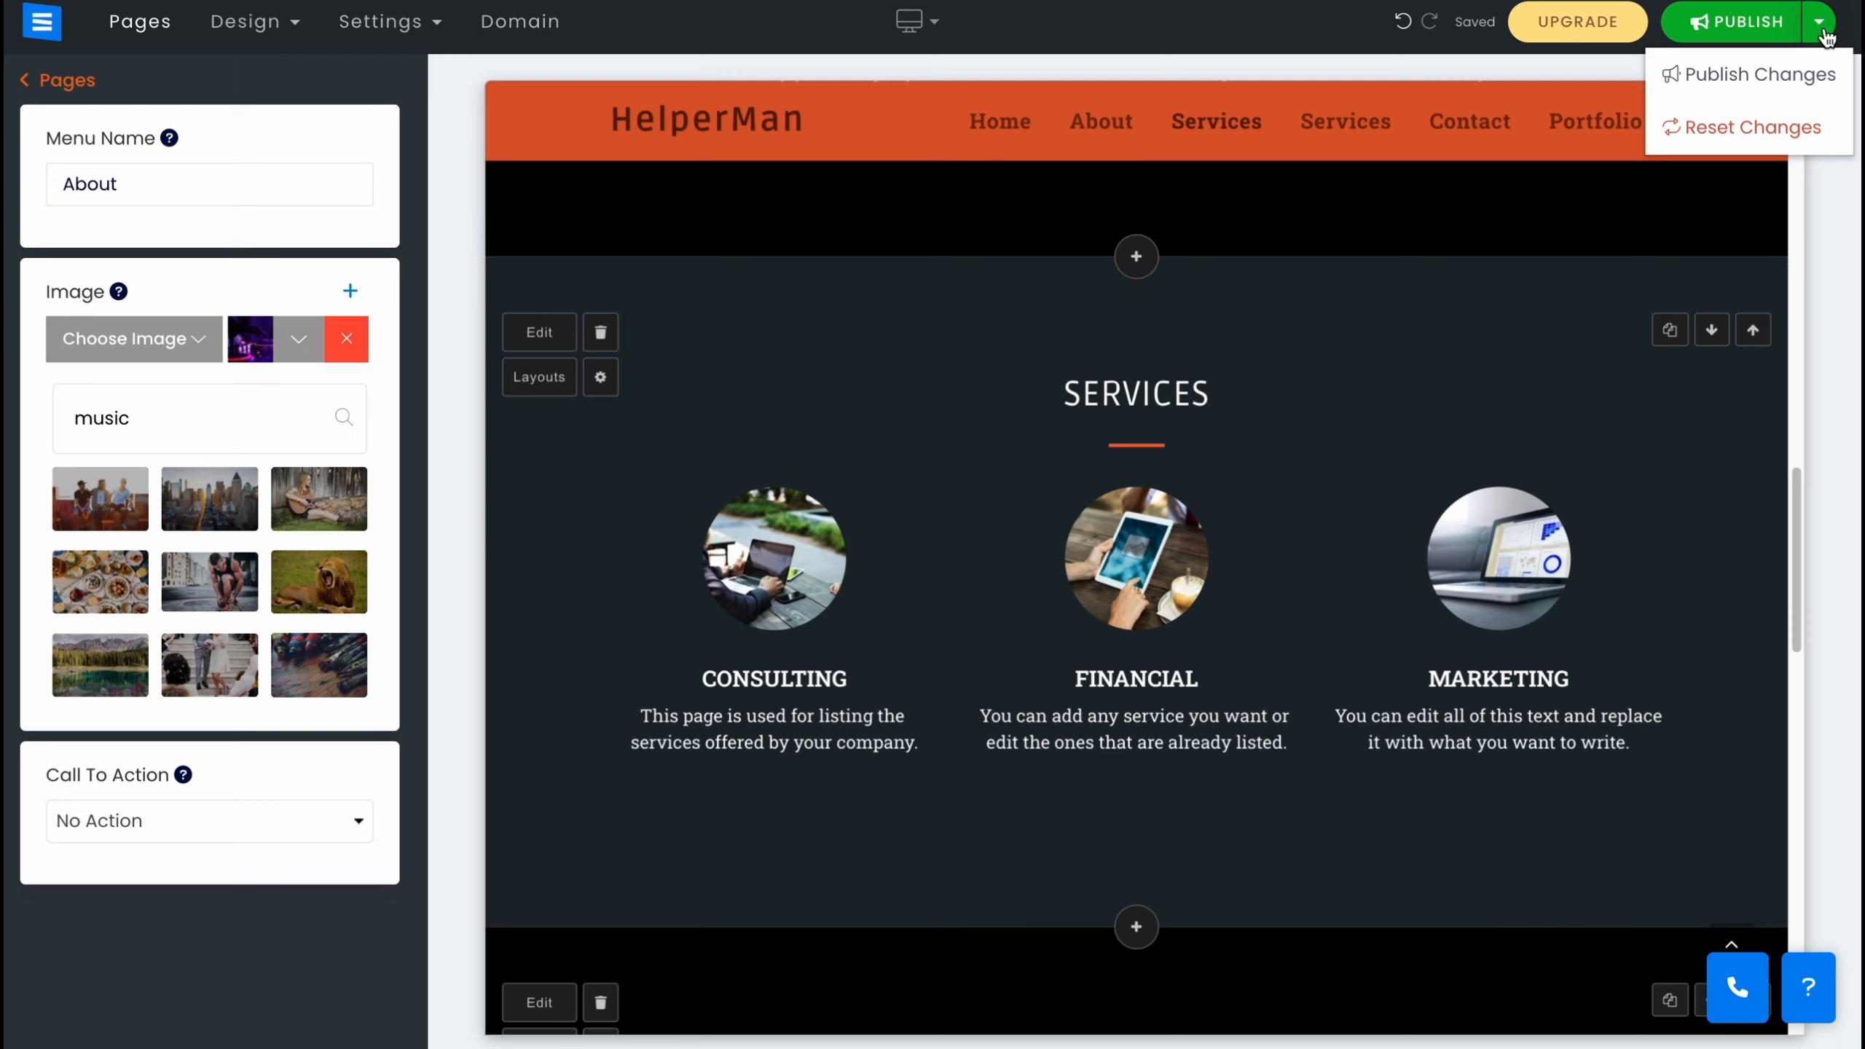
left_click(1746, 29)
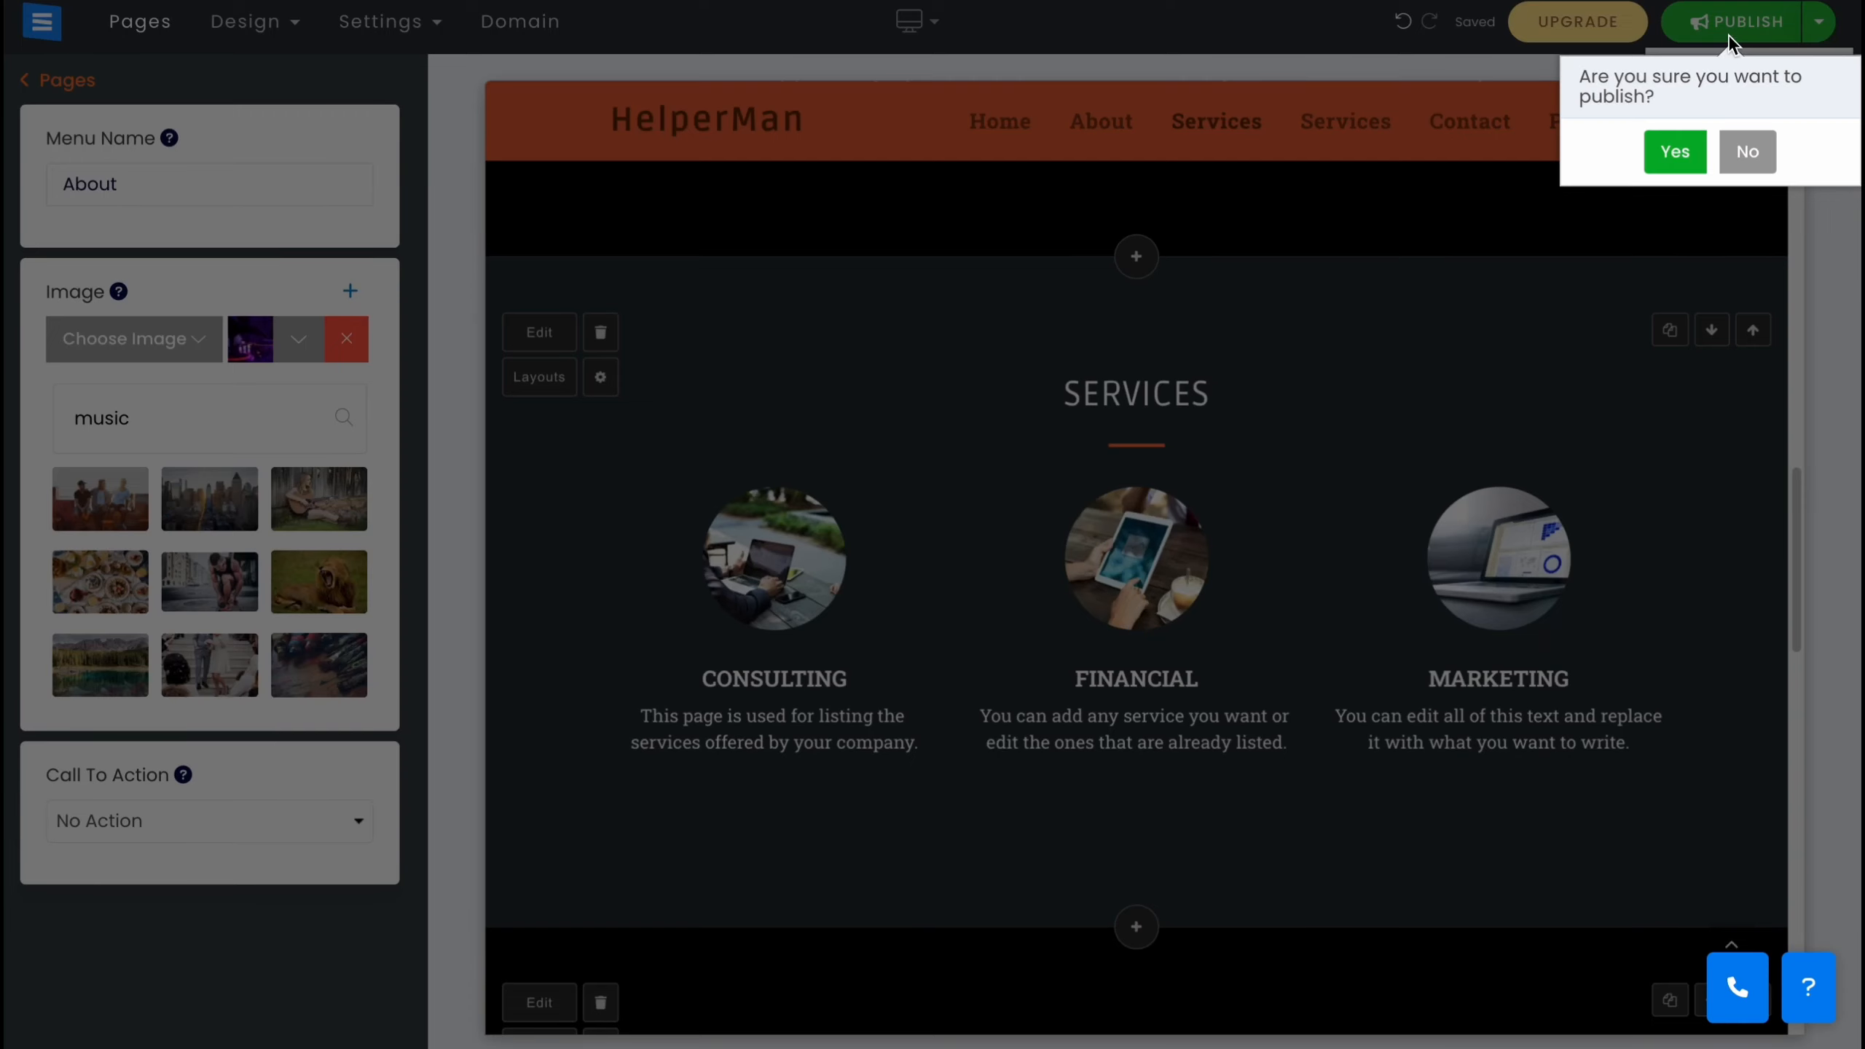
left_click(1679, 151)
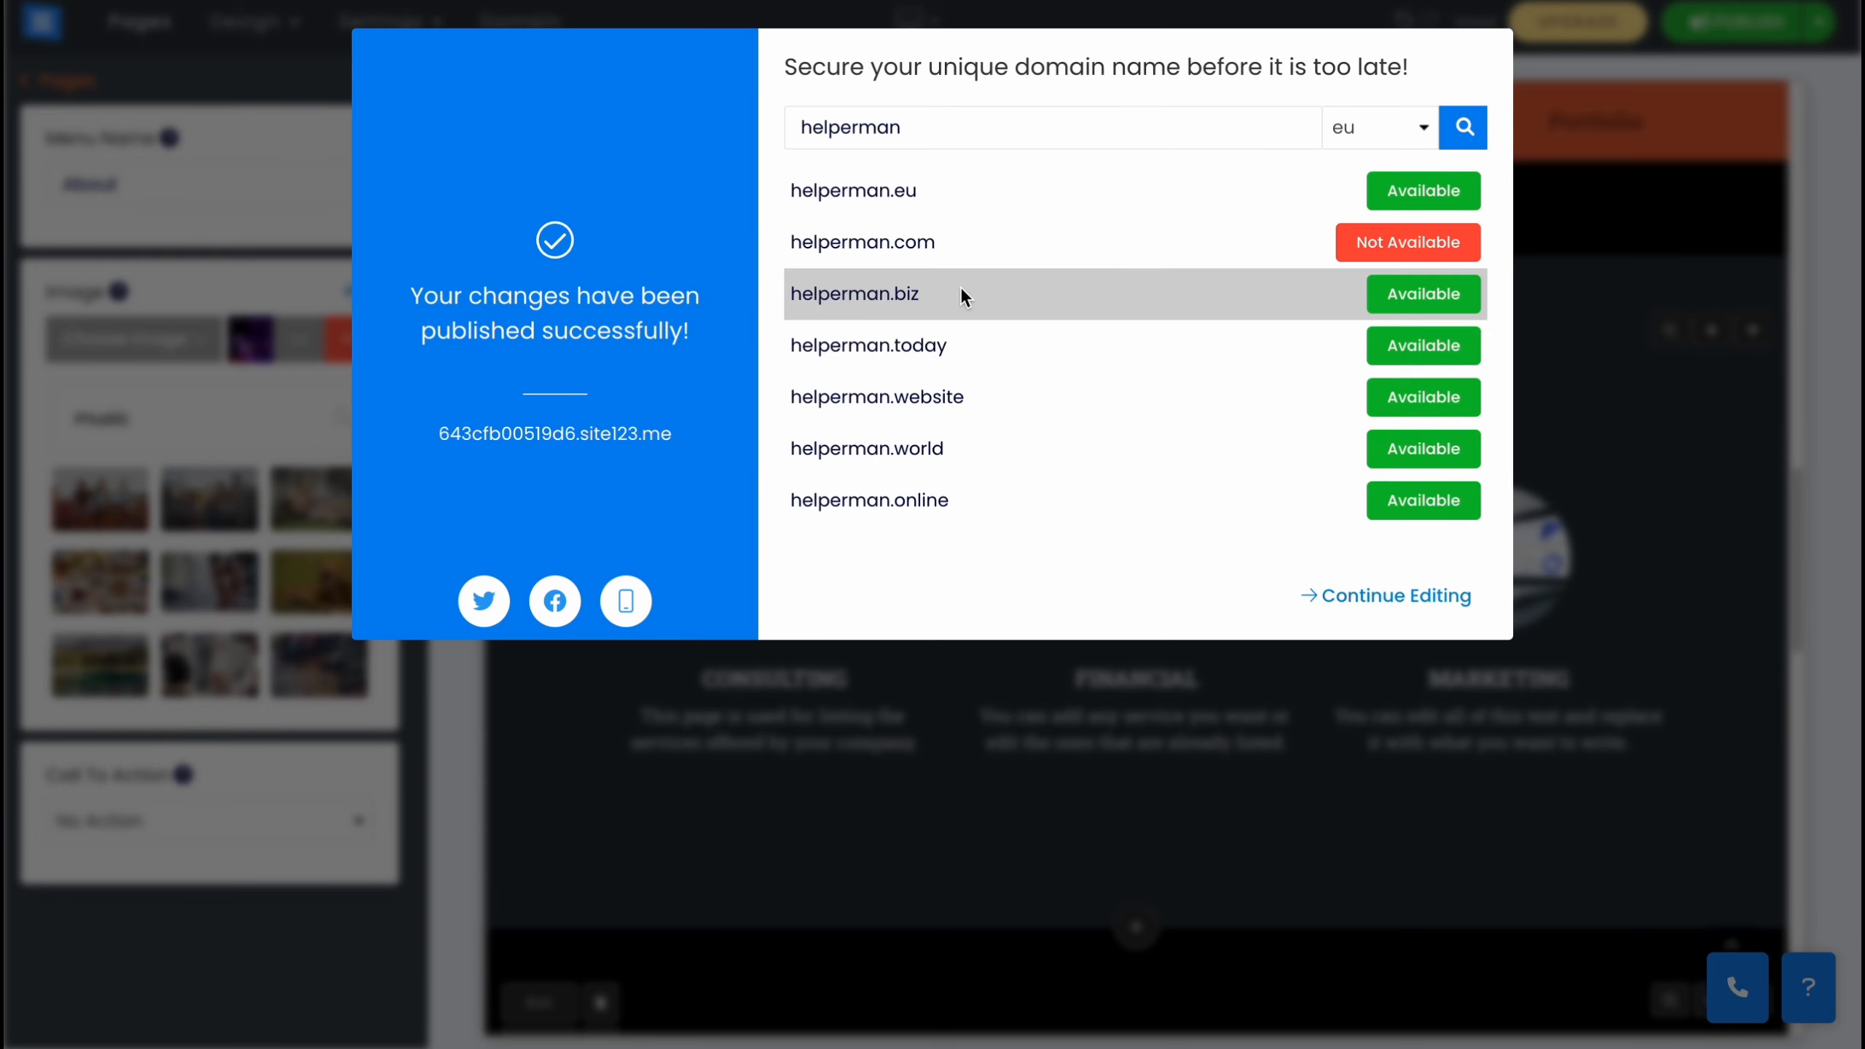
left_click(1381, 597)
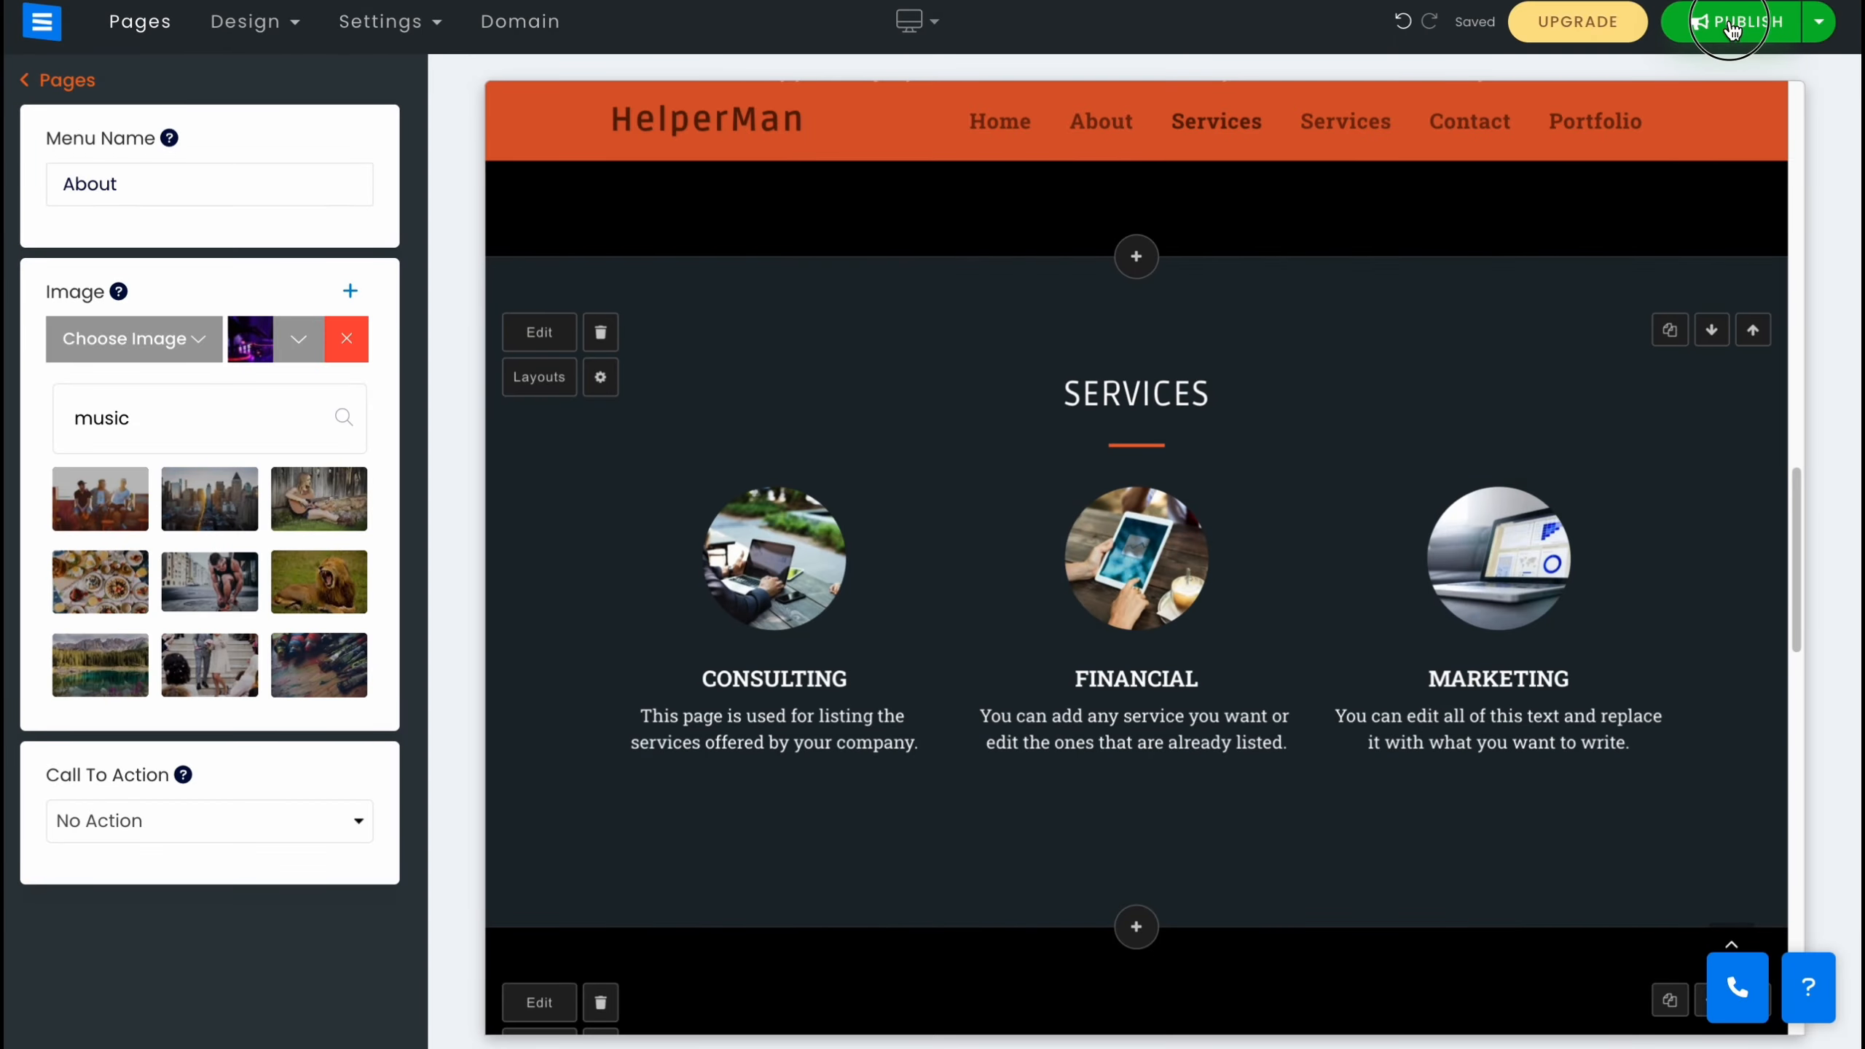
Publish the website and open the published site from its site123.me address.
left_click(1732, 27)
left_click(1666, 166)
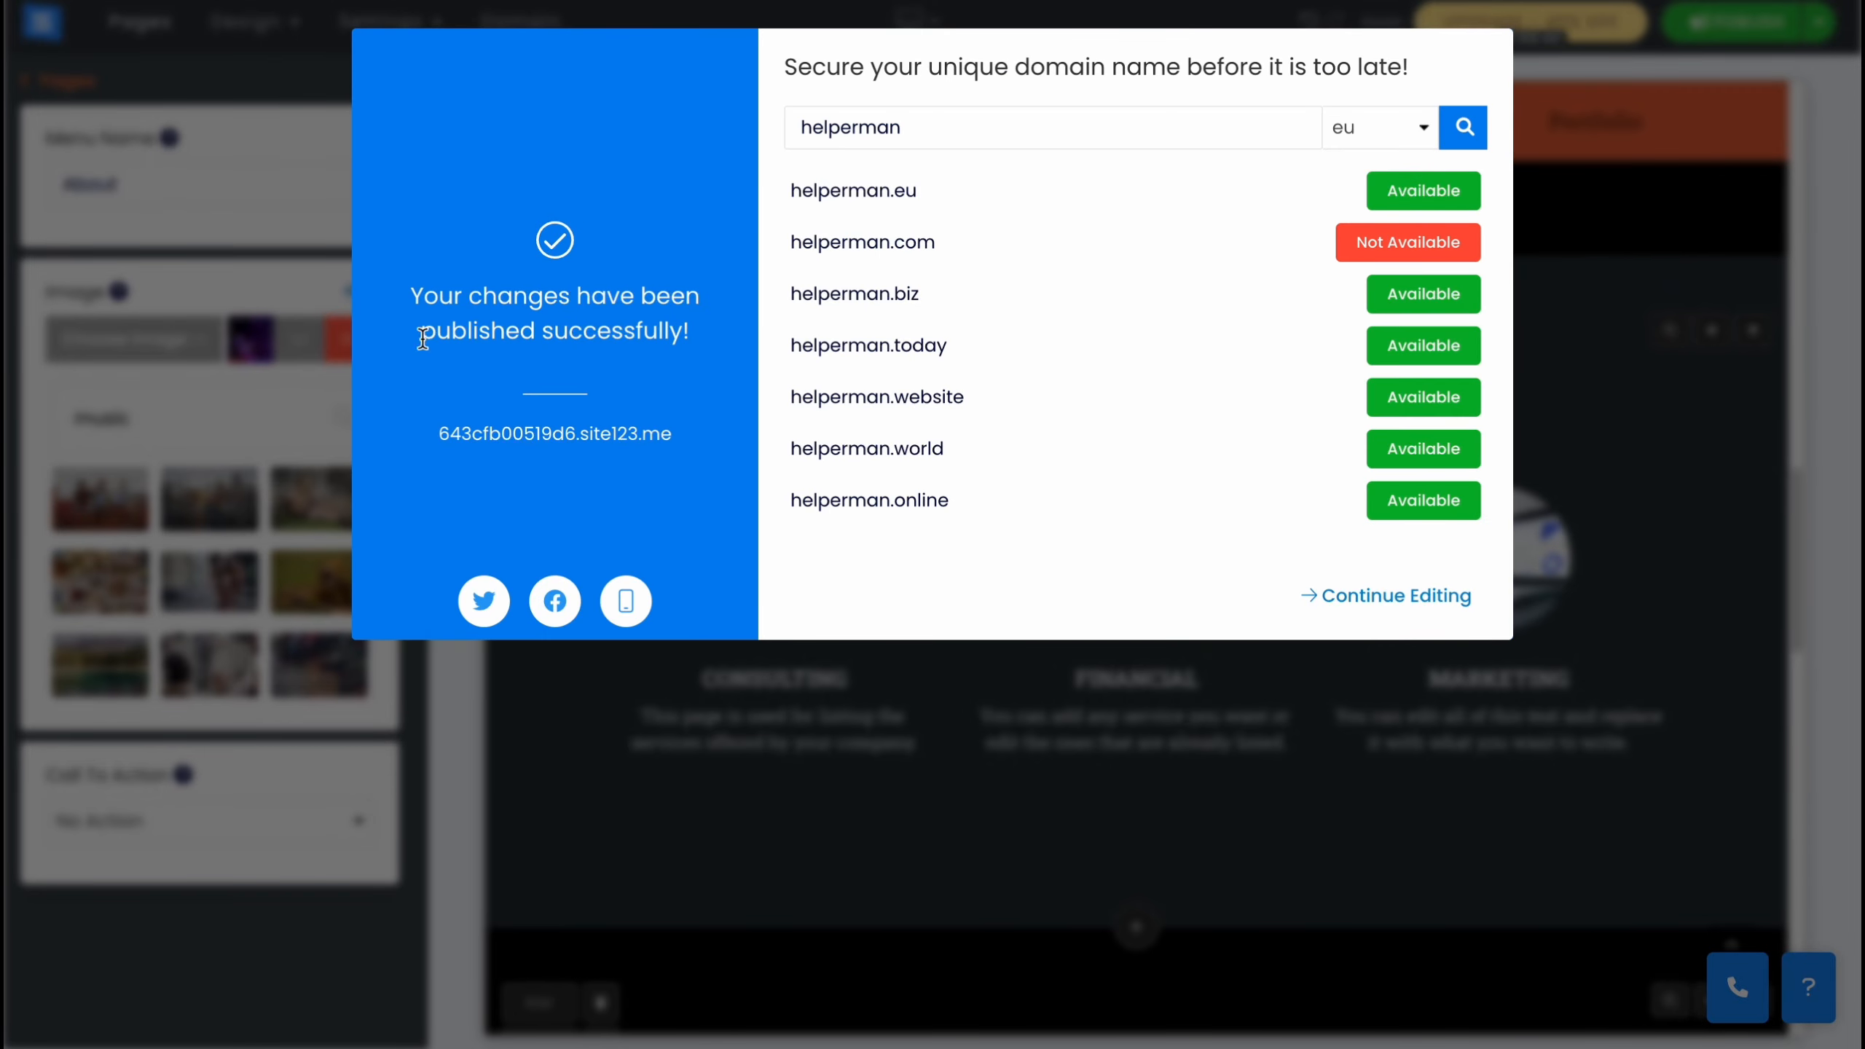
left_click(501, 438)
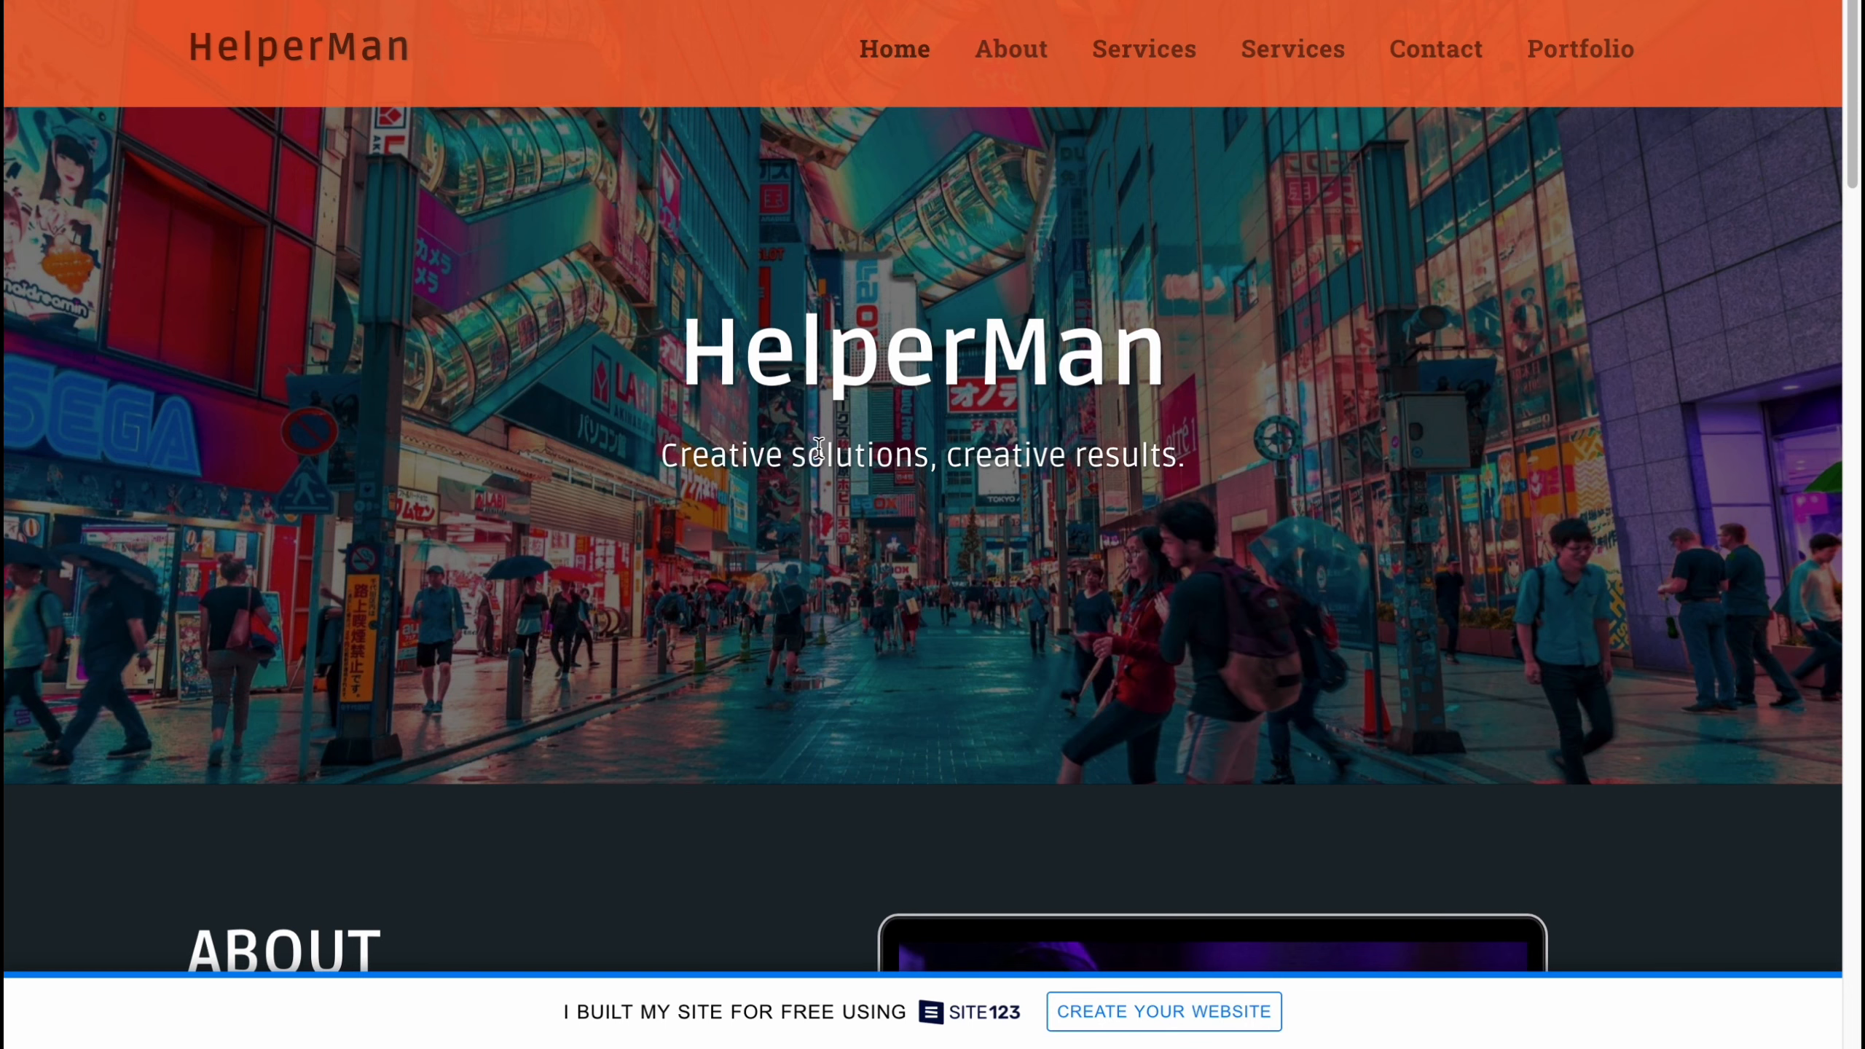
Scroll through the live site's Services, Contact and Portfolio sections, then go back to the editor.
scroll(819, 450, "down", 10)
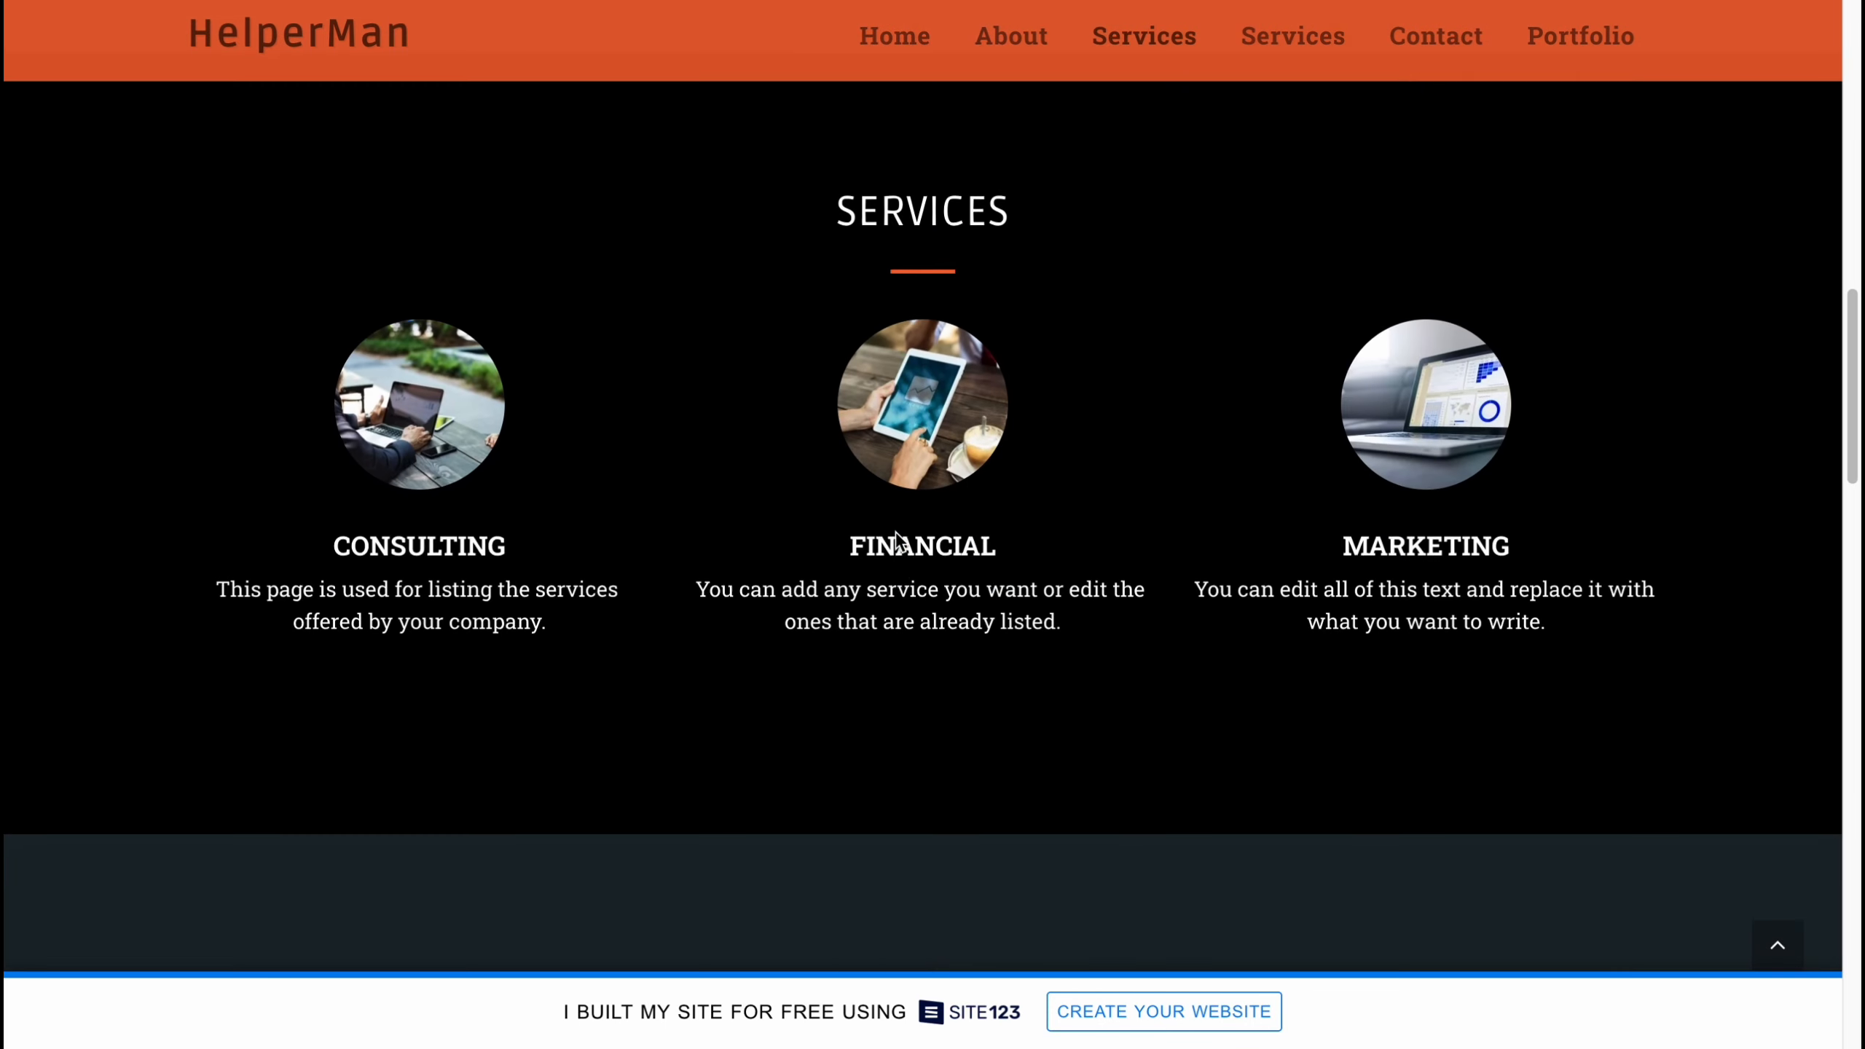
scroll(893, 540, "down", 10)
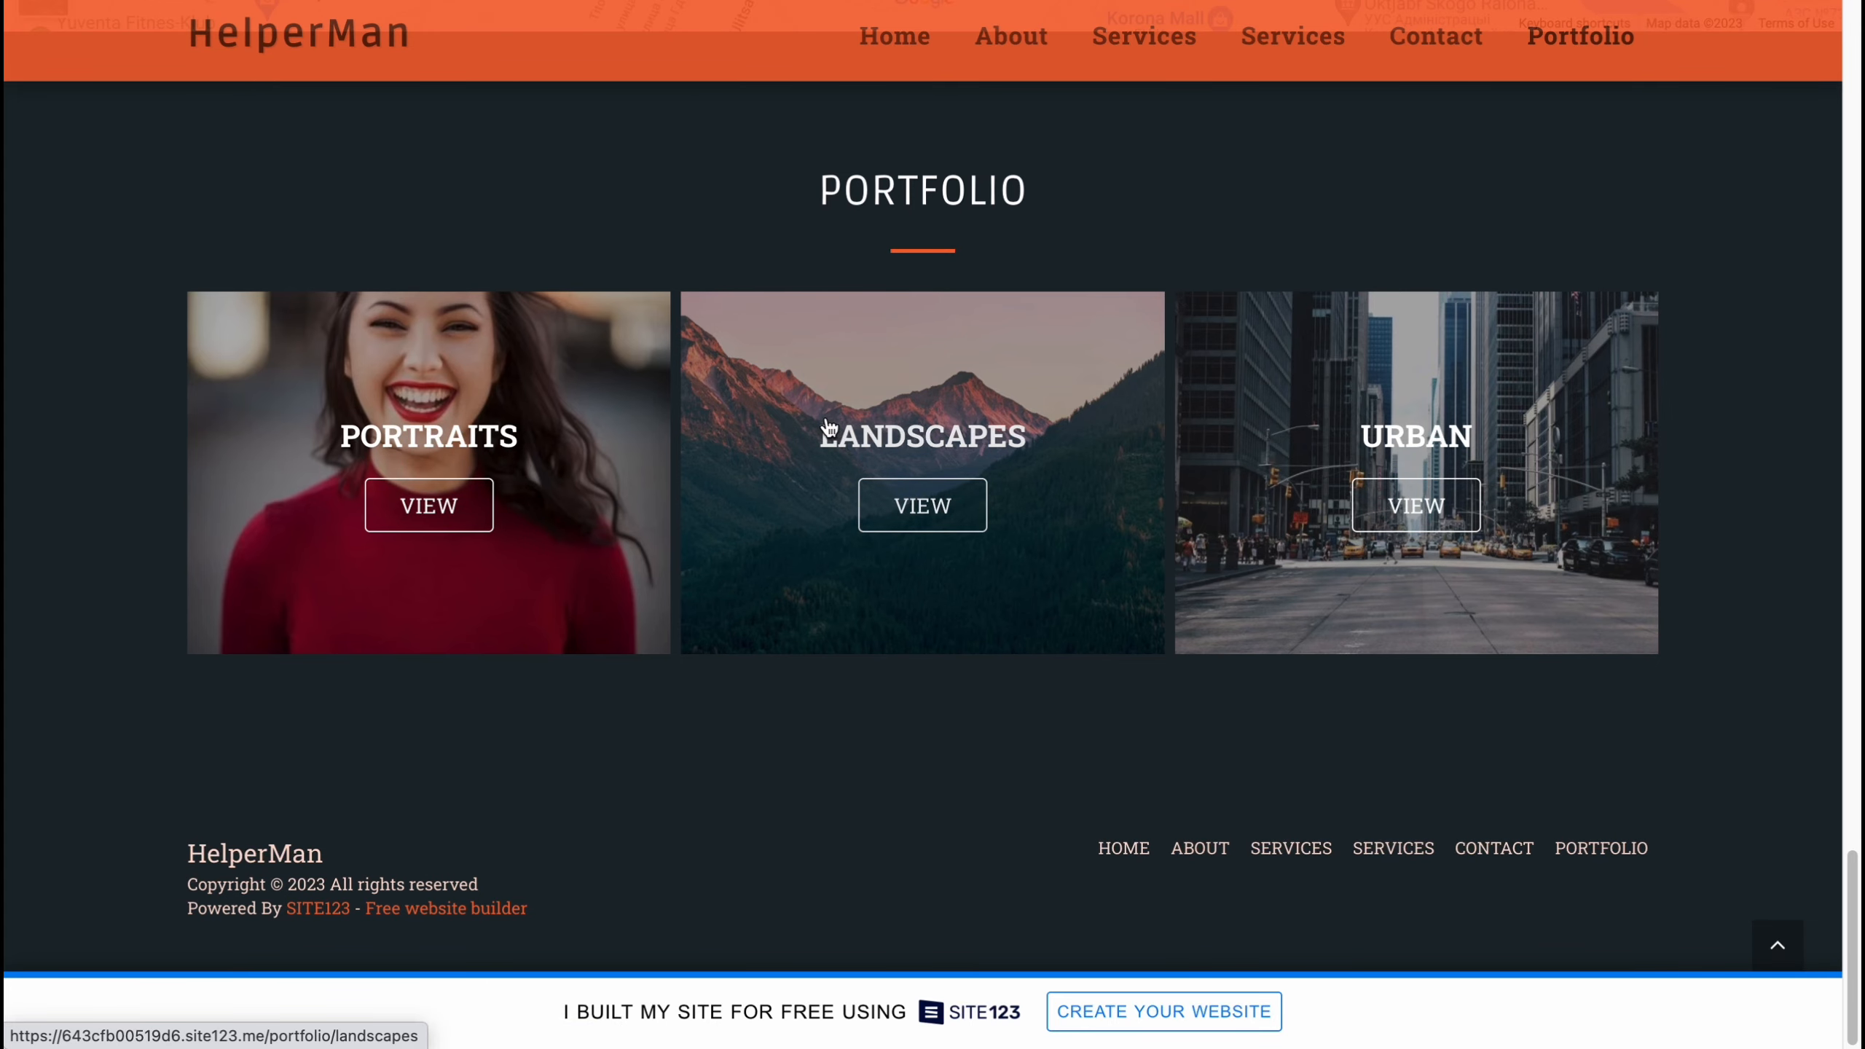
scroll(824, 425, "up", 10)
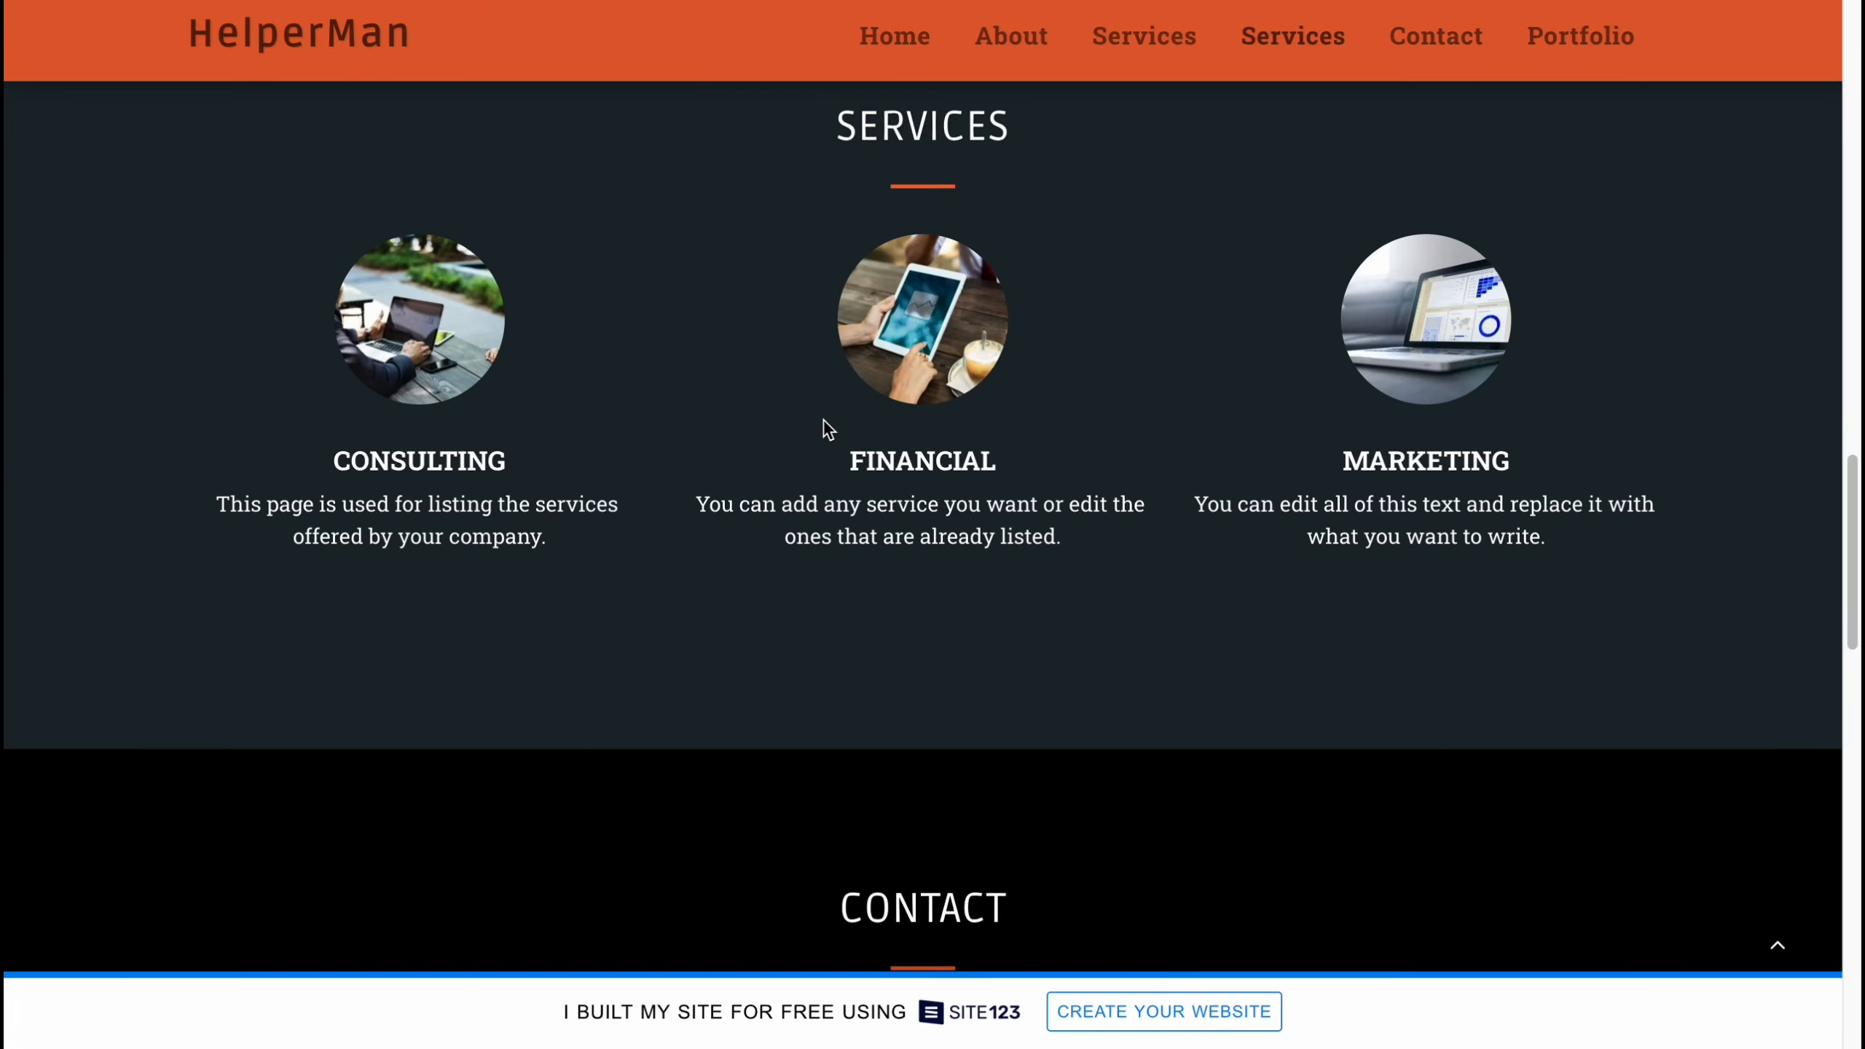
scroll(824, 425, "down", 6)
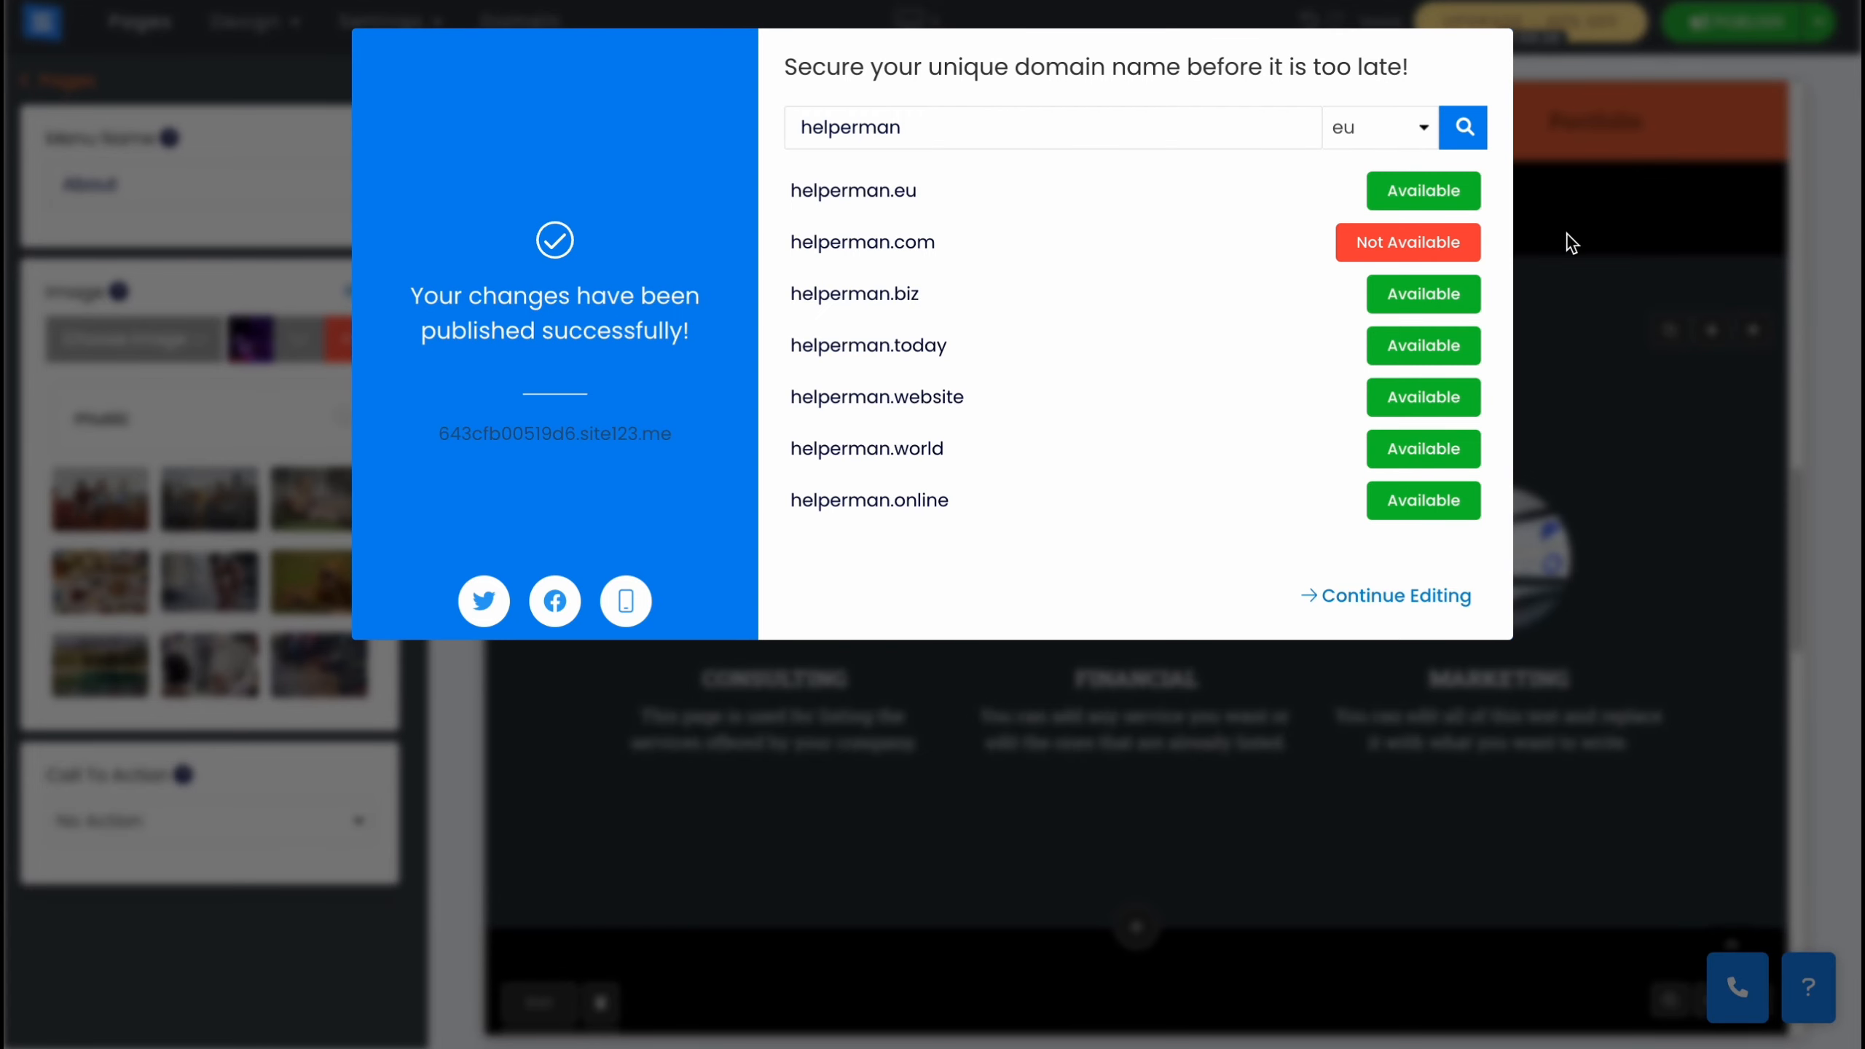
left_click(1572, 243)
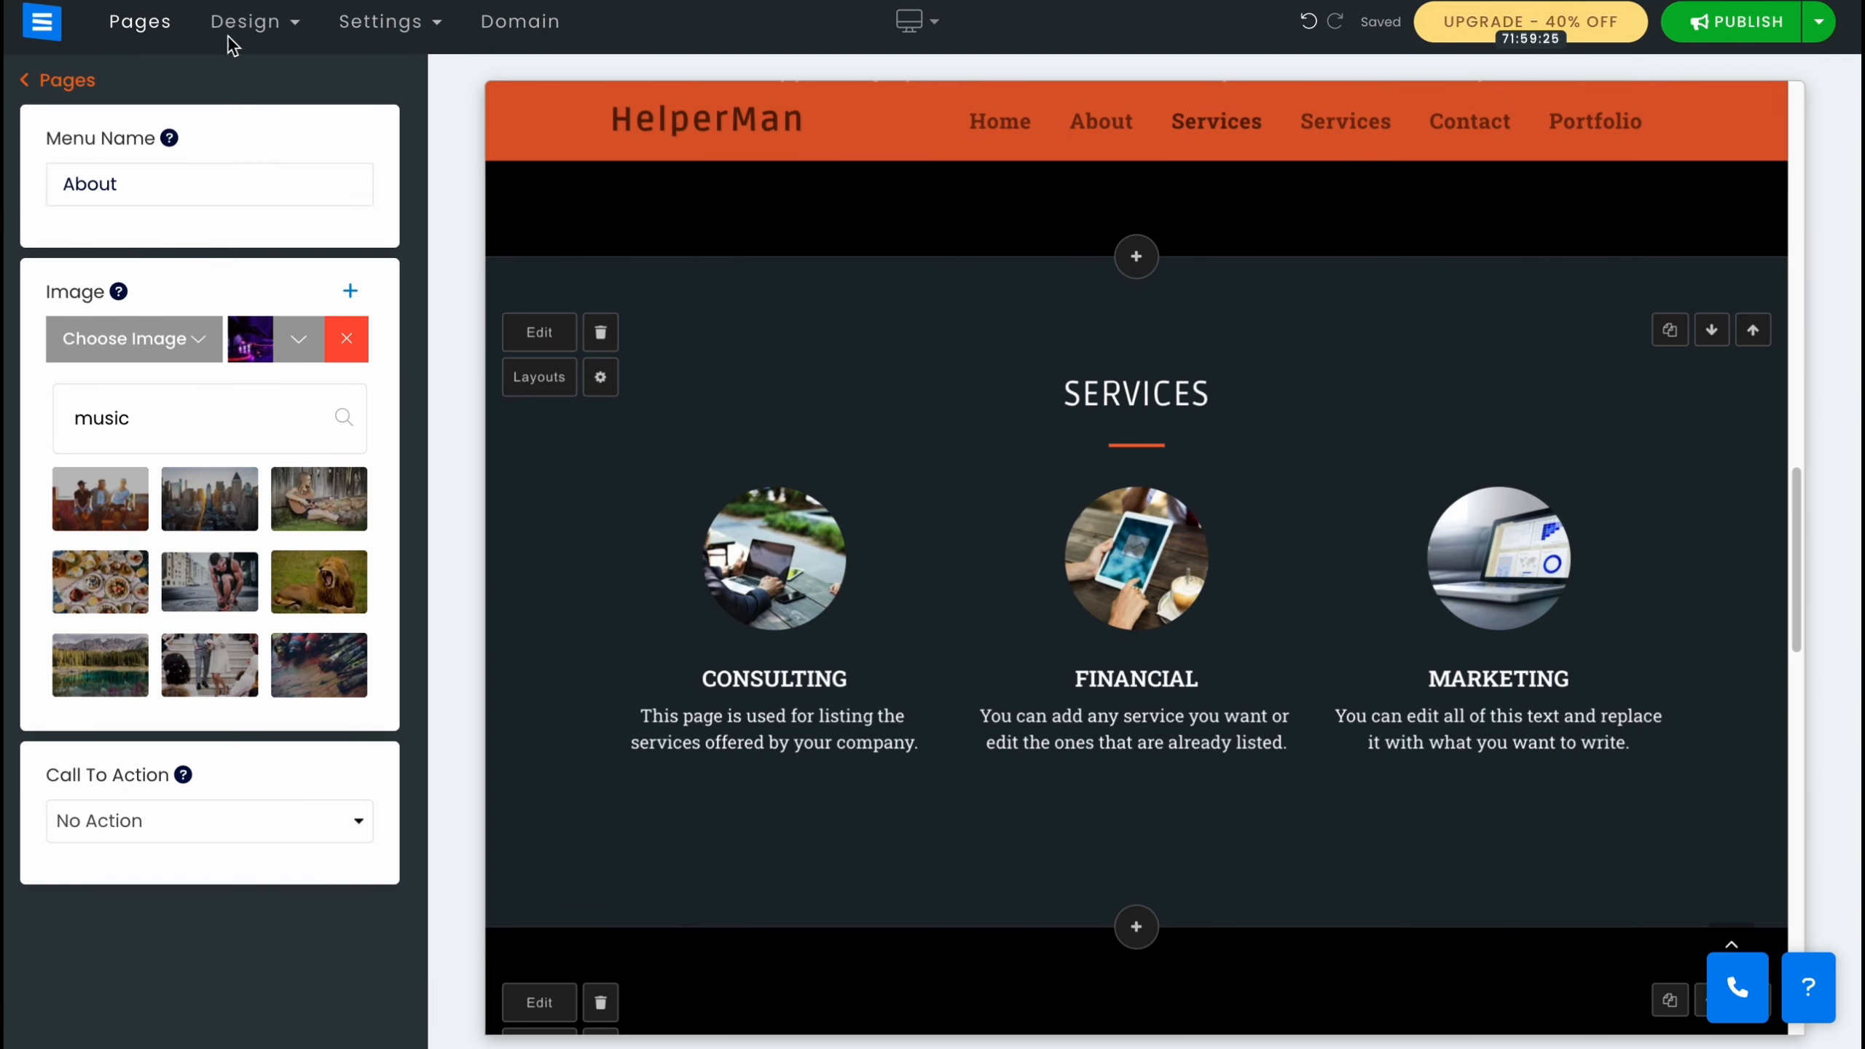
Return to the site dashboard and dismiss the browser notification prompt.
mouse_move(40, 28)
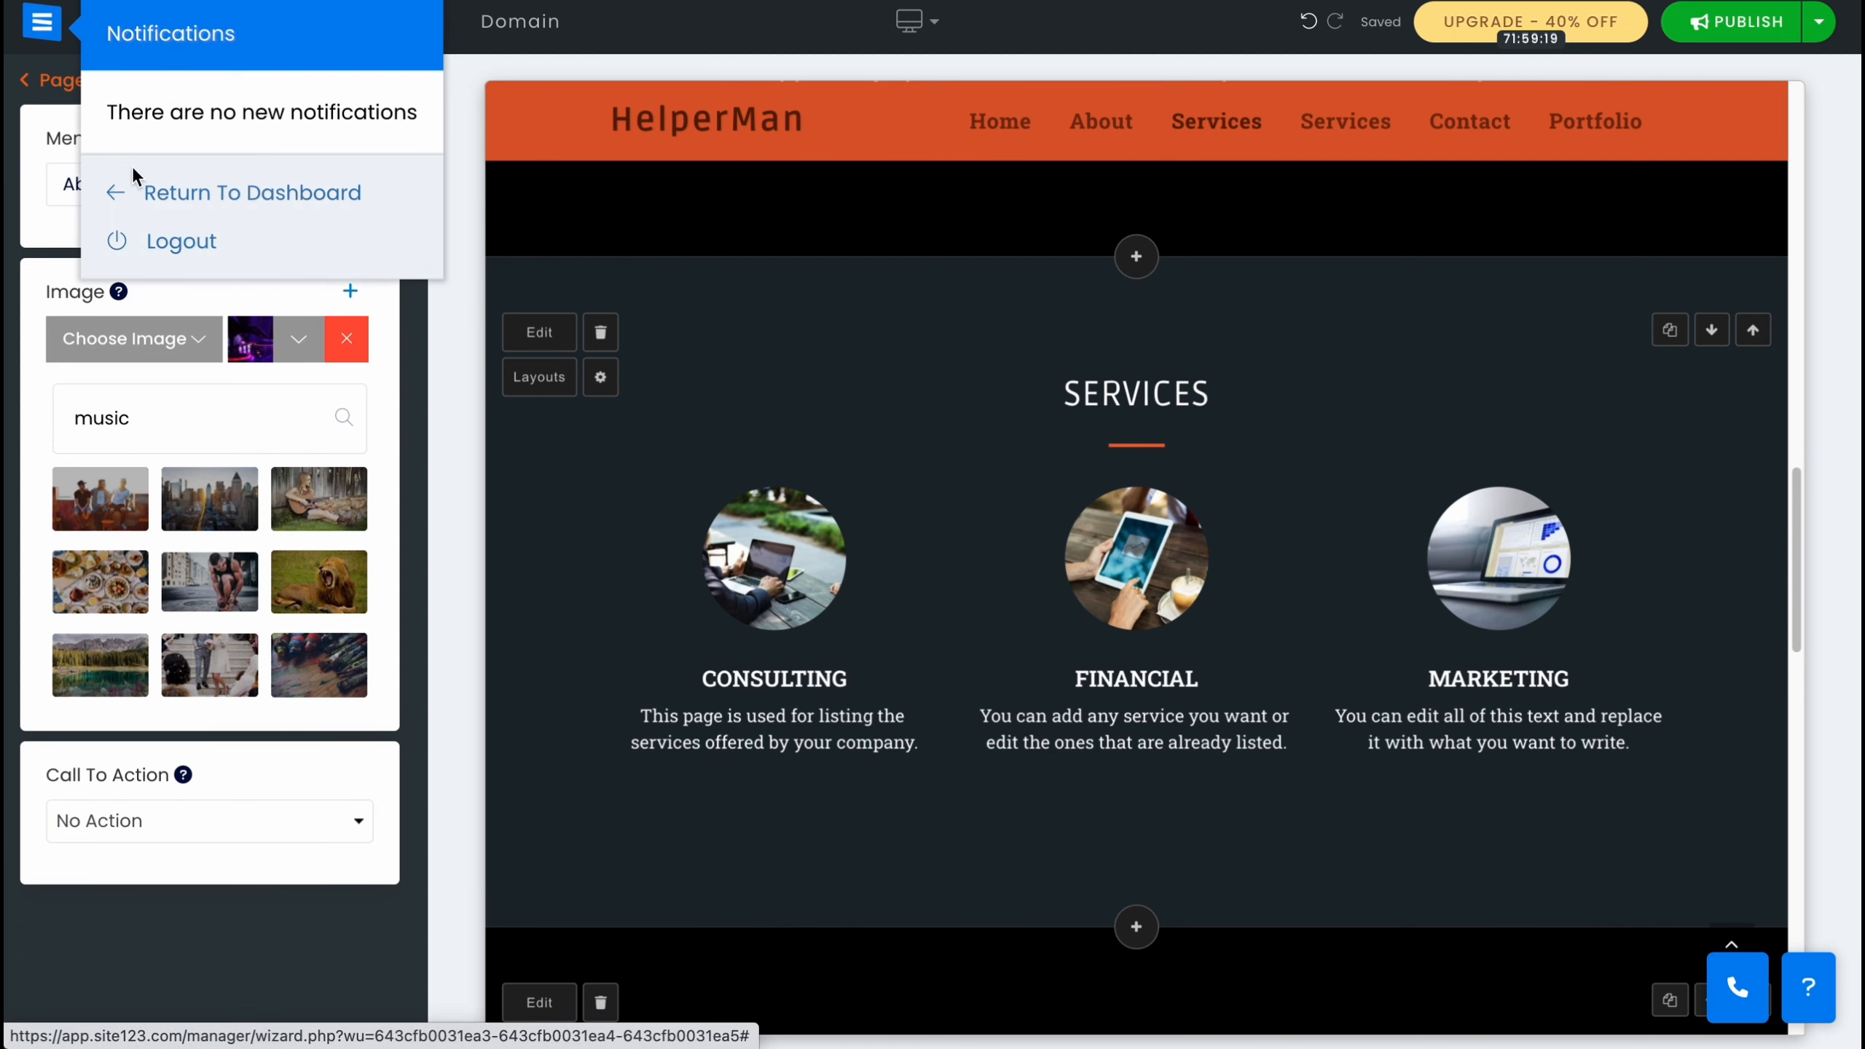
left_click(186, 197)
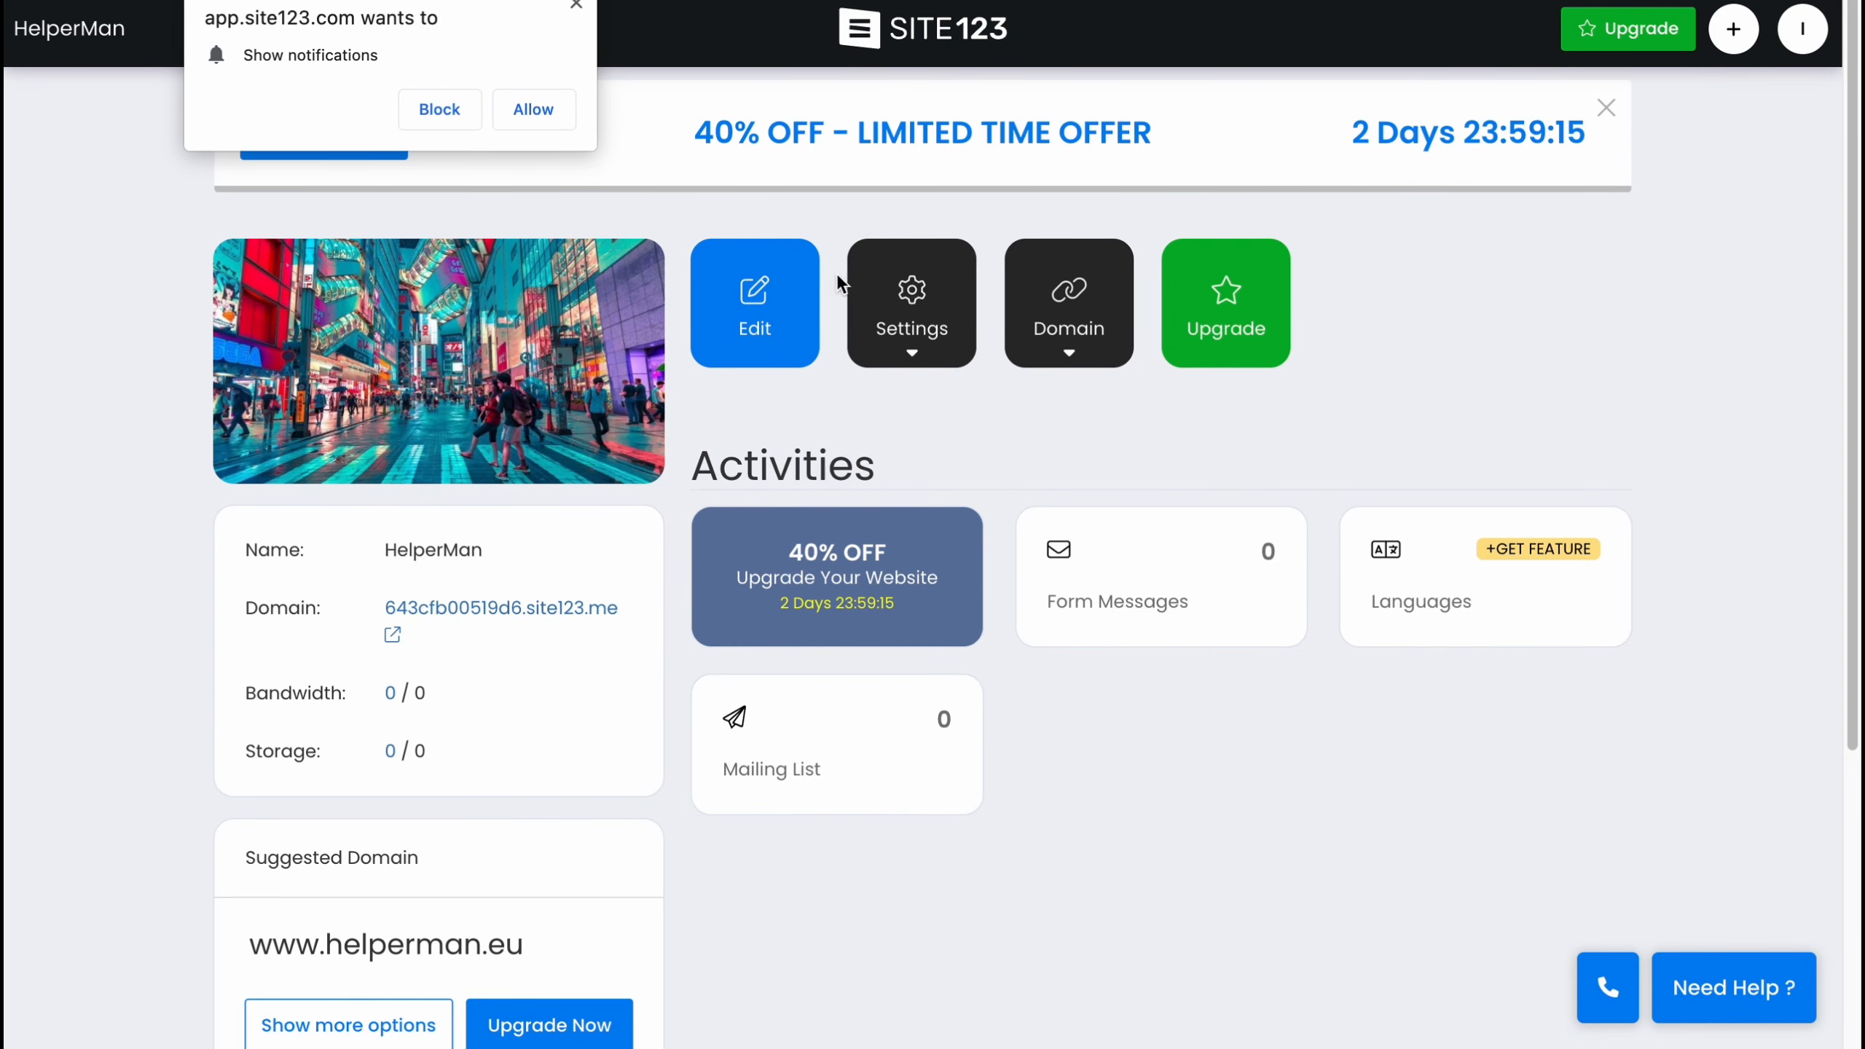
left_click(576, 7)
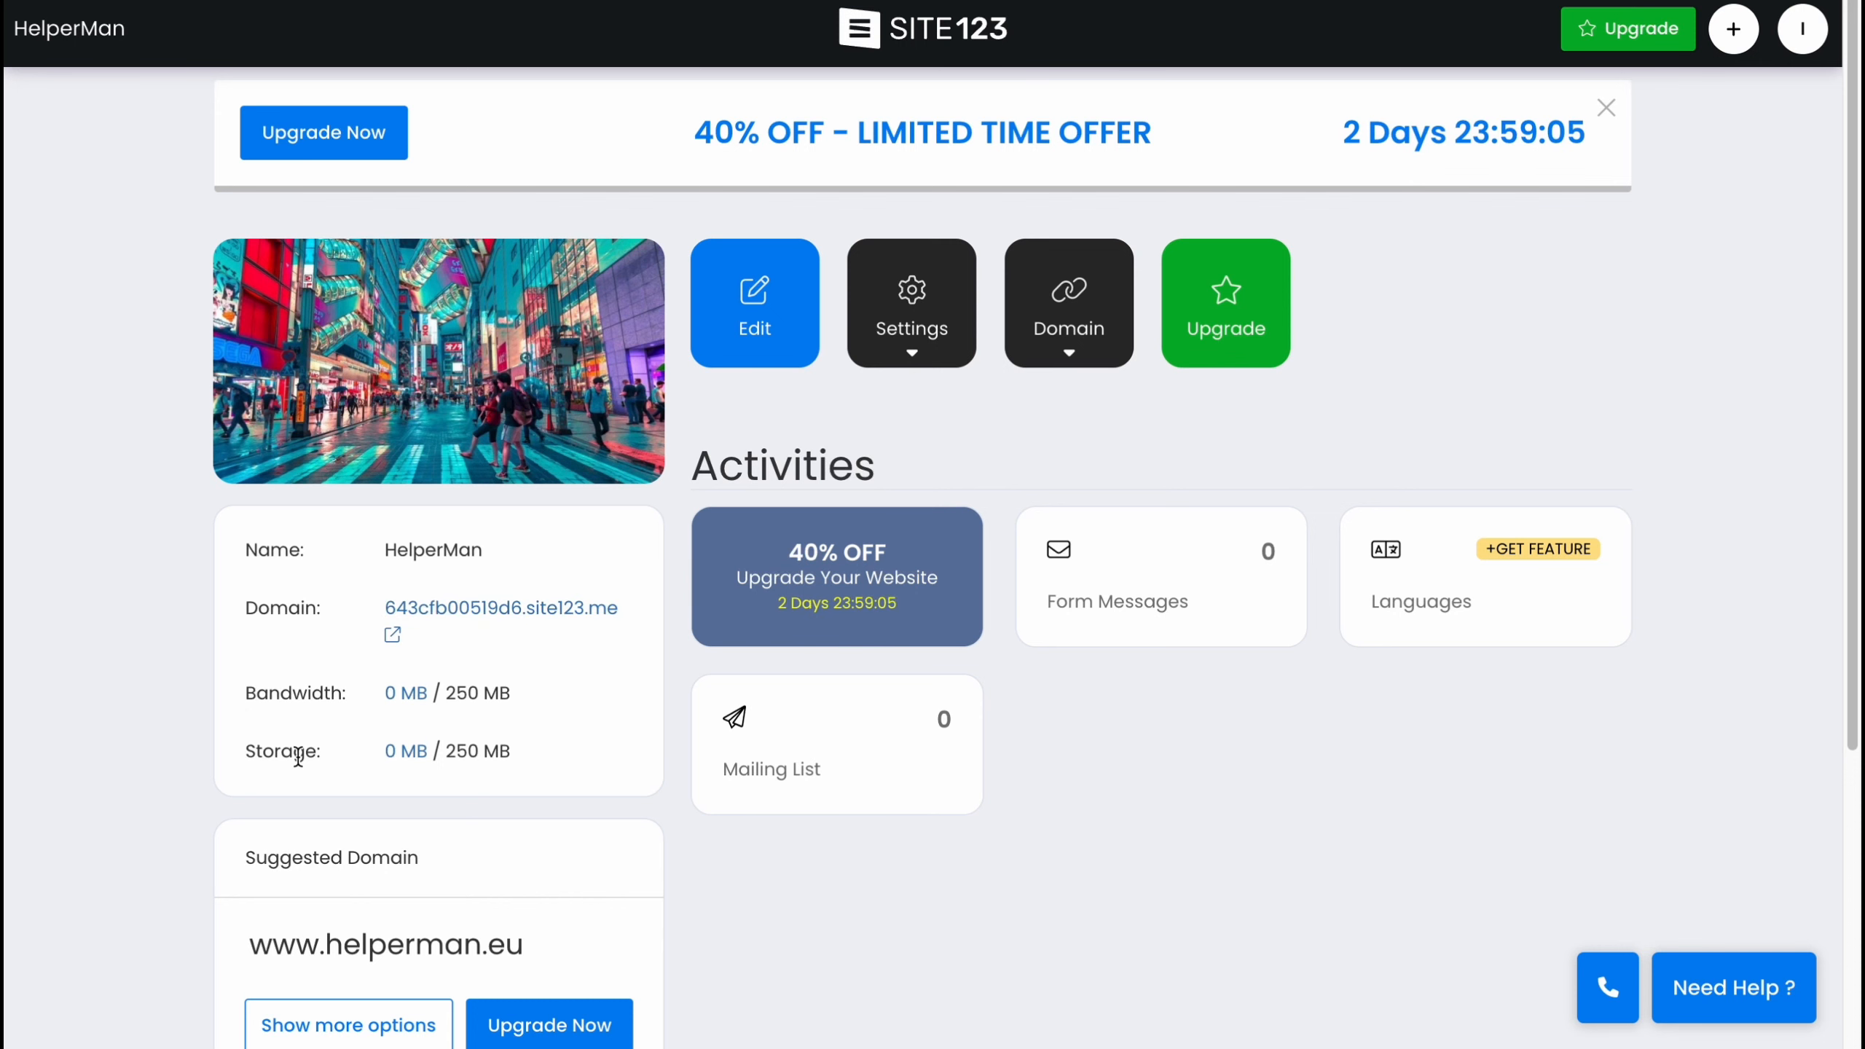
Open the Upgrade plans page from the dashboard.
scroll(304, 771, "down", 3)
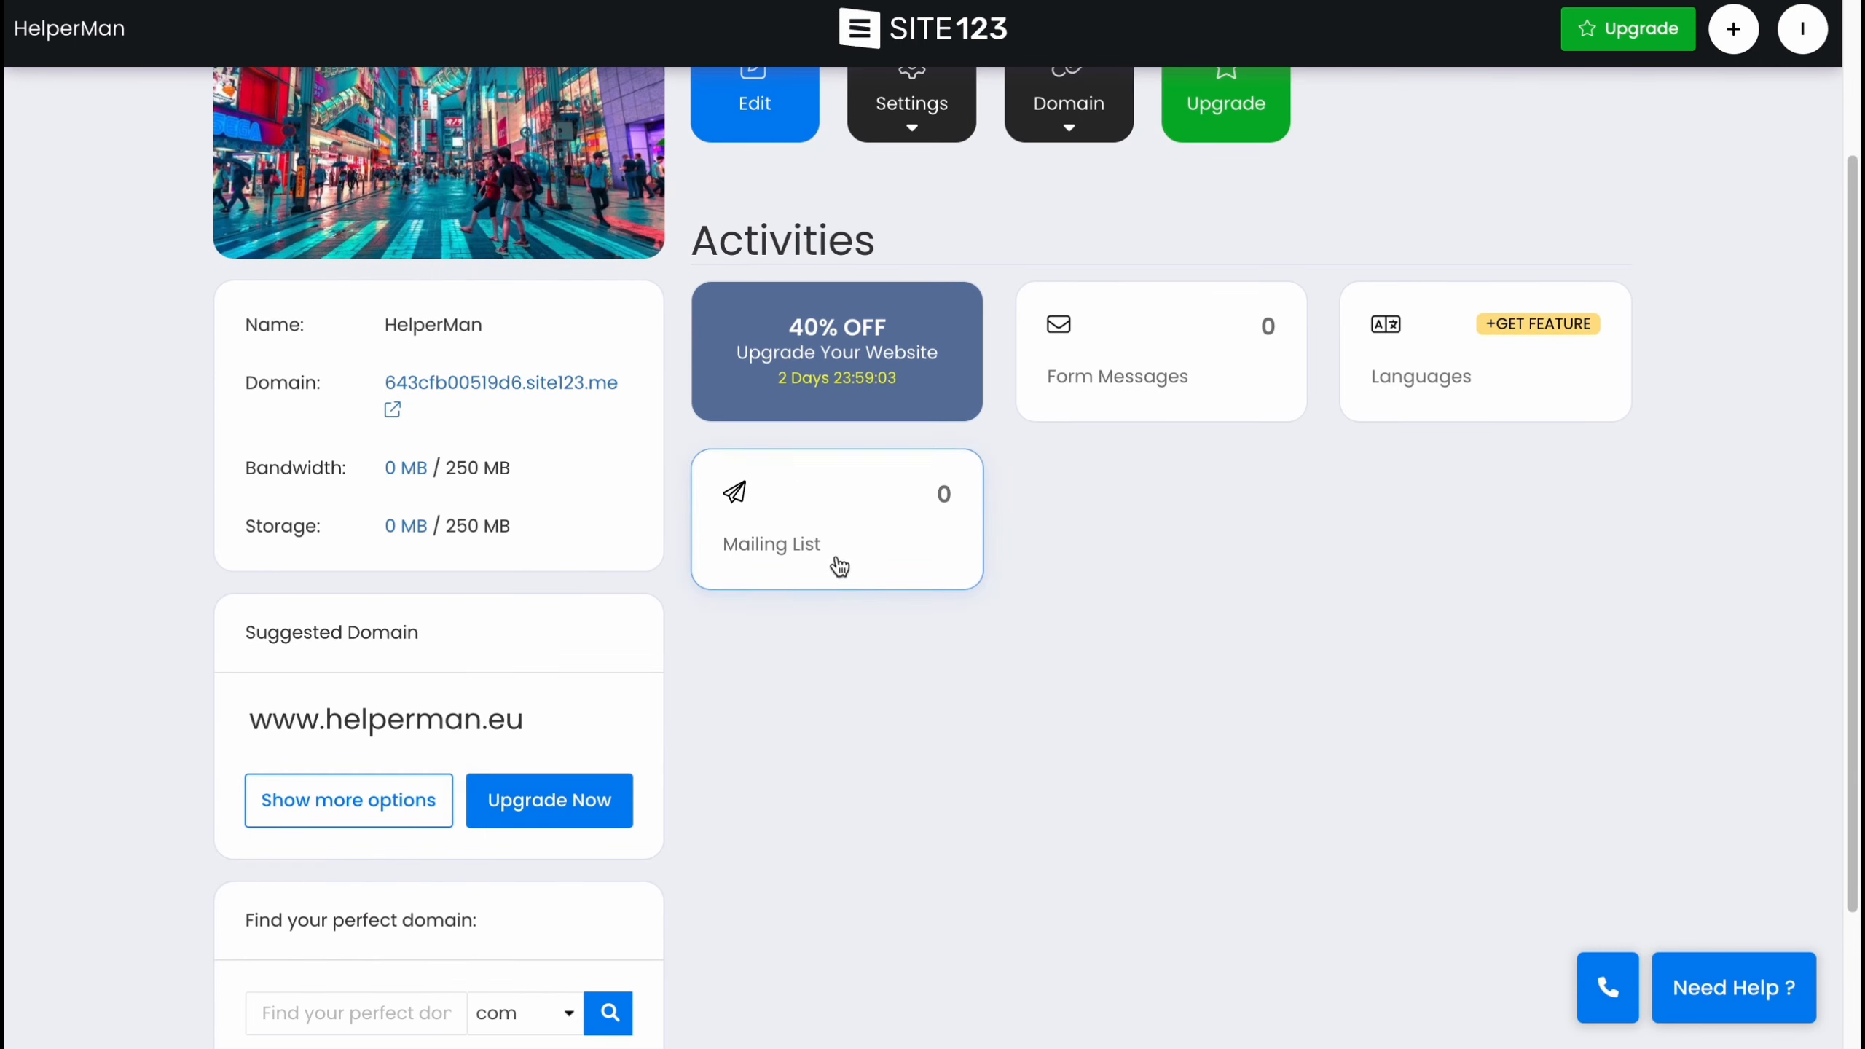
scroll(808, 720, "down", 3)
scroll(714, 732, "up", 6)
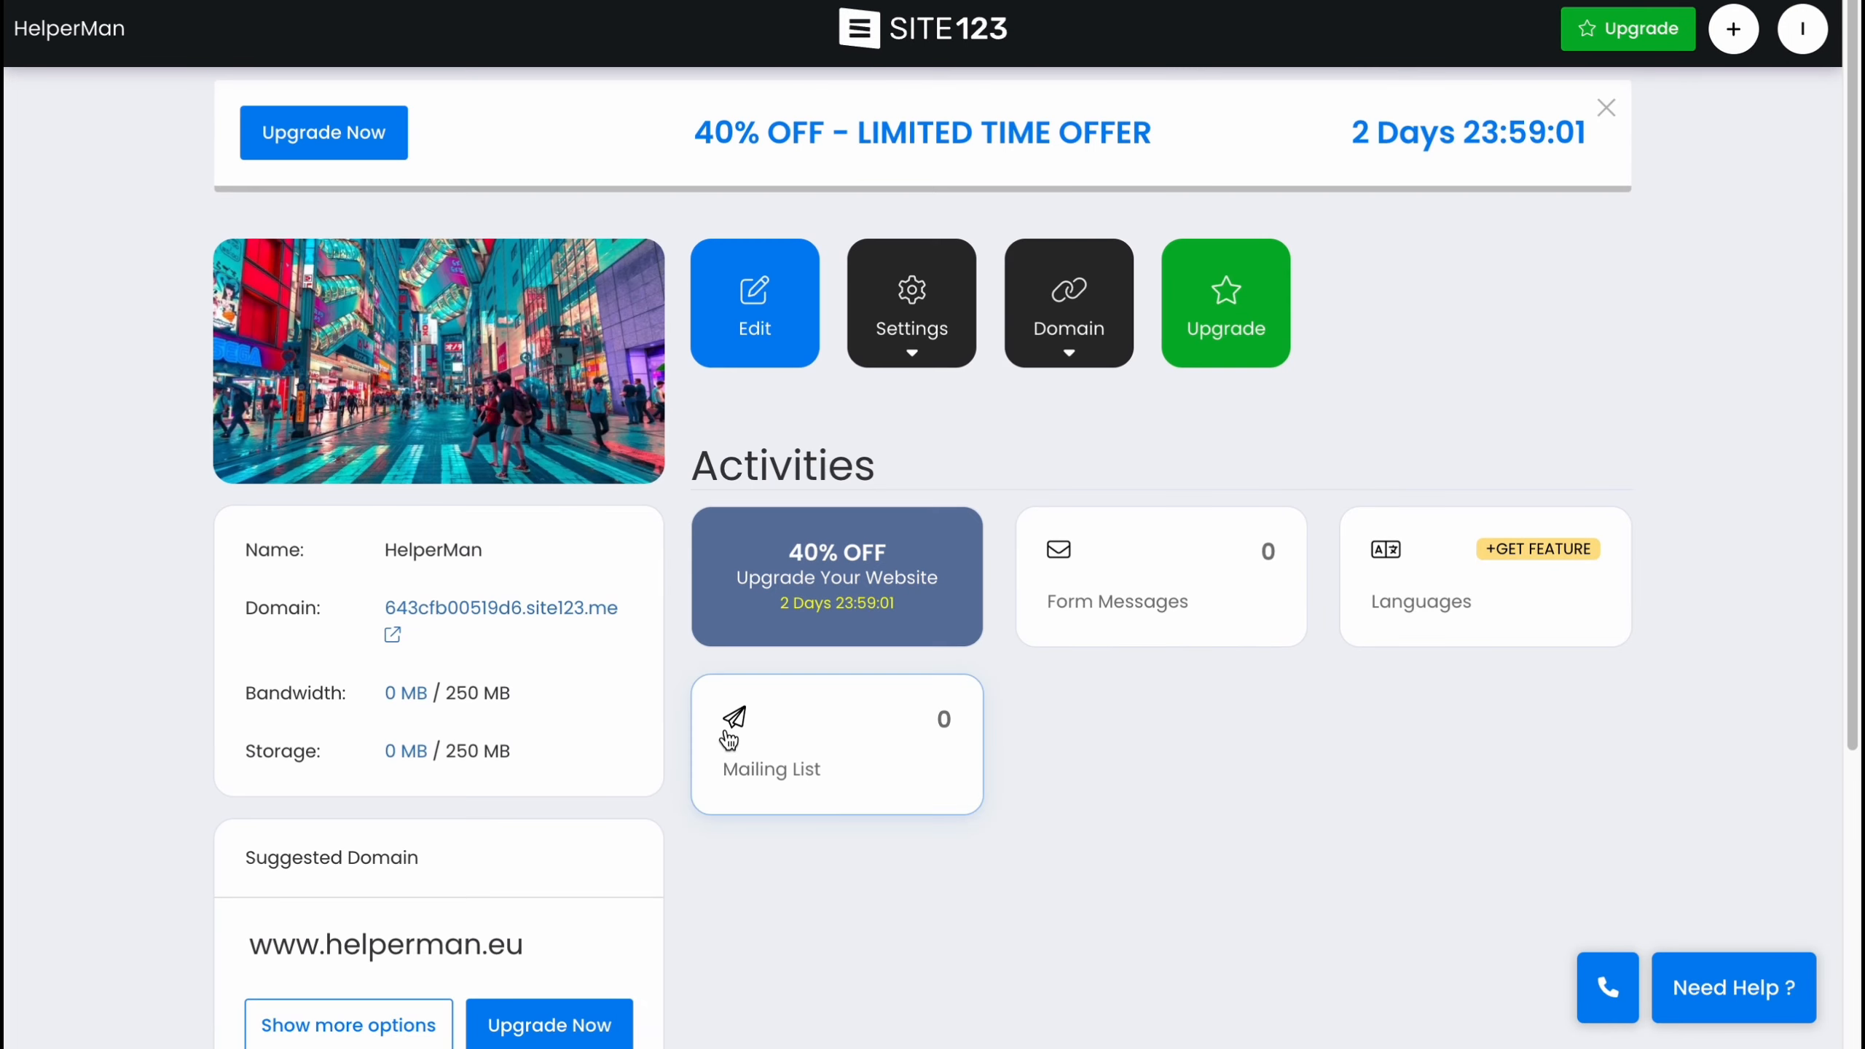
left_click(1641, 29)
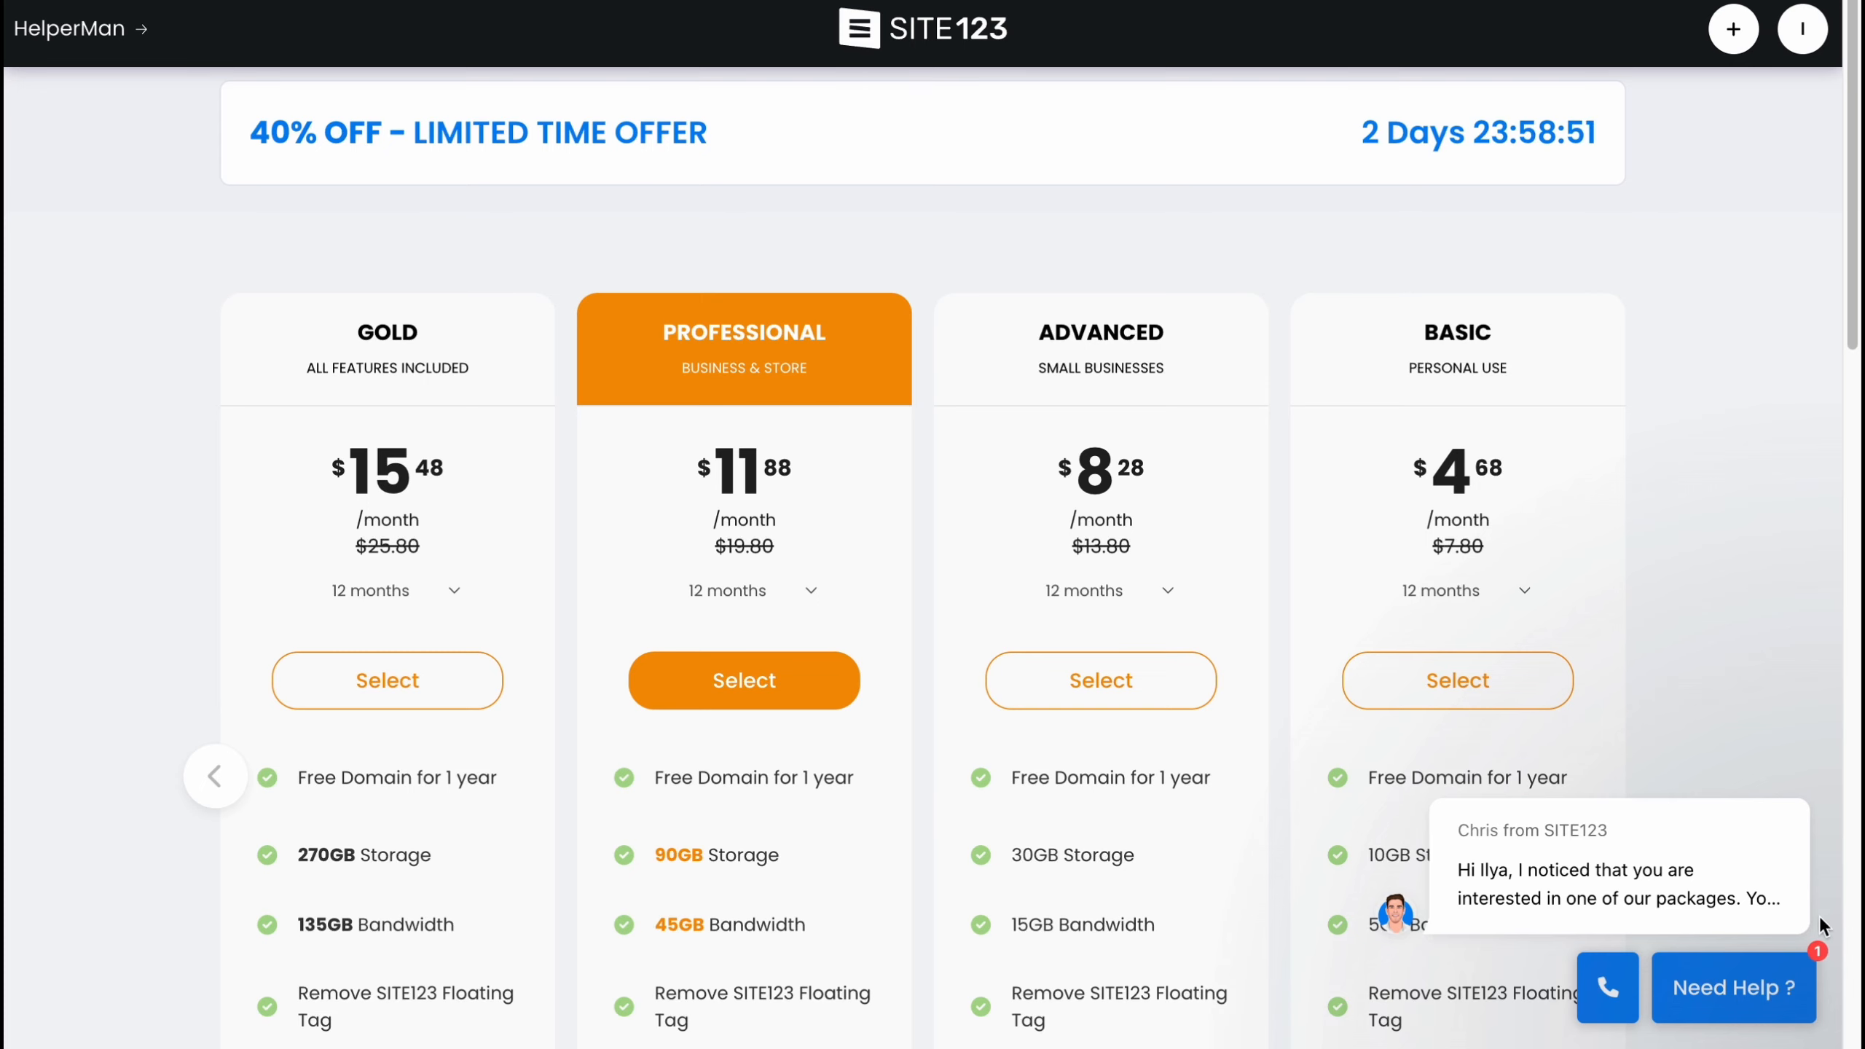
Compare the GOLD, PROFESSIONAL, ADVANCED and BASIC plan features, then return to the HelperMan dashboard.
scroll(1543, 683, "down", 5)
scroll(1513, 647, "down", 5)
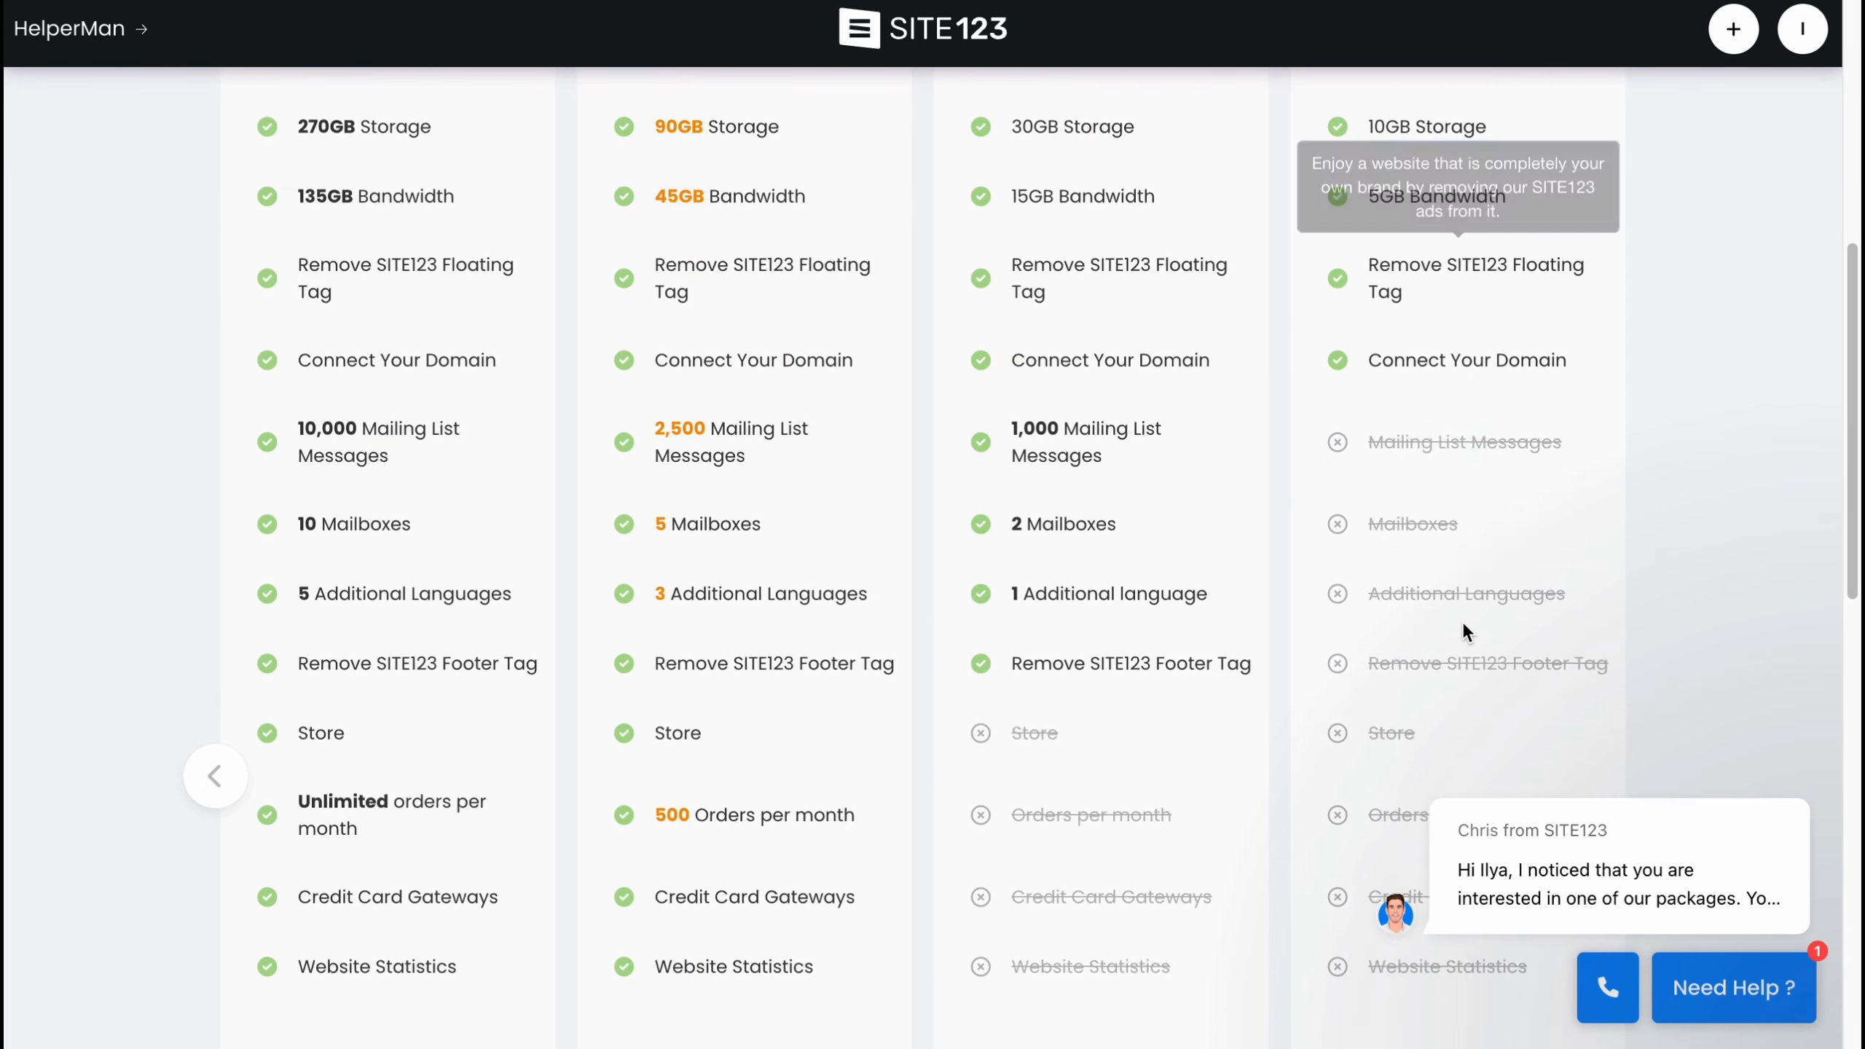
scroll(869, 578, "up", 8)
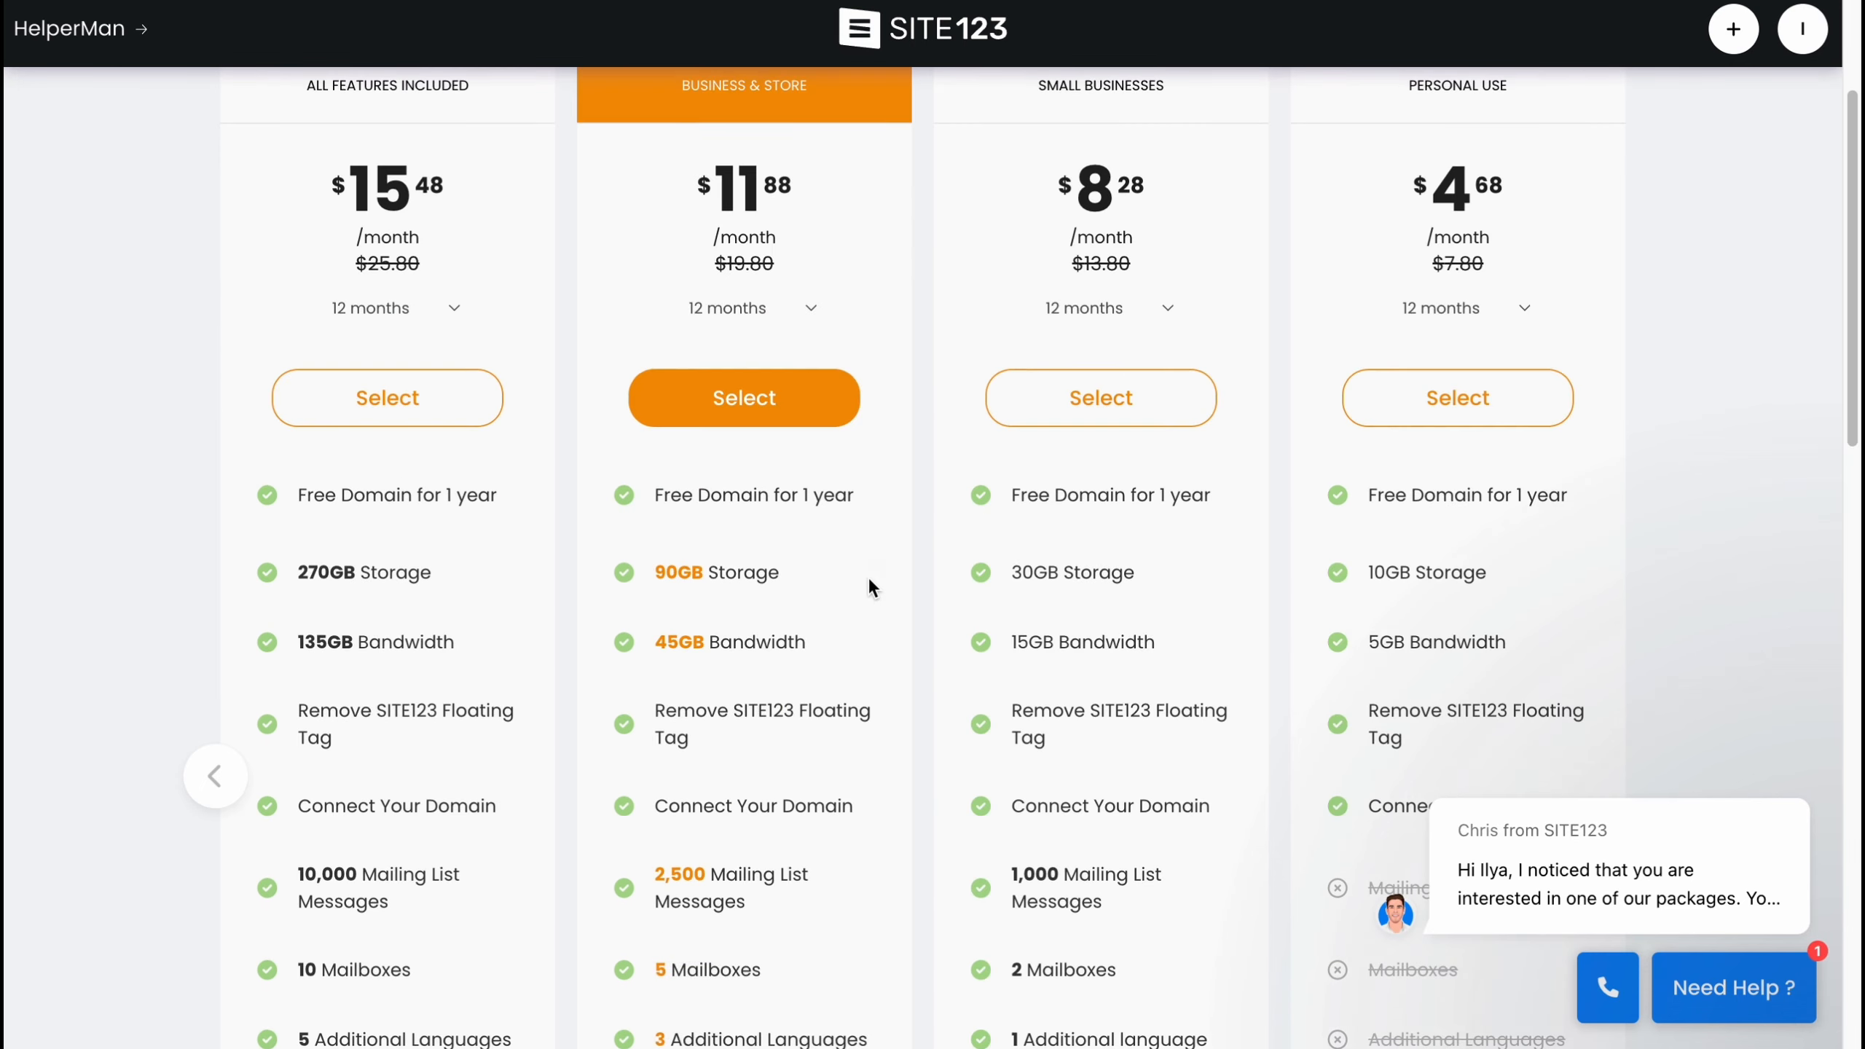
scroll(869, 577, "up", 4)
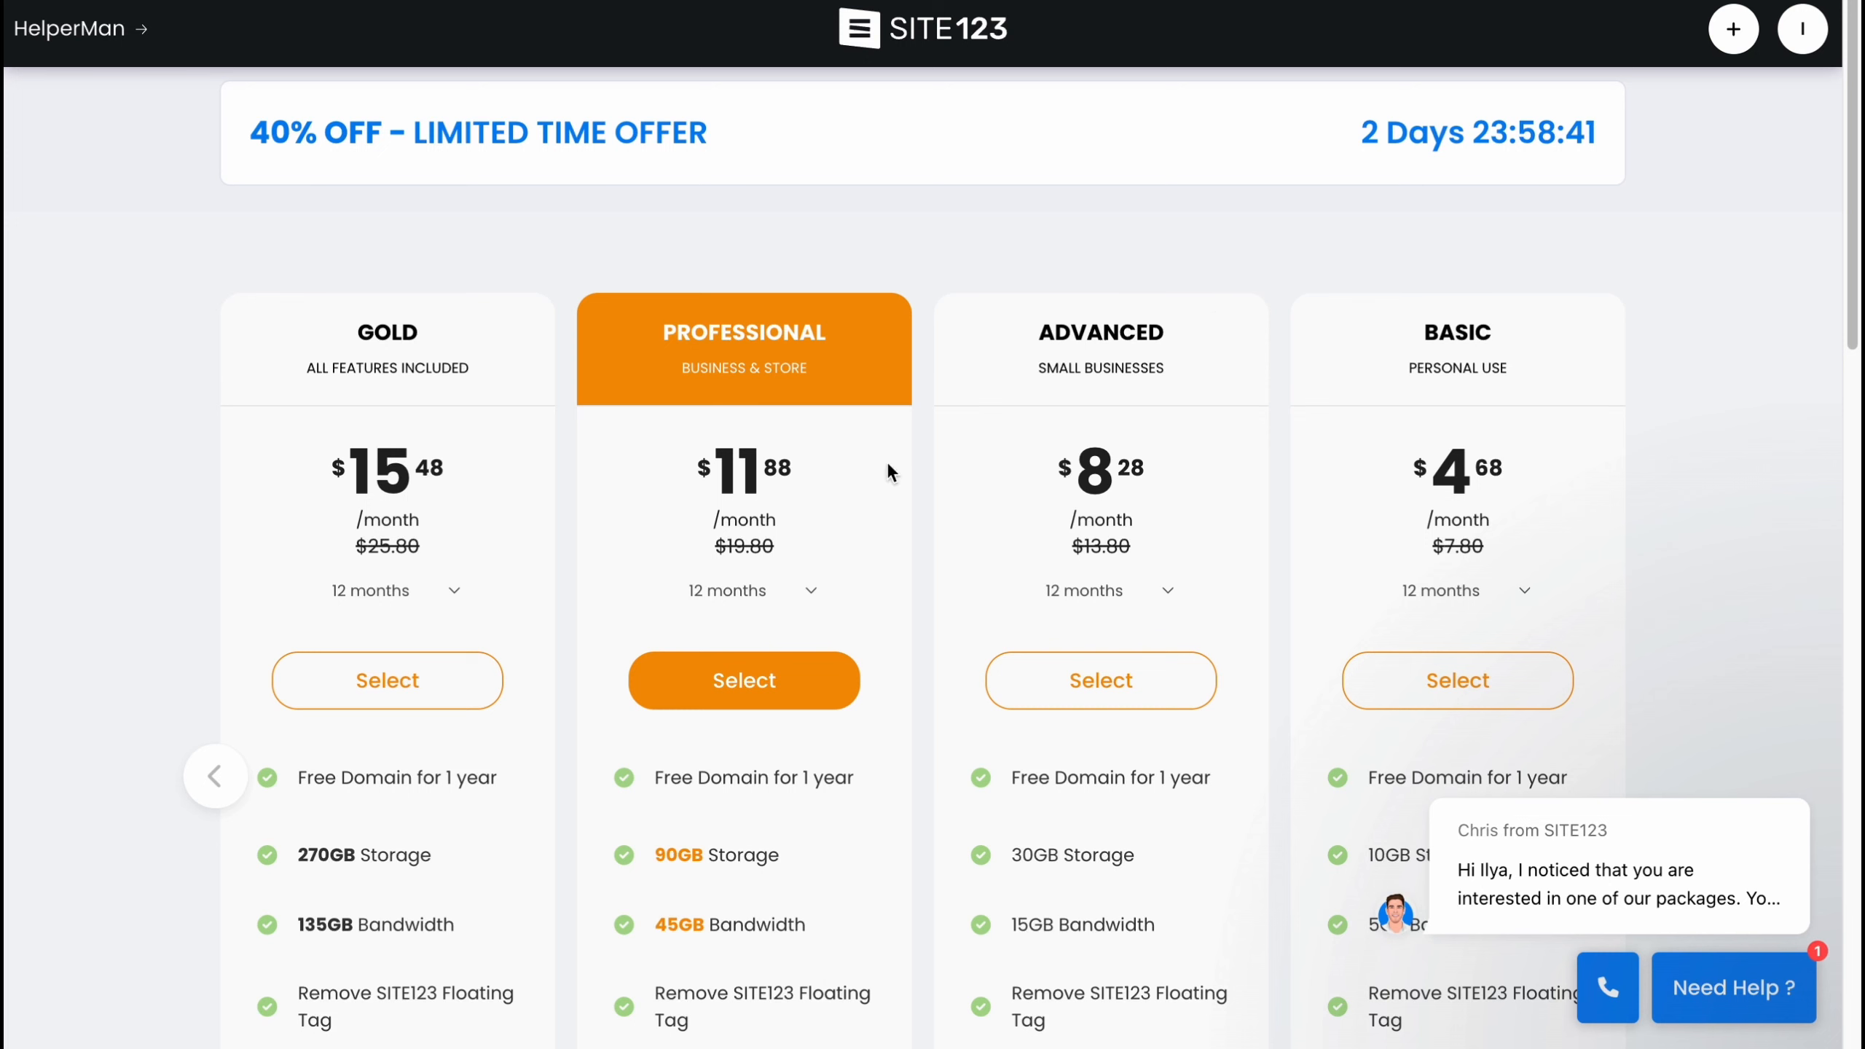
scroll(1037, 485, "down", 1)
scroll(1037, 486, "down", 1)
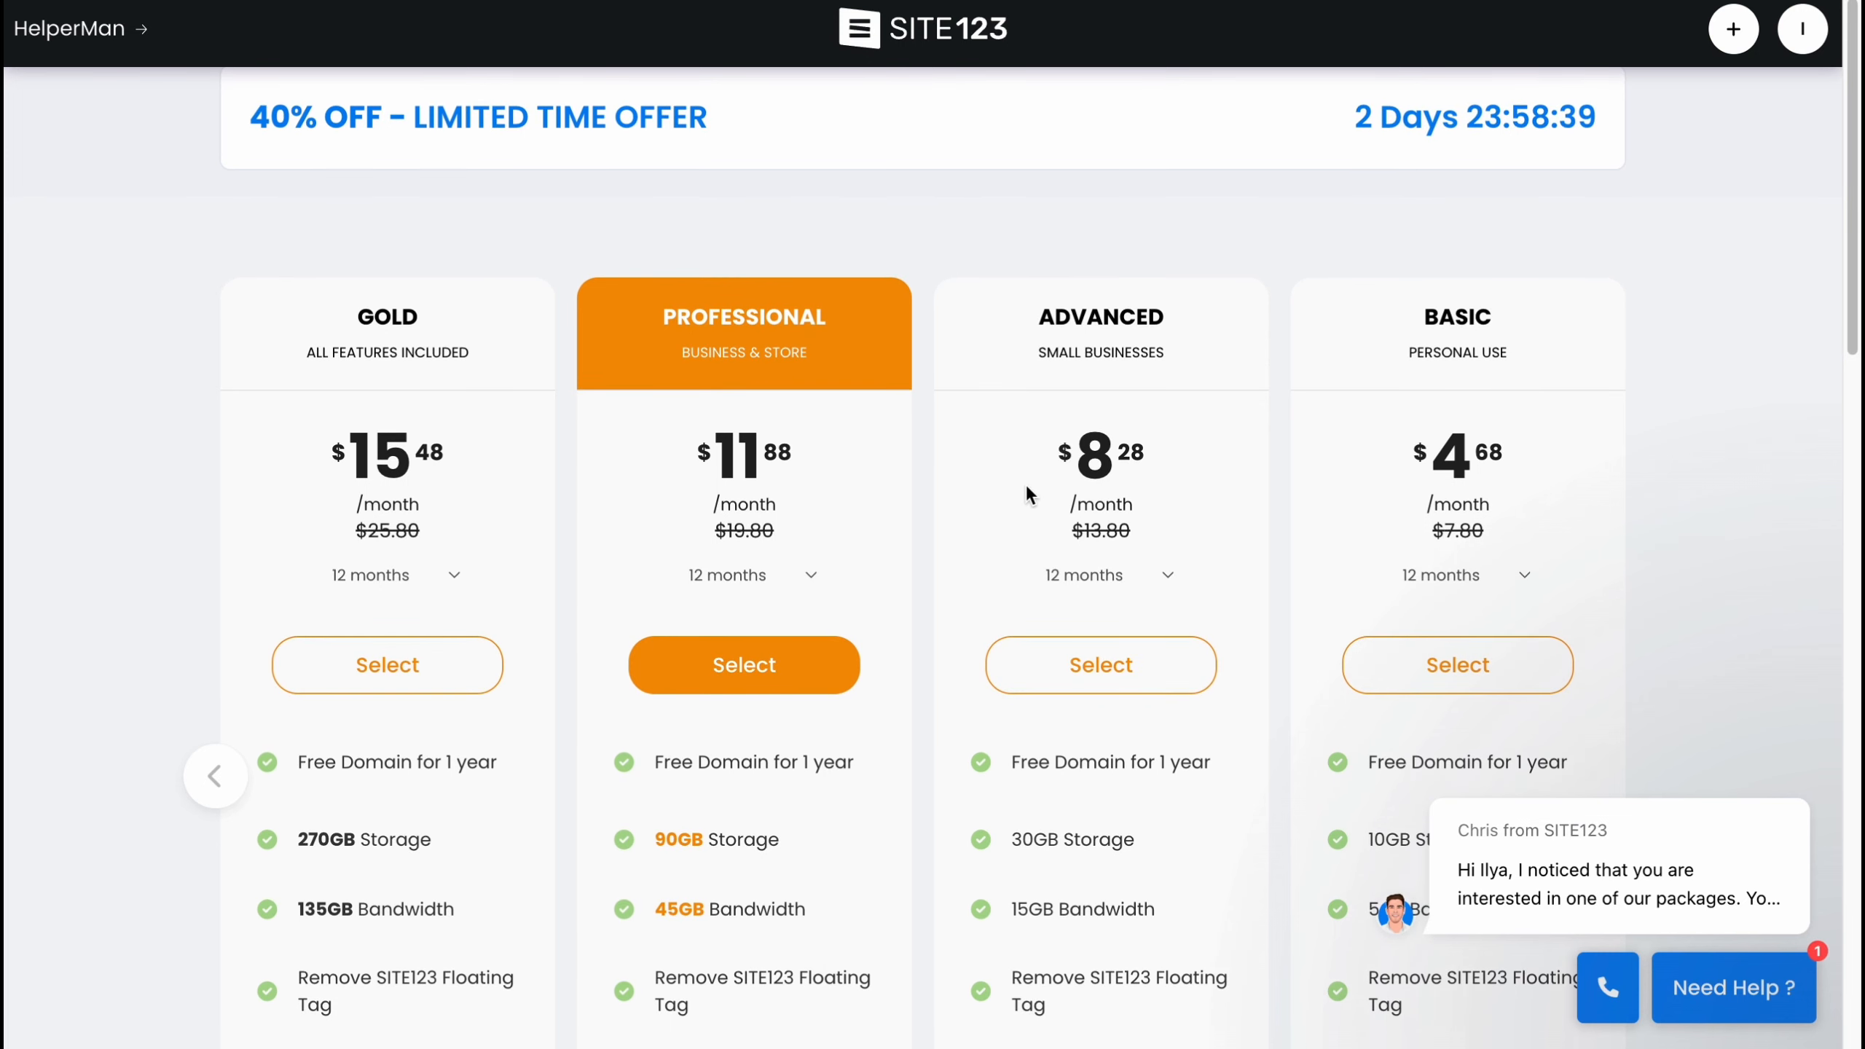
scroll(1027, 489, "down", 2)
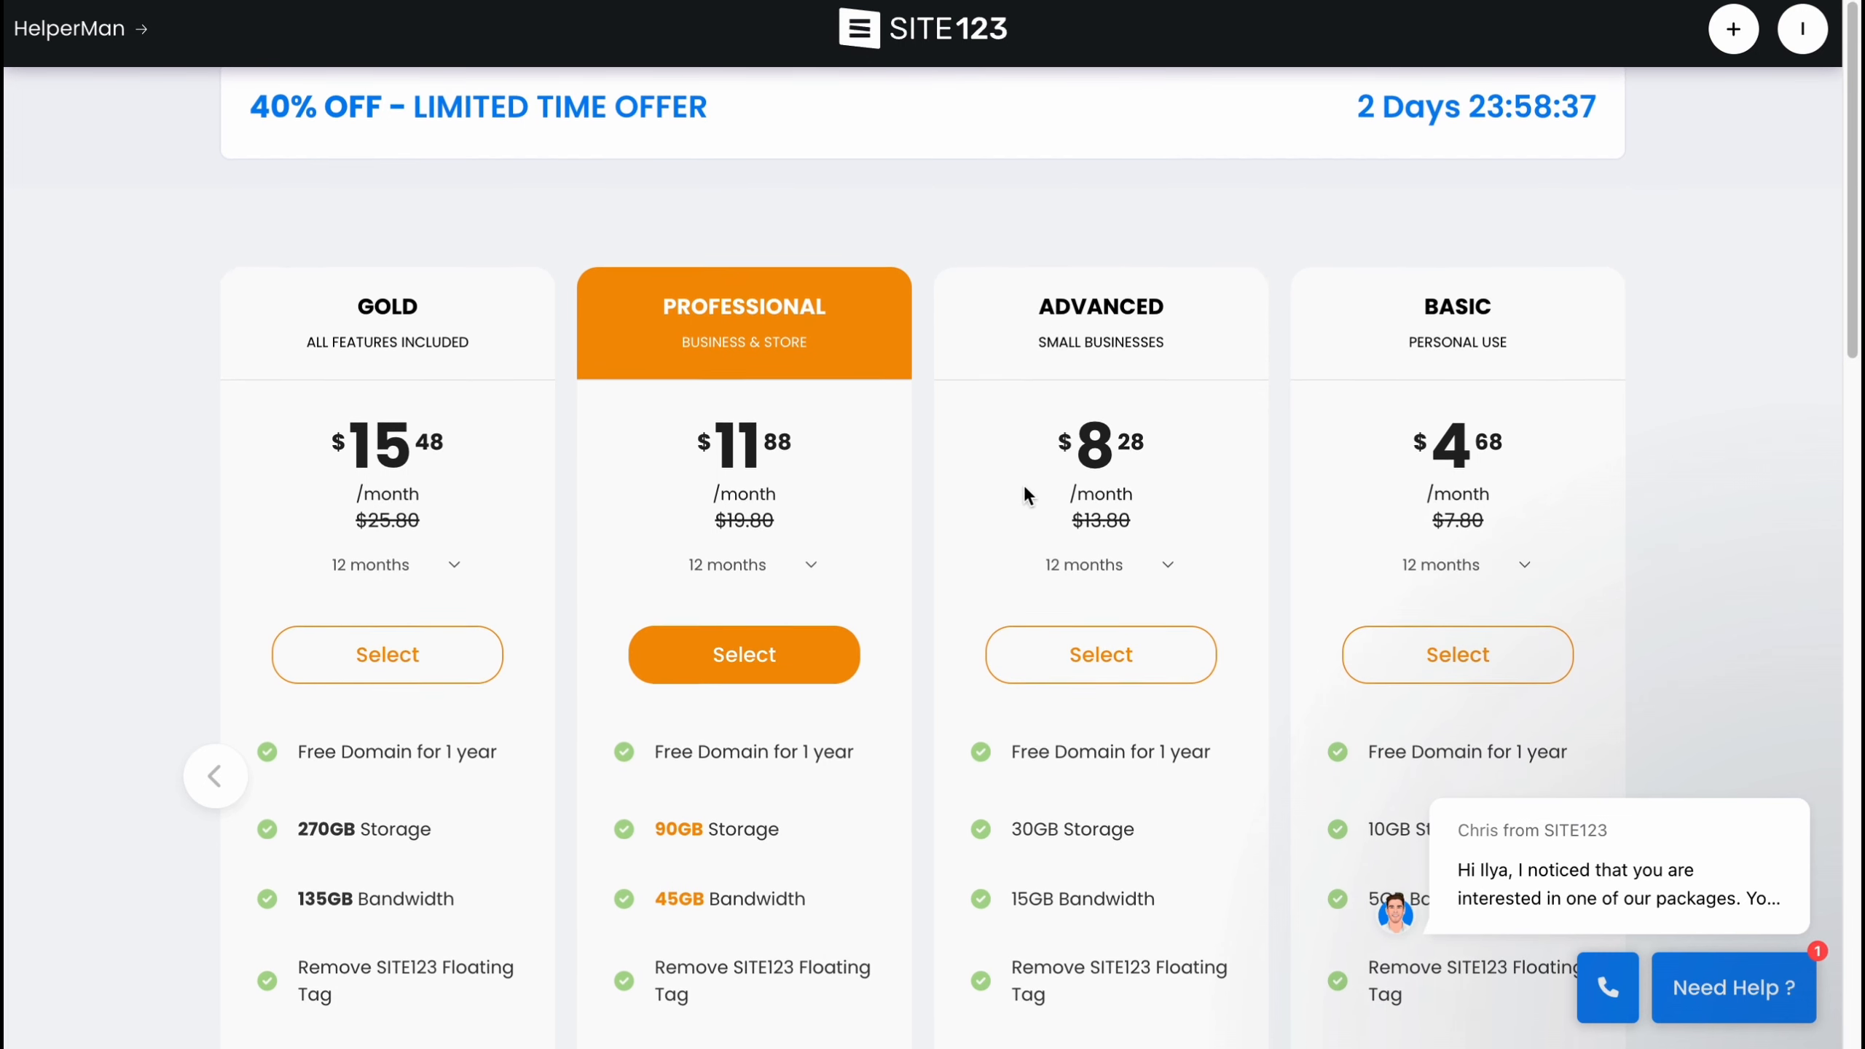
scroll(1025, 497, "up", 1)
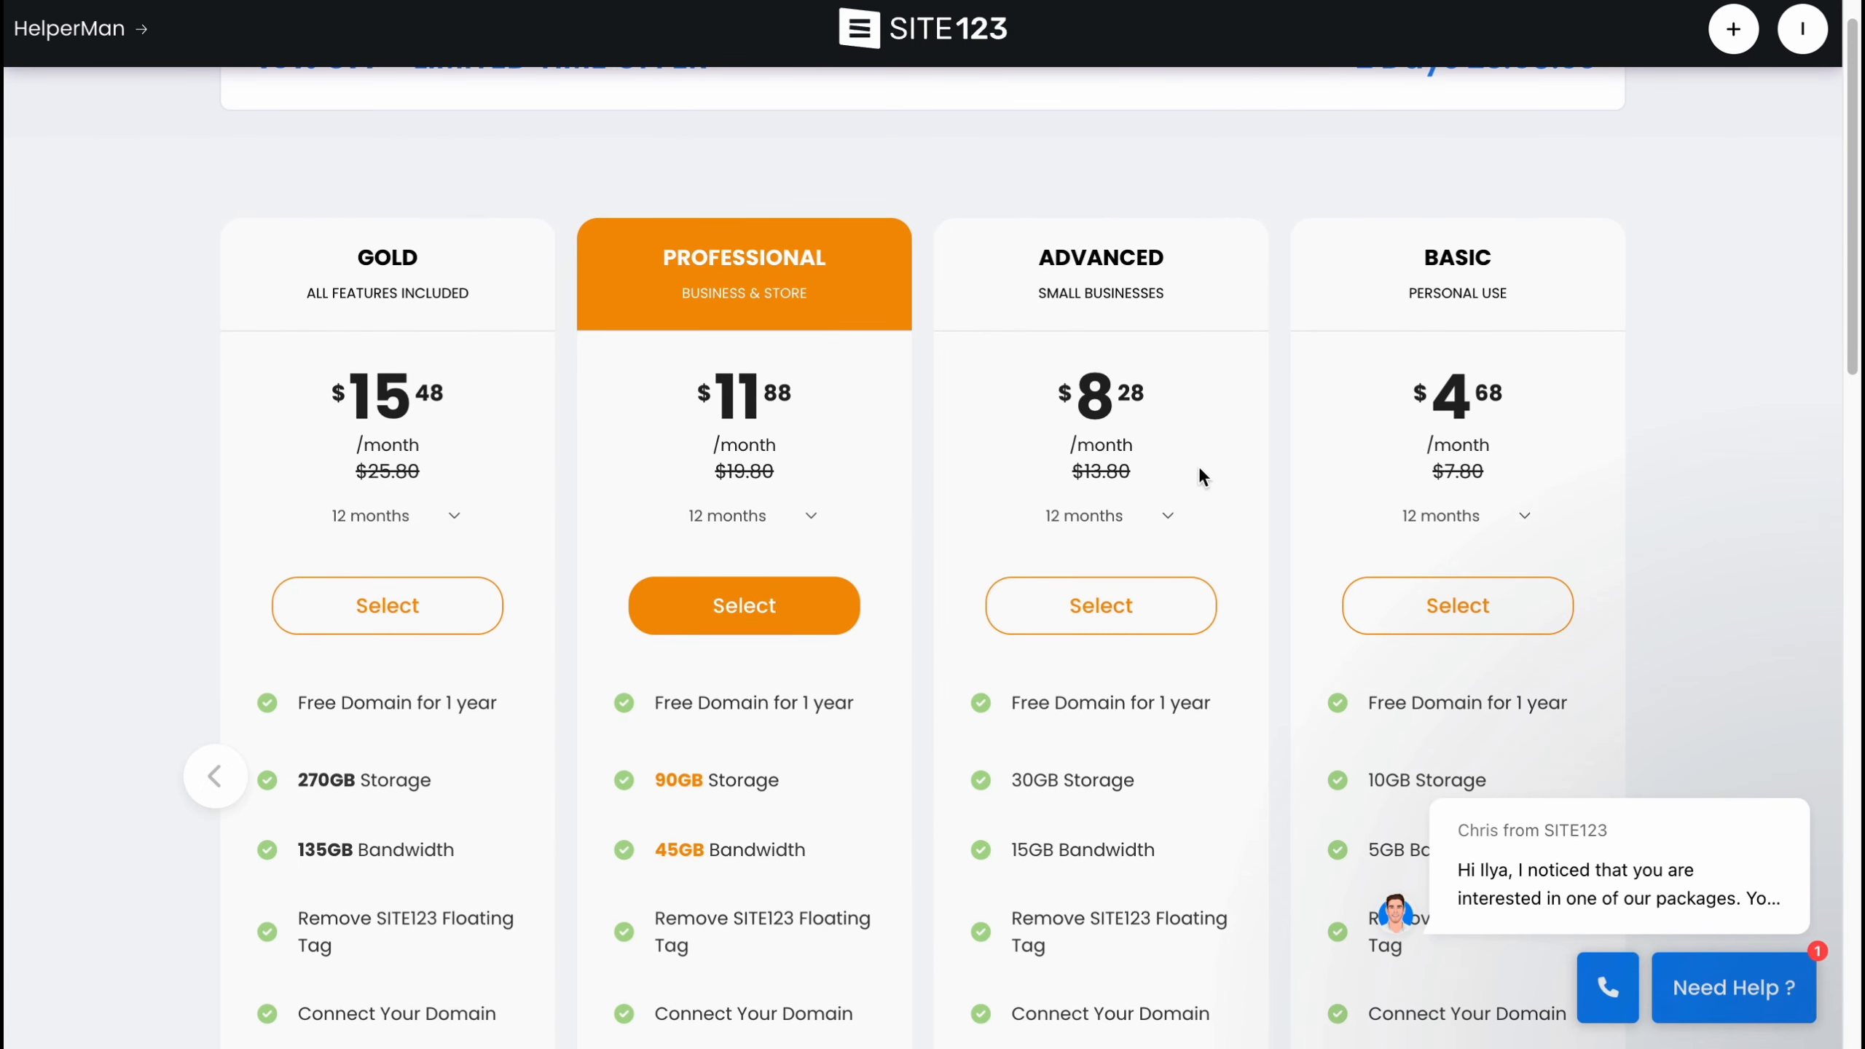
mouse_move(1019, 705)
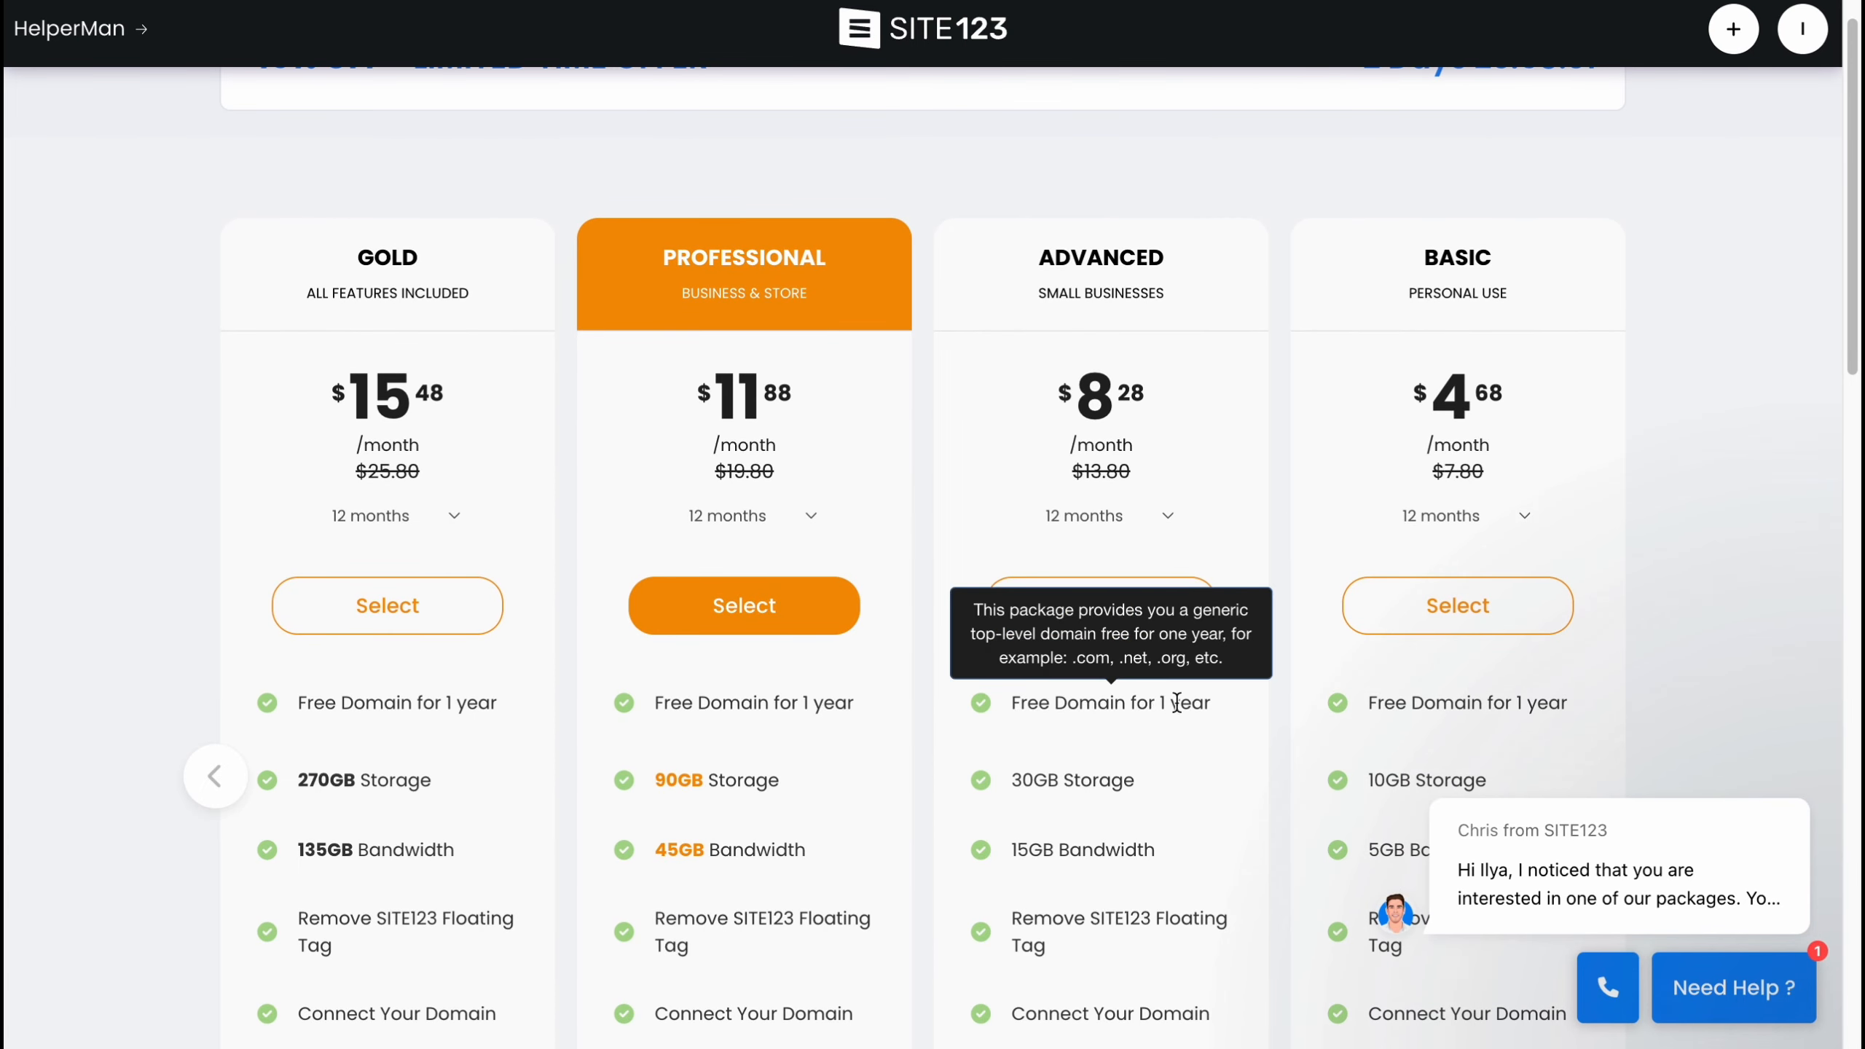
mouse_move(713, 704)
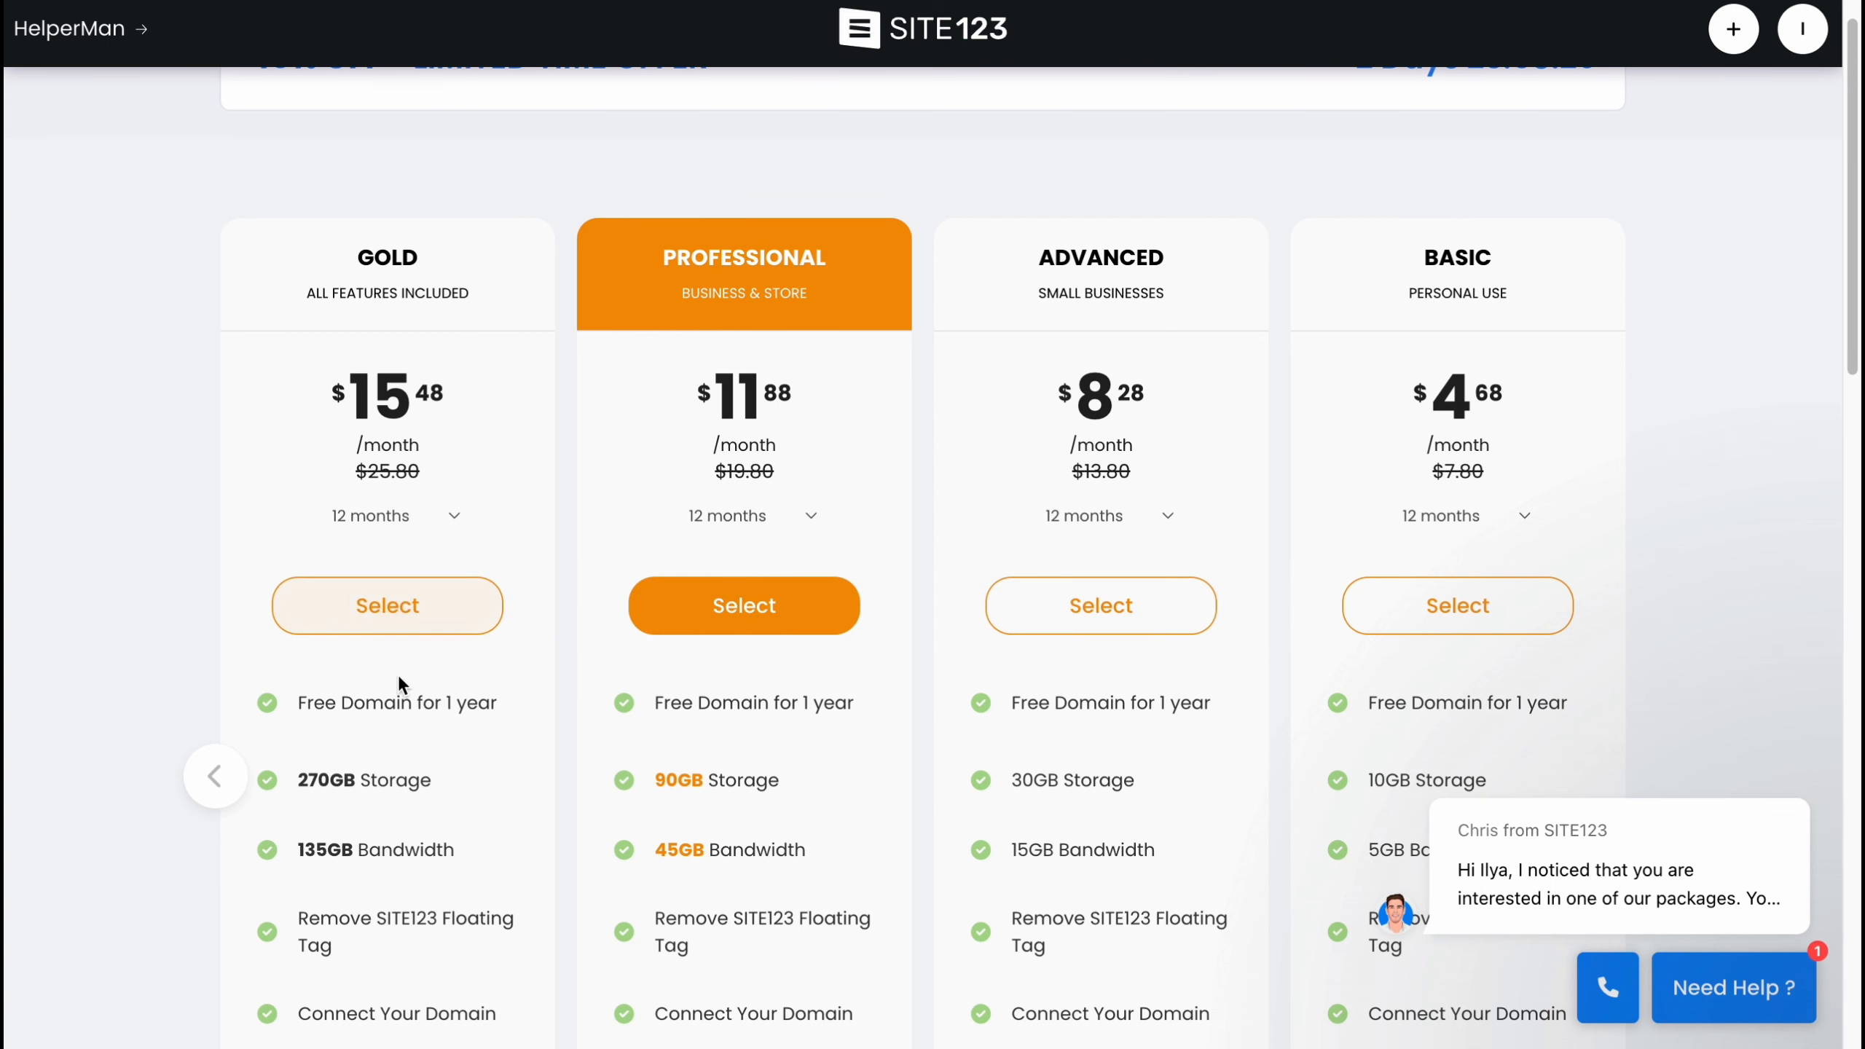
scroll(678, 538, "down", 1)
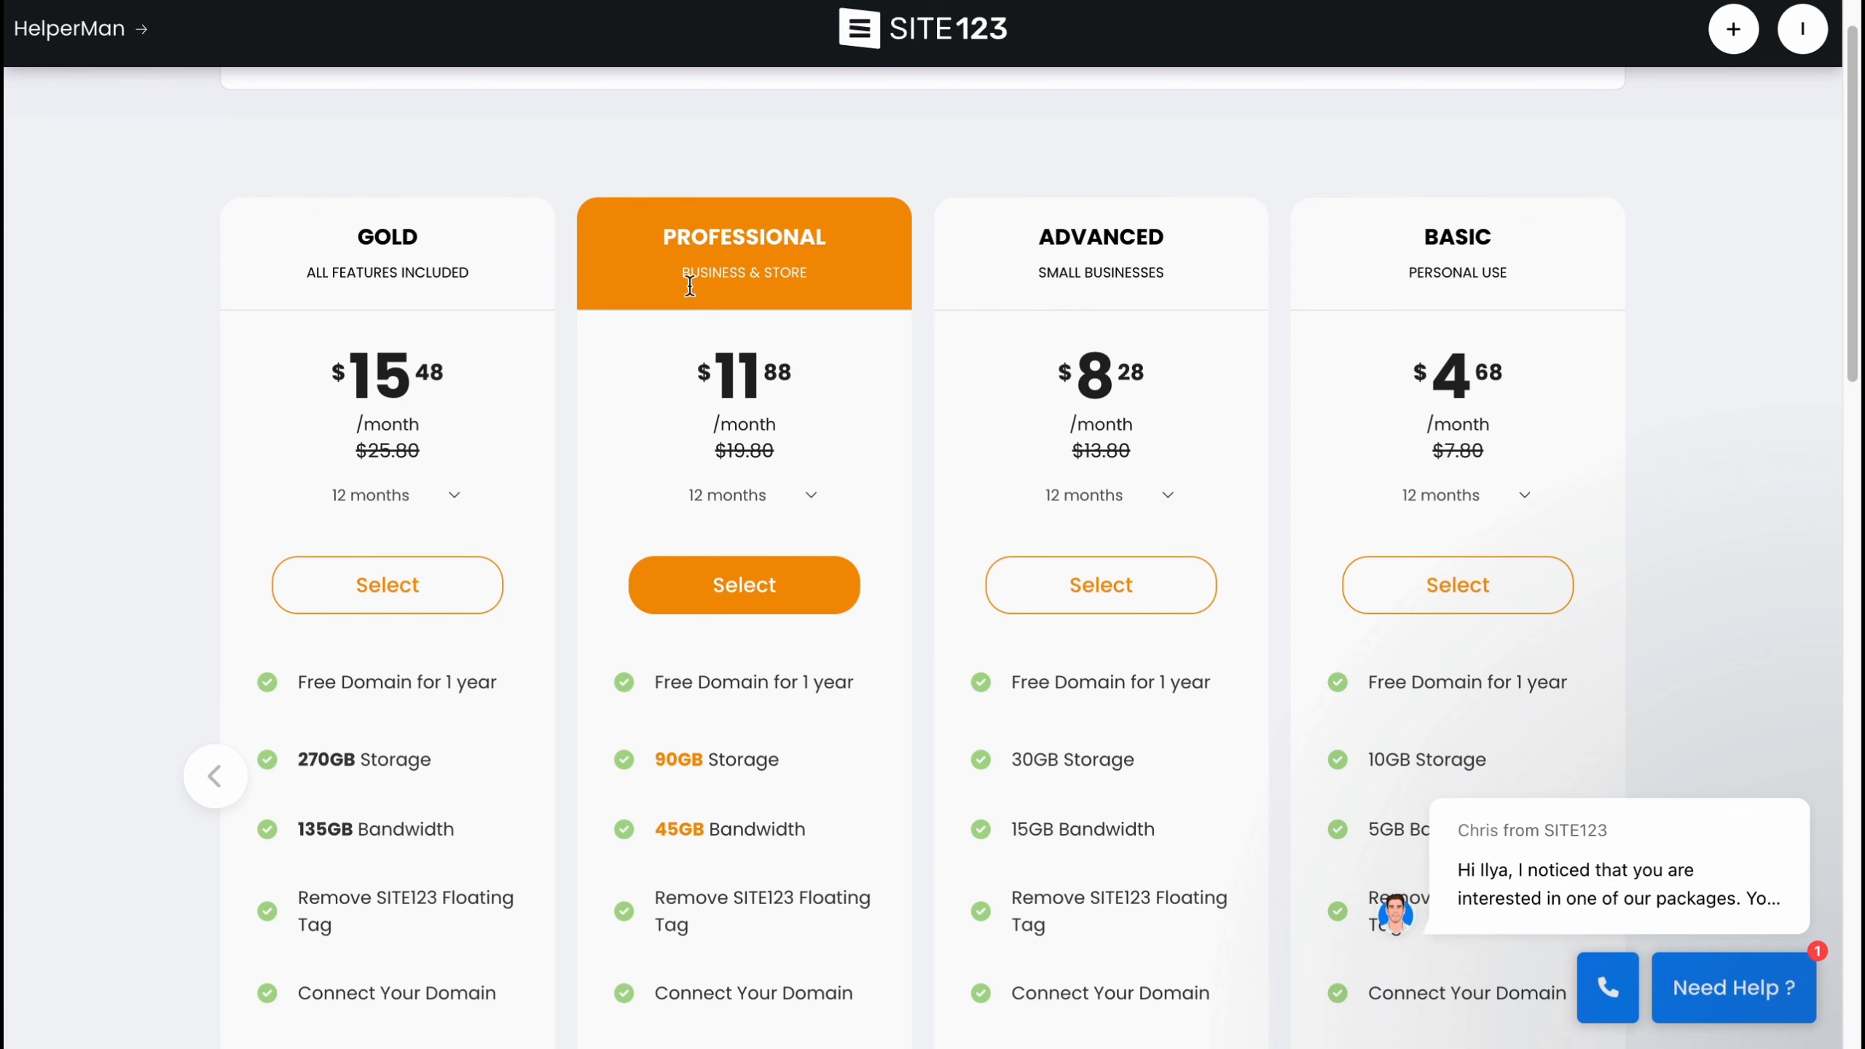
scroll(875, 231, "down", 1)
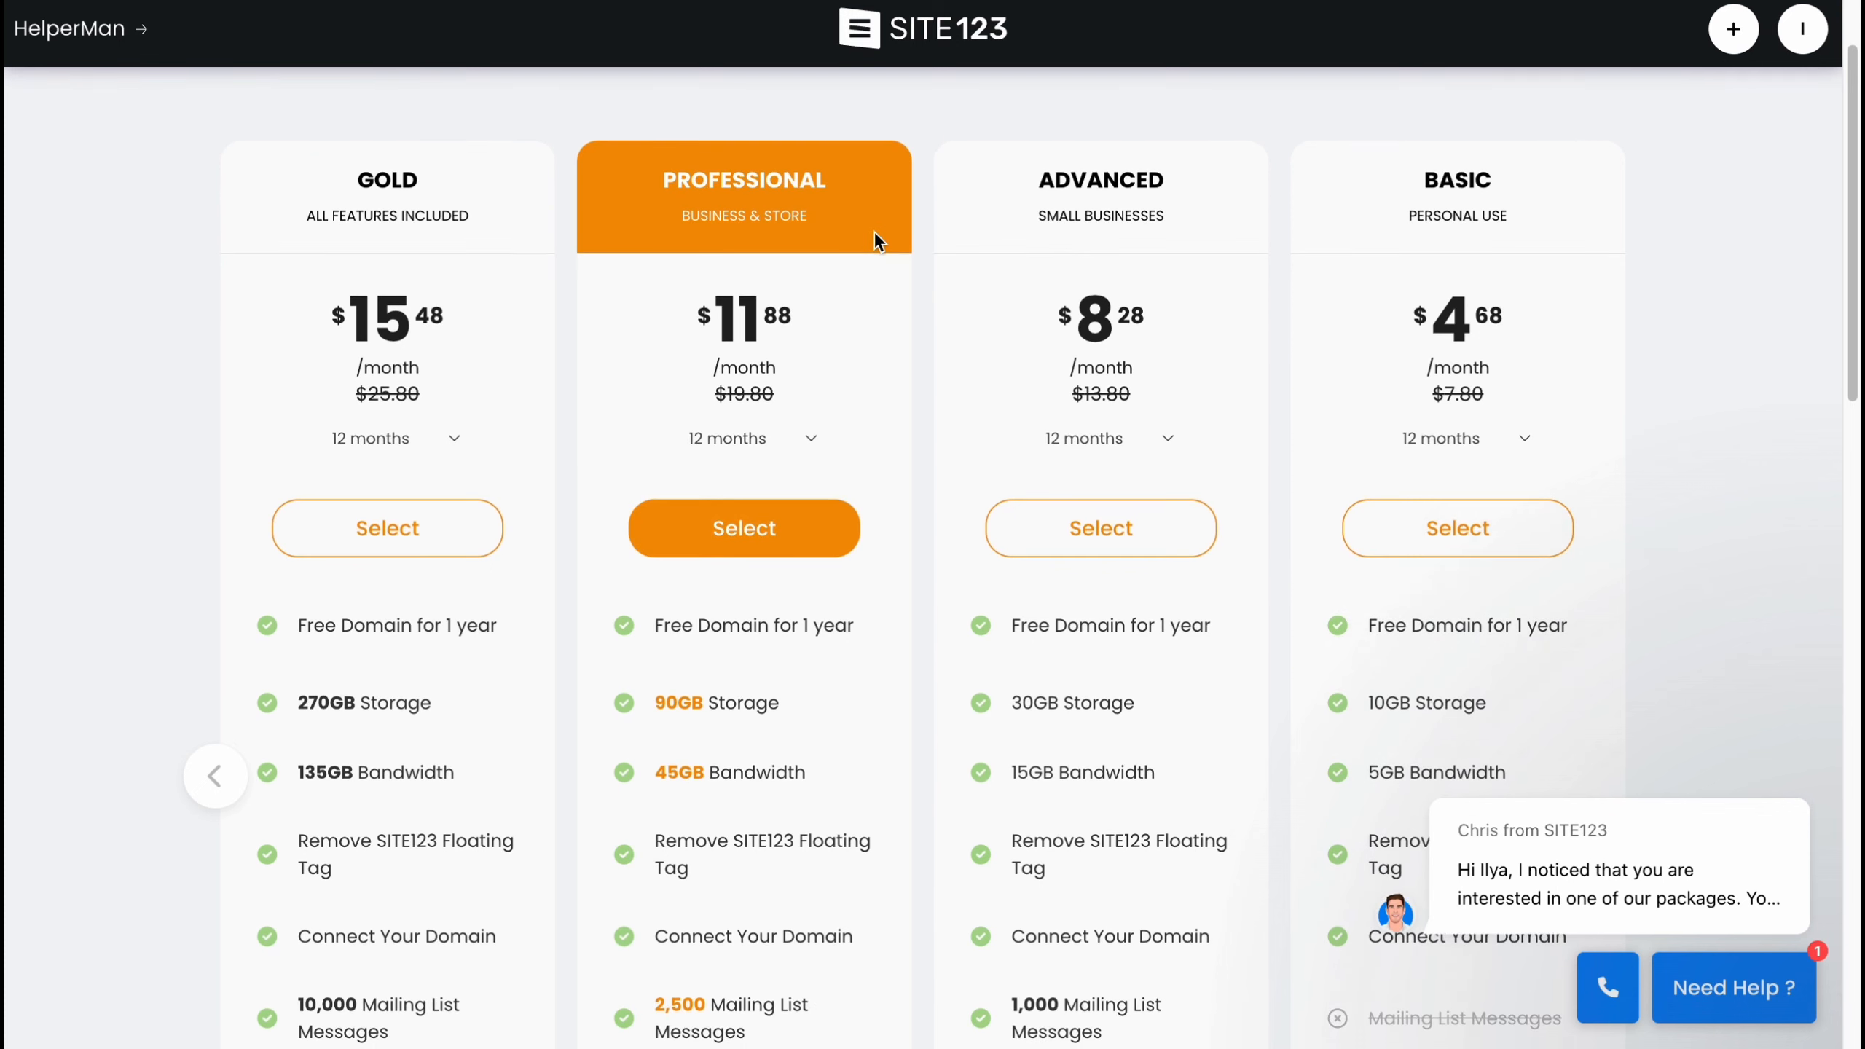
scroll(888, 525, "down", 5)
scroll(852, 735, "down", 7)
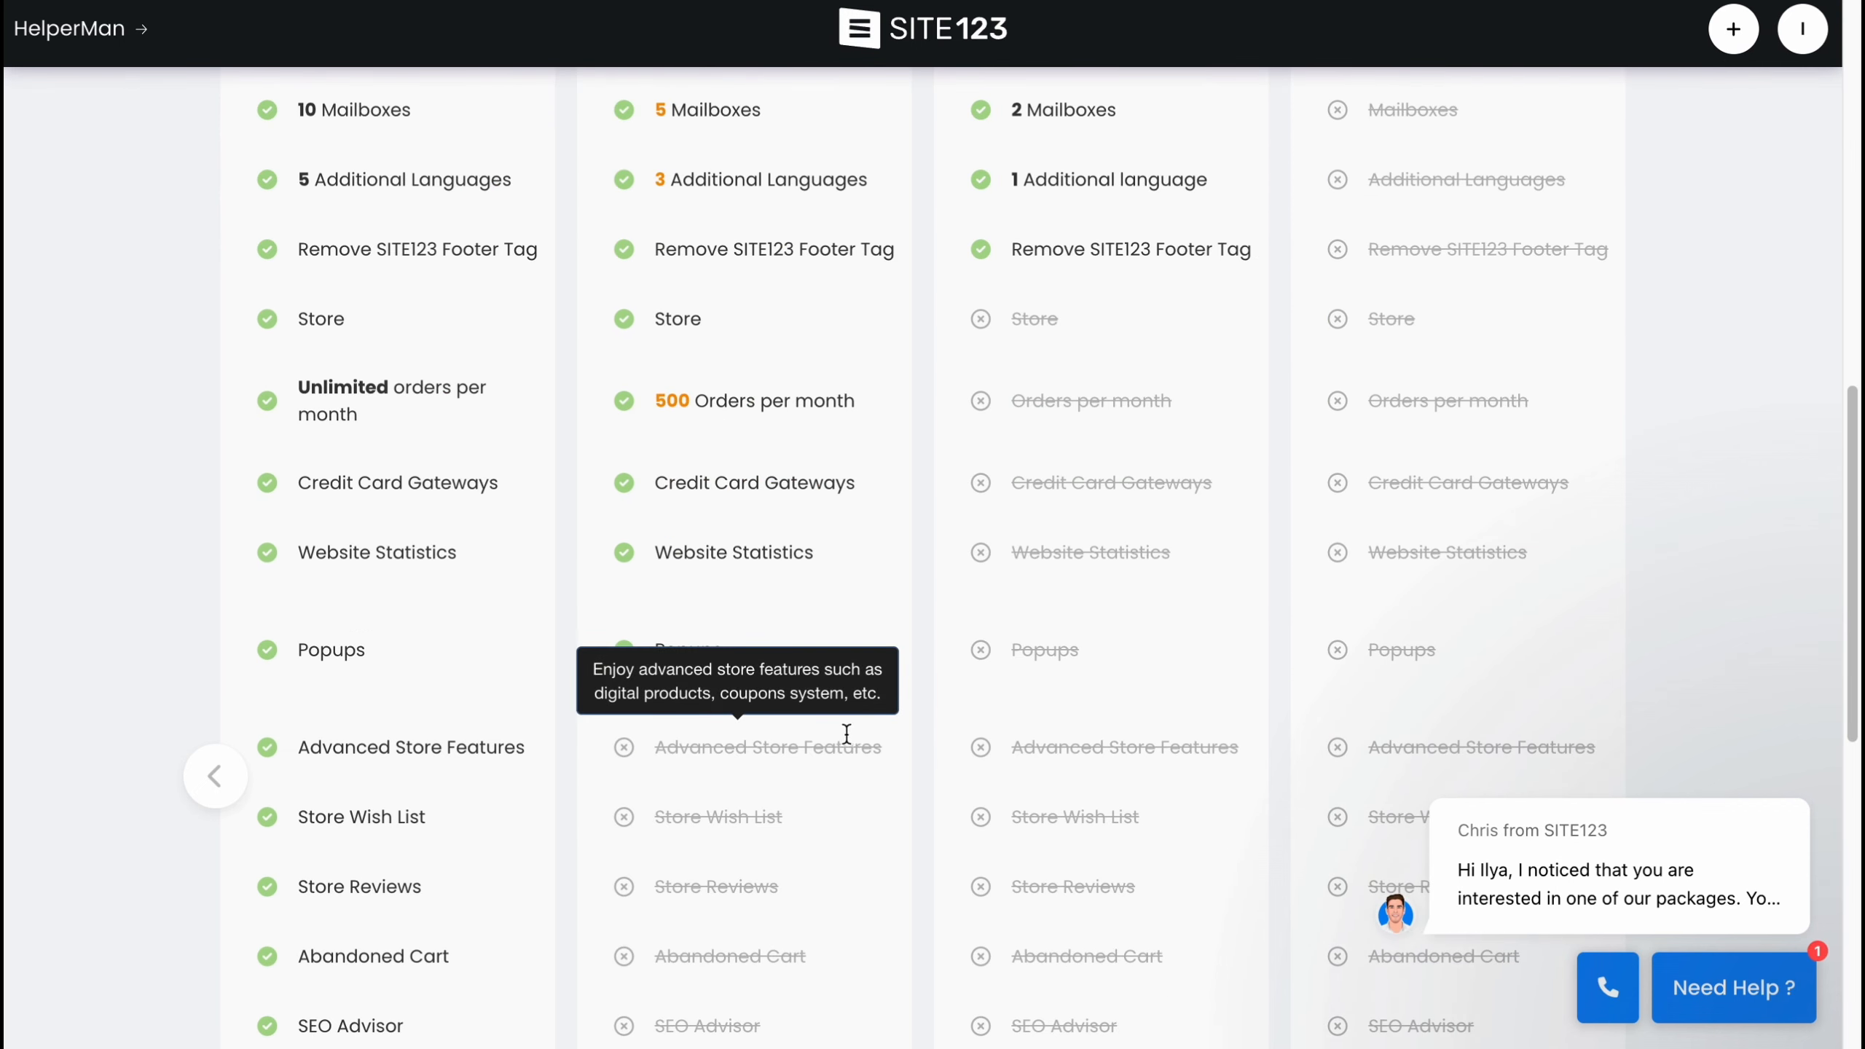
scroll(827, 712, "up", 4)
scroll(824, 713, "up", 7)
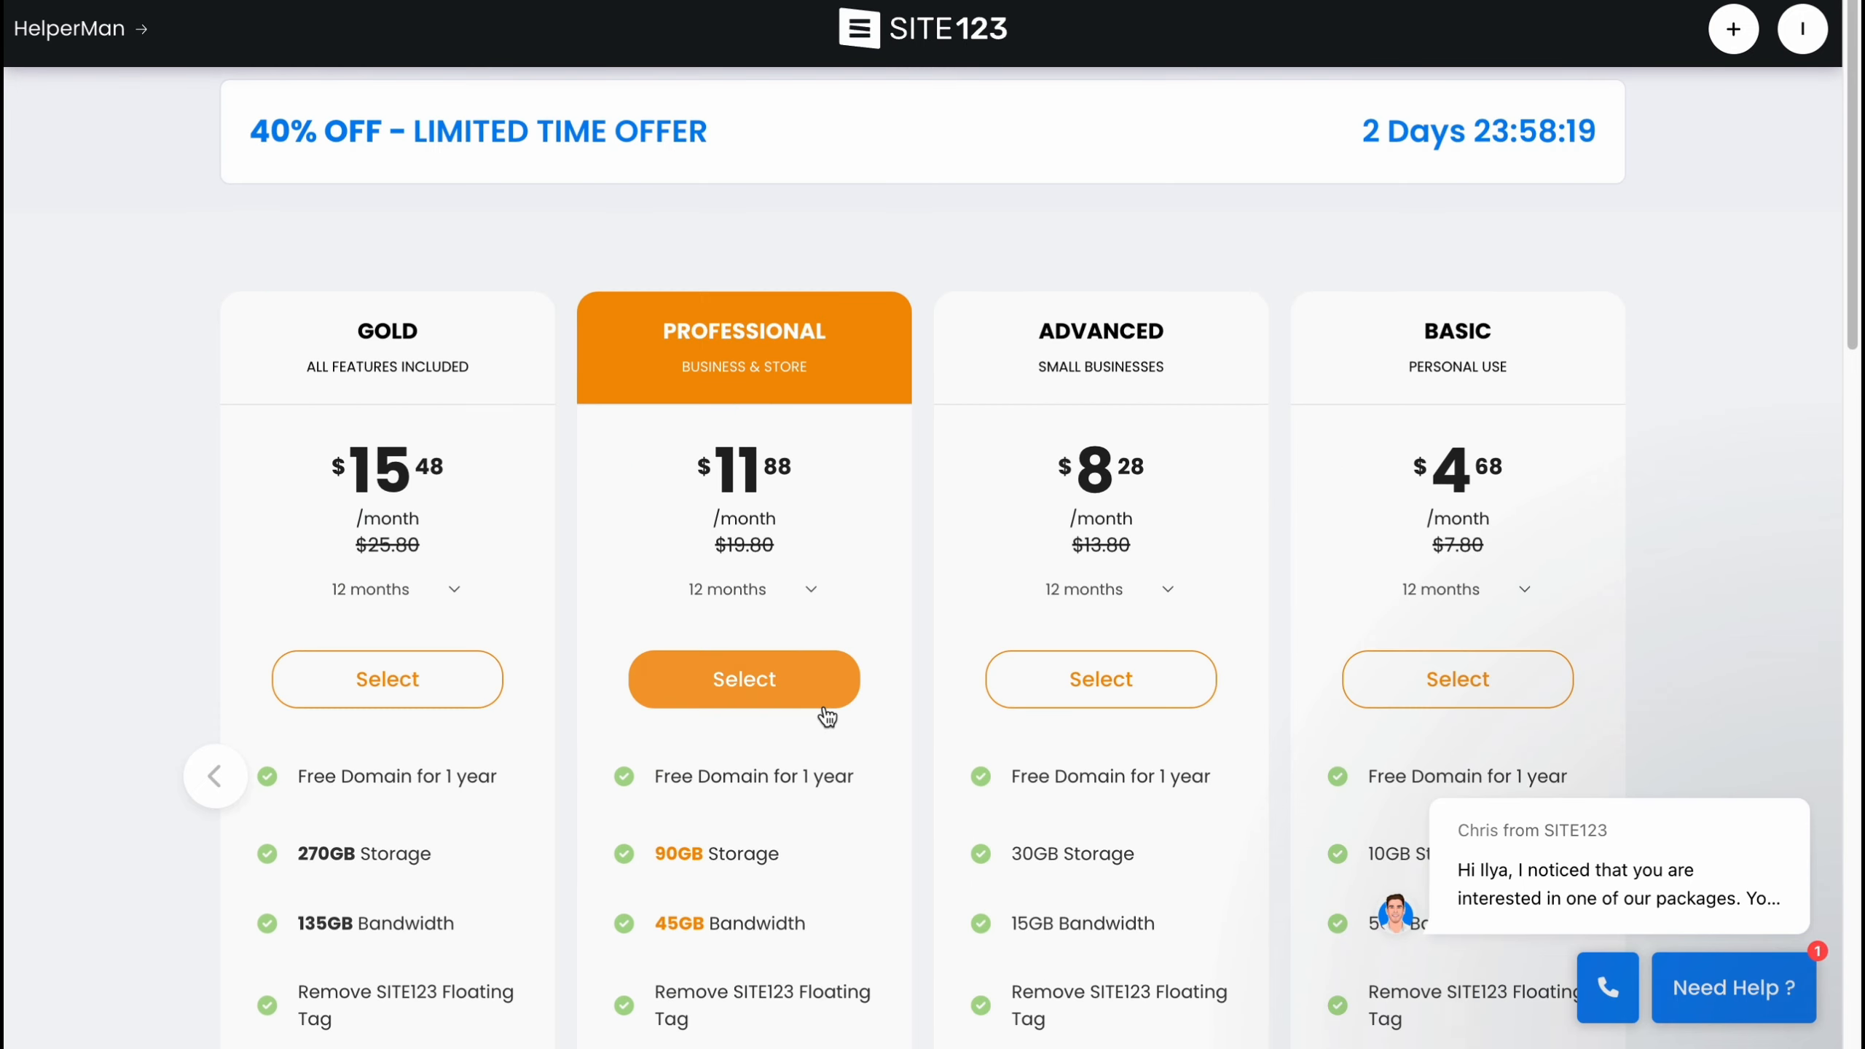
left_click(50, 30)
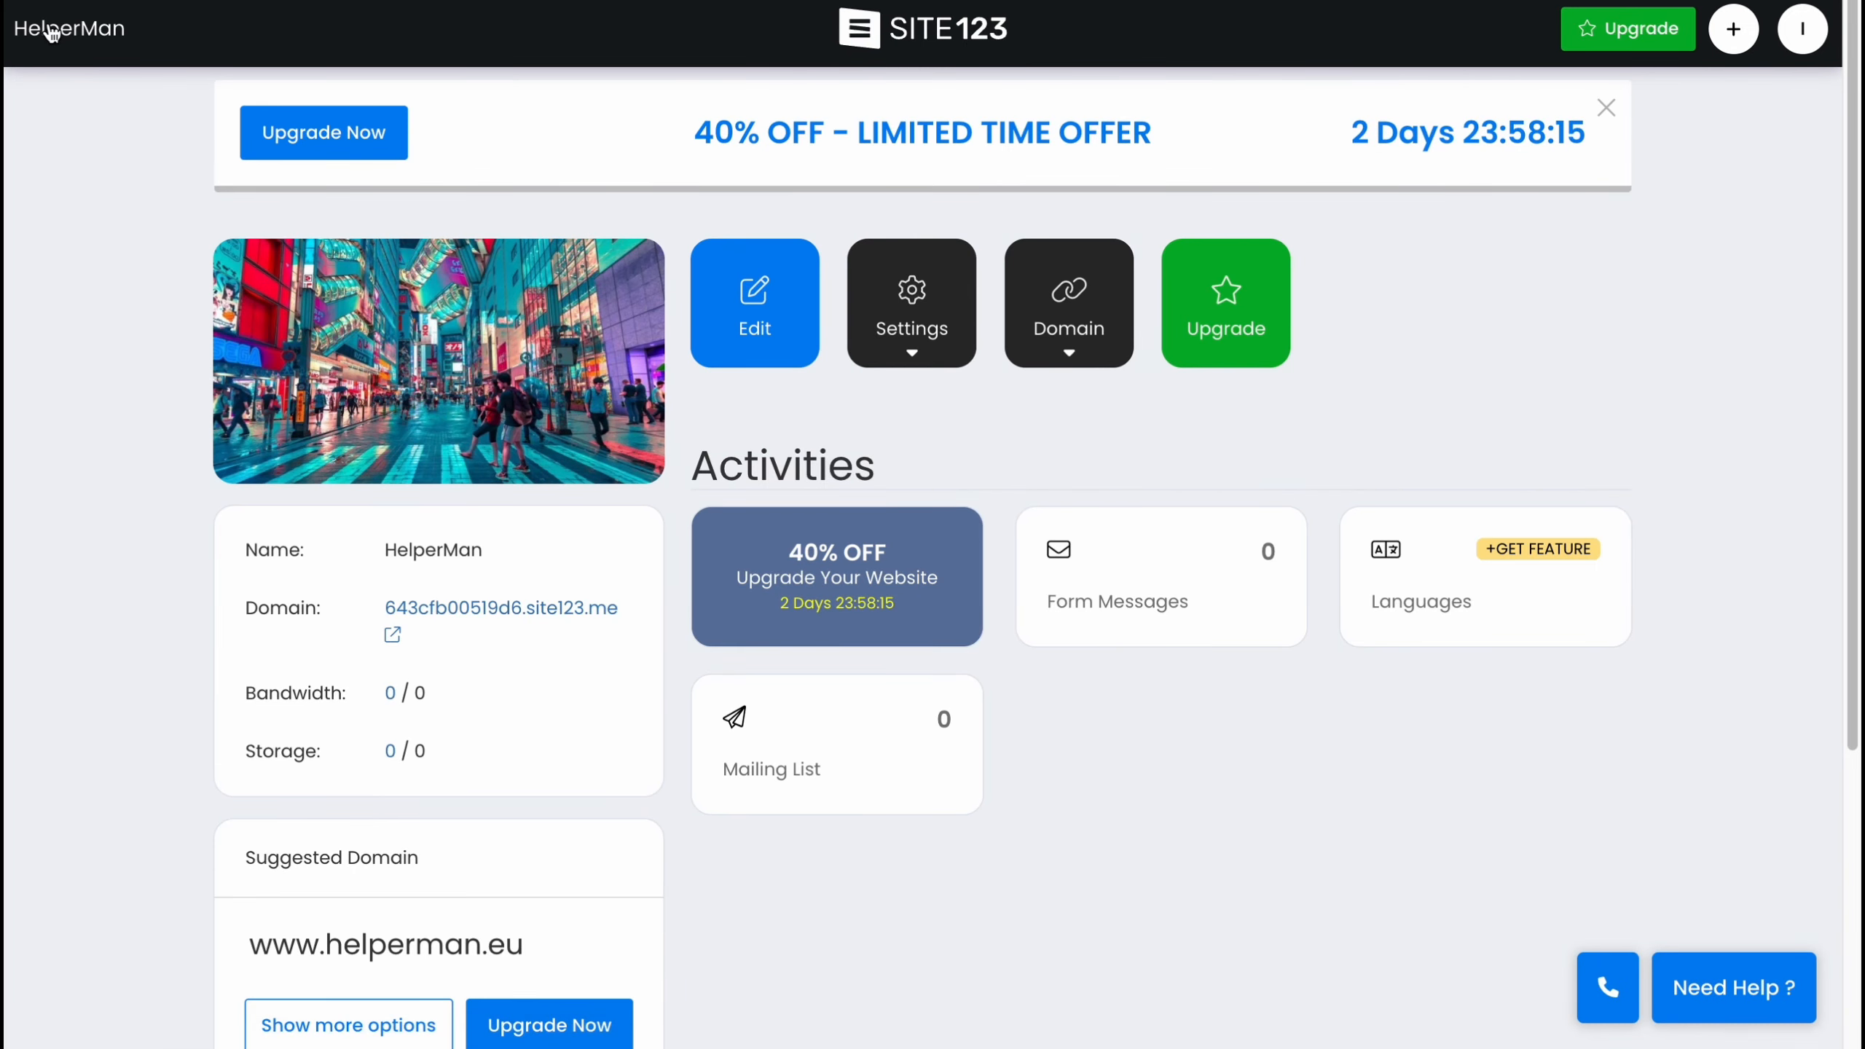